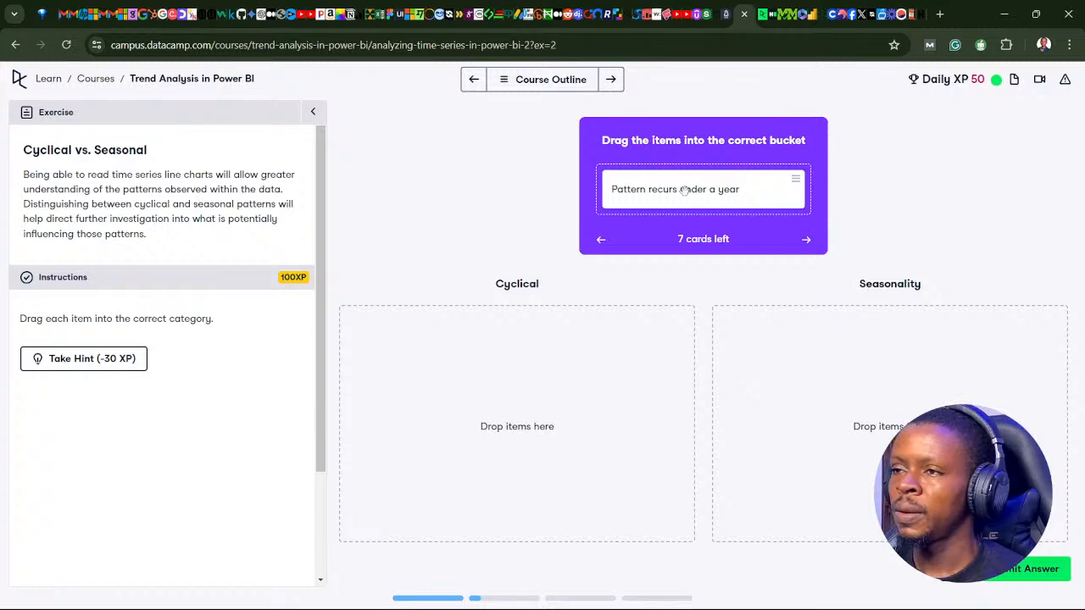
Sort the cards, placing "Pattern recurs under a year", "Less predictable", voter registration and "Unfixed time periods" under Cyclical, the rest under Seasonality
left_click_drag(671, 187, 508, 354)
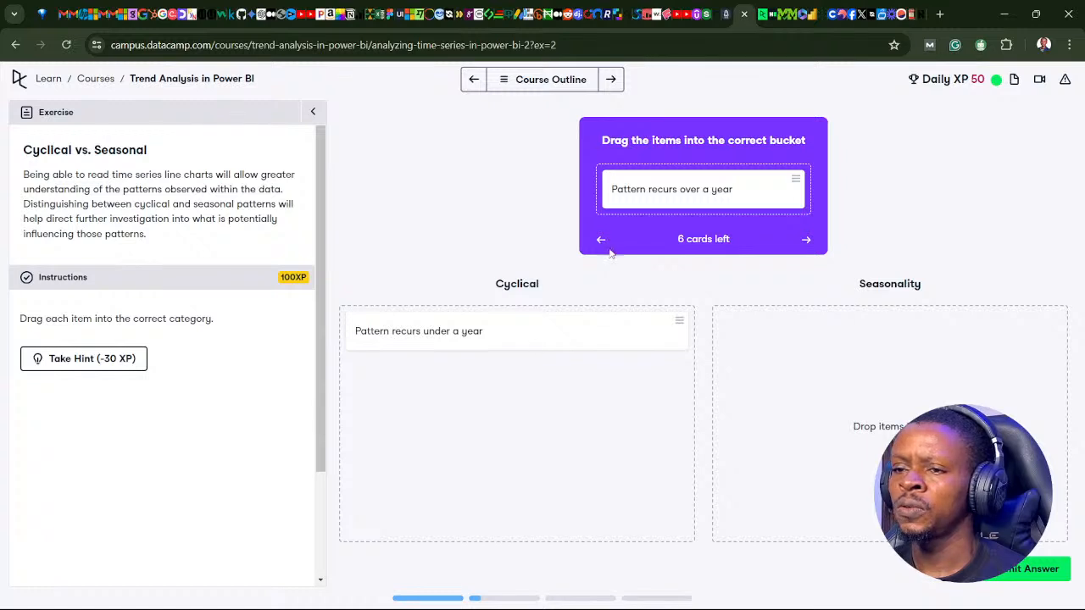
left_click_drag(646, 191, 809, 356)
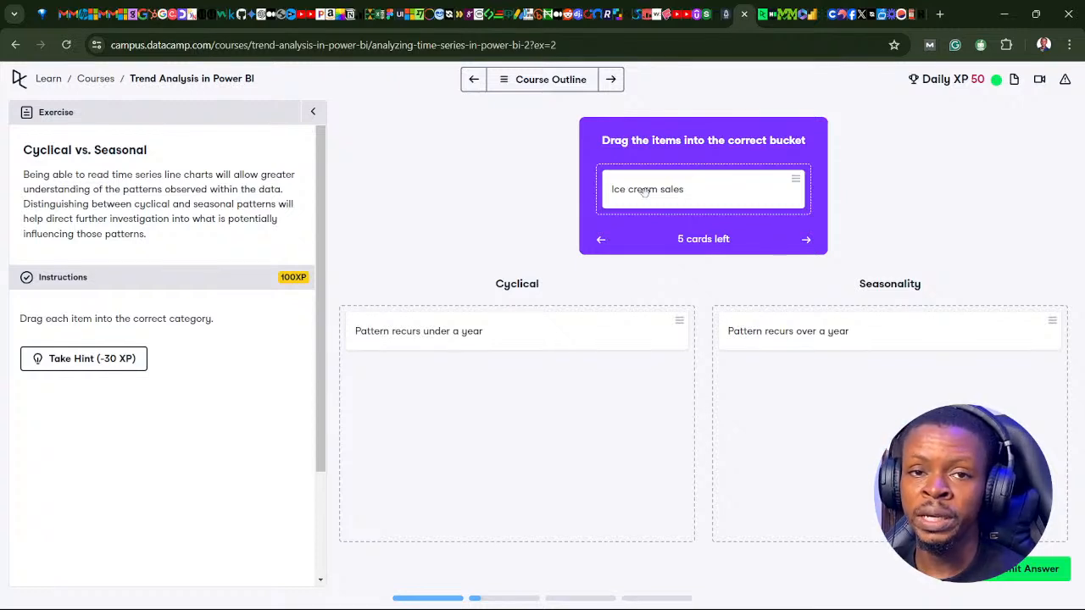
left_click_drag(644, 191, 785, 370)
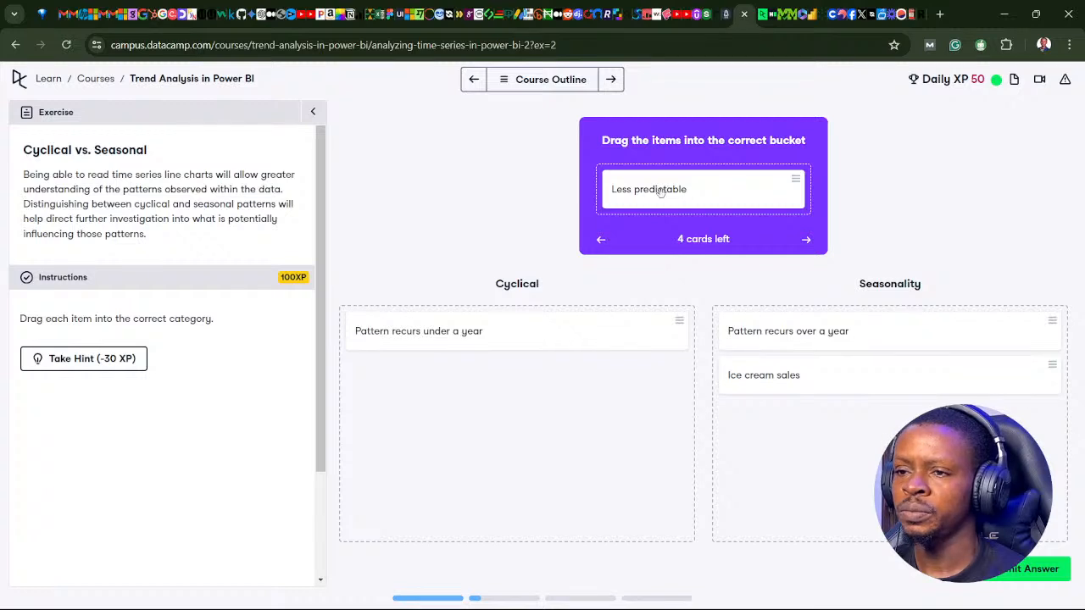
left_click_drag(660, 190, 444, 407)
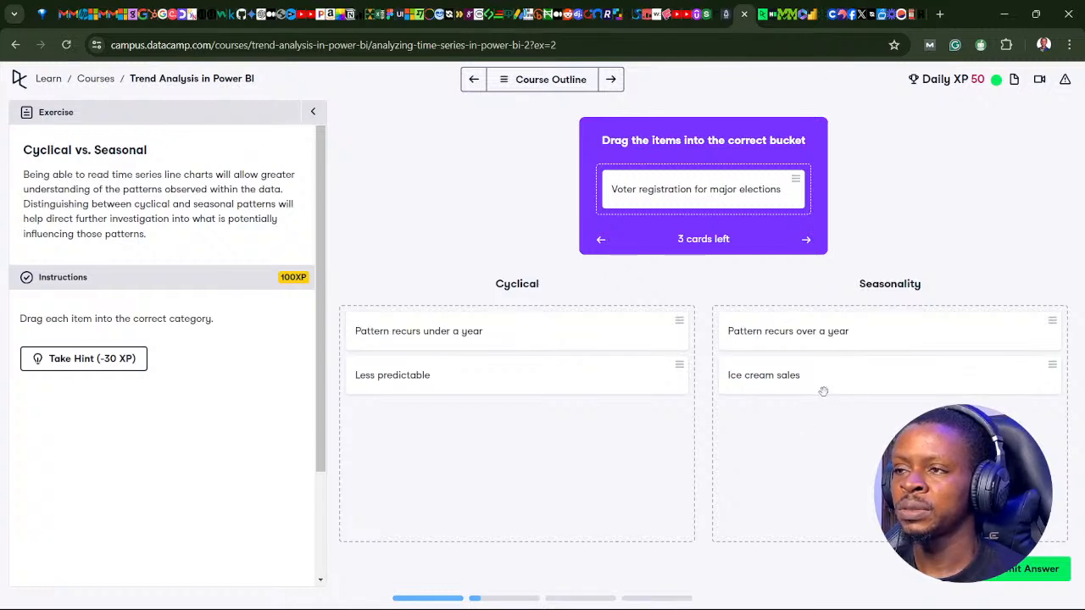
left_click_drag(696, 189, 462, 419)
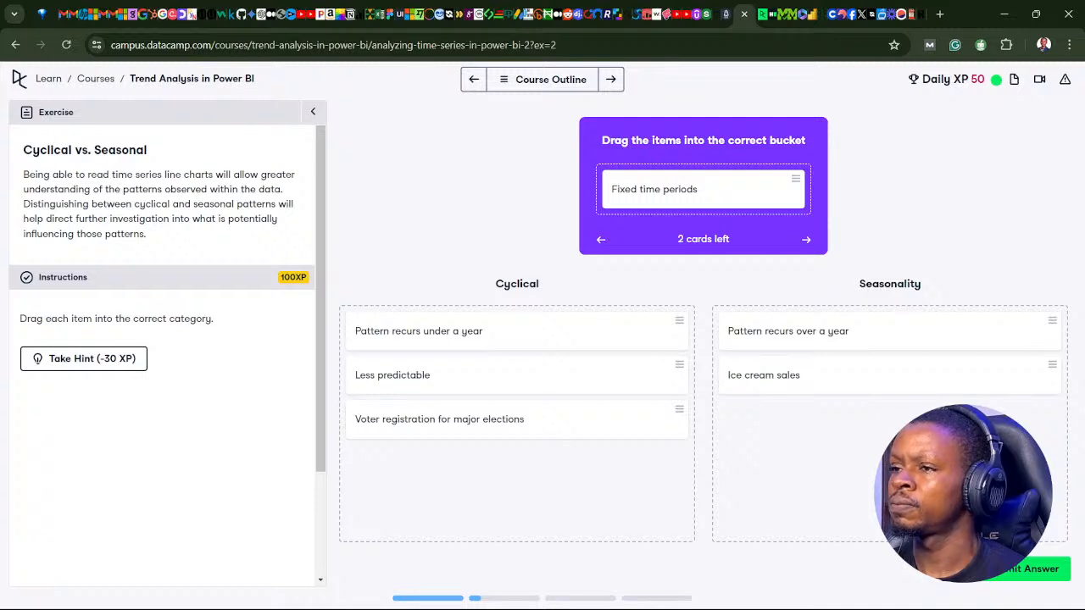
left_click_drag(678, 192, 818, 440)
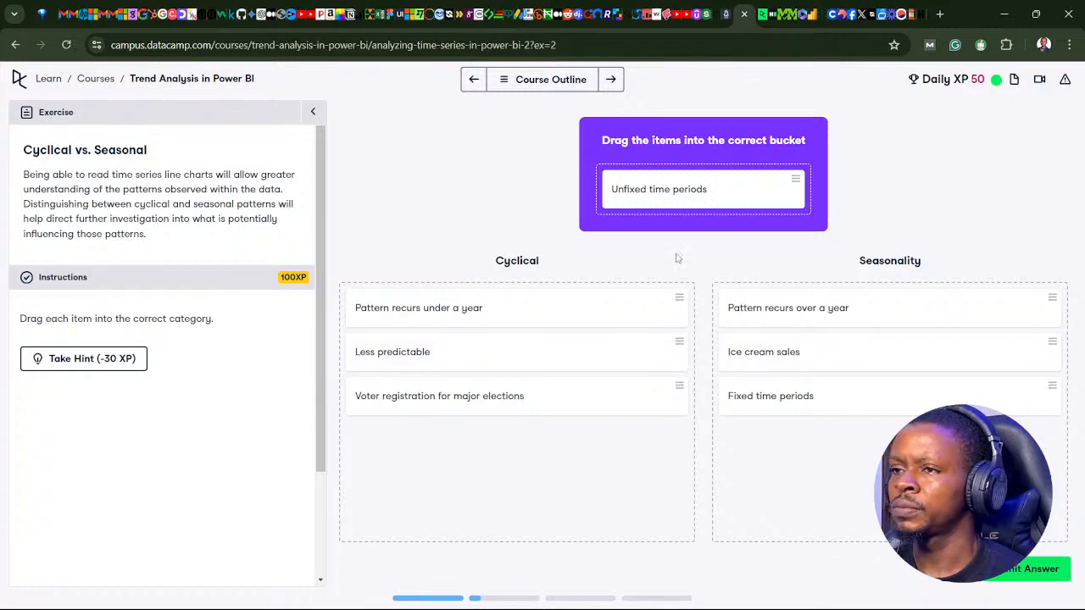
left_click_drag(694, 185, 496, 466)
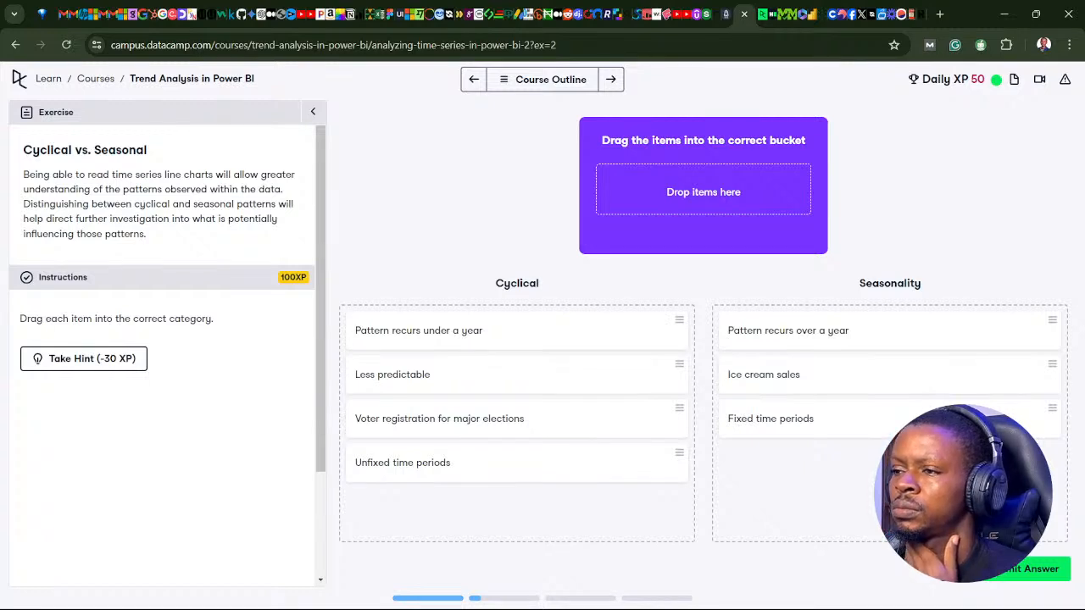
Swap the "under a year" and "over a year" pattern cards between the buckets, submit the answer and continue to the following lesson
left_click_drag(853, 342, 901, 334)
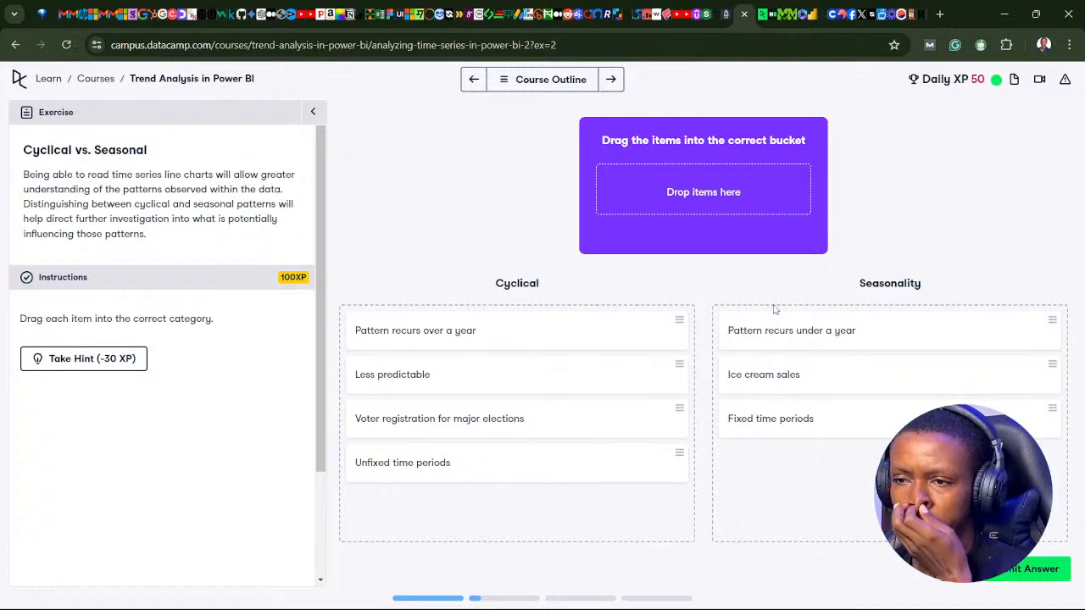
left_click(1014, 570)
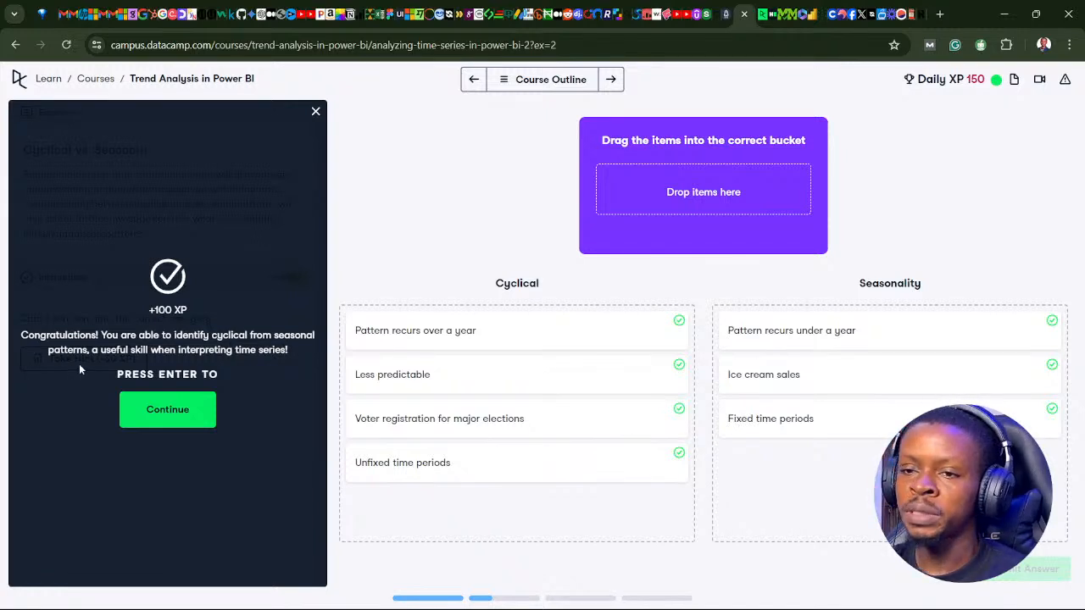
left_click(158, 414)
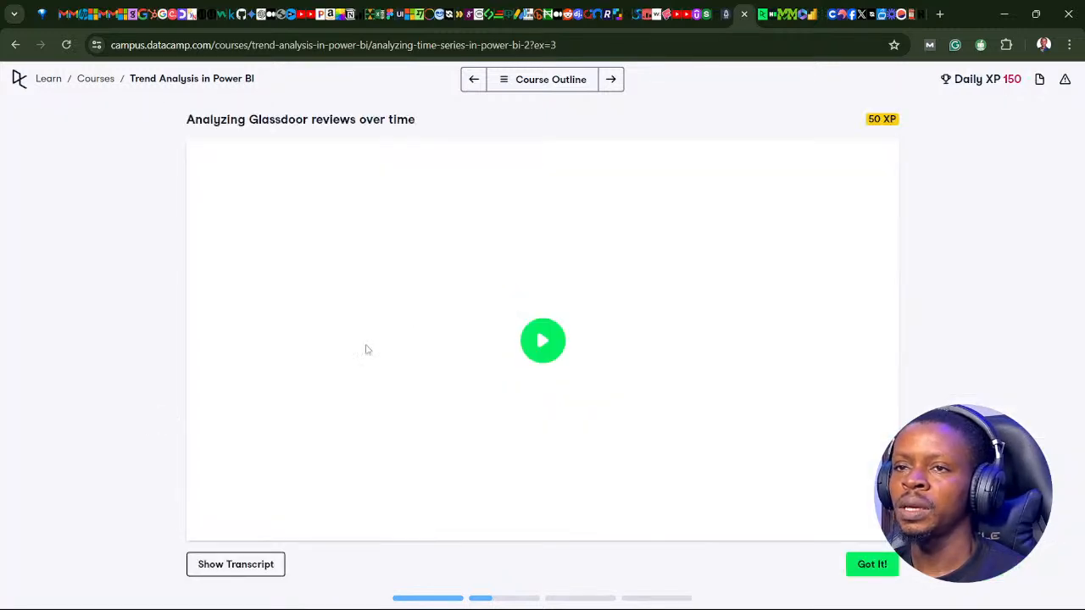
Play the "Analyzing Glassdoor reviews over time" lesson video in full screen
double_click(316, 338)
left_click(282, 435)
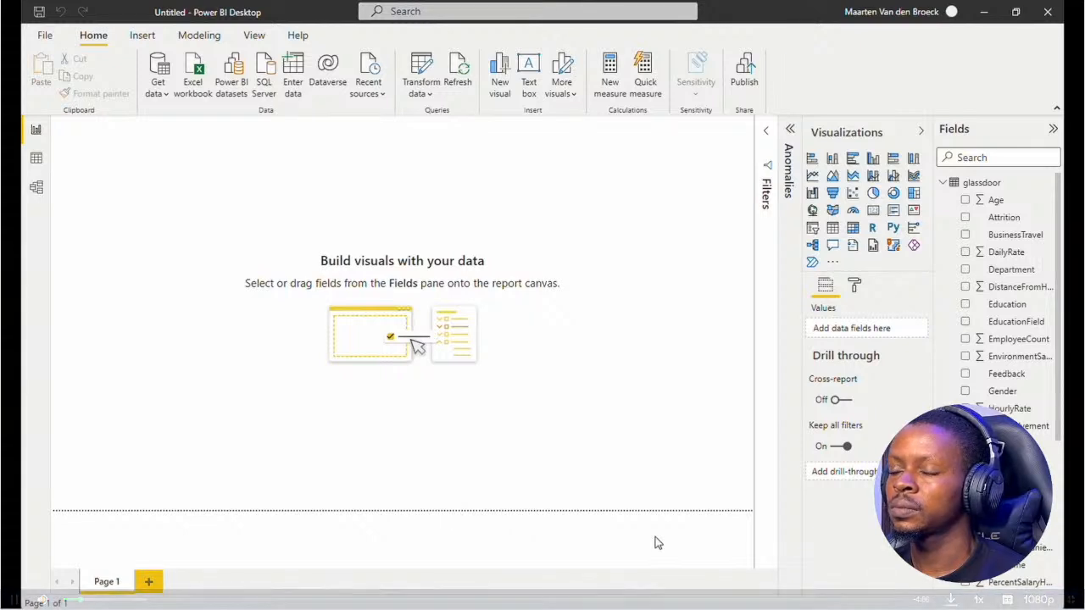
mouse_move(442, 521)
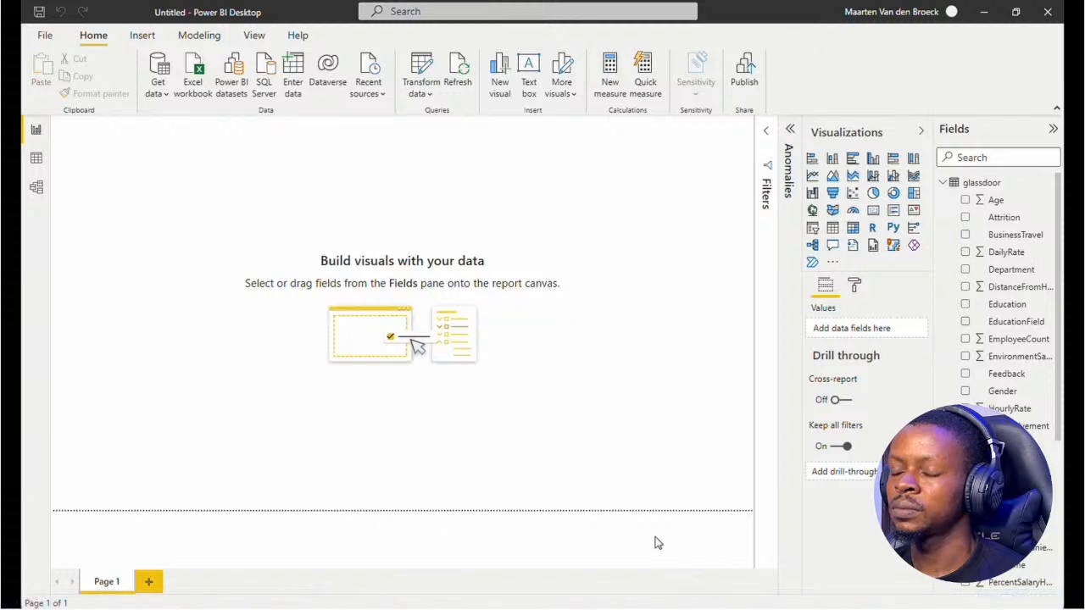
In Power BI Desktop, add an enlarged line chart with ReviewDate on the axis and the count of ReviewId as values
left_click(812, 176)
left_click_drag(211, 267, 514, 310)
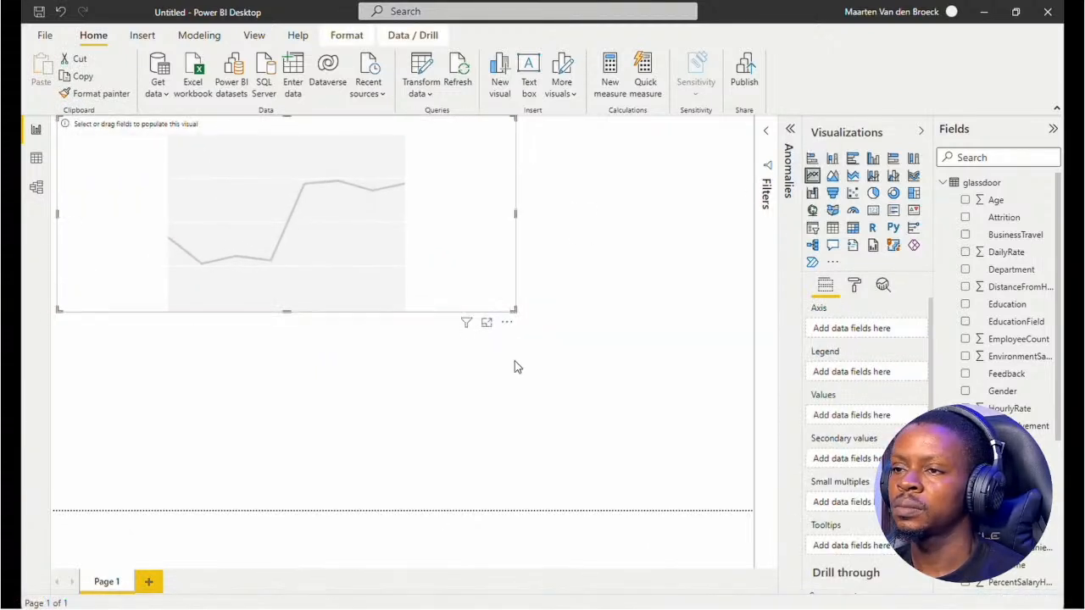
left_click(552, 395)
left_click(384, 260)
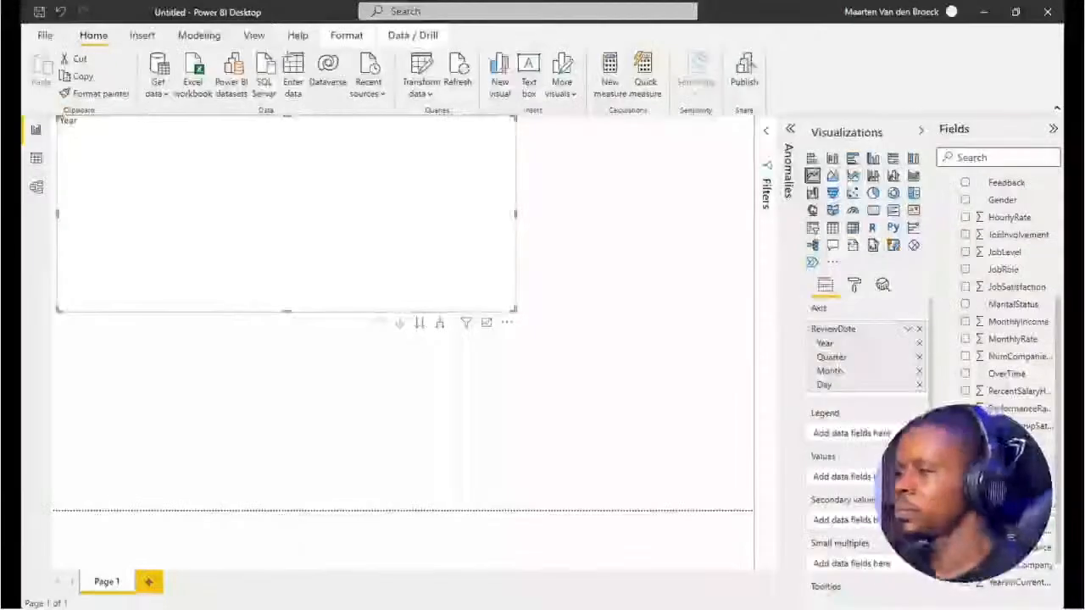
left_click(966, 460)
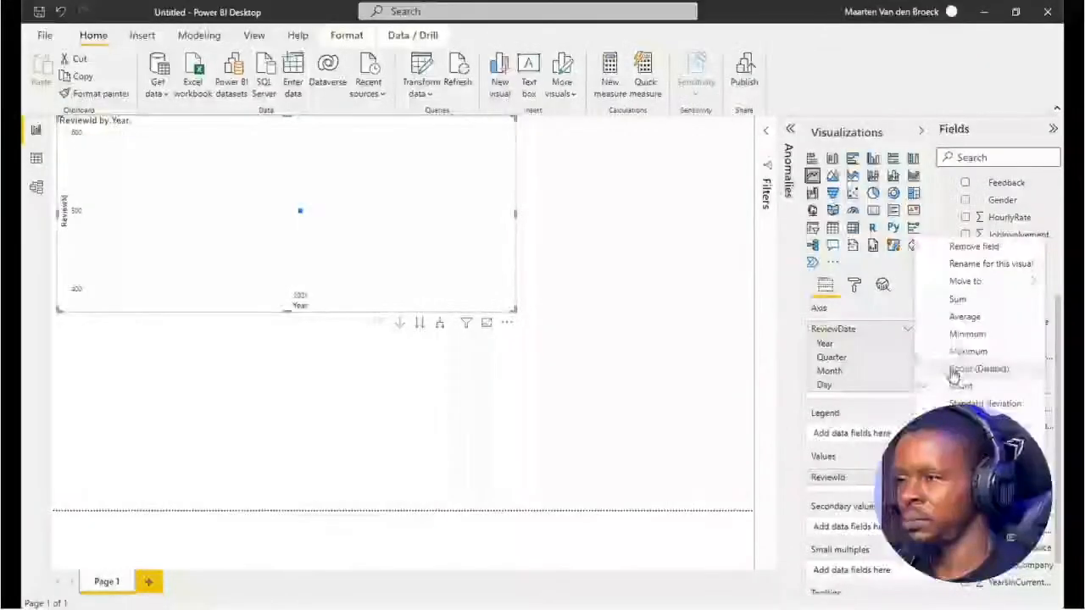
left_click(954, 370)
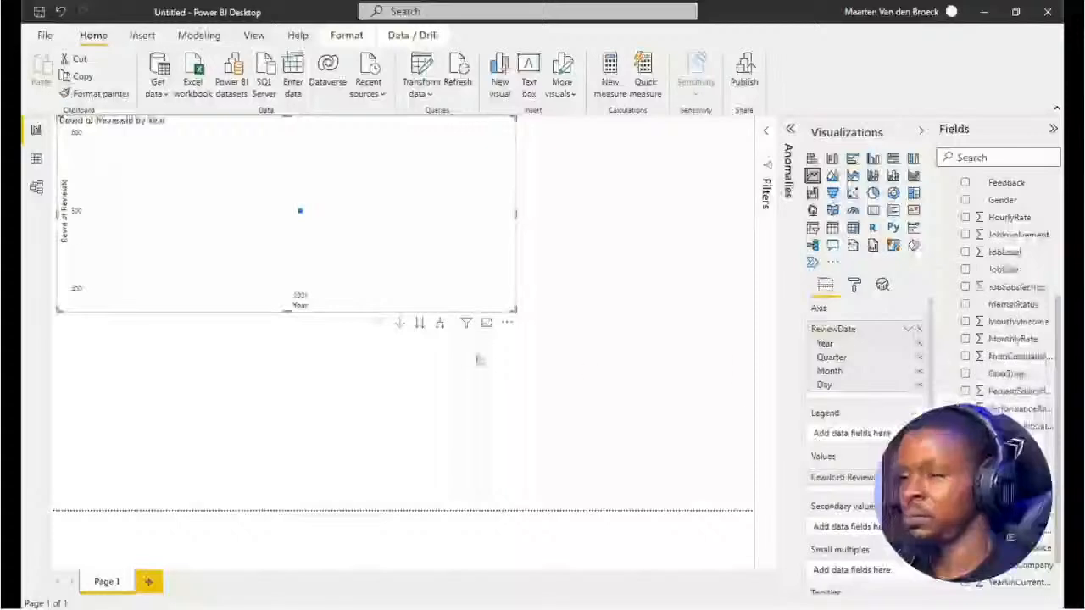
Expand the line chart's date hierarchy down to Day level and widen the chart across the full page
left_click(440, 323)
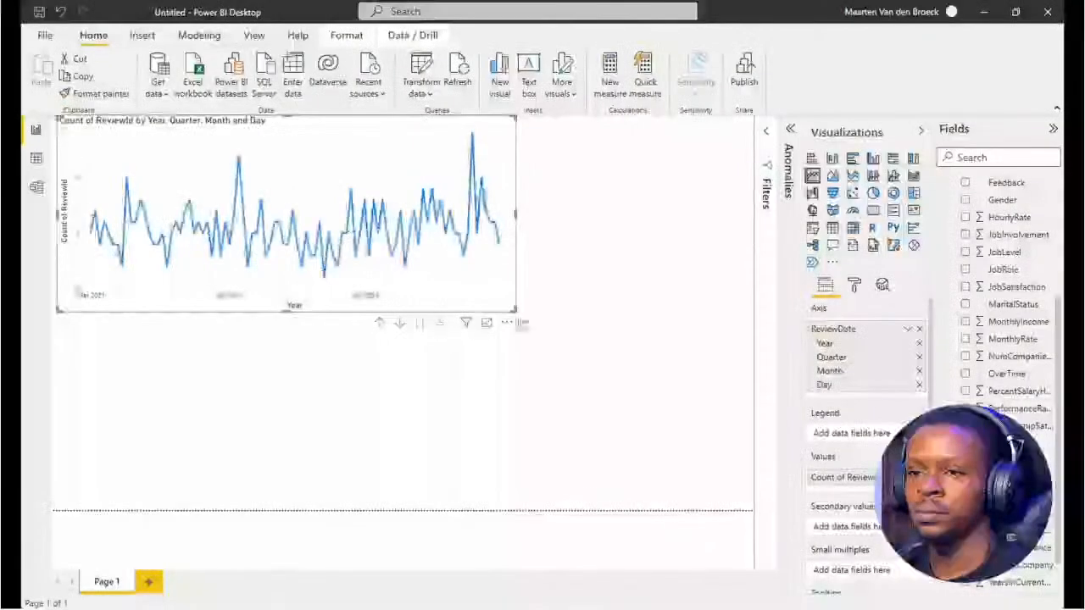
left_click_drag(515, 312, 754, 311)
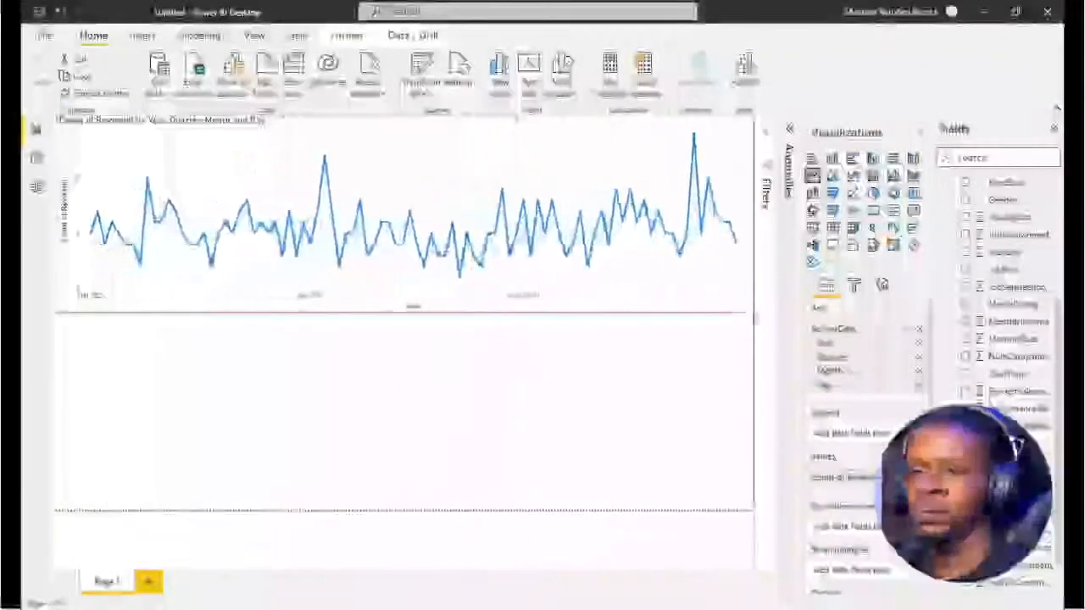
left_click(618, 388)
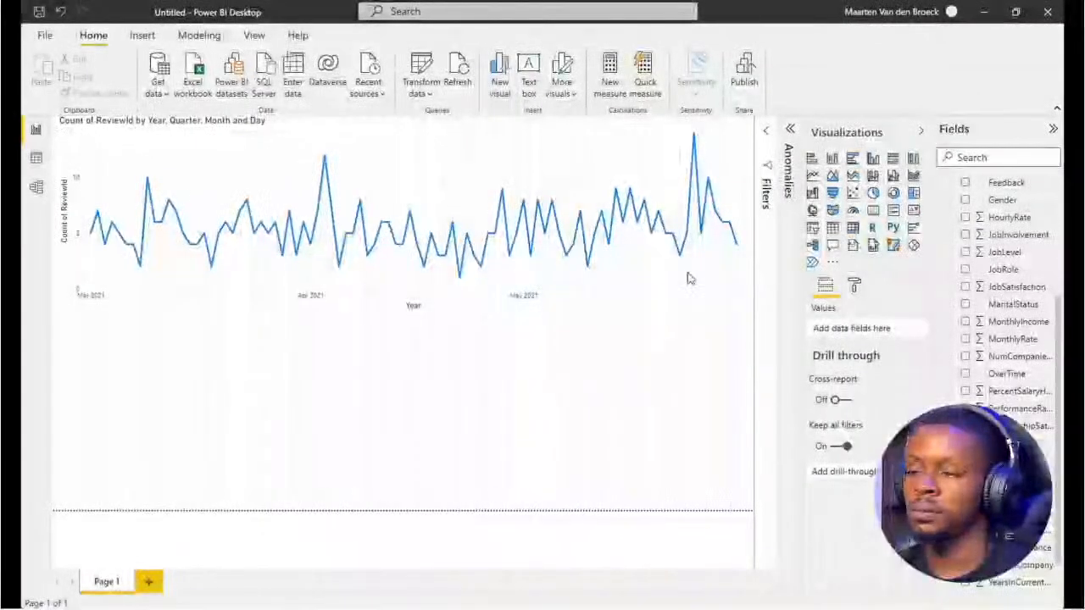
Add a trend line to the Count of ReviewId line chart
left_click(712, 287)
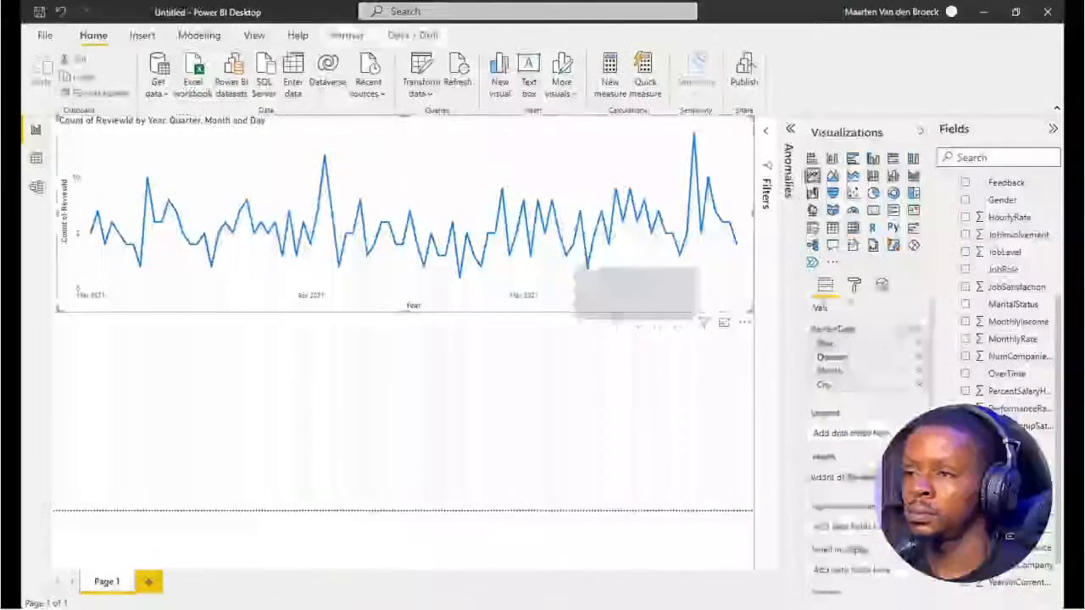
left_click(881, 288)
left_click(818, 342)
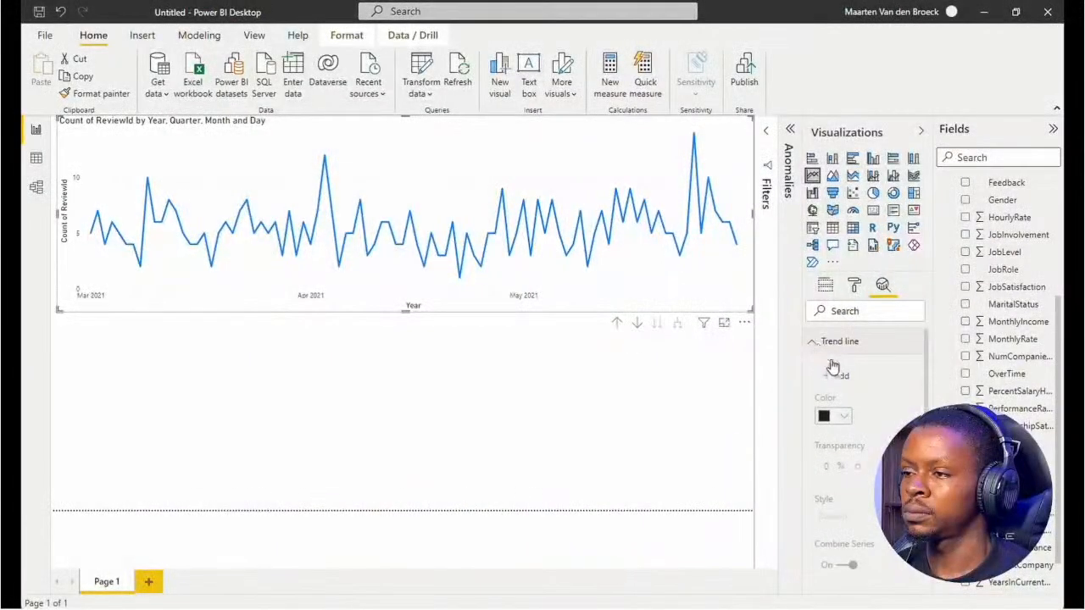
left_click(839, 378)
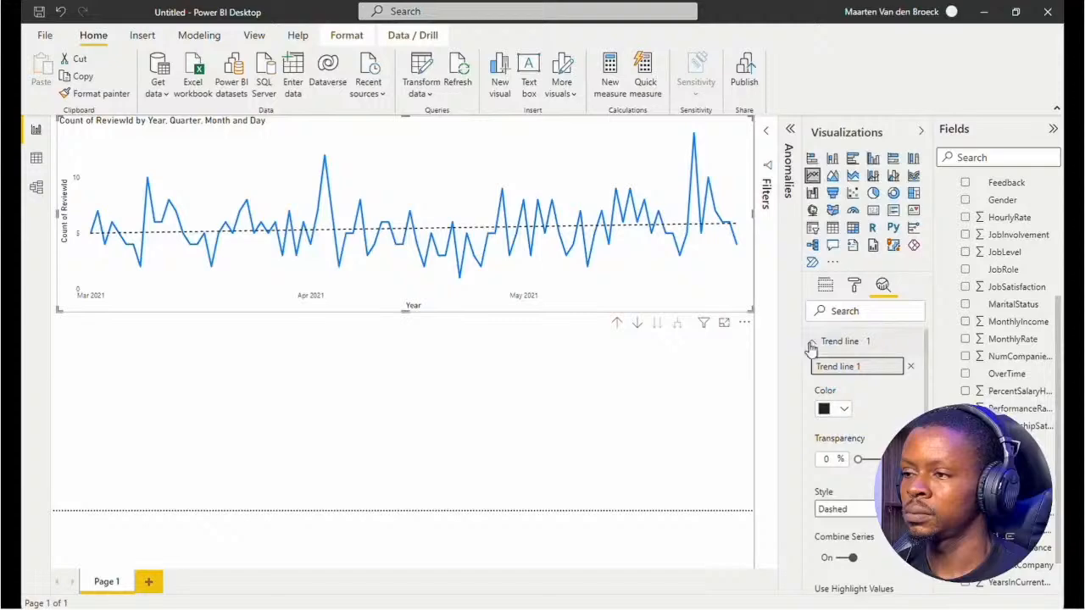
left_click(811, 346)
Change the data color of the Count of ReviewId line to gray
left_click(854, 286)
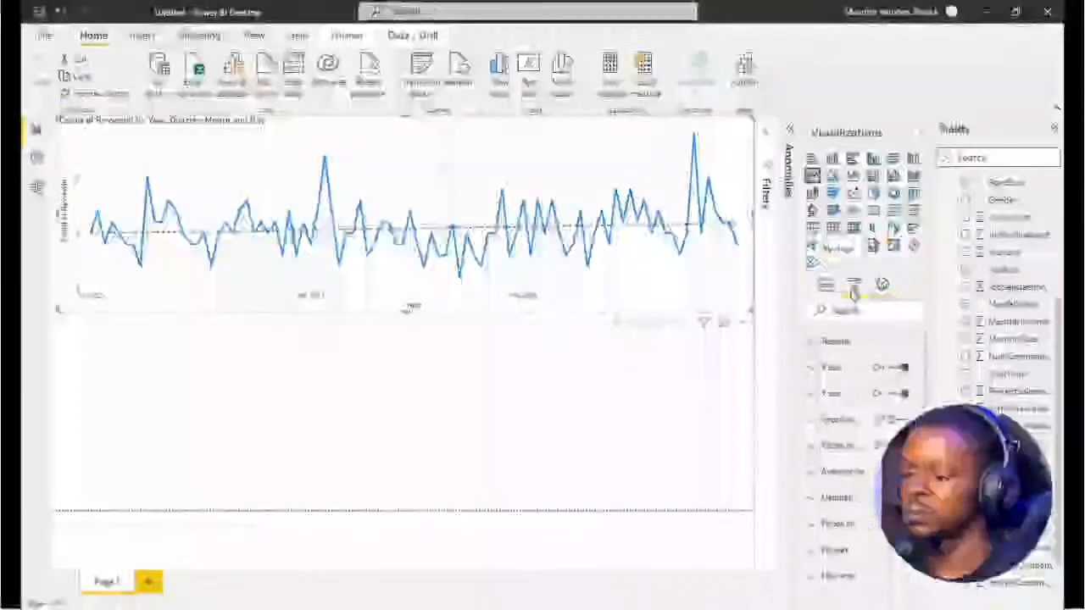
left_click(812, 476)
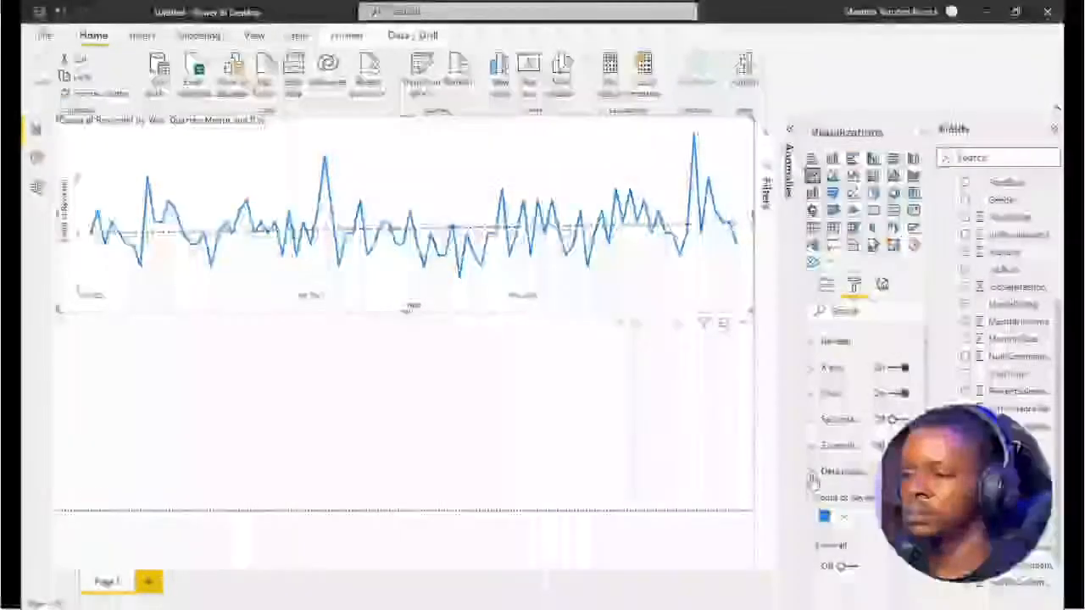
left_click(842, 515)
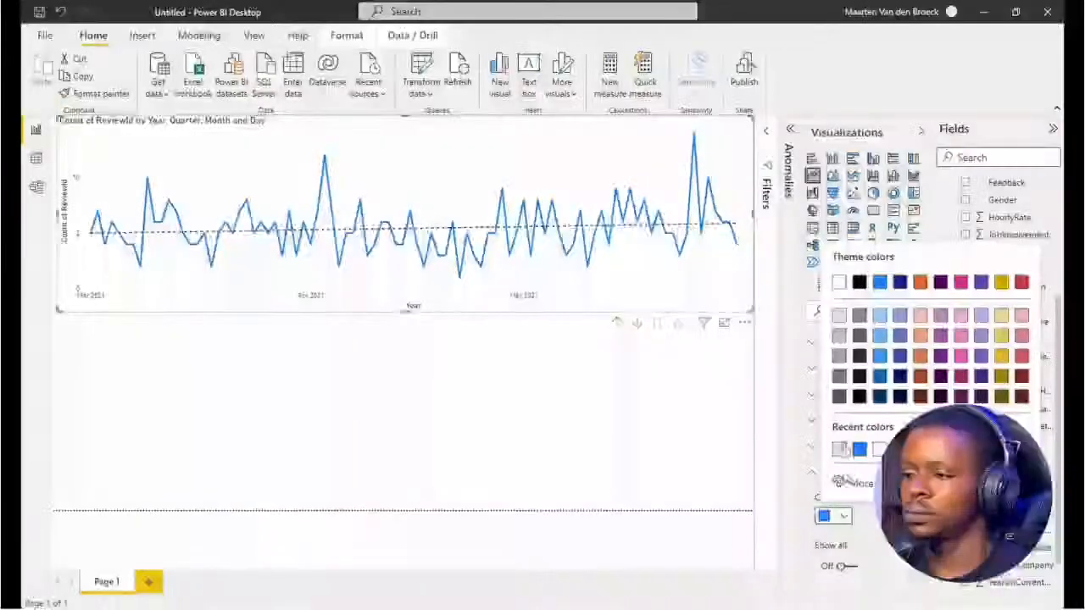
left_click(839, 357)
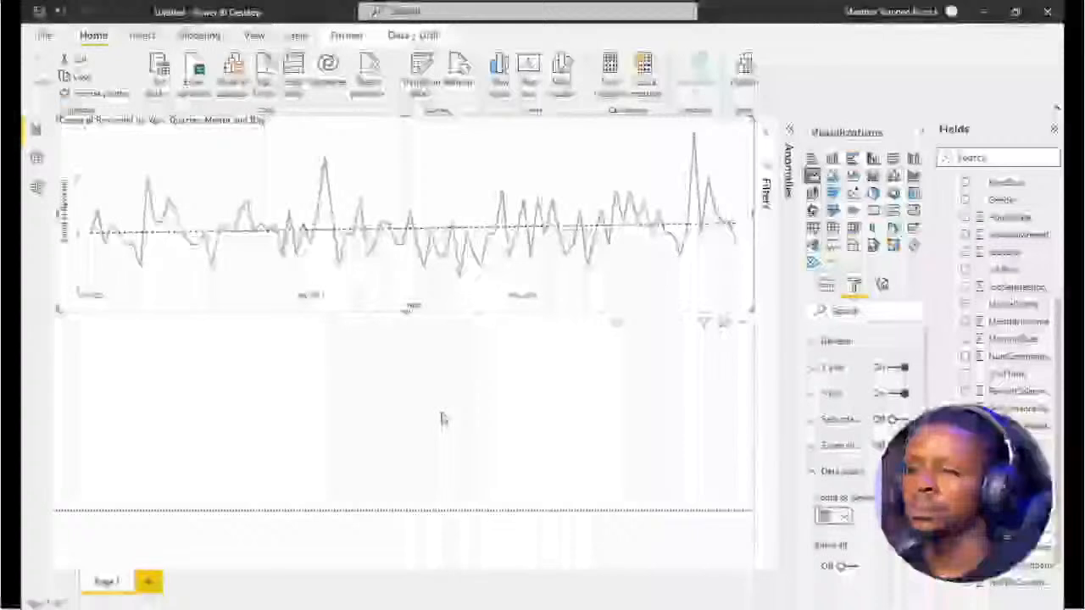
Start a quick measure that uses the Rolling average calculation
left_click(646, 77)
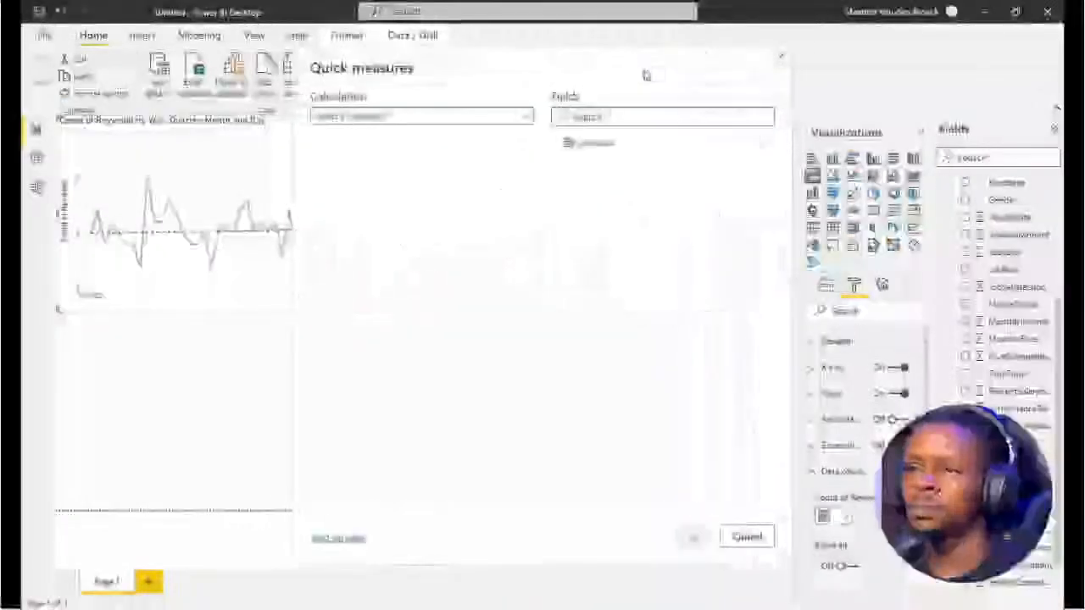
left_click(458, 121)
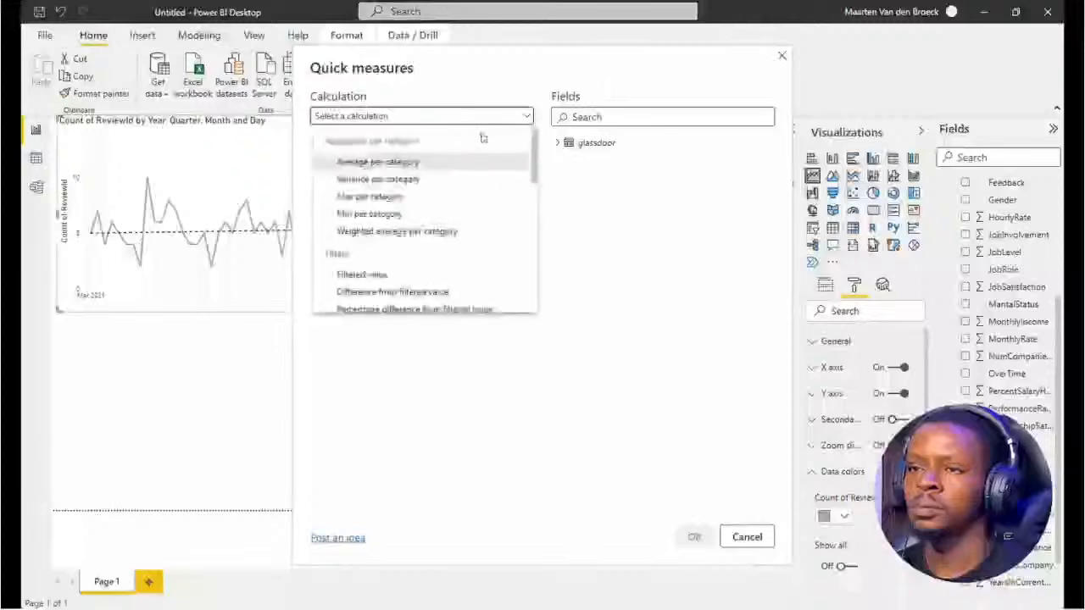
left_click_drag(533, 152, 533, 225)
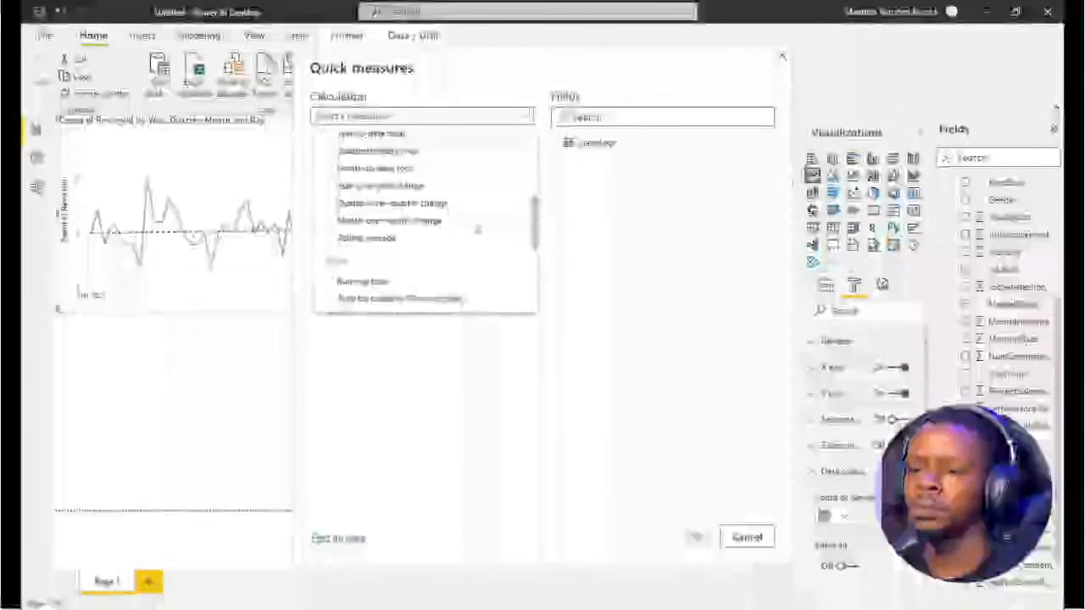
left_click(379, 240)
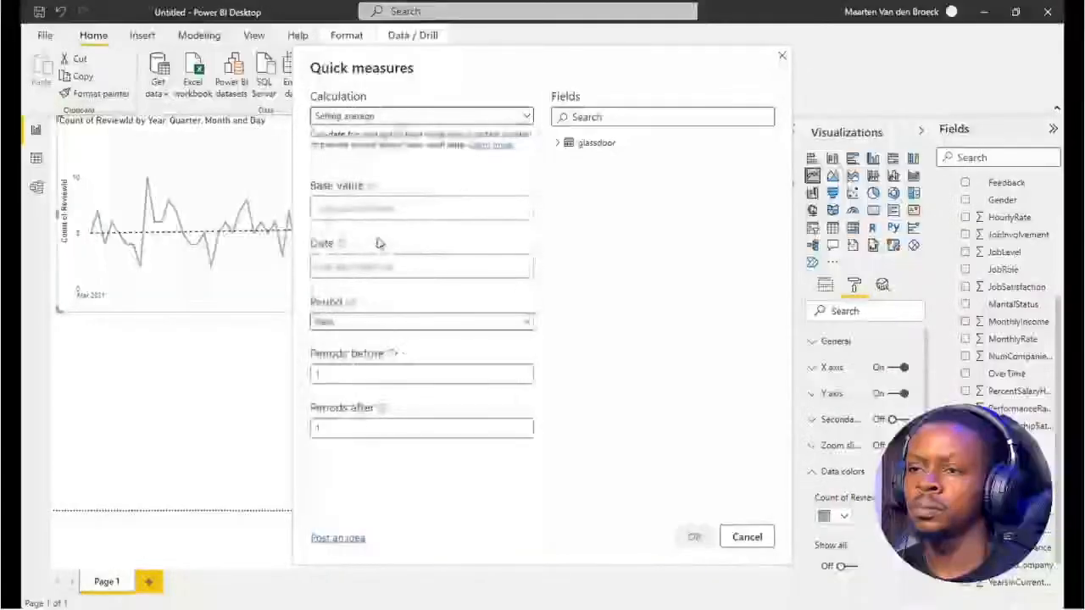
Use Count of ReviewId as the rolling average's base value and ReviewDate from the glassdoor table as its date
left_click(558, 142)
left_click_drag(768, 253, 767, 340)
left_click_drag(623, 472, 407, 212)
left_click(500, 208)
left_click(536, 325)
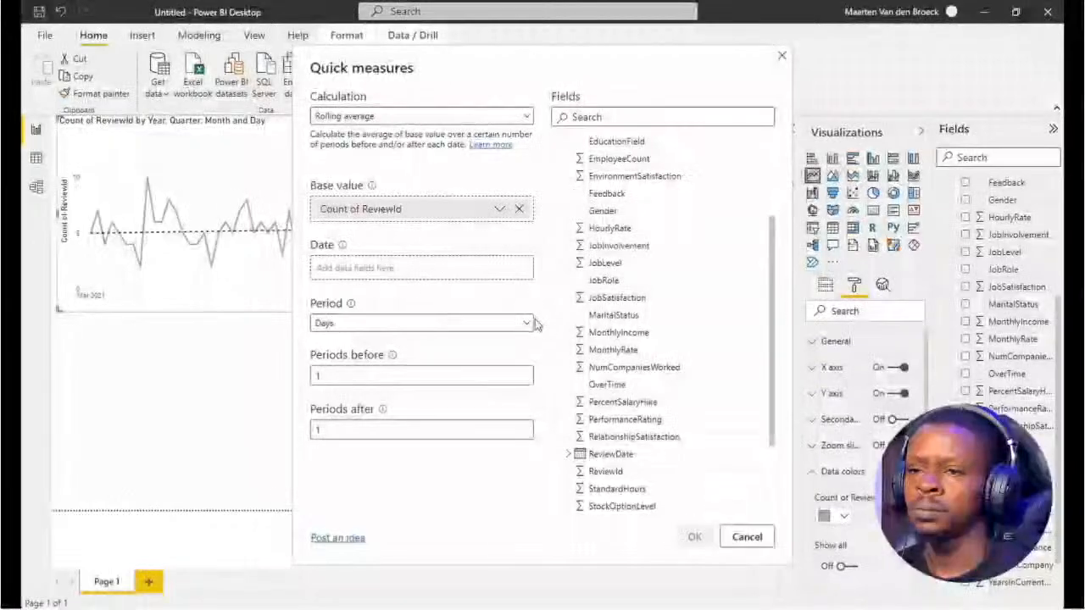
left_click_drag(610, 456, 439, 282)
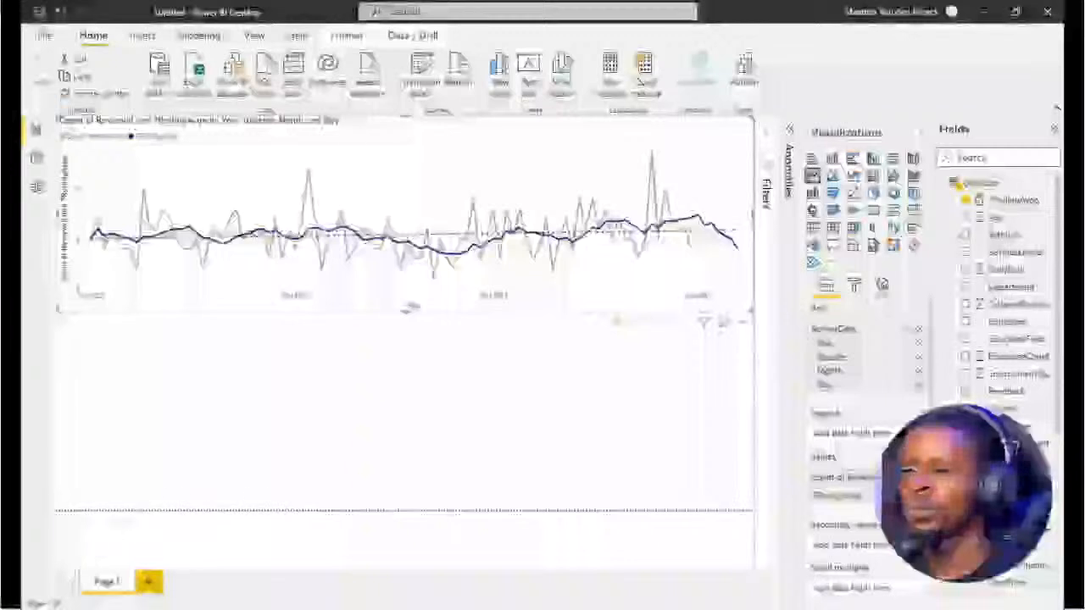
Remove the trend line and the Count of ReviewId values from the line chart, leaving only 7RollingAvge plotted
left_click(881, 288)
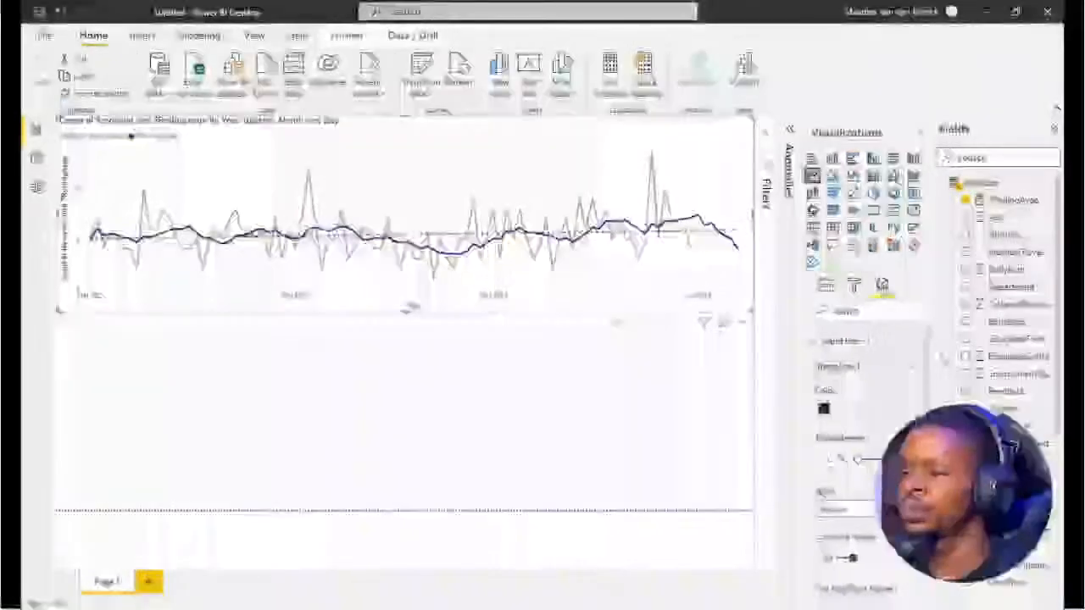
left_click(852, 343)
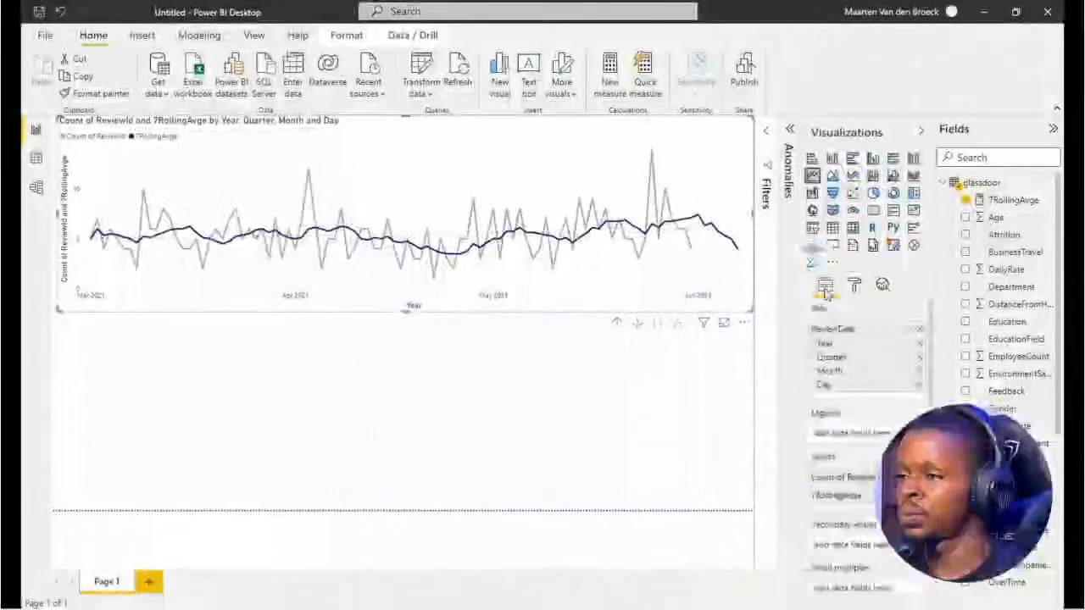
left_click_drag(839, 477, 899, 408)
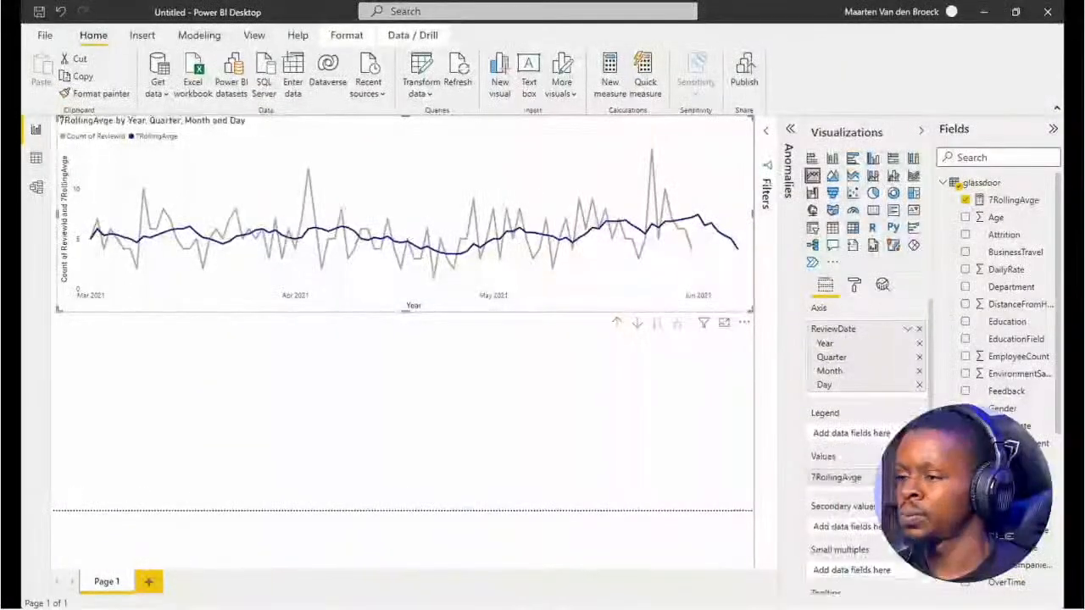
Find anomalies in the 7RollingAvge line at 98% sensitivity, open the peak anomaly near June 2021, and explain the anomalies by Gender
left_click(883, 285)
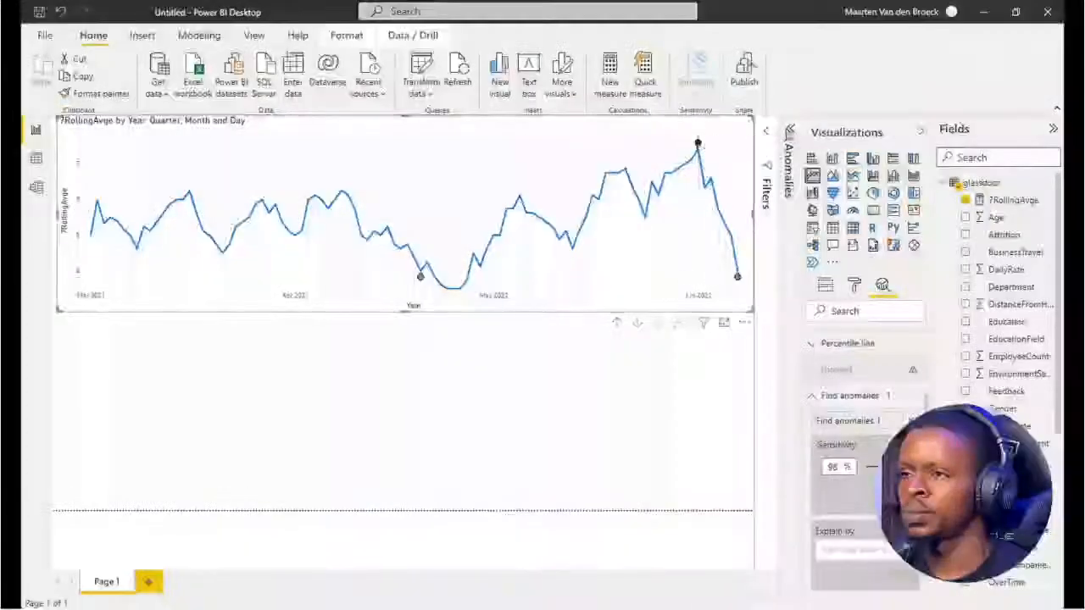
left_click(697, 142)
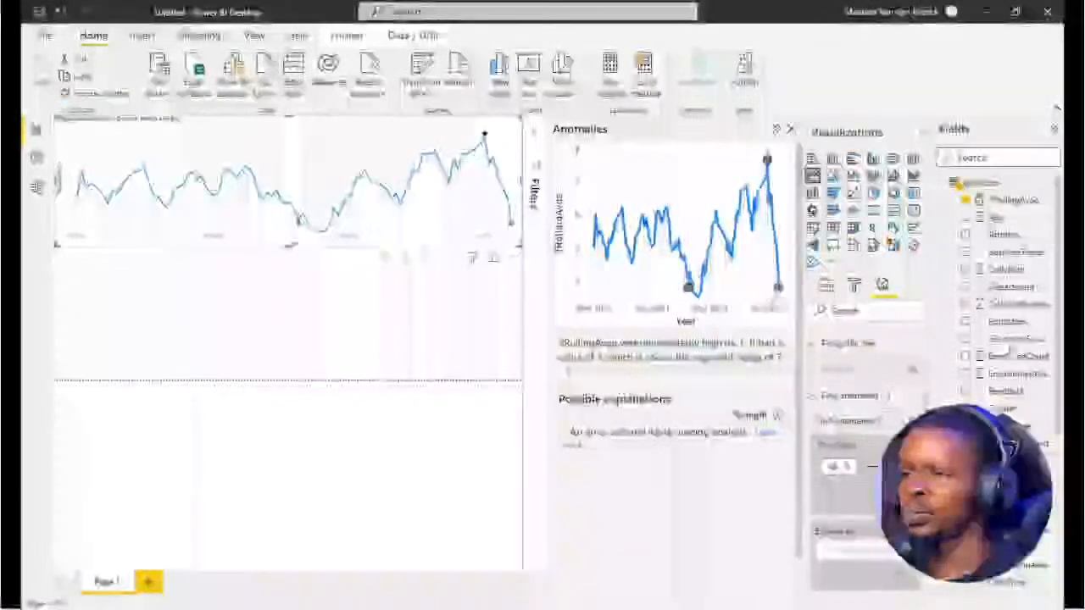
left_click_drag(1009, 407, 868, 552)
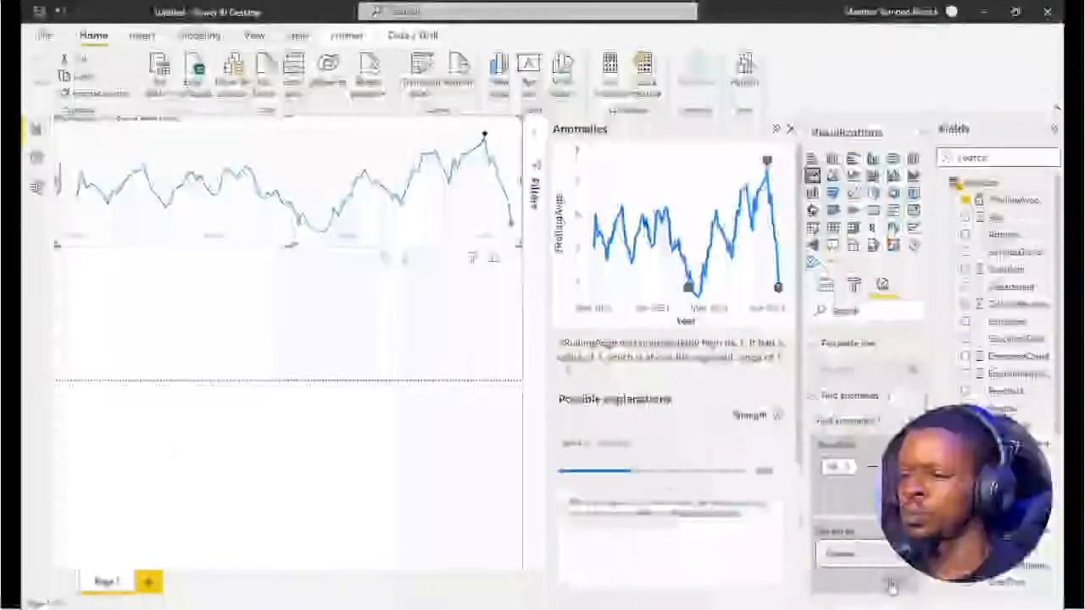
Examine the anomaly chart and the possible Gender explanation for the 7RollingAvge peak, then collapse the anomaly details
left_click_drag(798, 440, 807, 513)
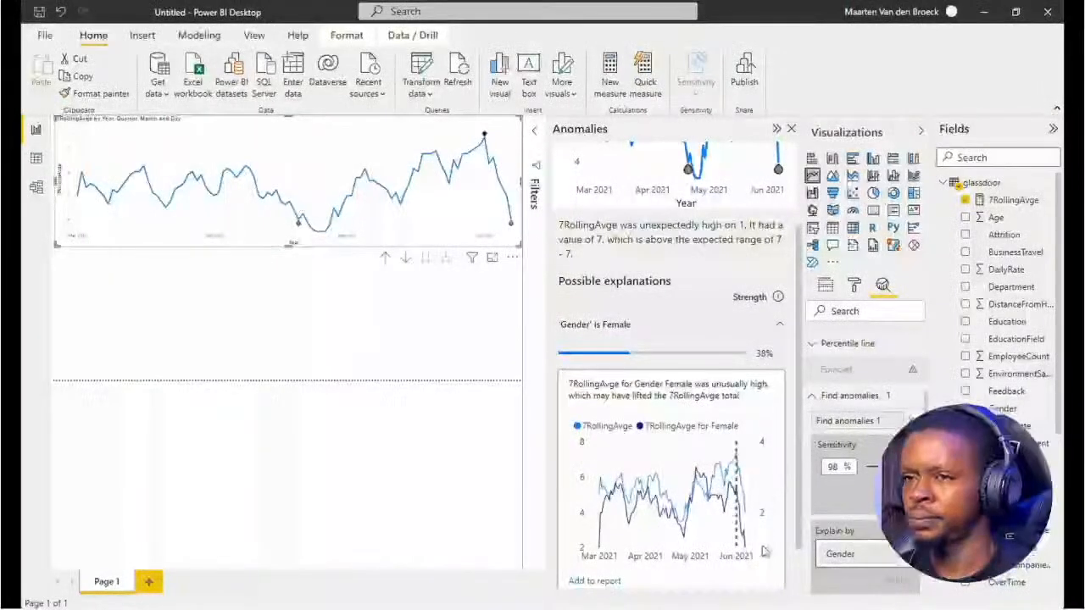
left_click_drag(802, 456, 802, 346)
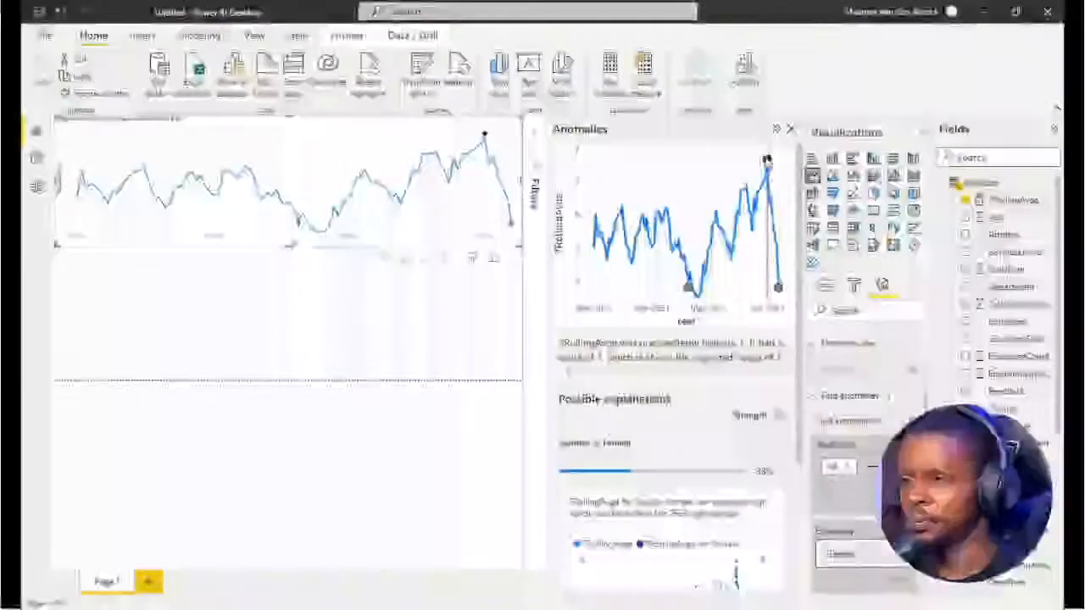
left_click_drag(800, 292, 800, 403)
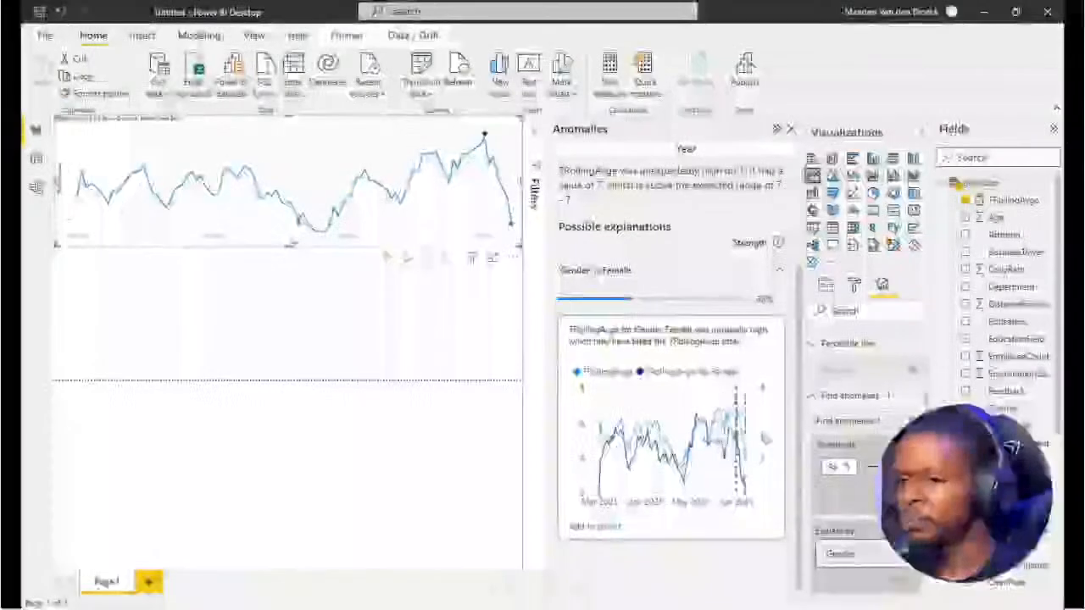
left_click(799, 374)
left_click_drag(799, 374, 794, 197)
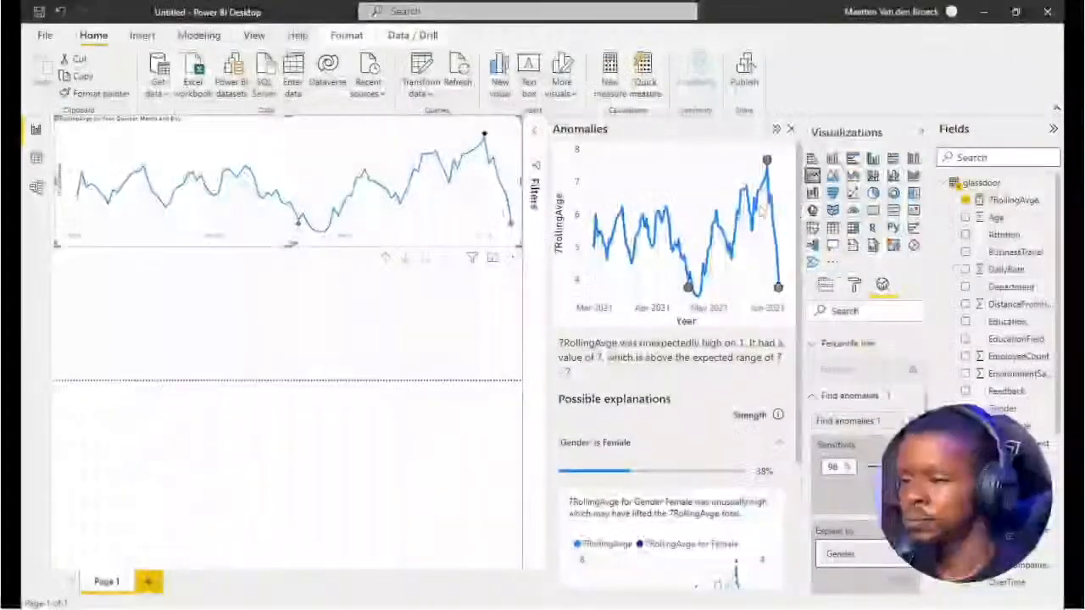
left_click(775, 130)
Duplicate the 7RollingAvge line chart so the copy sits directly below the original
right_click(598, 308)
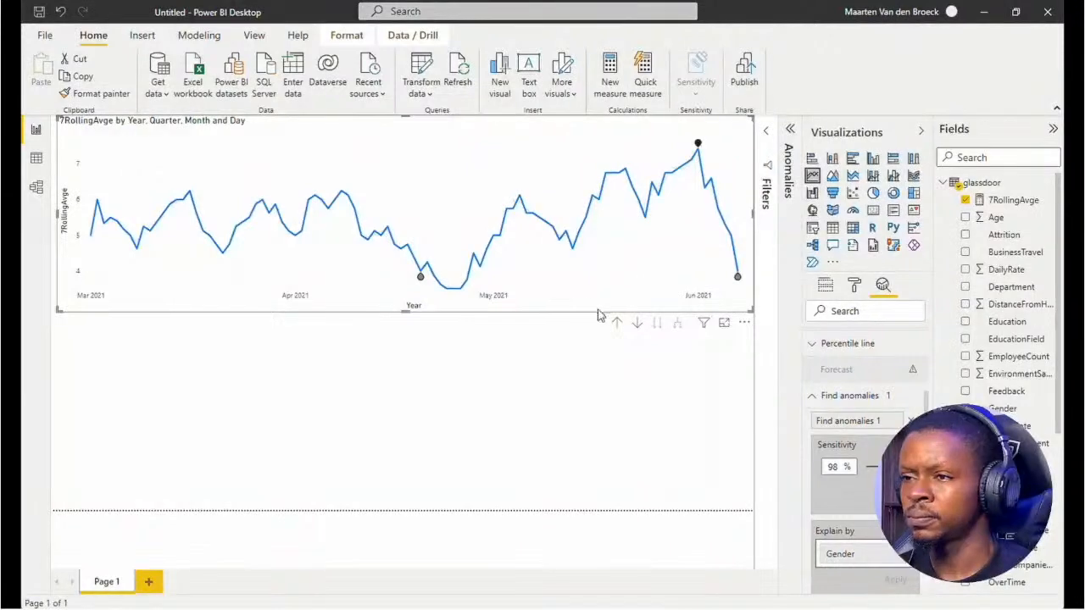
mouse_move(634, 387)
left_click(773, 390)
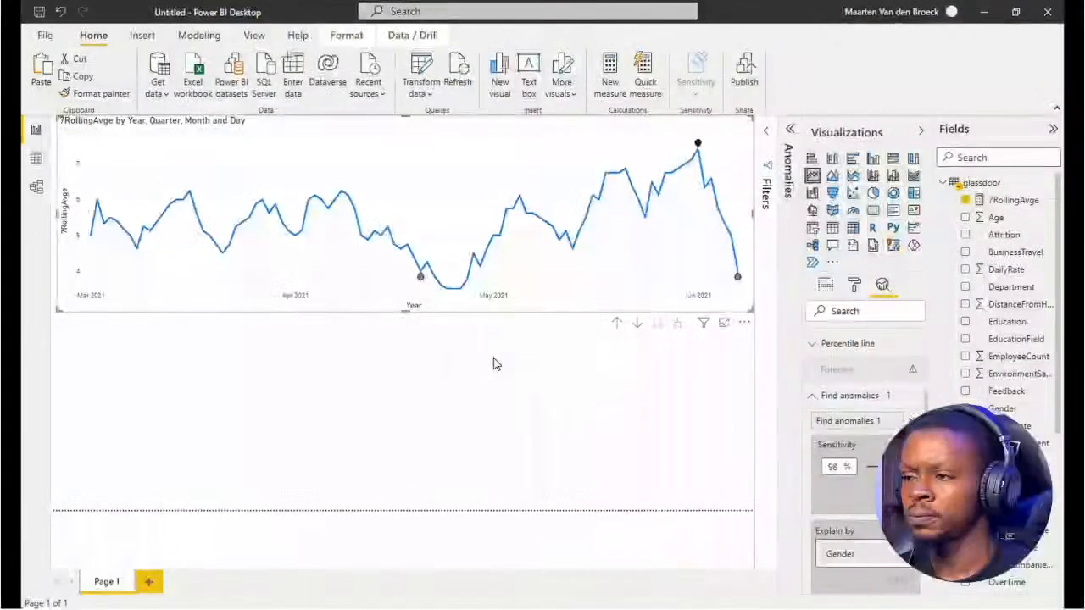
key("ctrl+v")
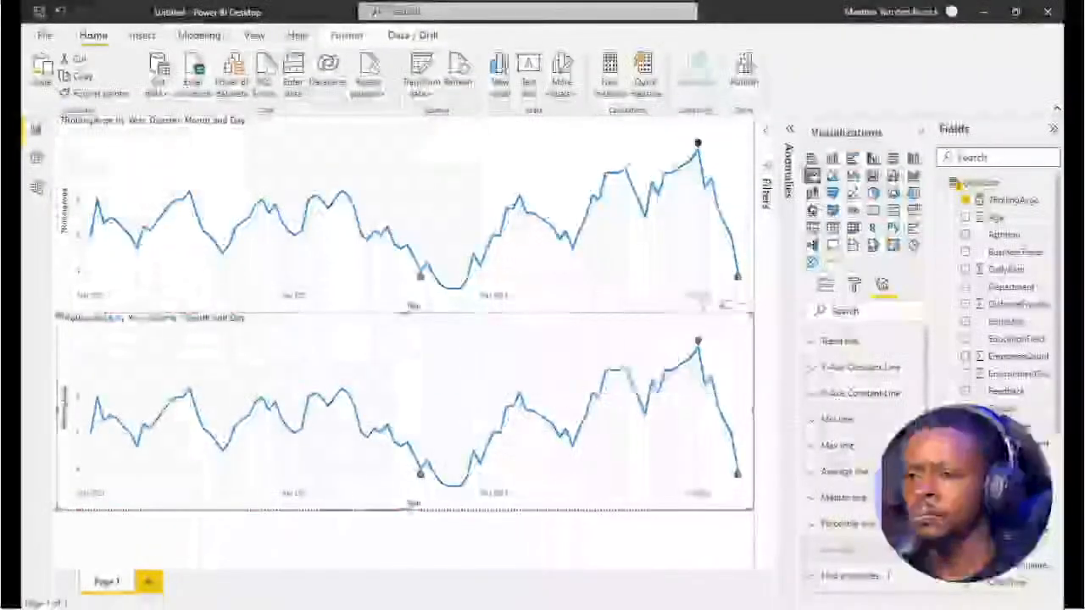
Split the copied line chart into small multiples by Gender and set its grid layout to 1 row
left_click(826, 286)
left_click_drag(854, 252, 862, 571)
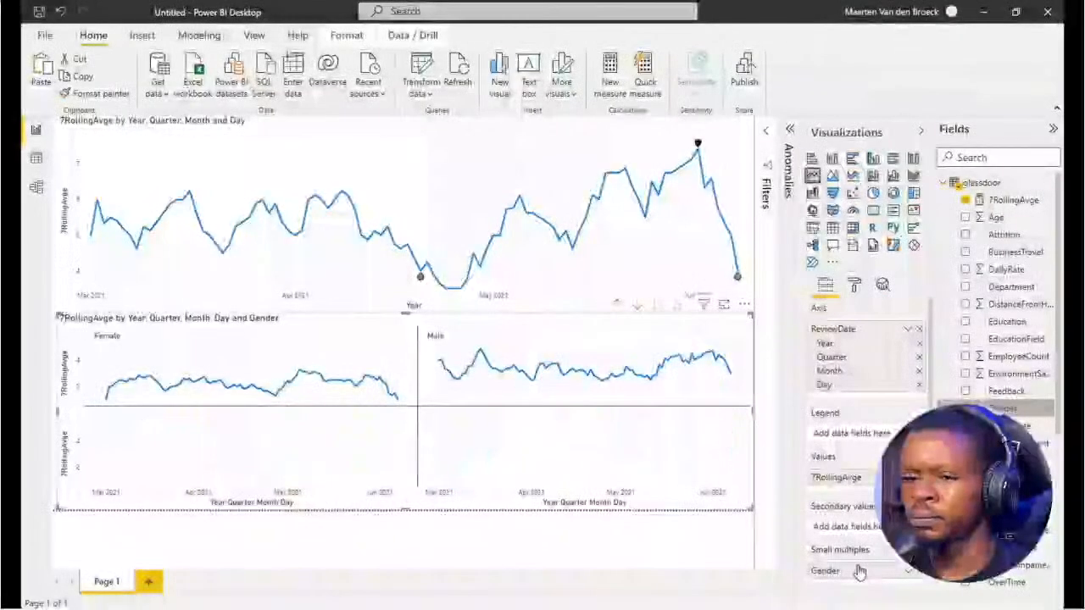
left_click(854, 286)
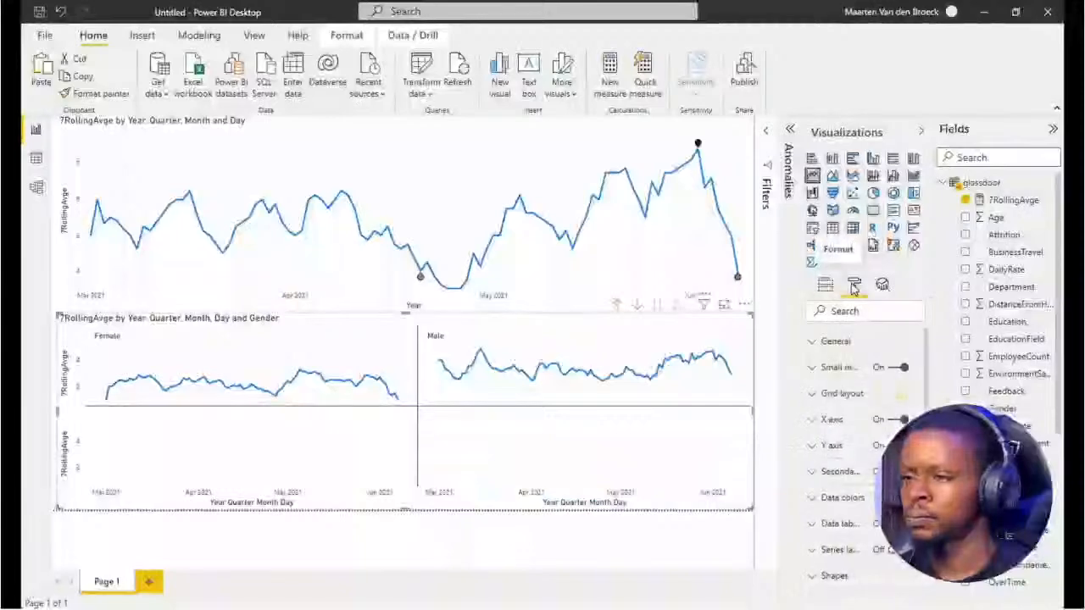
left_click(812, 399)
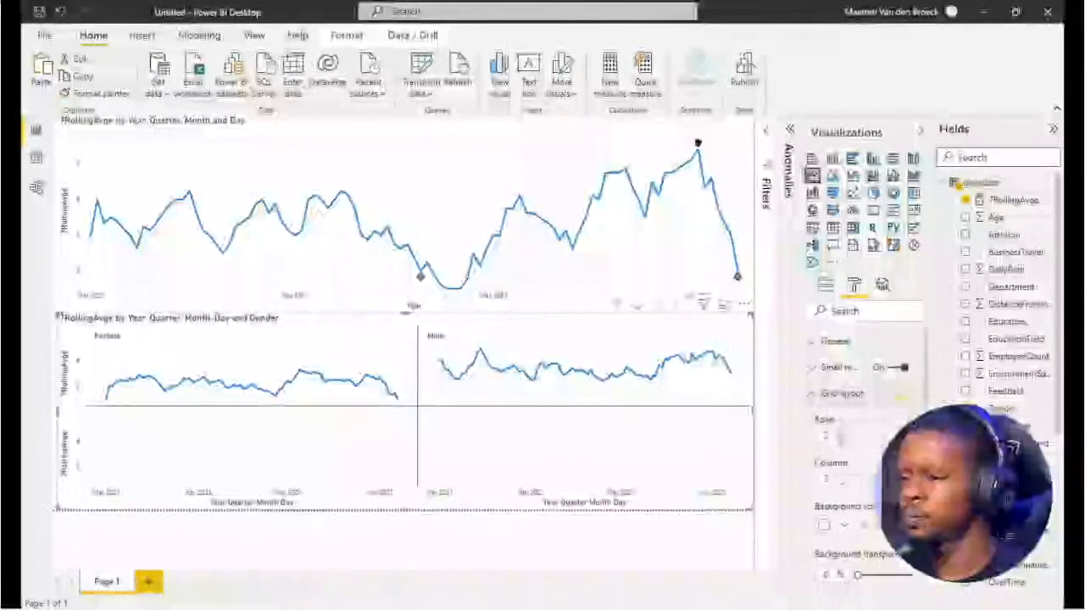
left_click(843, 440)
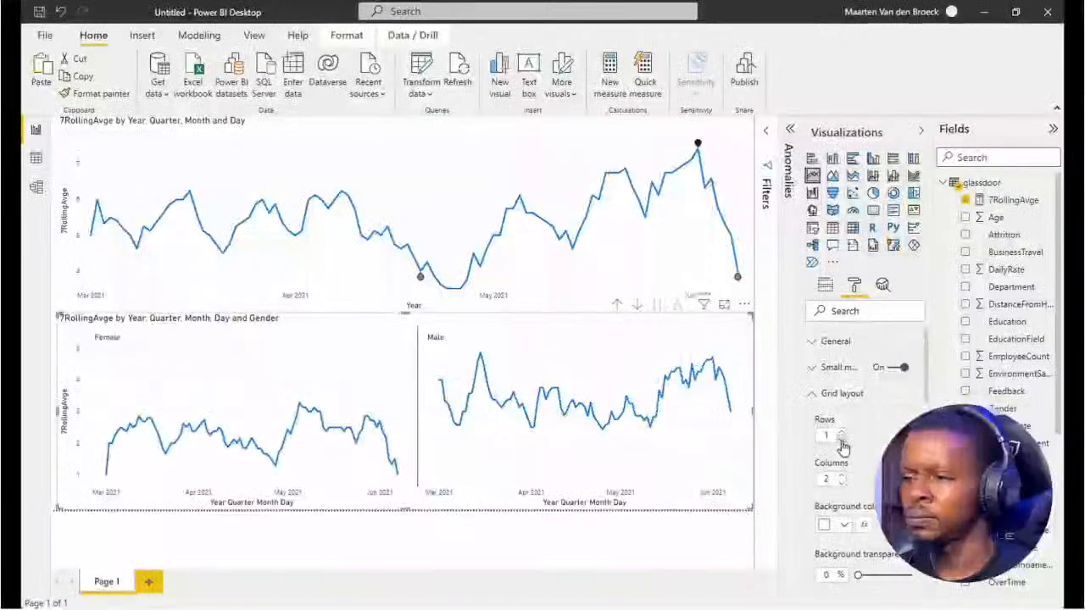
left_click(721, 545)
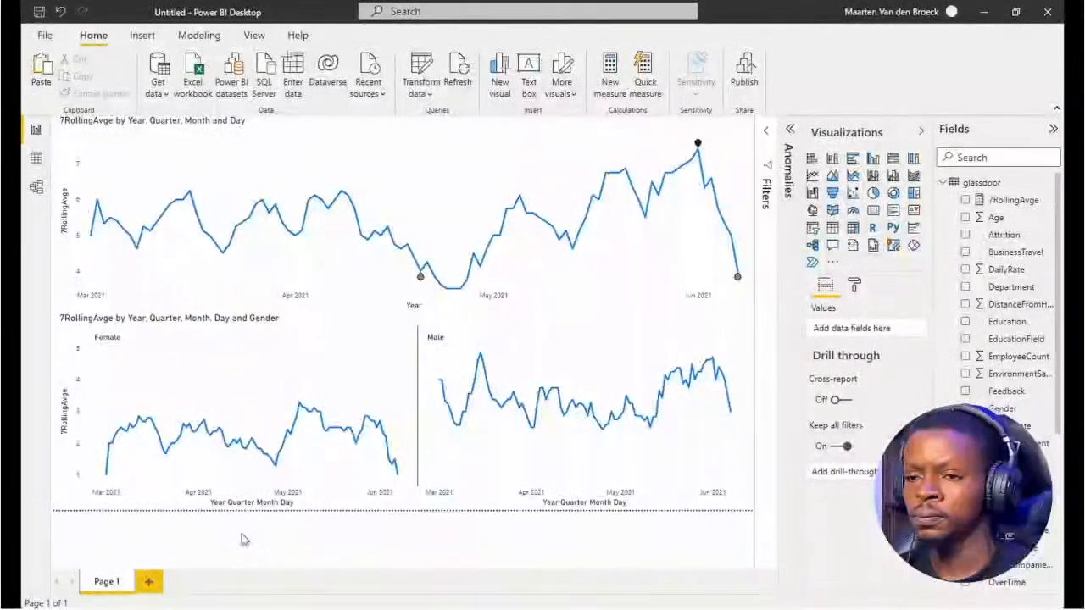
Review the Trend Analysis in Power BI course outline and proceed to the first instruction of the time series exercise
mouse_move(245, 442)
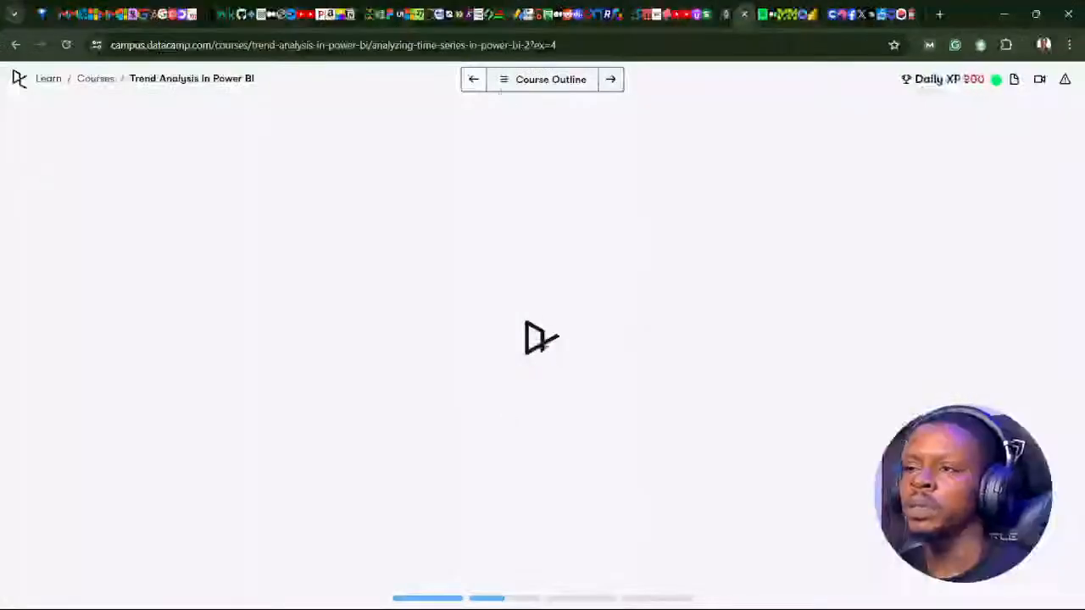
left_click(536, 79)
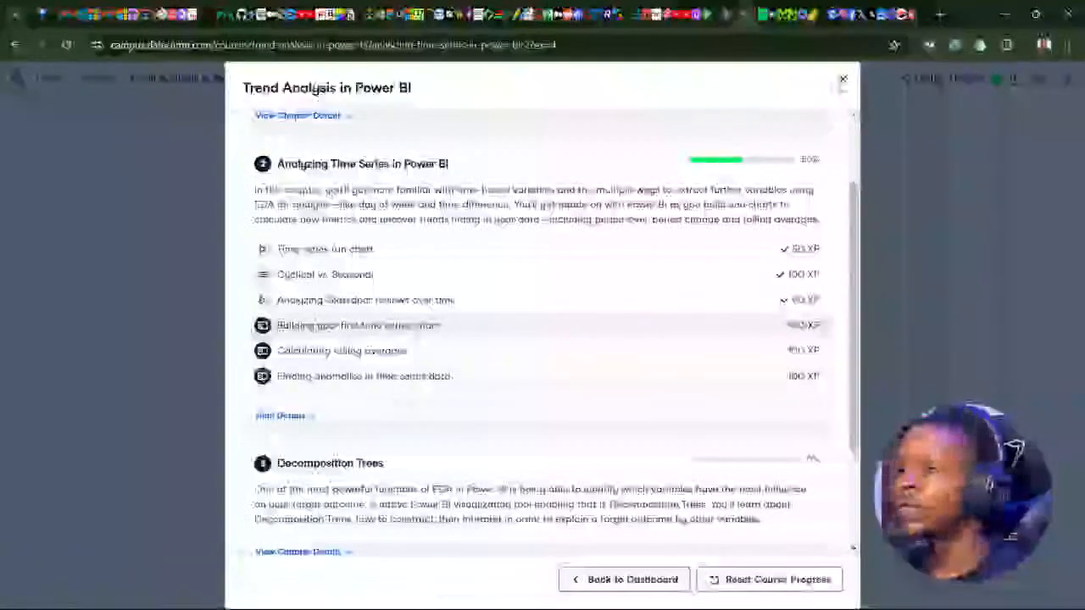
left_click(843, 79)
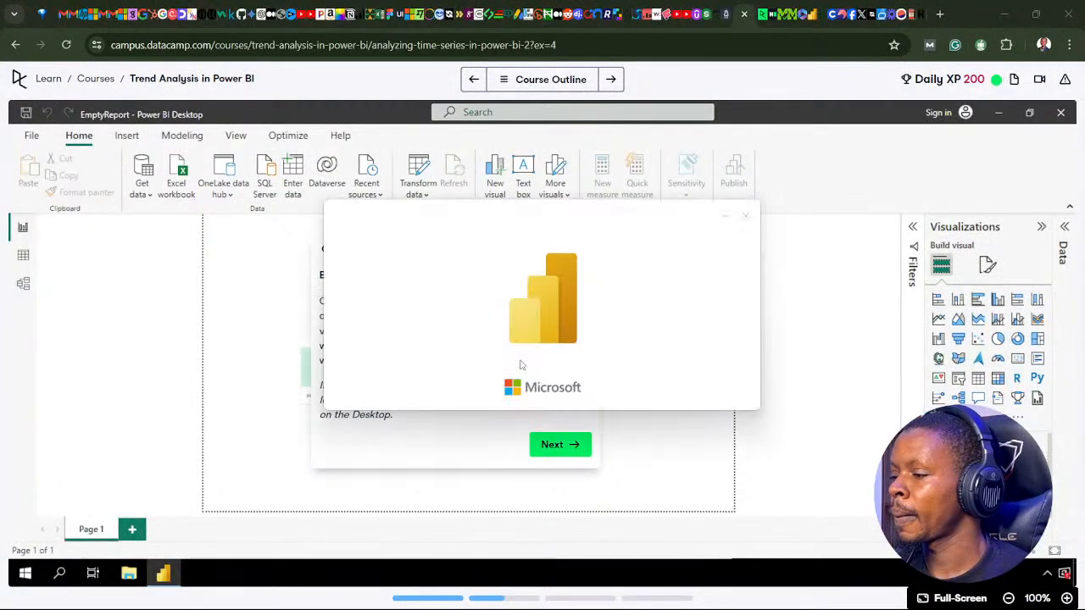
left_click(560, 443)
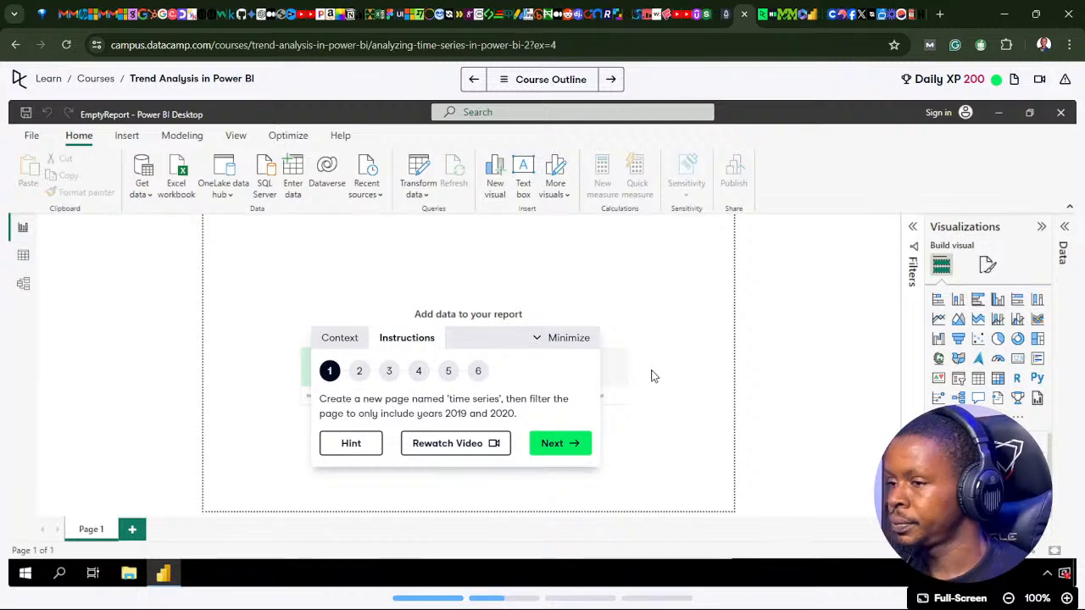
Switch to the 2_1_time_series report in Power BI Desktop and review its existing pages from missing through YoY Change
mouse_move(730, 608)
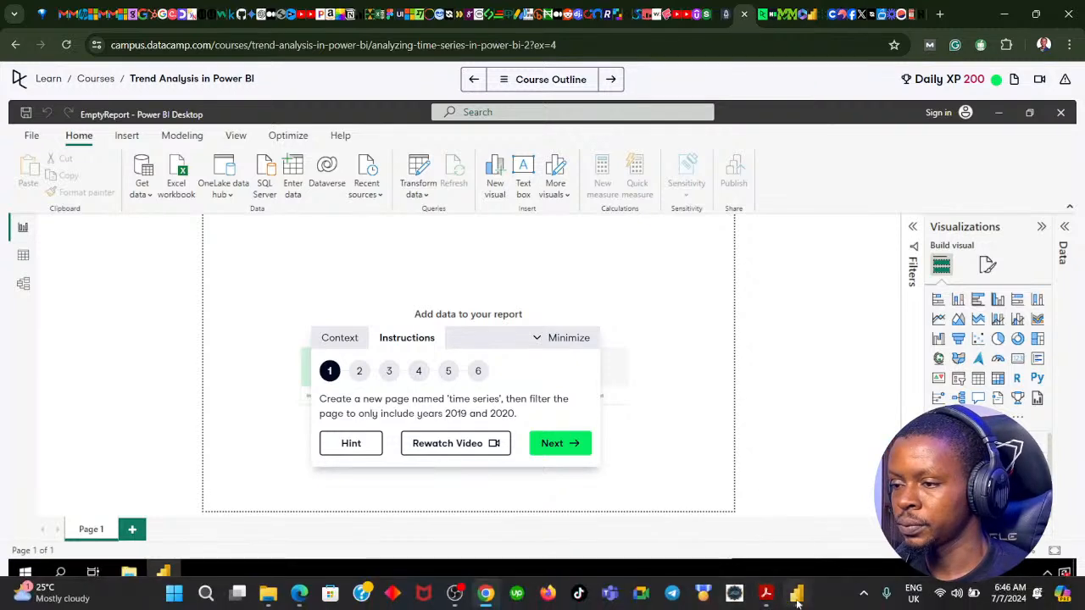
left_click(796, 596)
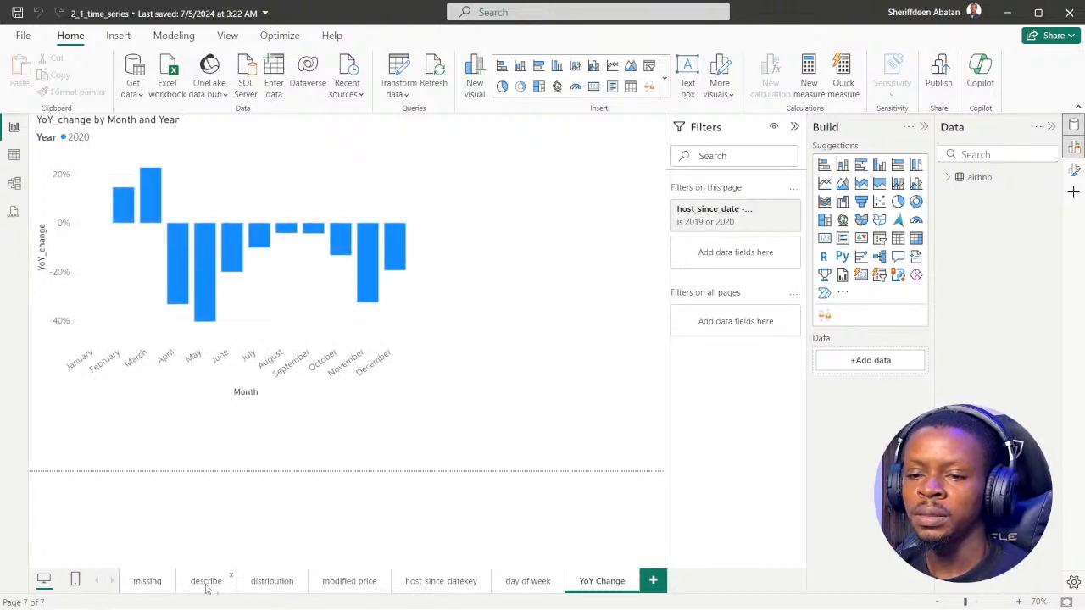
left_click(206, 584)
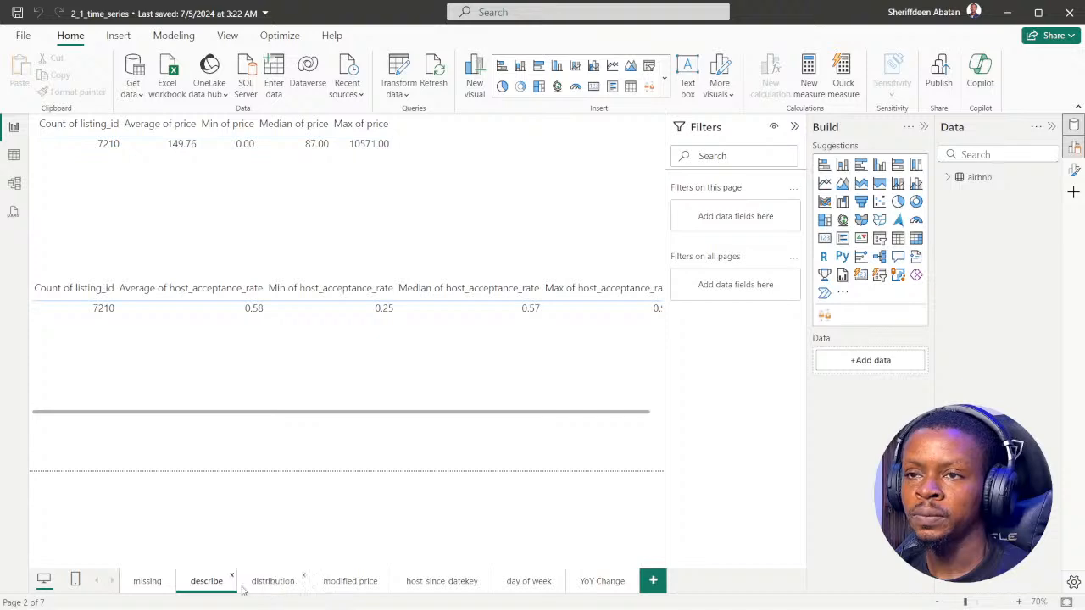
left_click(153, 587)
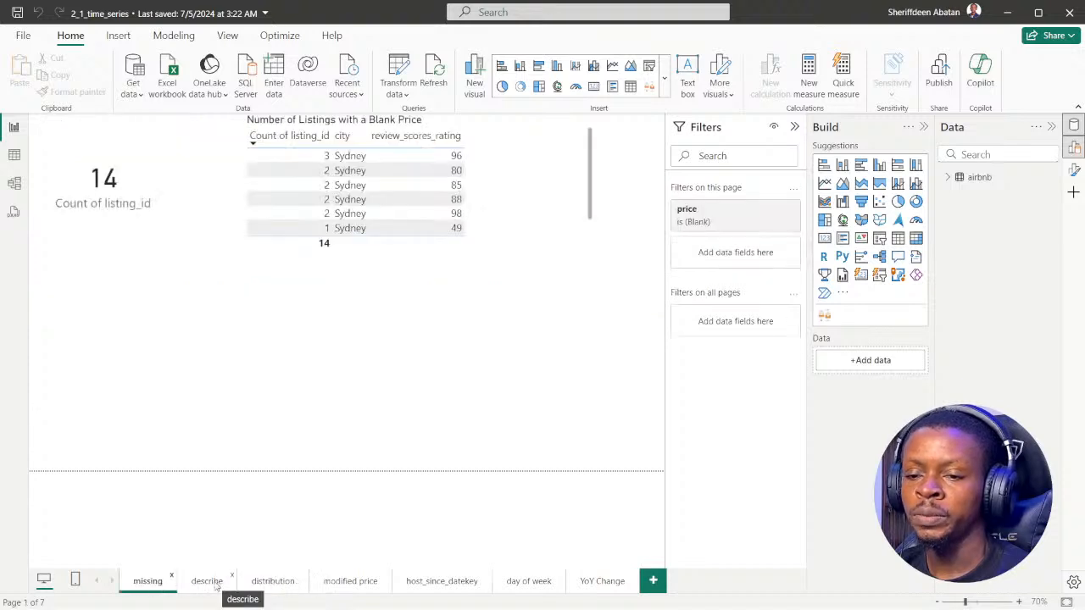
left_click(208, 584)
left_click(272, 585)
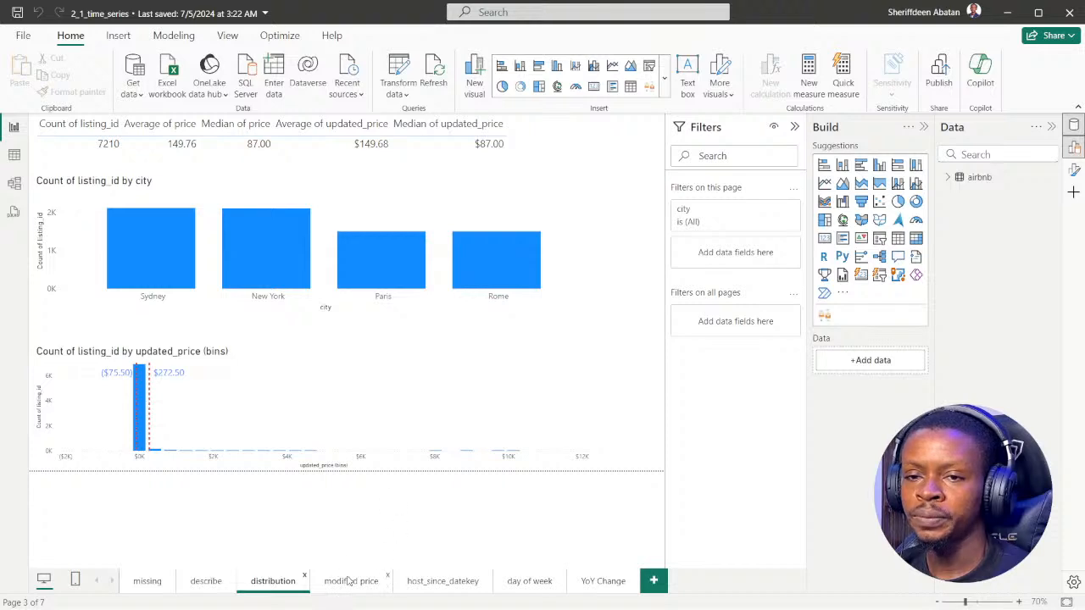
left_click(340, 585)
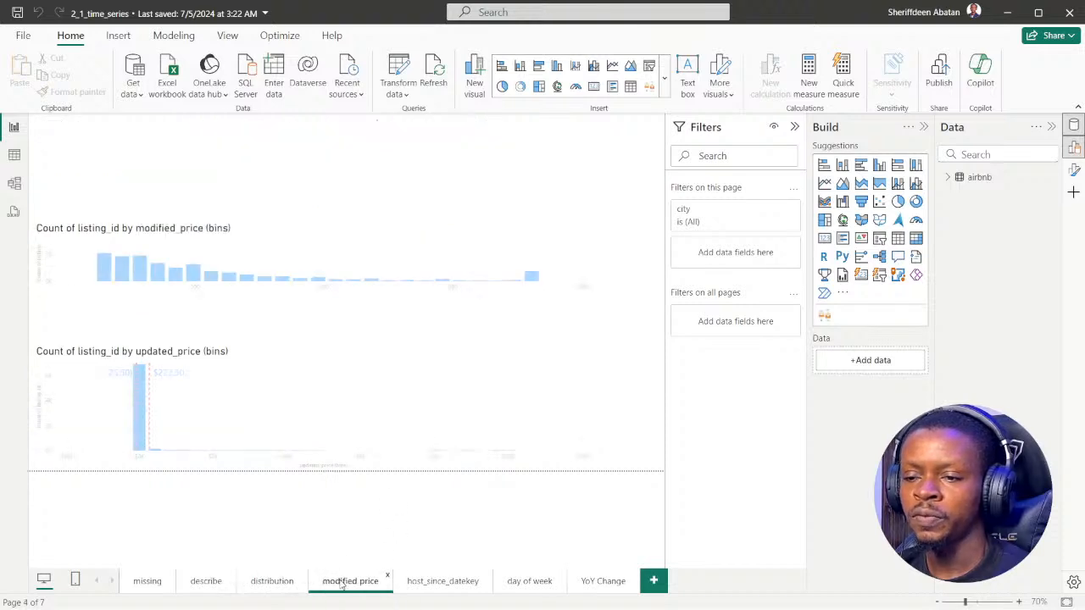
left_click(436, 583)
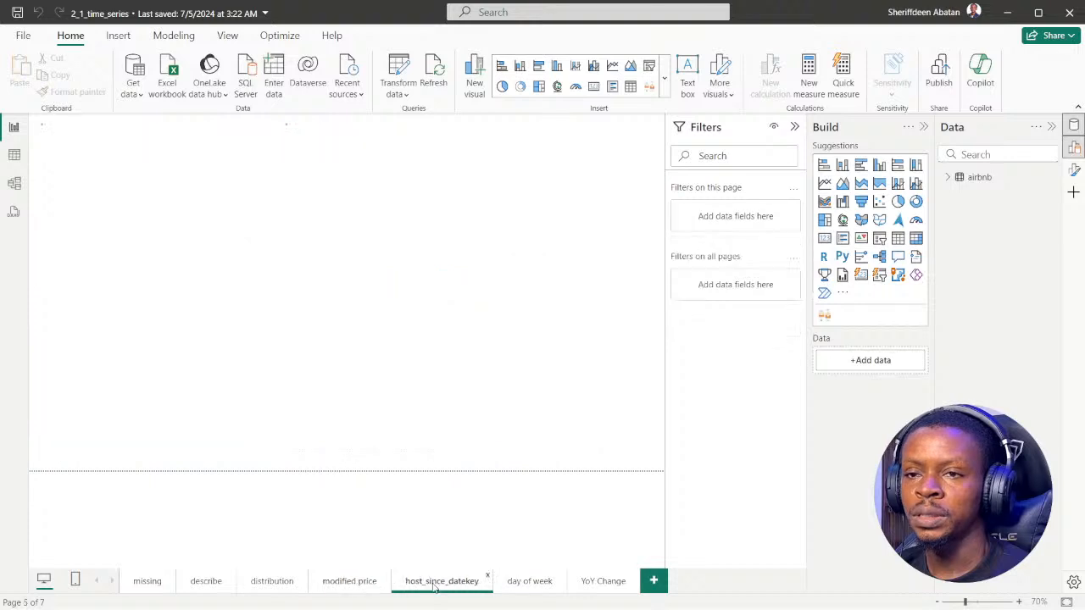
left_click(522, 584)
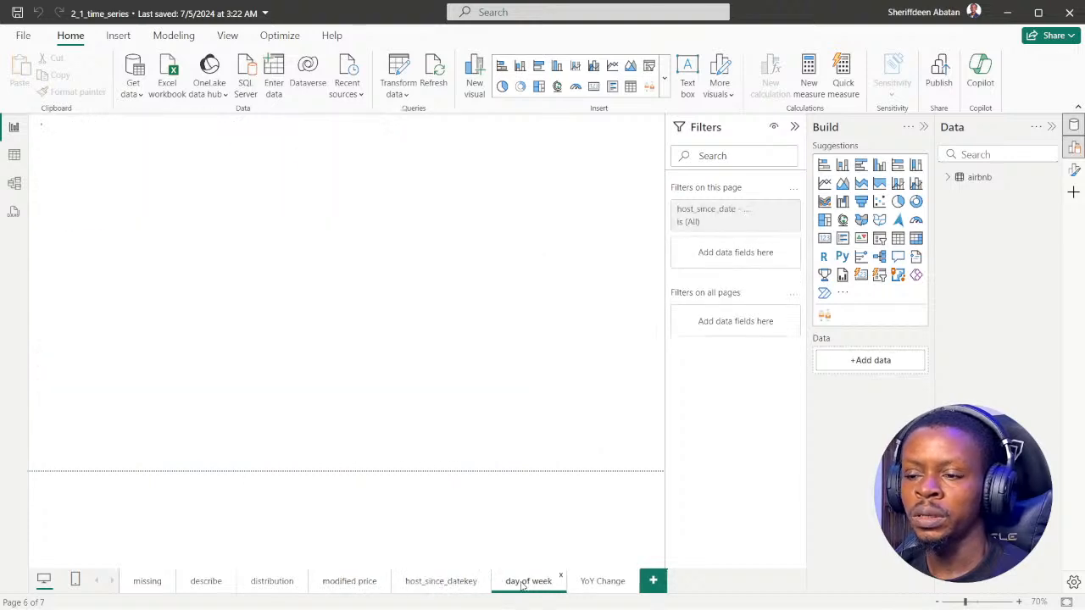
left_click(598, 585)
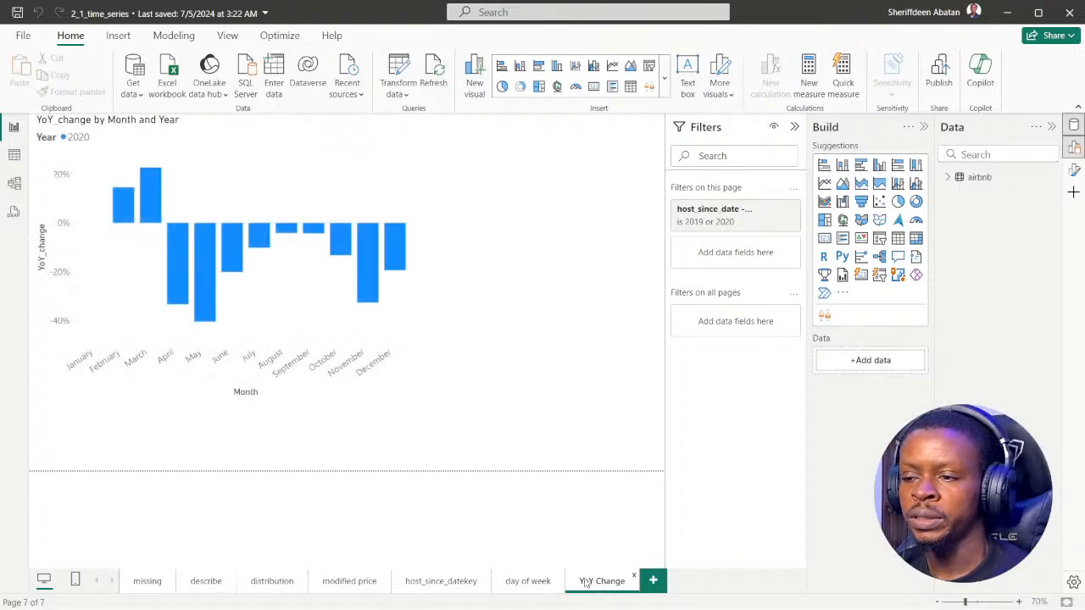
Add a new report page and name it "time series"
left_click(653, 583)
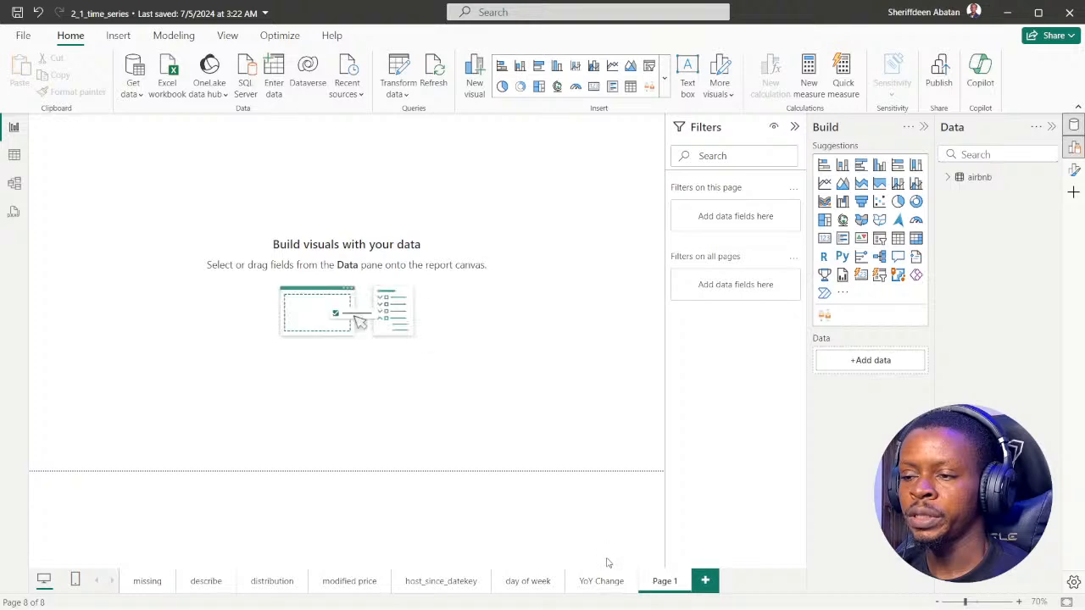
double_click(664, 585)
double_click(654, 573)
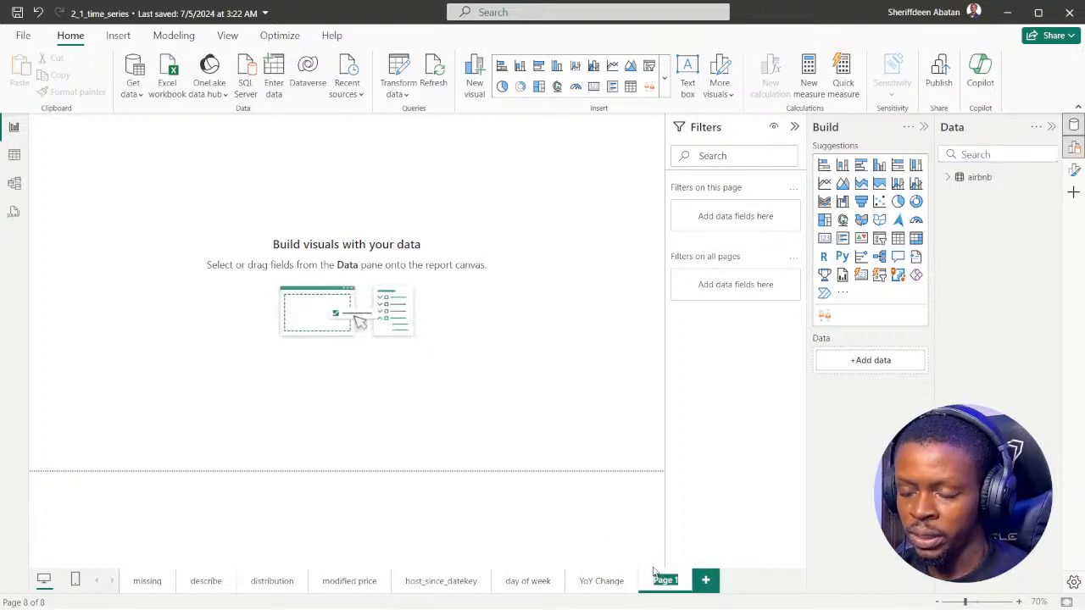
type("t")
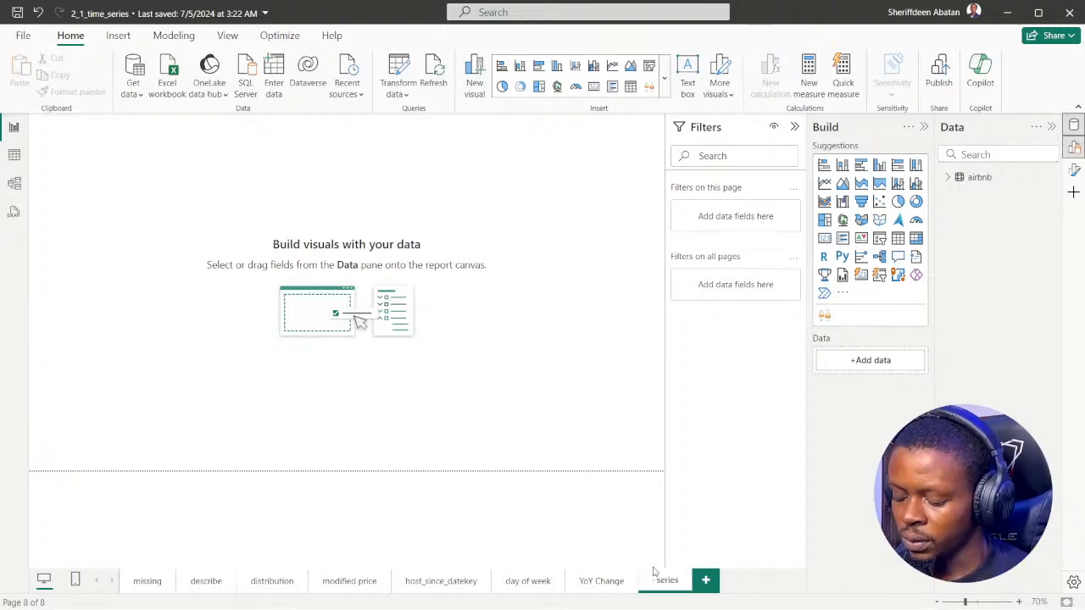
type("ime series")
key("Return")
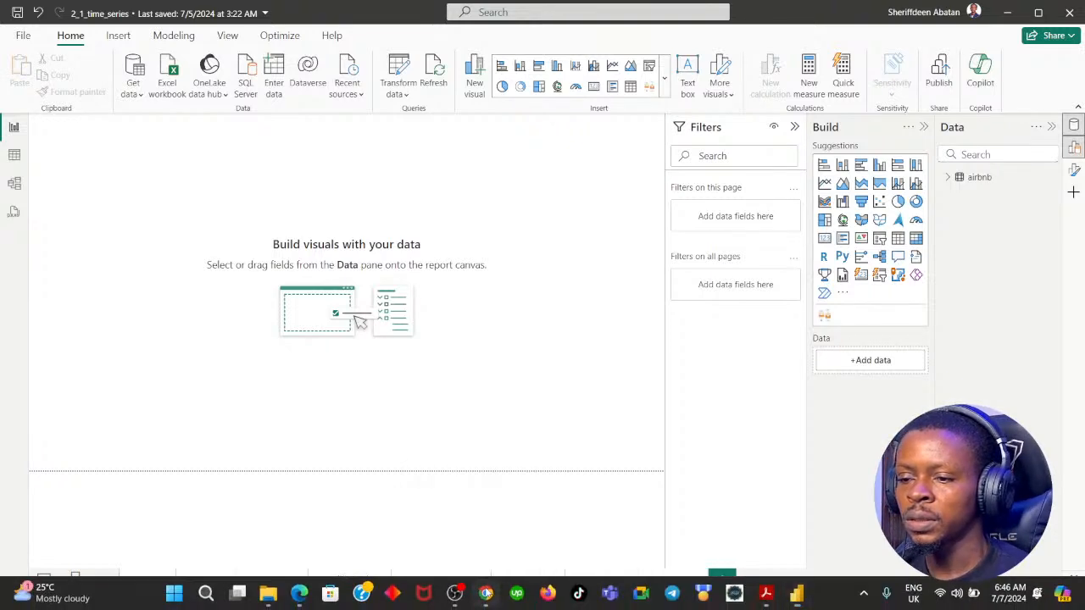
Recheck the page-filter instruction in the DataCamp exercise, return to Power BI Desktop and expand the airbnb table's fields
left_click(485, 593)
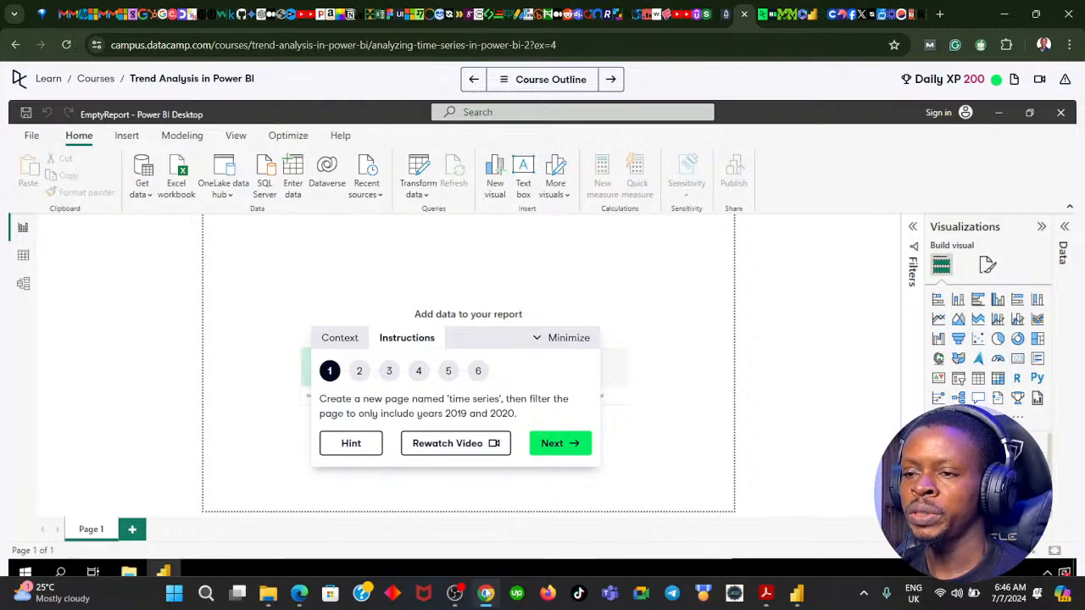
left_click(486, 593)
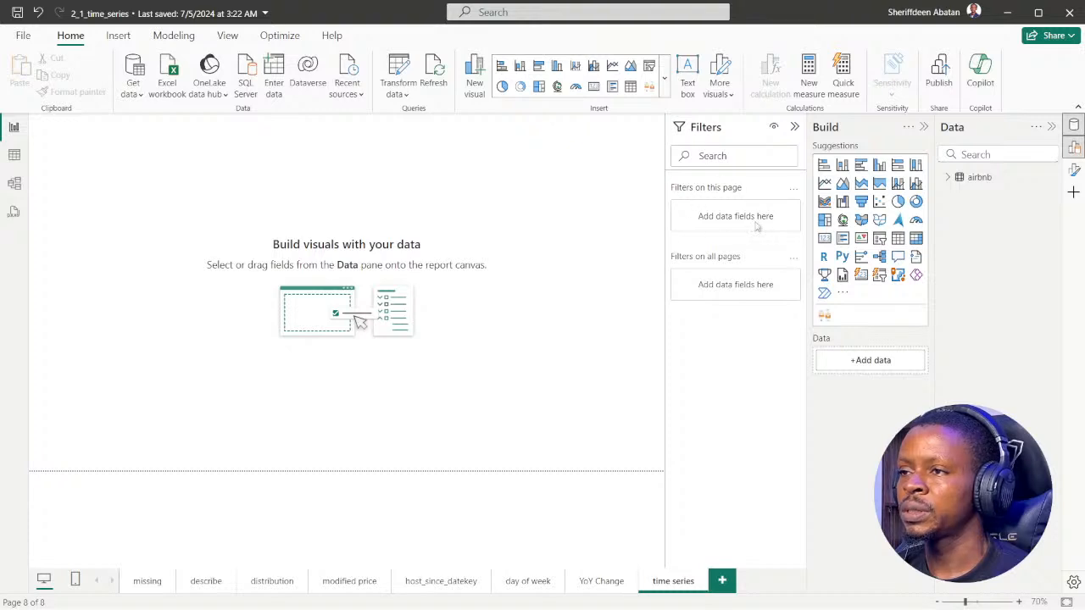
left_click(949, 177)
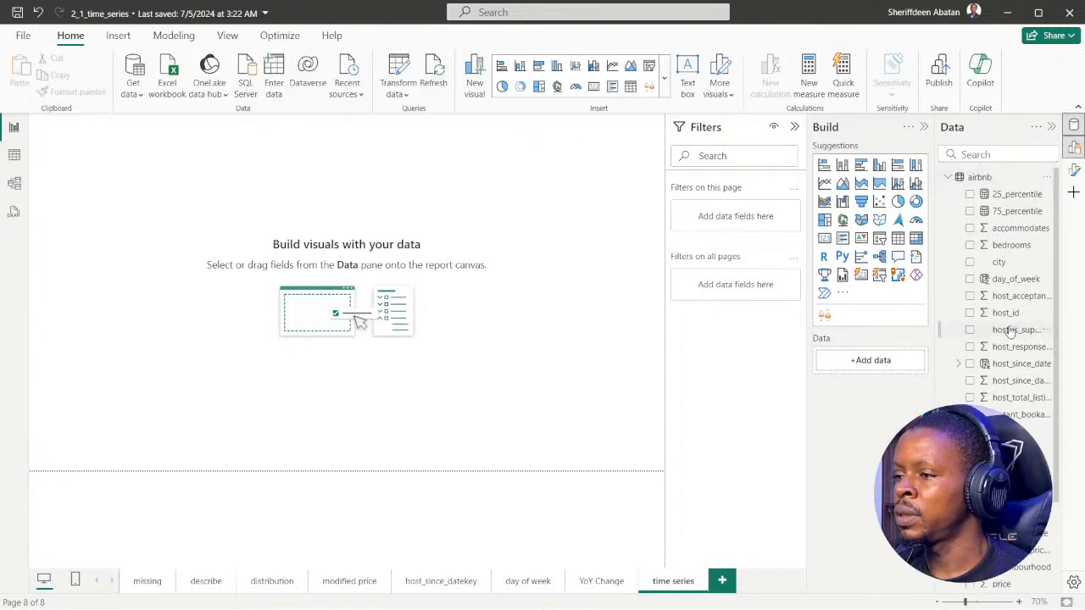
scroll(1009, 339, "down", 3)
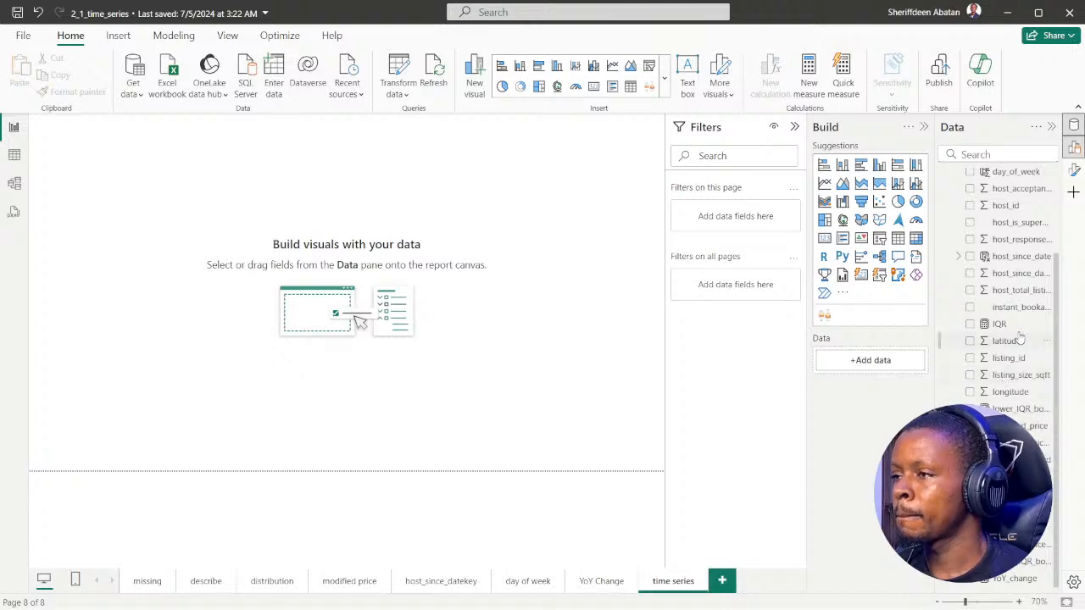
left_click_drag(1008, 257, 742, 220)
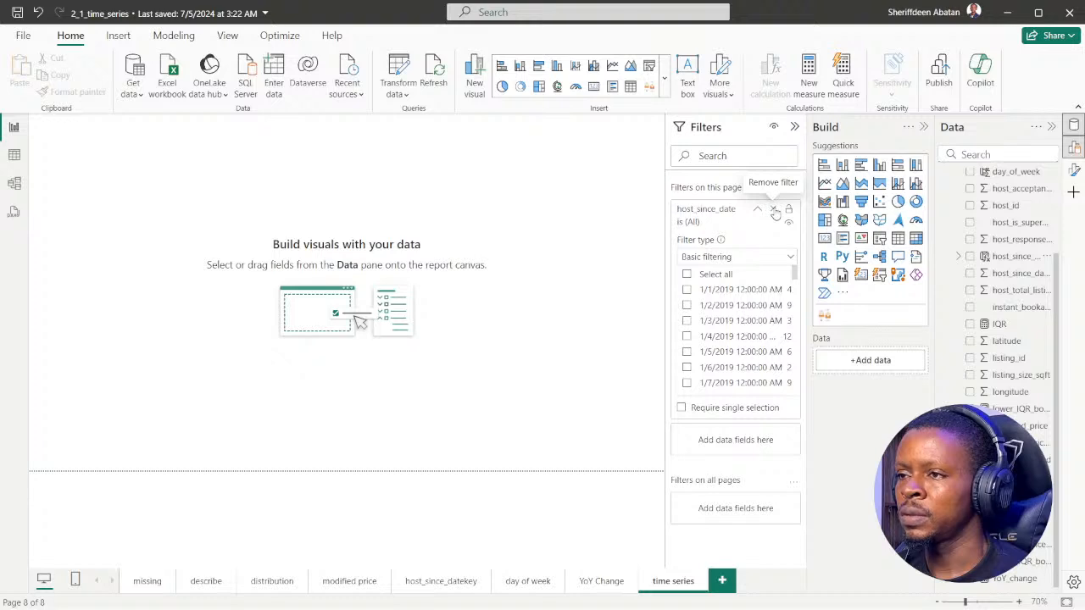
left_click(786, 257)
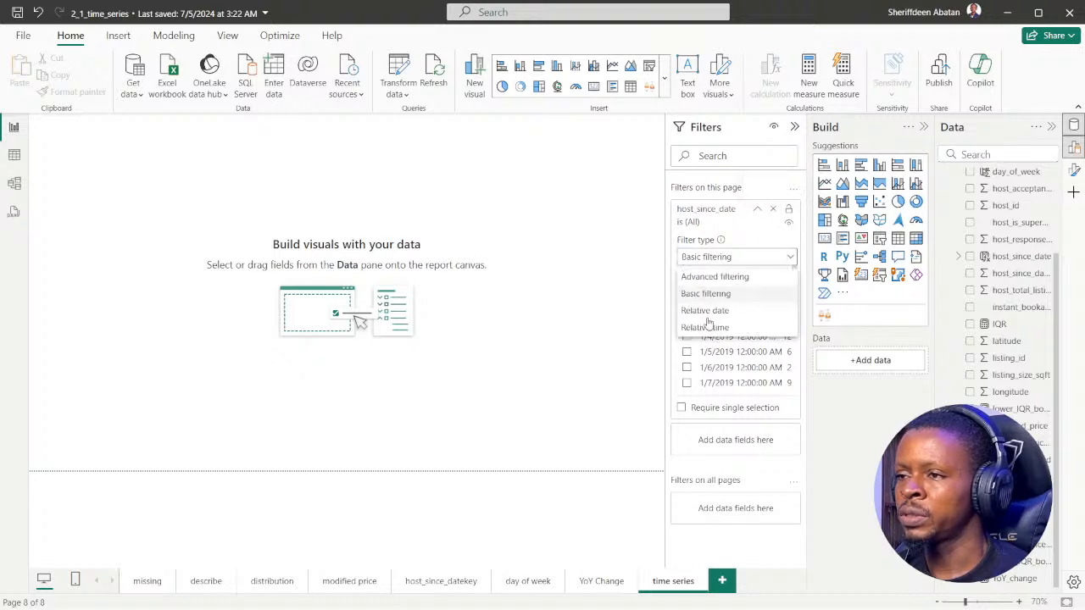
left_click(772, 210)
left_click(772, 211)
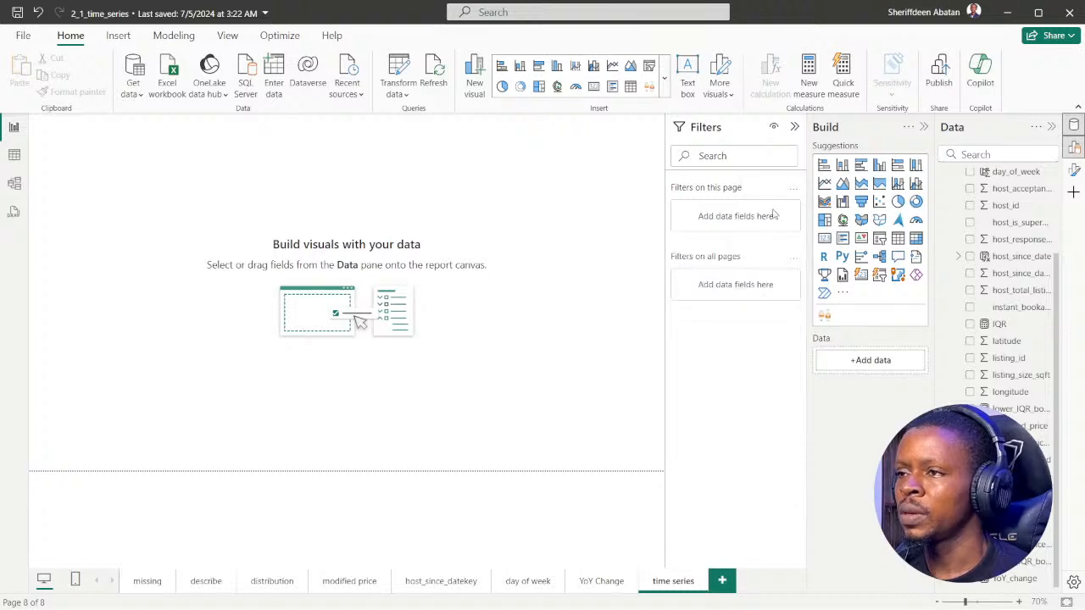
scroll(1030, 352, "up", 2)
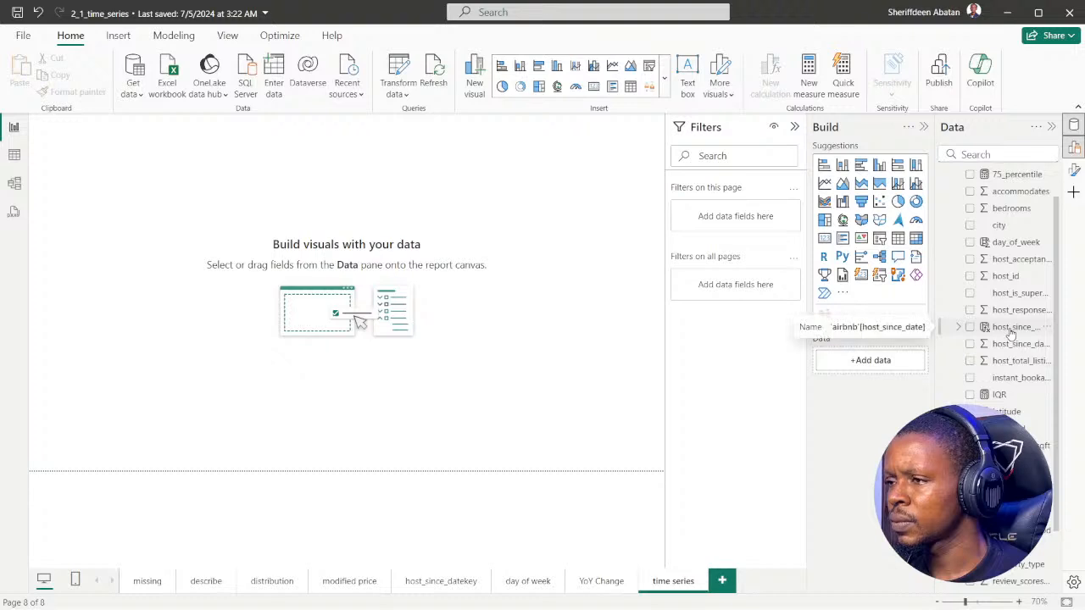
left_click_drag(1010, 348, 750, 225)
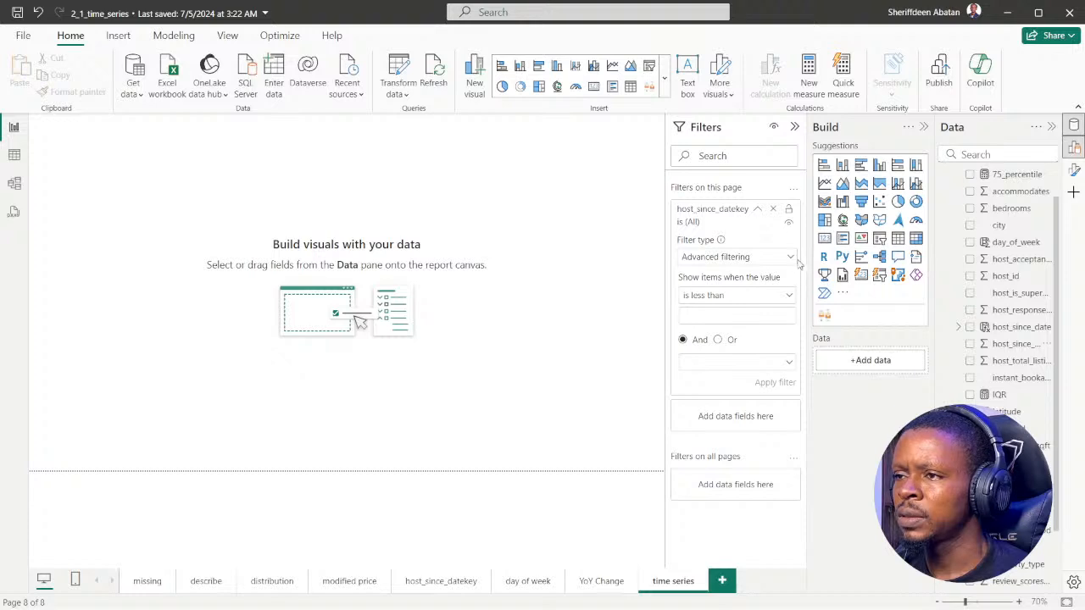
left_click(788, 257)
left_click(727, 294)
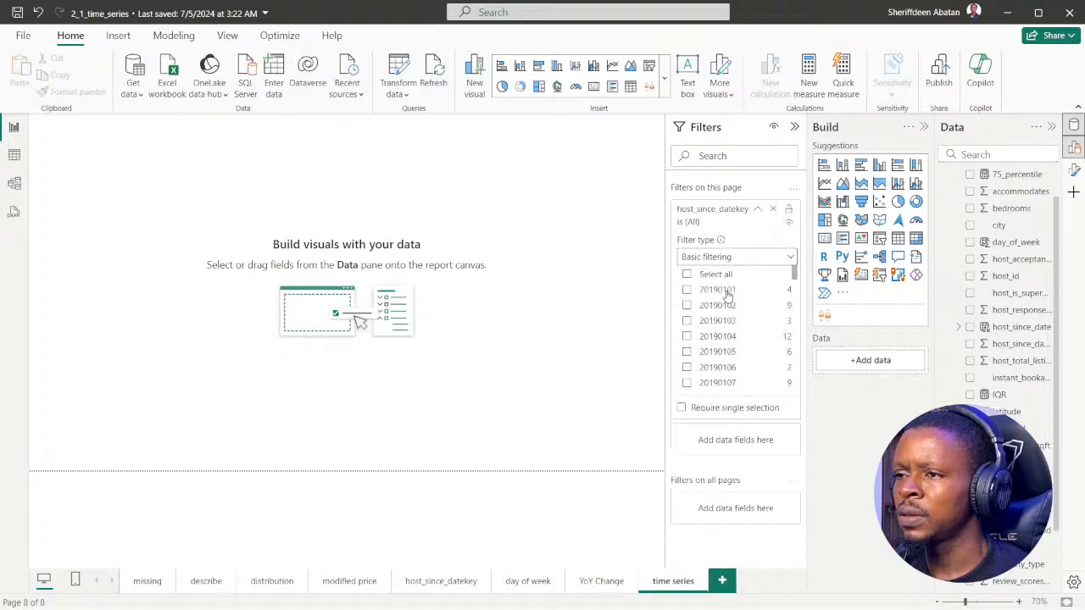
scroll(750, 335, "down", 3)
scroll(758, 346, "down", 1)
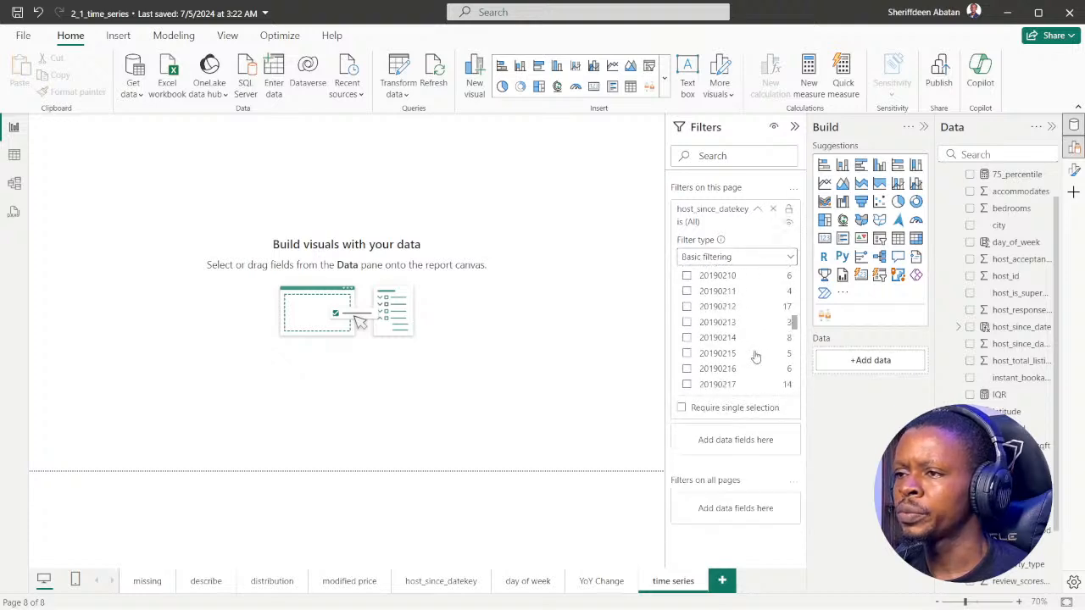
left_click(773, 208)
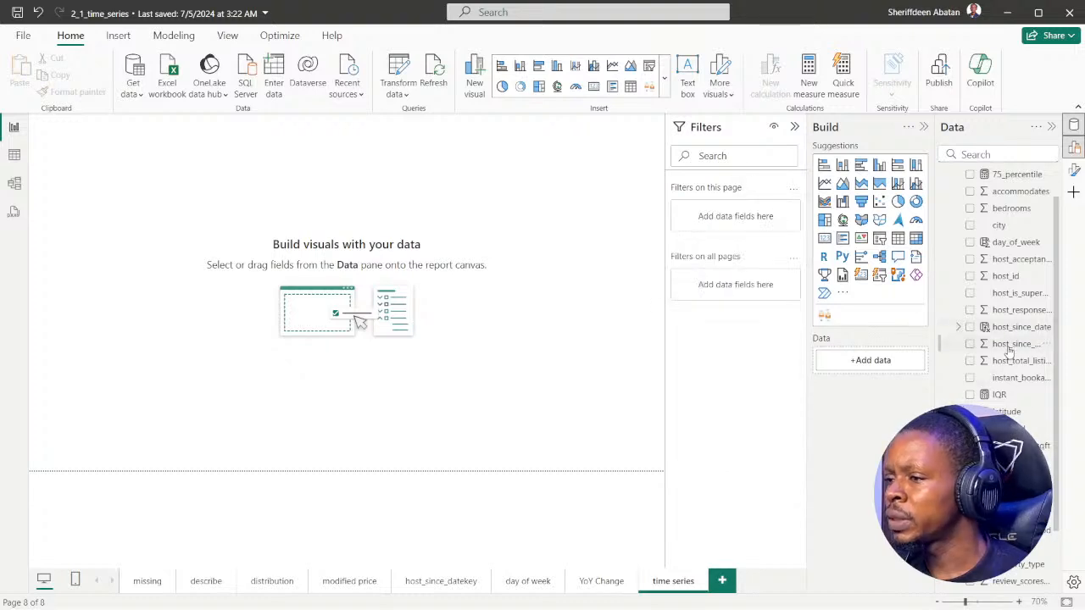
Search the fields for "date" and filter the page by the Year of host_since_date, using basic filtering with 2019 and 2020 selected
scroll(1004, 356, "down", 2)
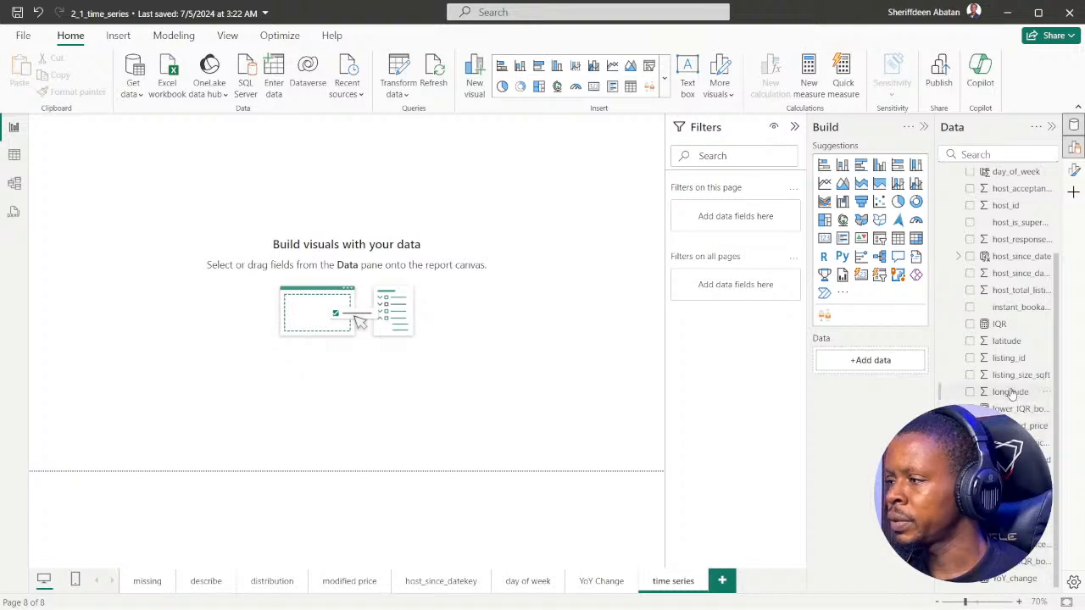
scroll(1011, 313, "up", 3)
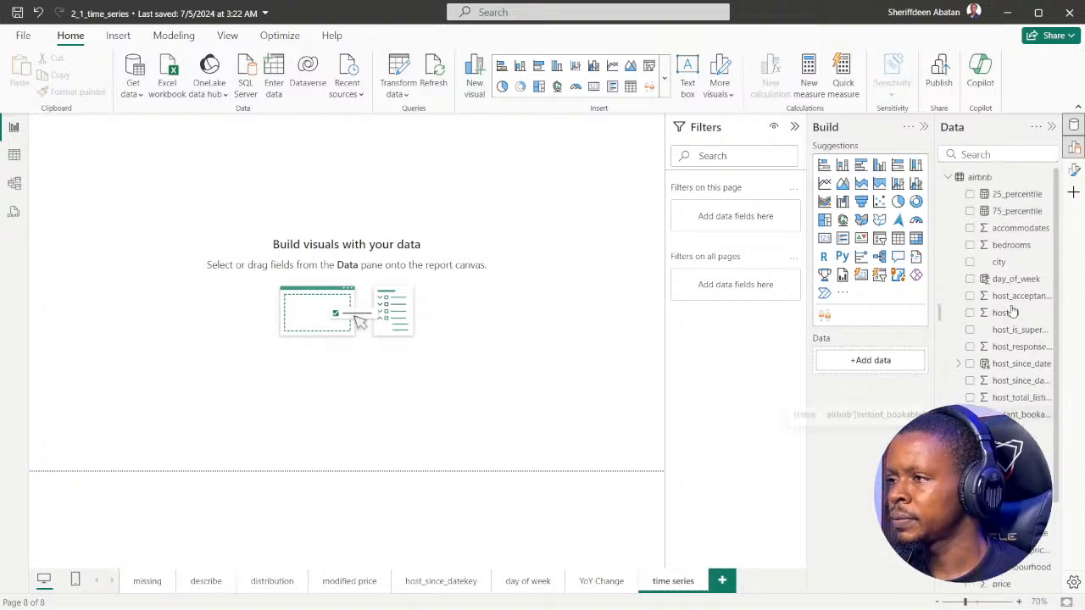
left_click(982, 153)
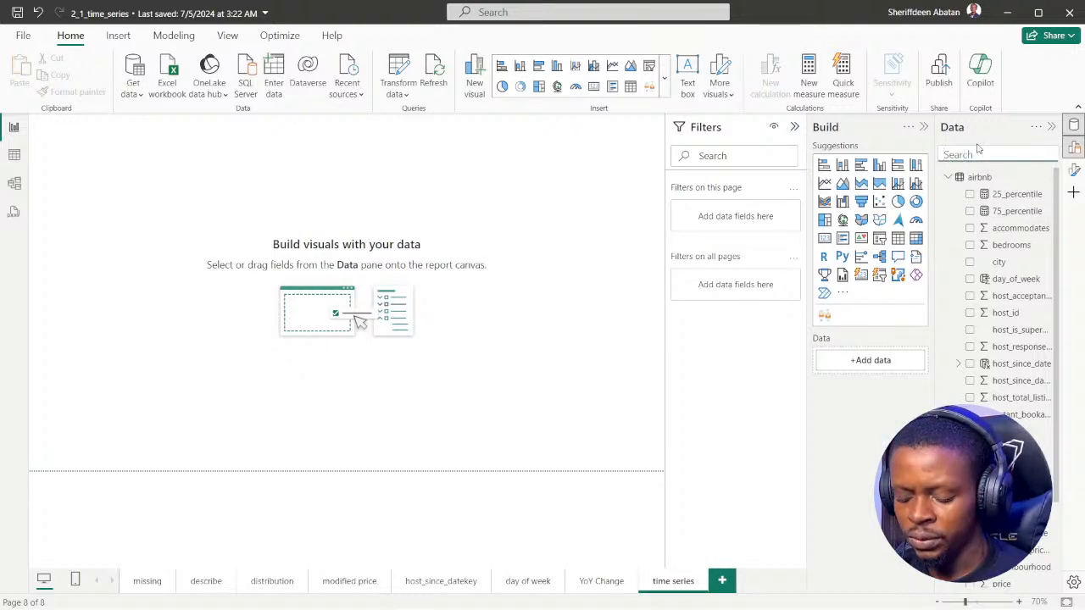
type("date")
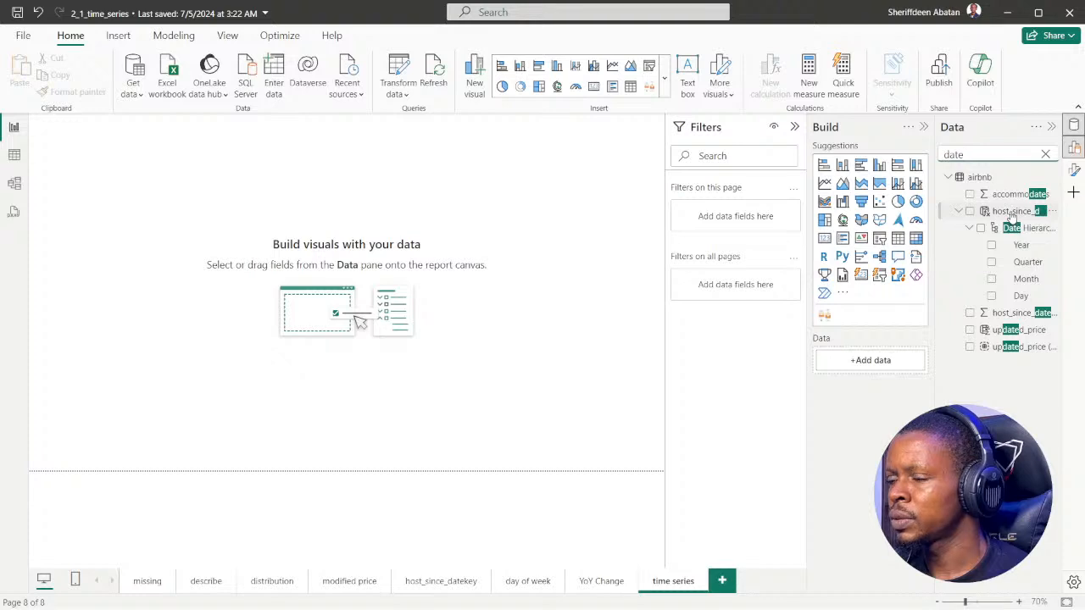
left_click_drag(1022, 245, 744, 220)
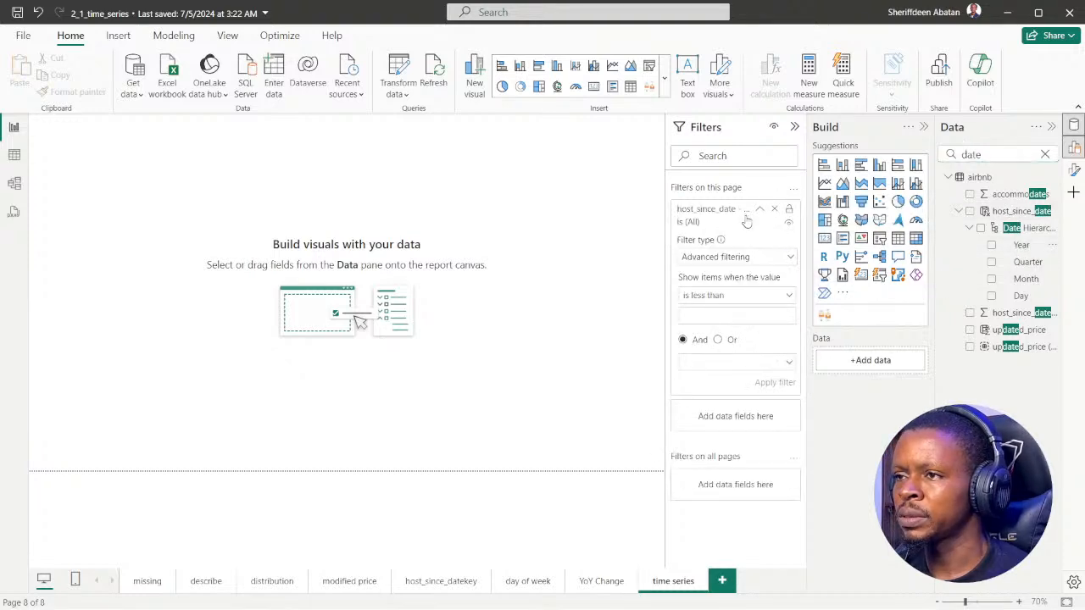
left_click(775, 257)
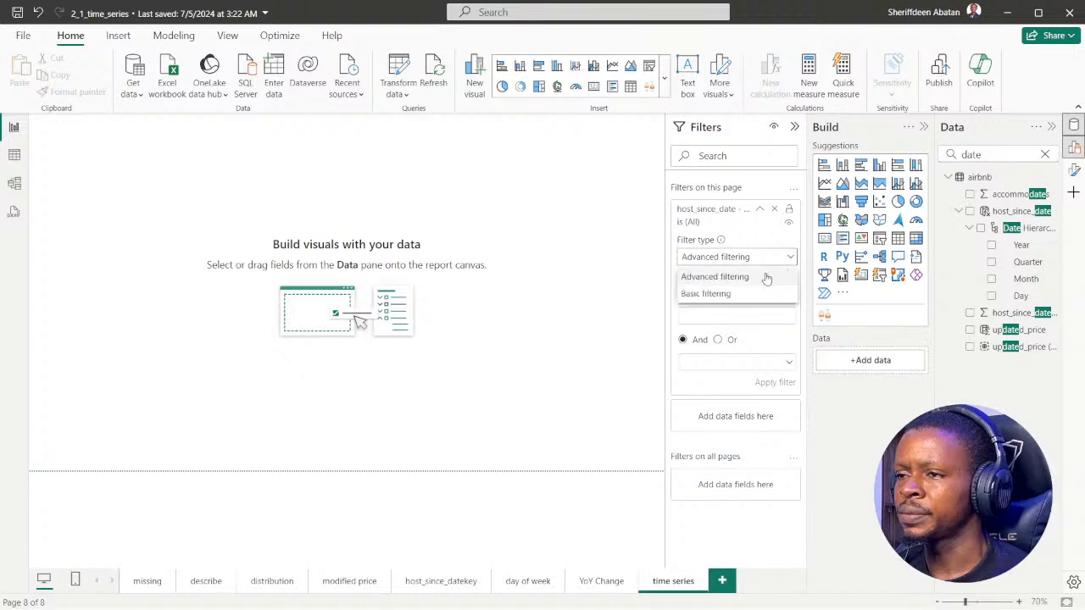
left_click(718, 300)
left_click(1044, 153)
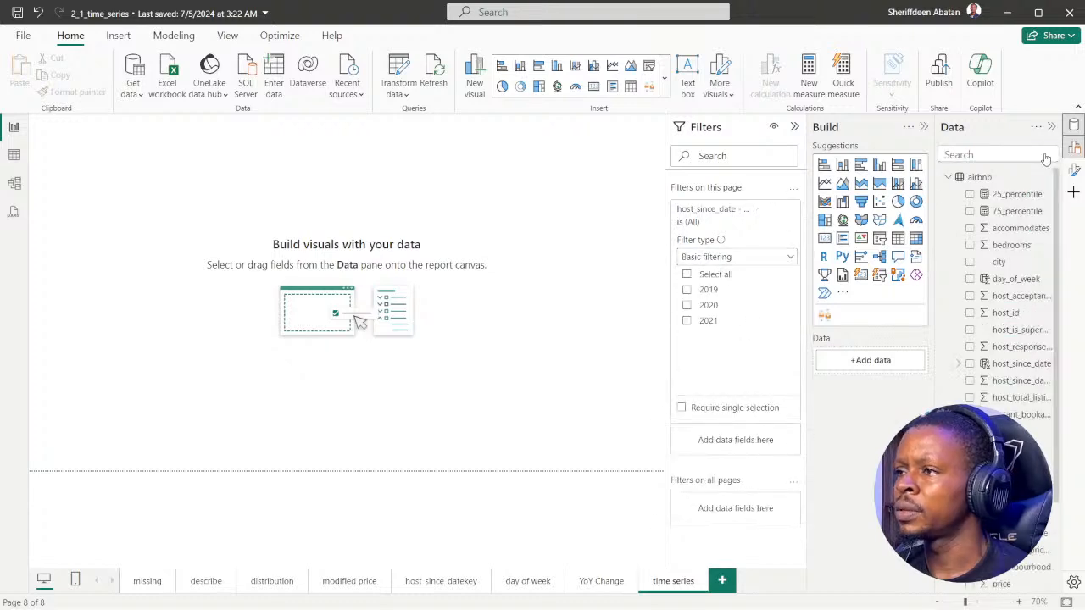
left_click(686, 289)
left_click(687, 305)
Collapse the report's filters and advance the DataCamp exercise to instruction 2
mouse_move(458, 606)
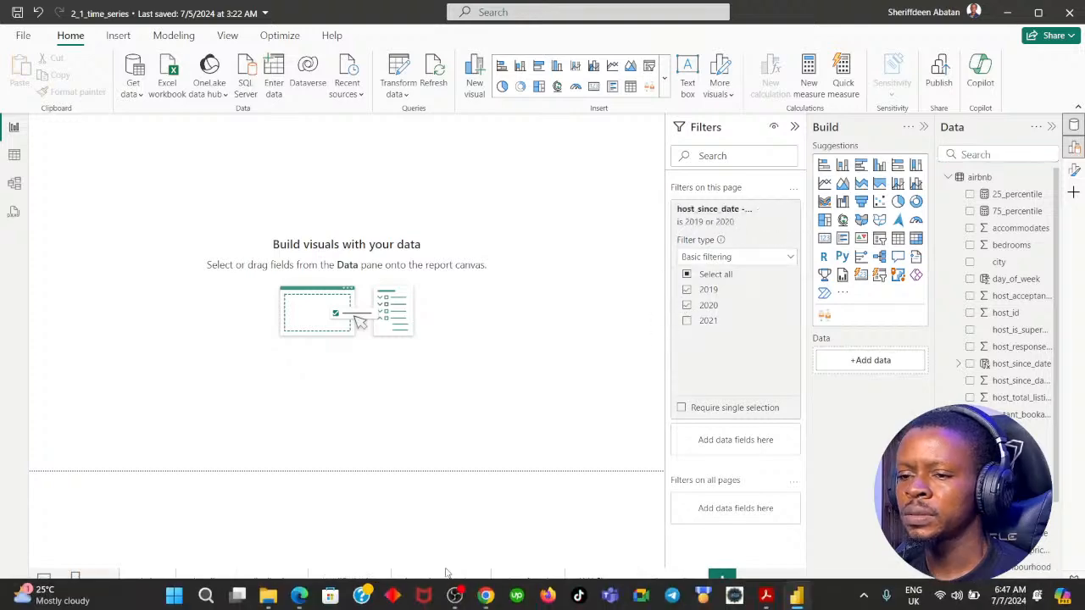
left_click(486, 593)
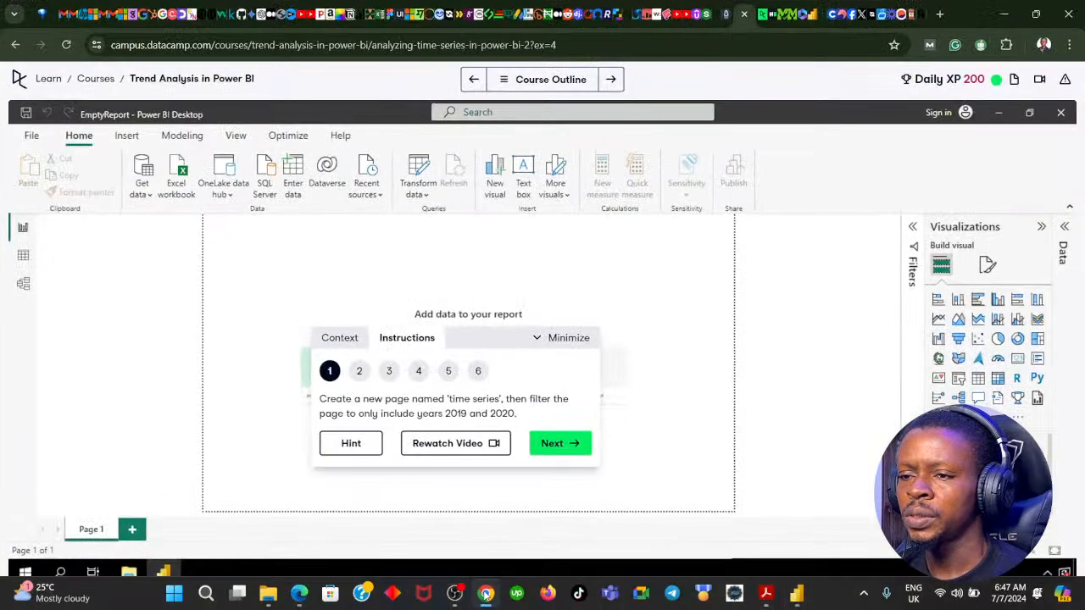
left_click(485, 593)
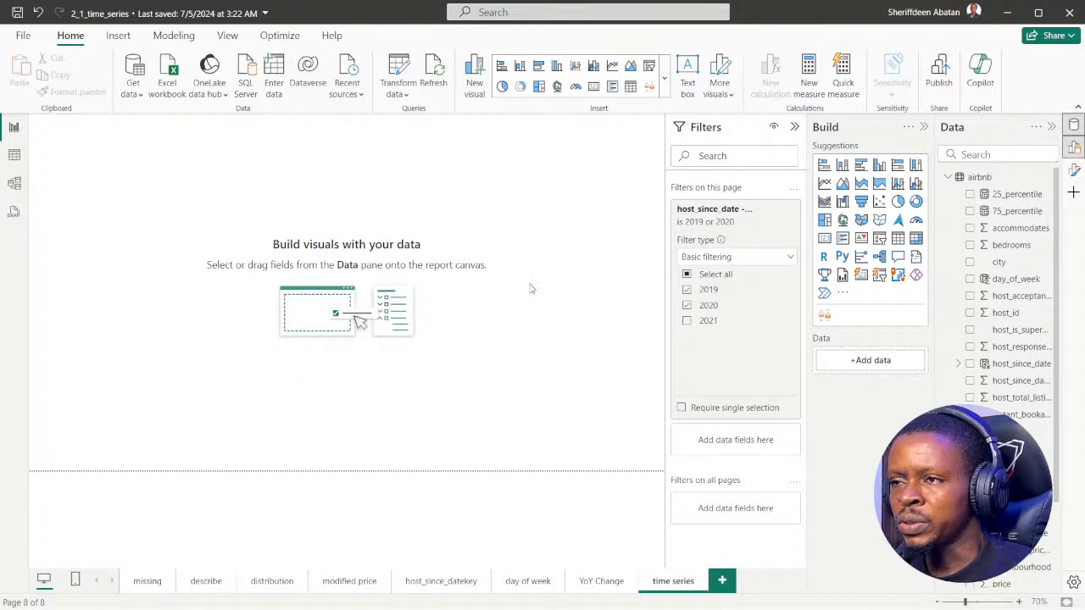
left_click(793, 127)
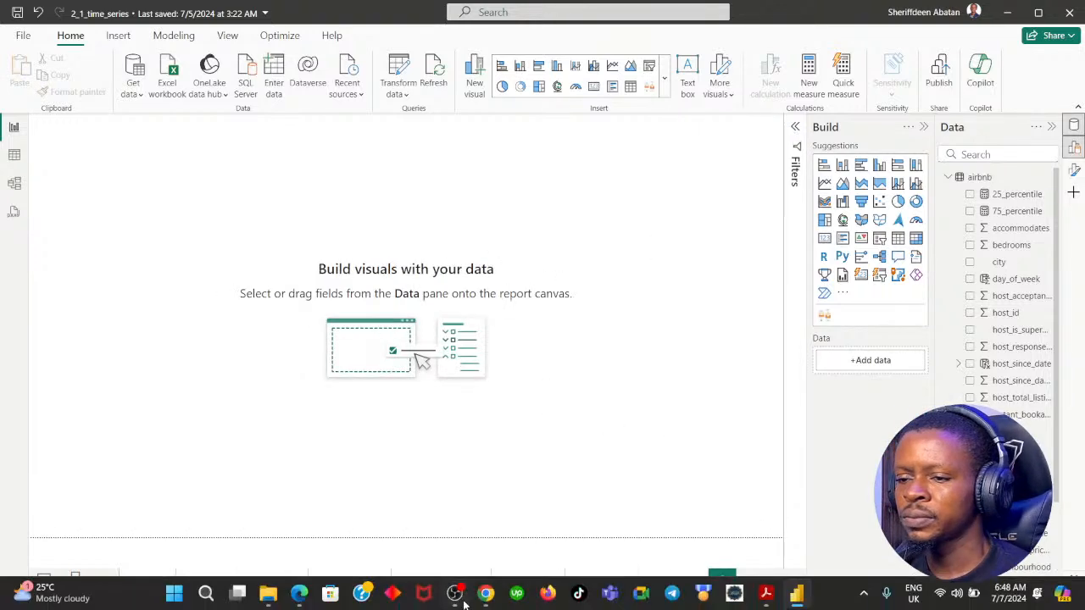
left_click(484, 599)
left_click(566, 446)
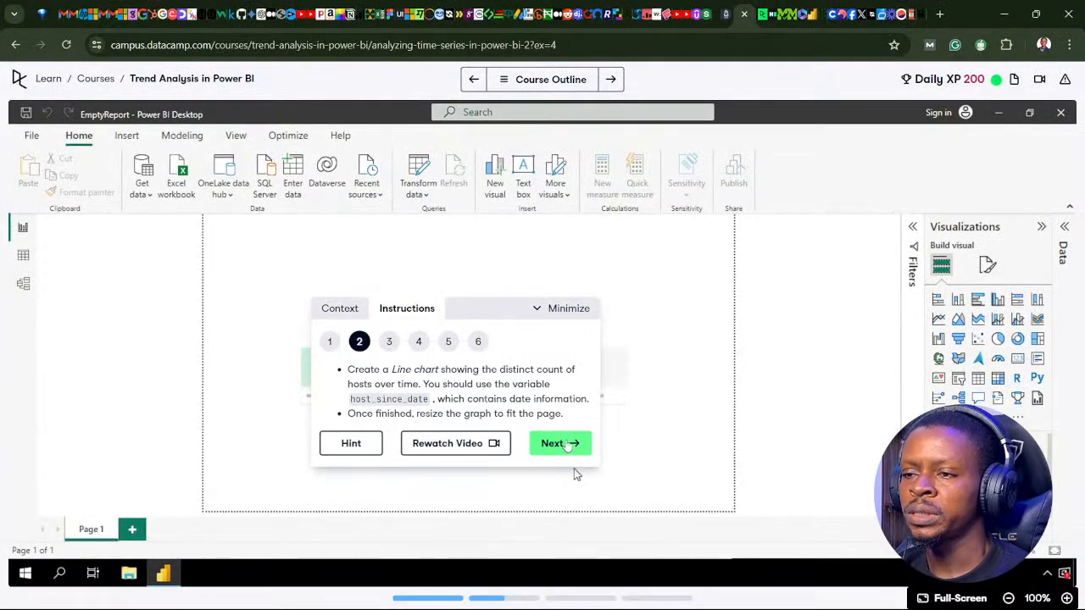
Return to Power BI Desktop, add a line chart to the time series page and enlarge it to nearly fill the page
left_click(484, 599)
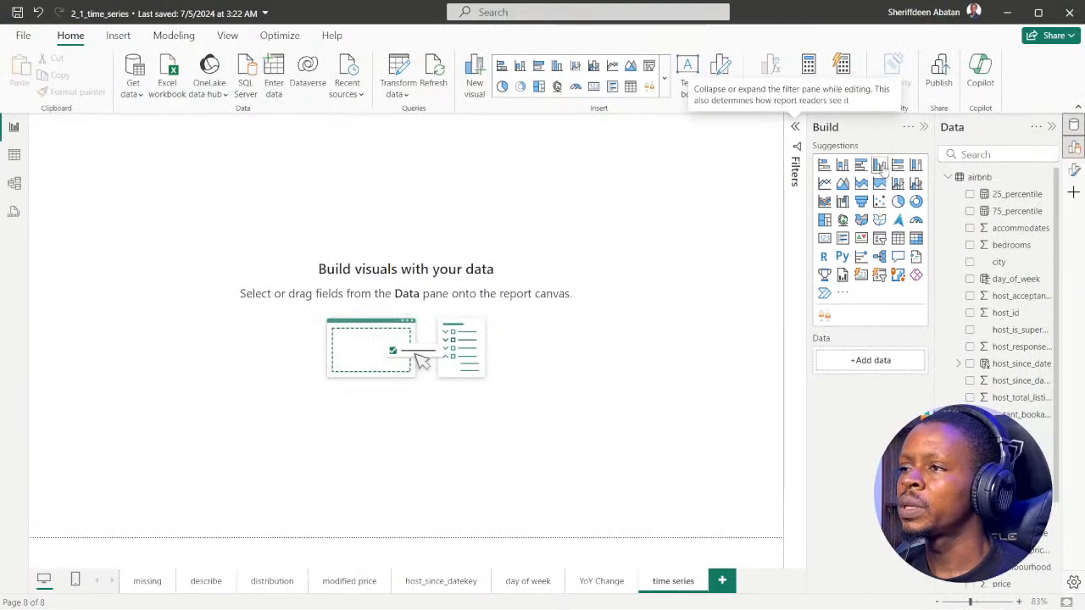
left_click(824, 183)
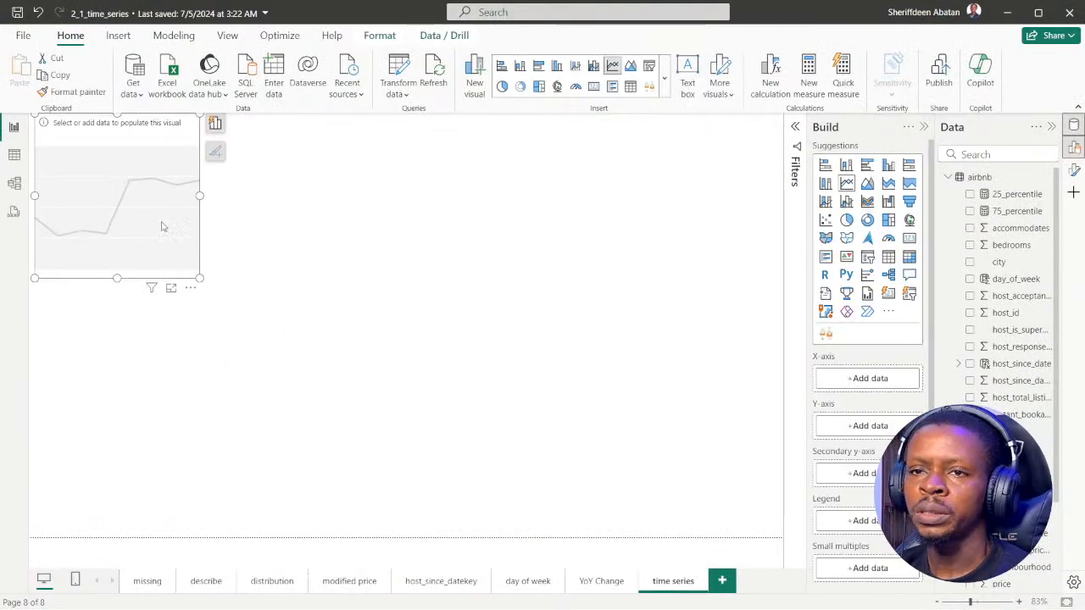
left_click_drag(162, 225, 193, 249)
left_click_drag(232, 300, 720, 517)
left_click_drag(681, 445, 698, 450)
Recheck instruction 2 in DataCamp and plot host_id on the line chart's Y-axis, summarized as a count
left_click(486, 594)
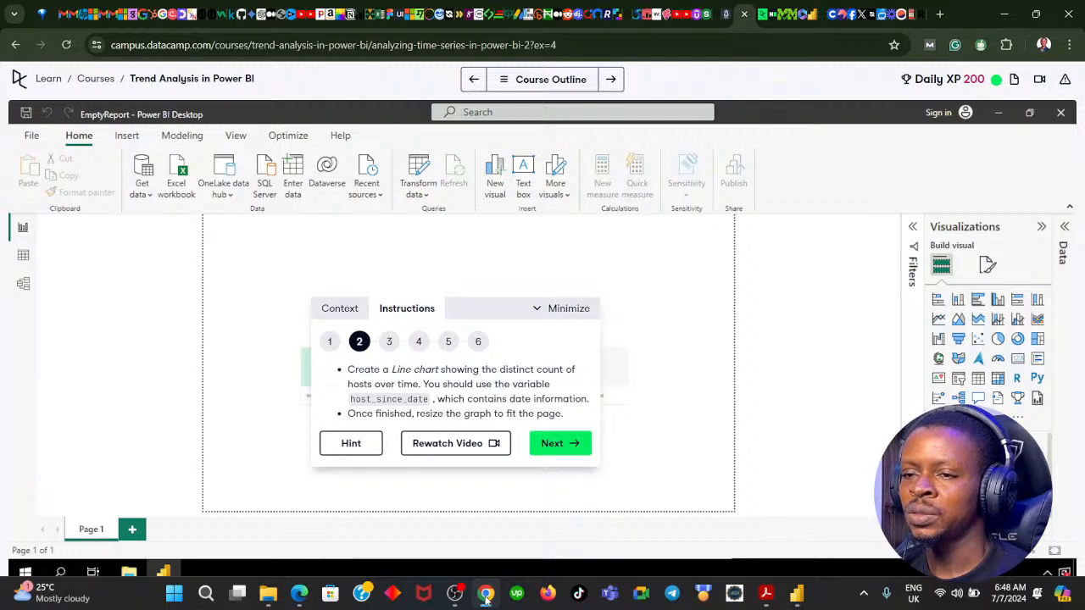
left_click(486, 595)
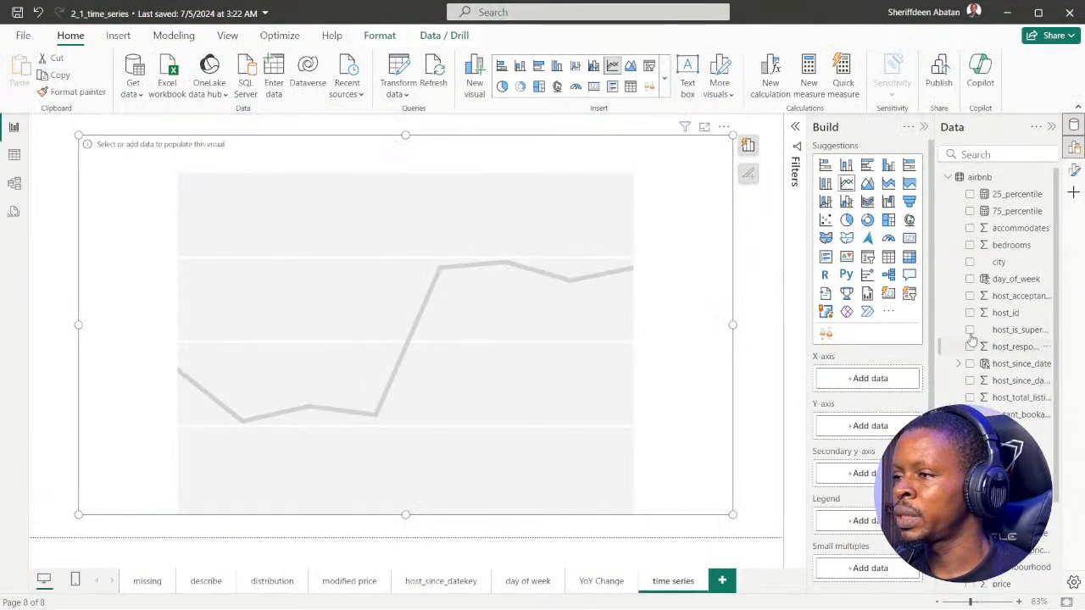
left_click(969, 313)
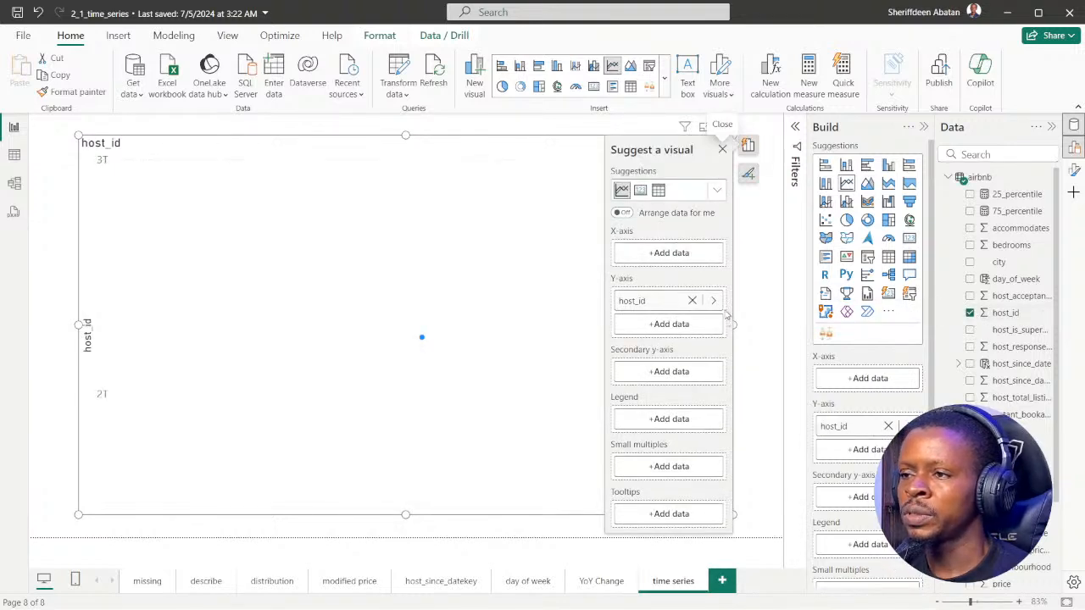
left_click(713, 301)
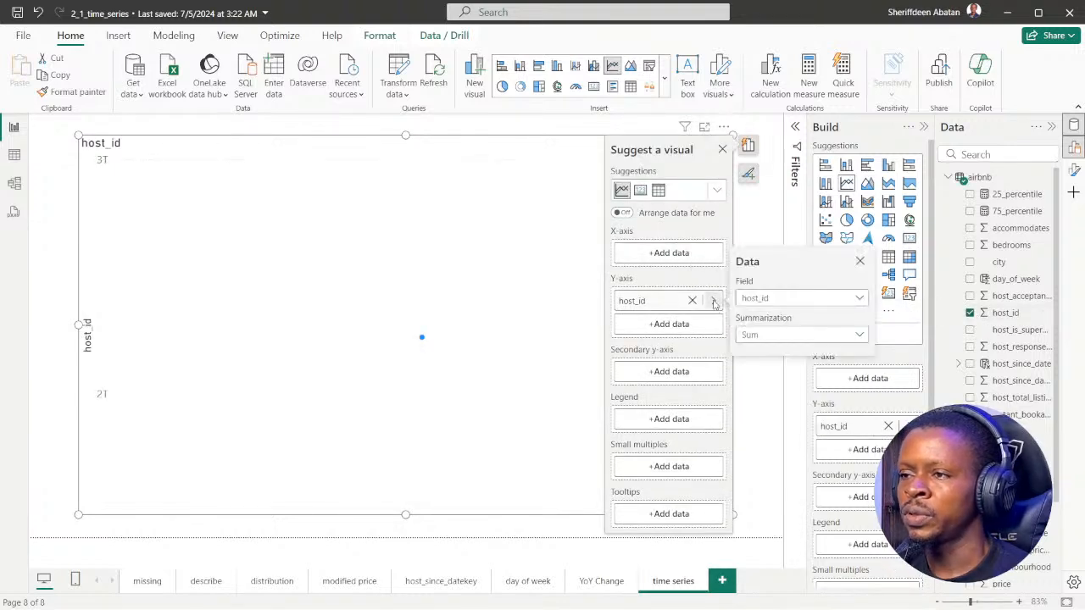
left_click(853, 336)
left_click(779, 445)
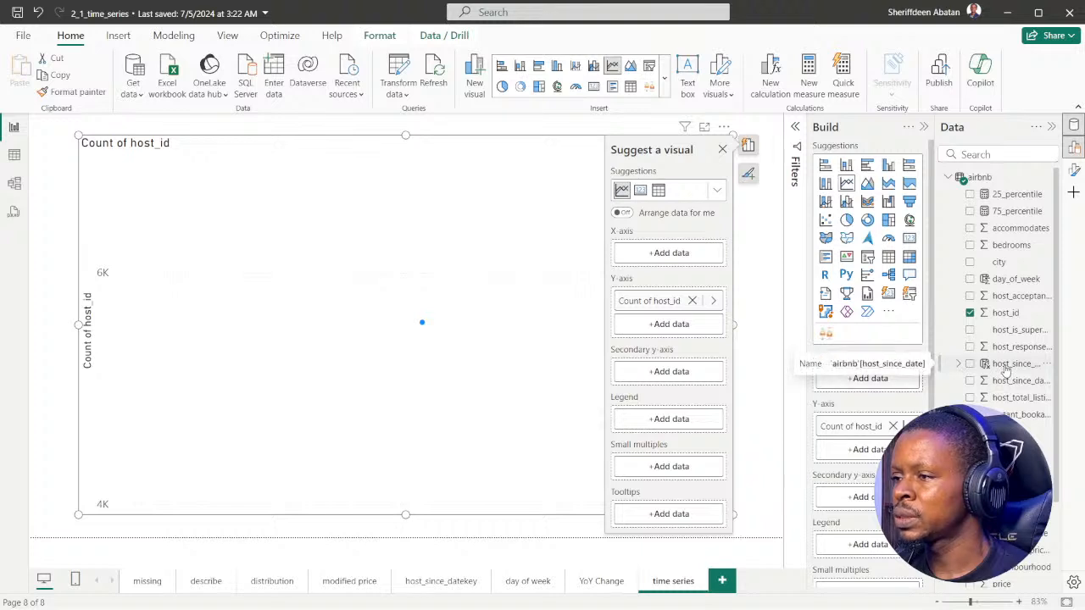
Add host_since_date to the line chart's X-axis and compare the chart with instruction 2 in DataCamp
left_click(970, 365)
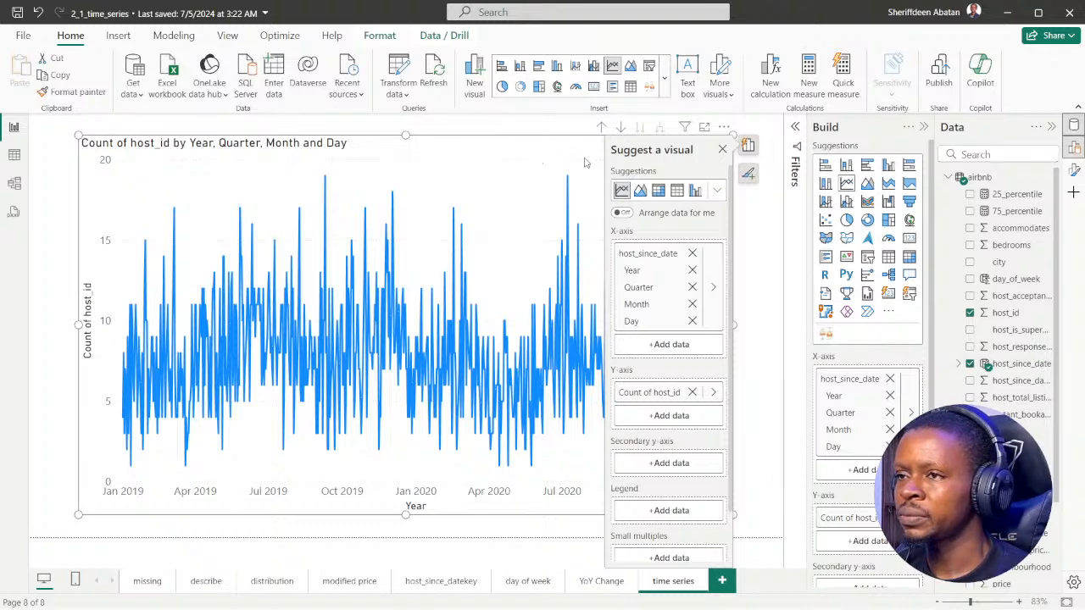
left_click(722, 150)
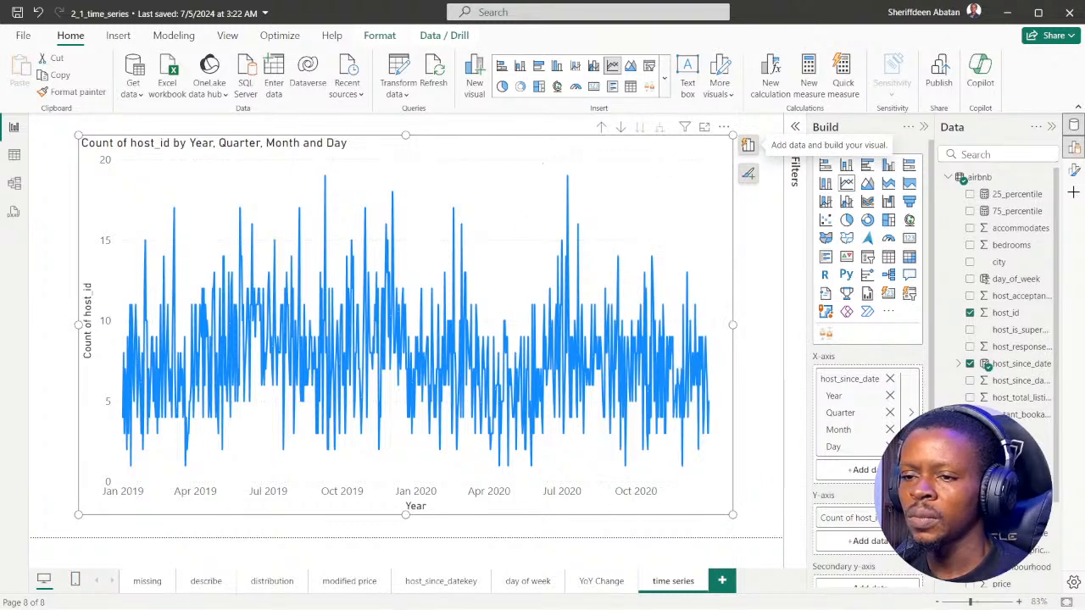
left_click(486, 594)
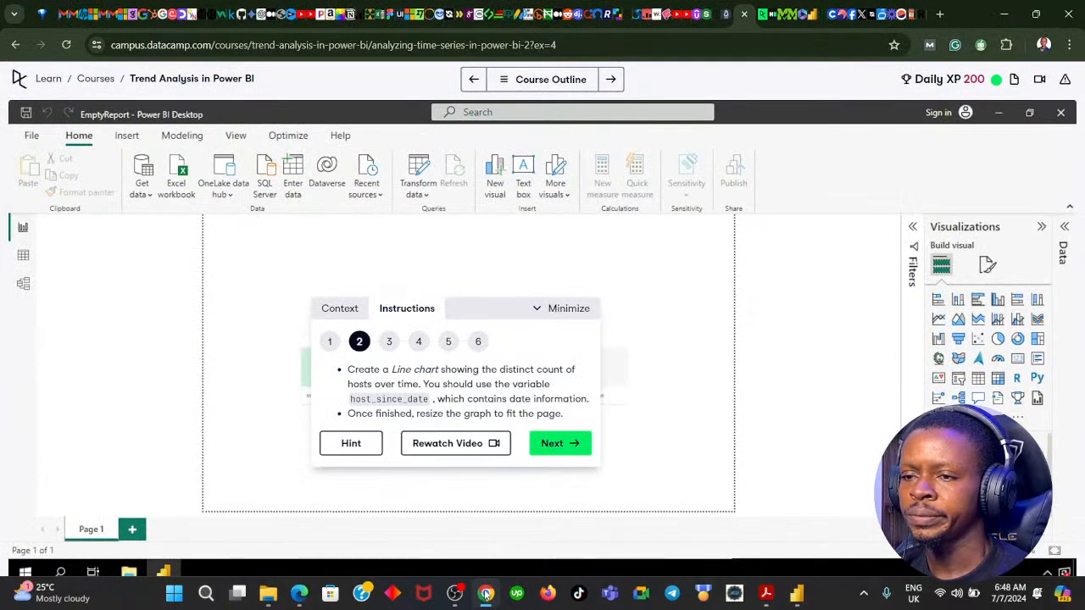
left_click(486, 593)
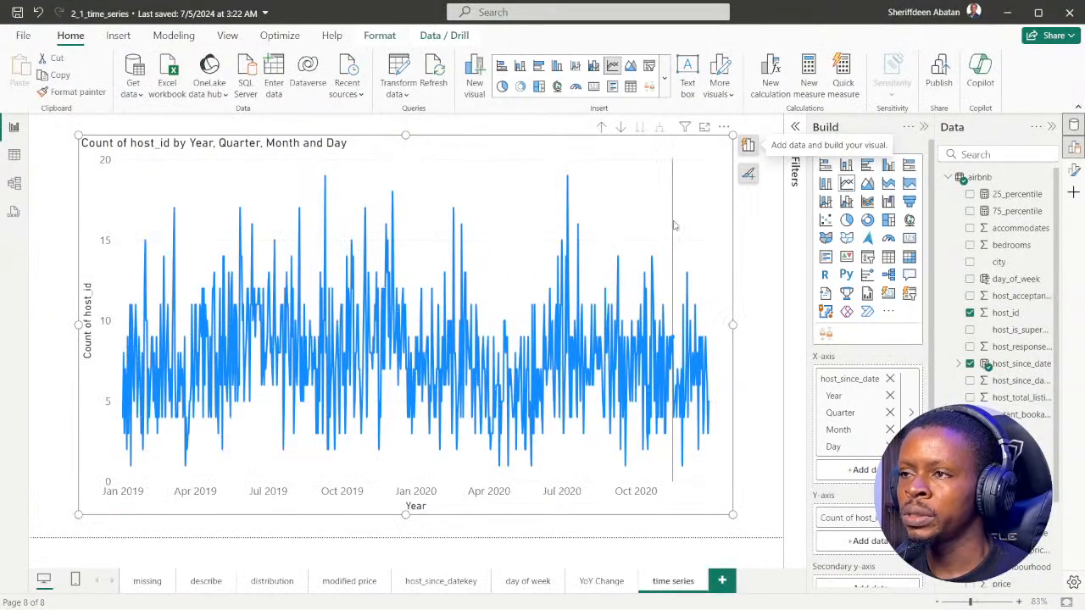
Turn on drill-down mode and drill the line chart up to the year level of the date hierarchy
left_click(620, 128)
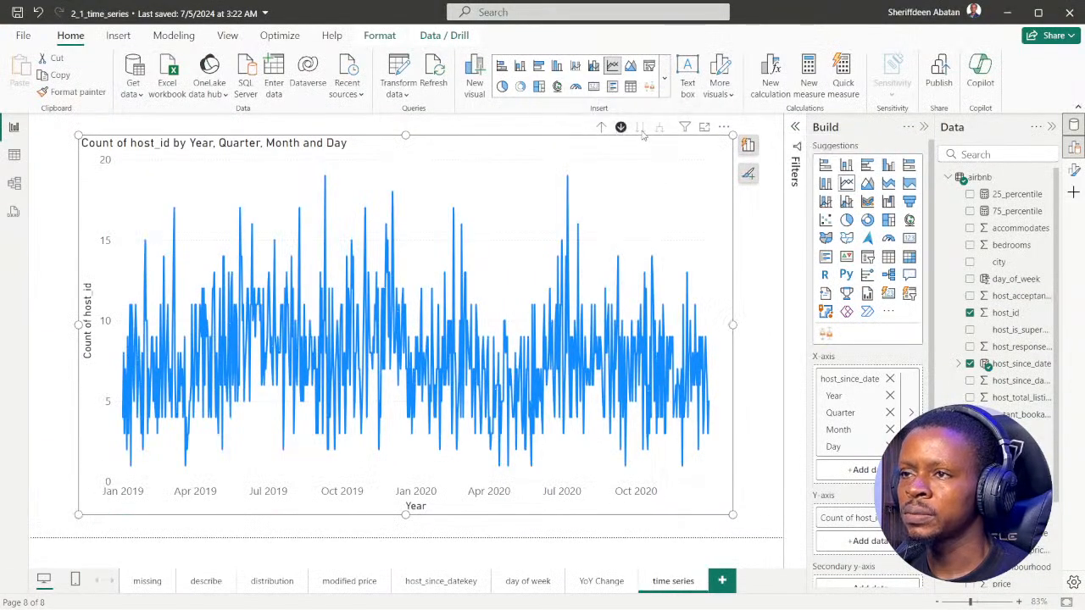
left_click(601, 127)
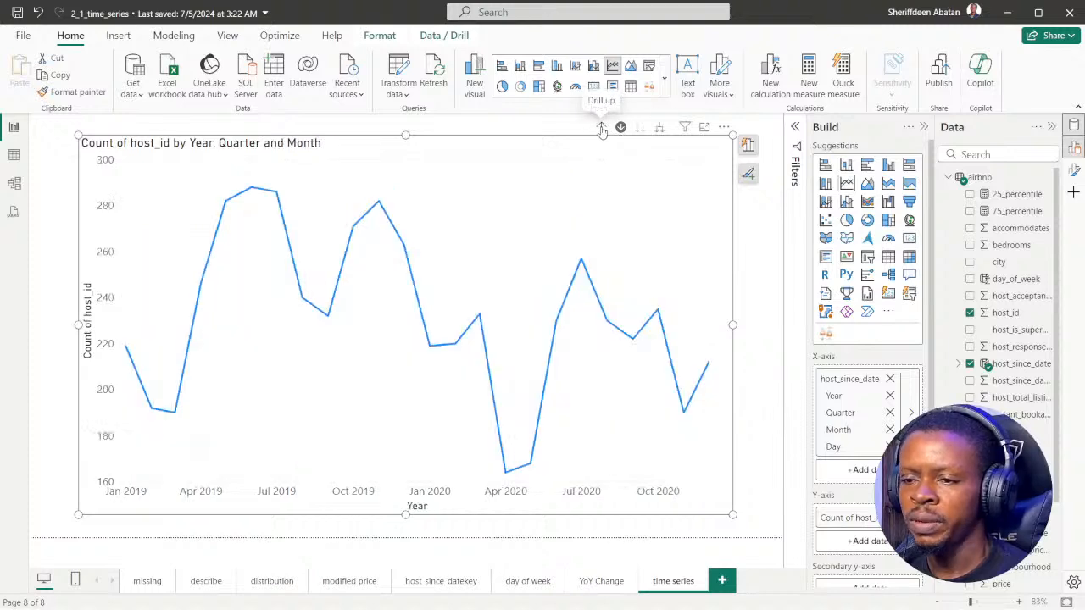
left_click(601, 127)
left_click(601, 127)
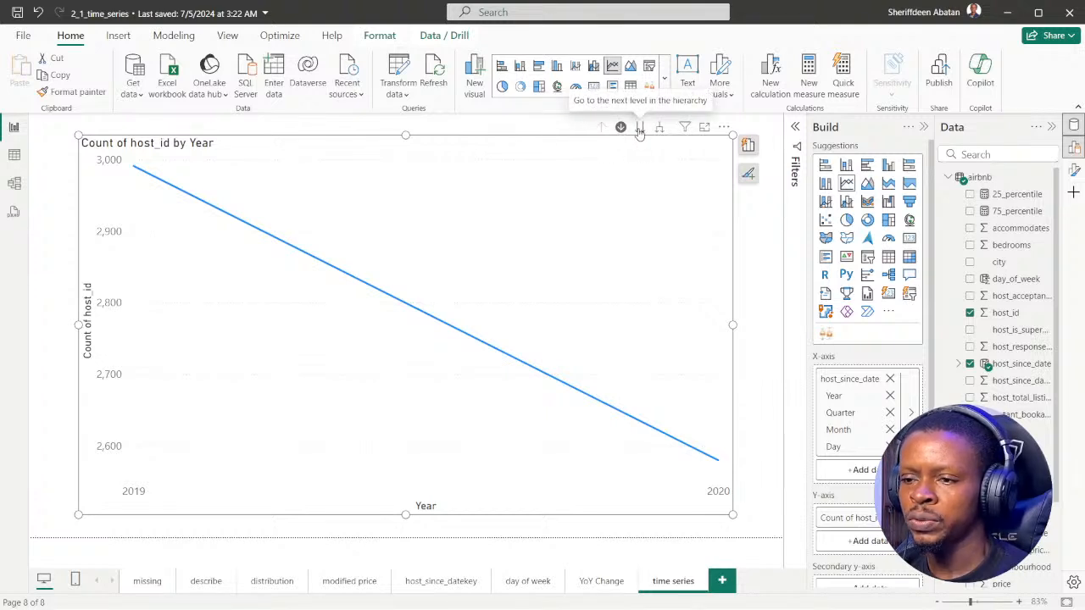
Move the line chart down through the quarter and month levels to the day level of the date hierarchy
left_click(640, 127)
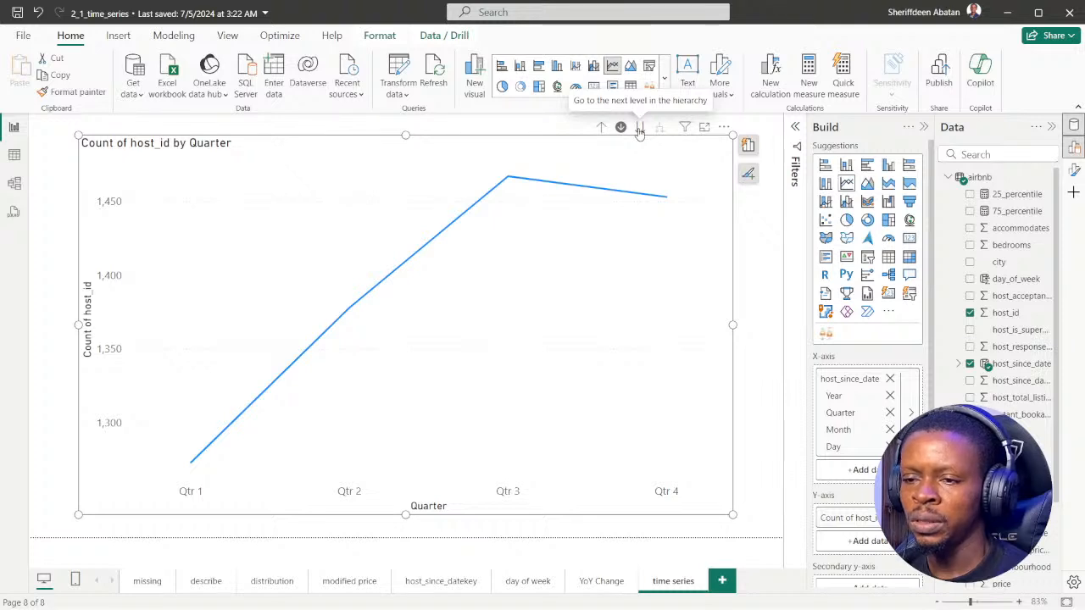
left_click(639, 129)
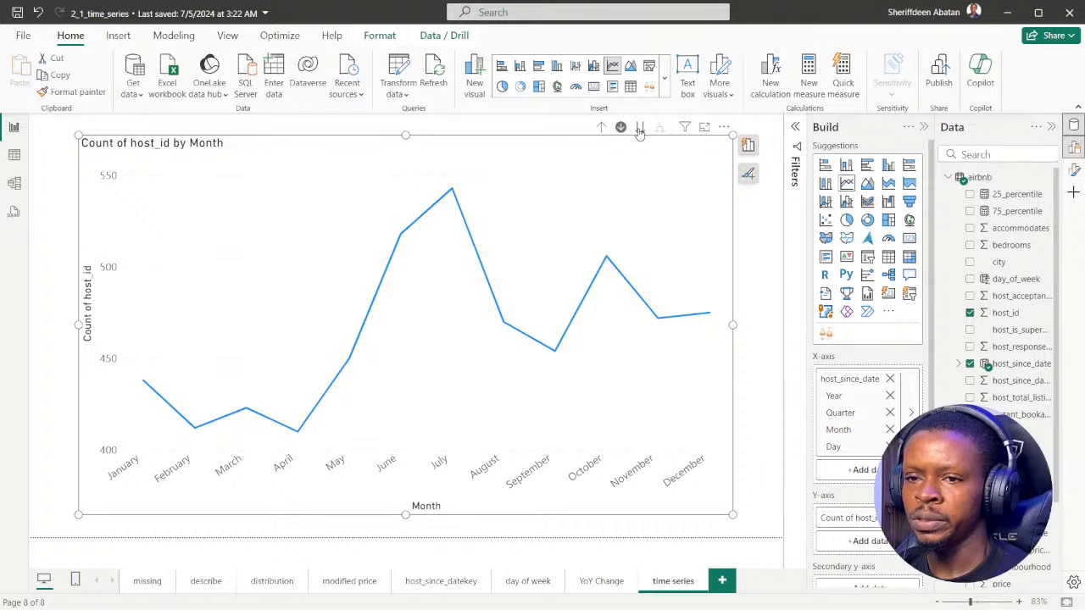
left_click(640, 129)
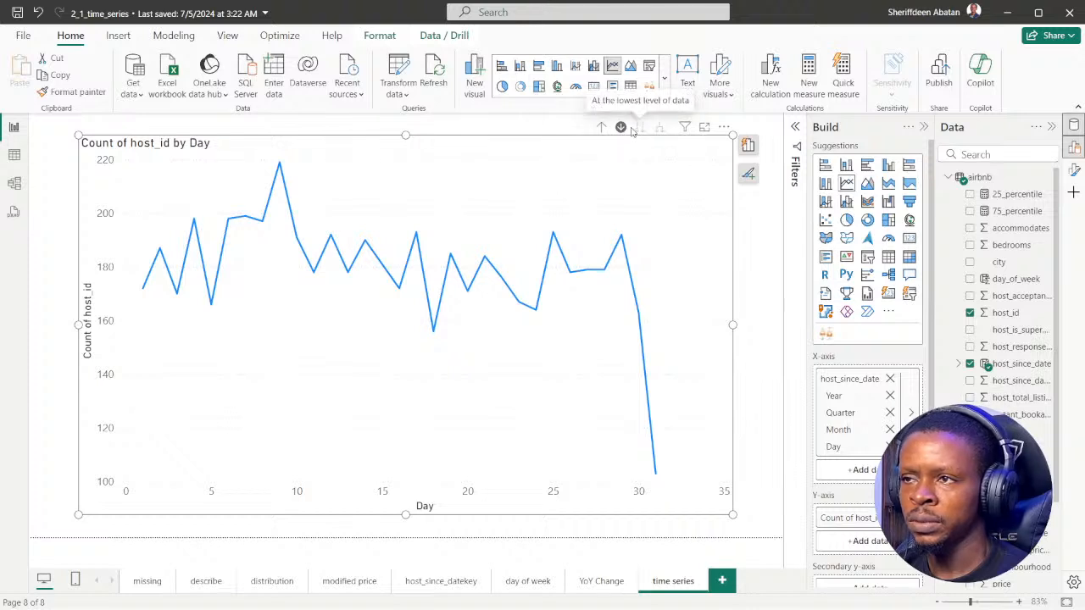
Drill the line chart back up to the quarter level, toggle drill-down mode, and go down to the month level
left_click(601, 128)
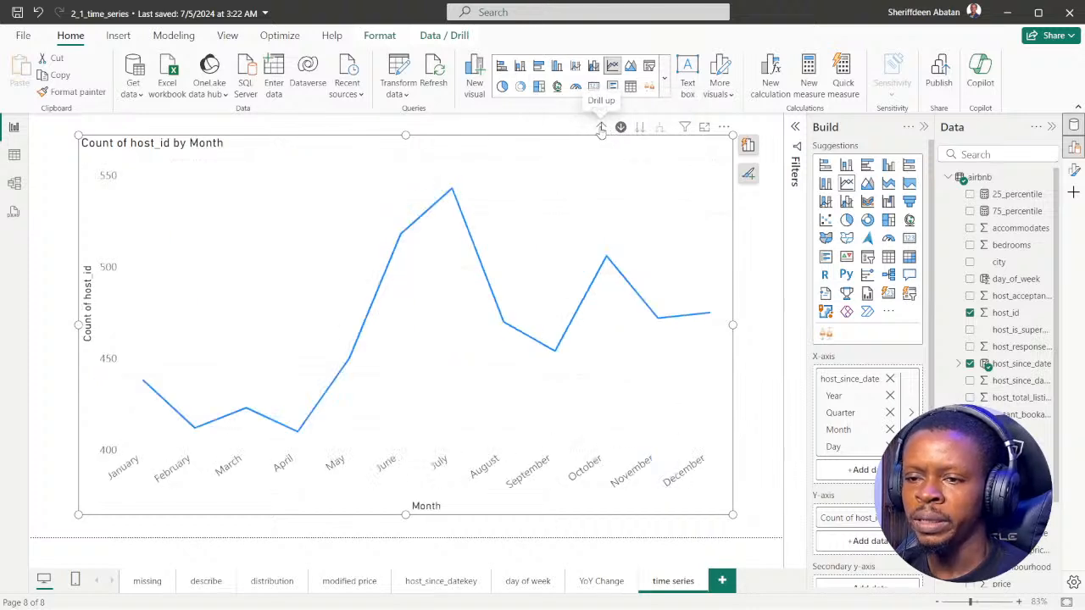
left_click(601, 128)
left_click(621, 128)
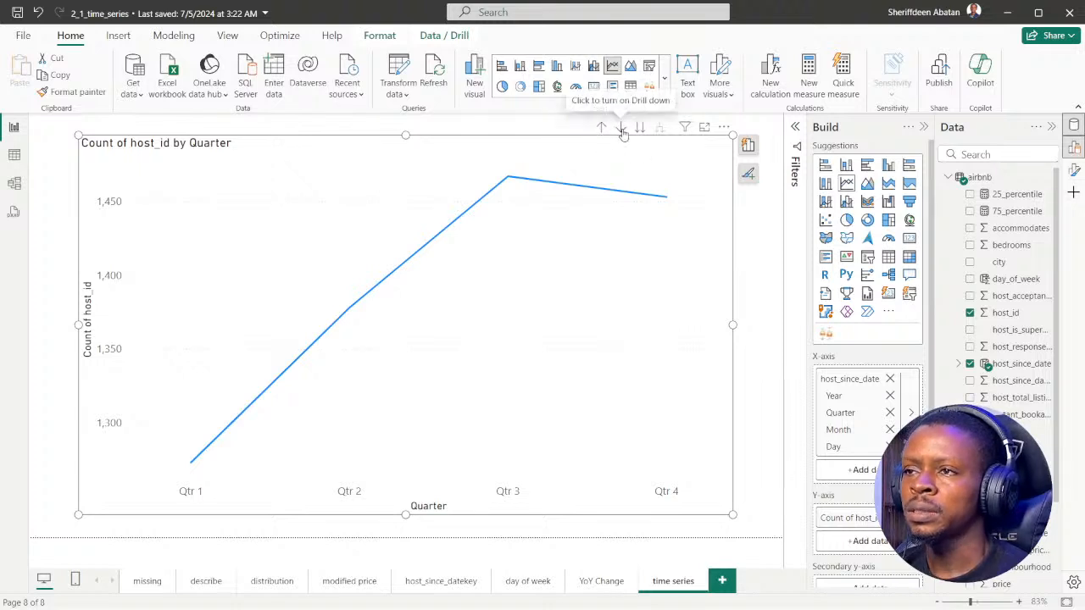
left_click(620, 128)
left_click(640, 127)
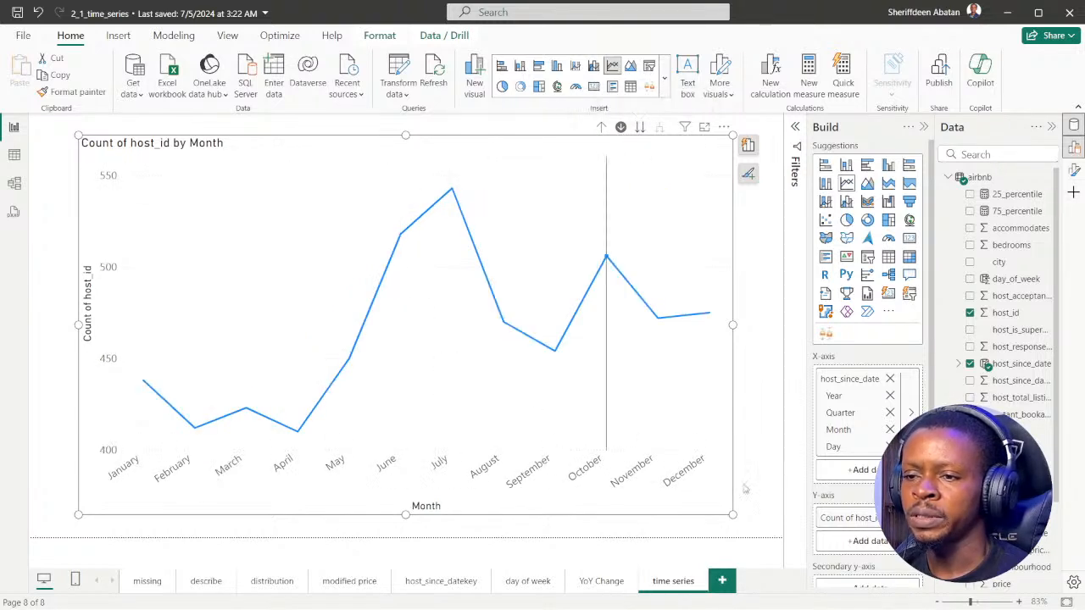
Widen the line chart on both sides and advance the DataCamp exercise to instruction 3
left_click_drag(733, 326, 757, 328)
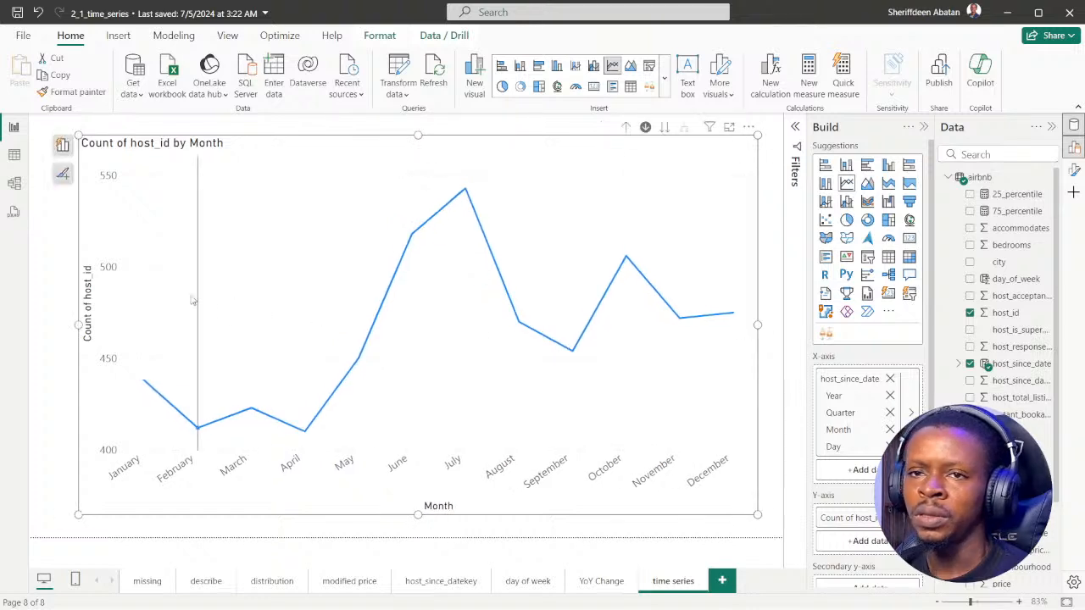
left_click_drag(73, 324, 37, 325)
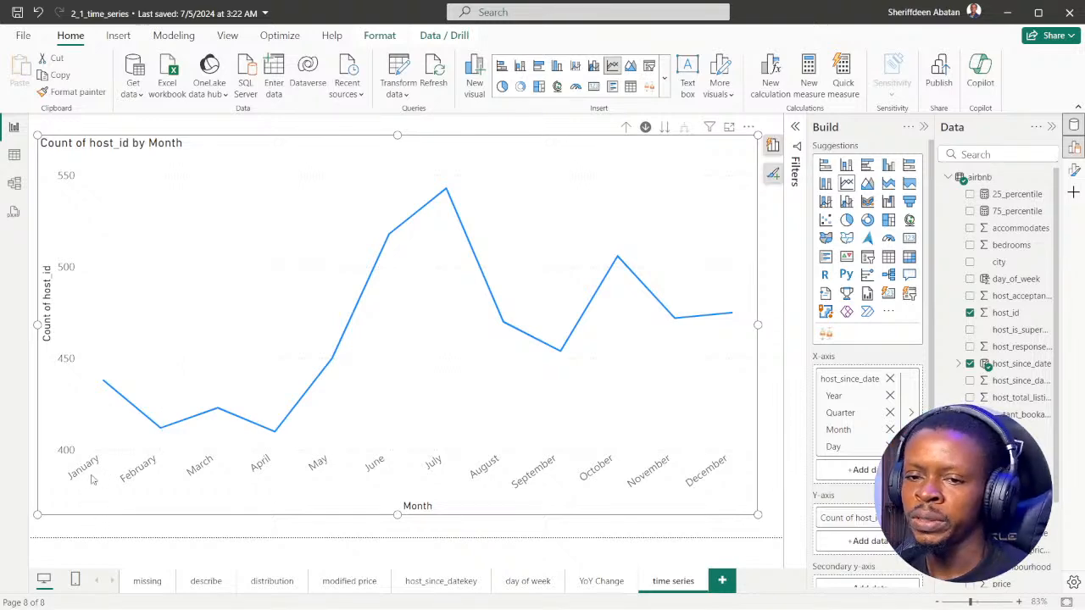
left_click(484, 603)
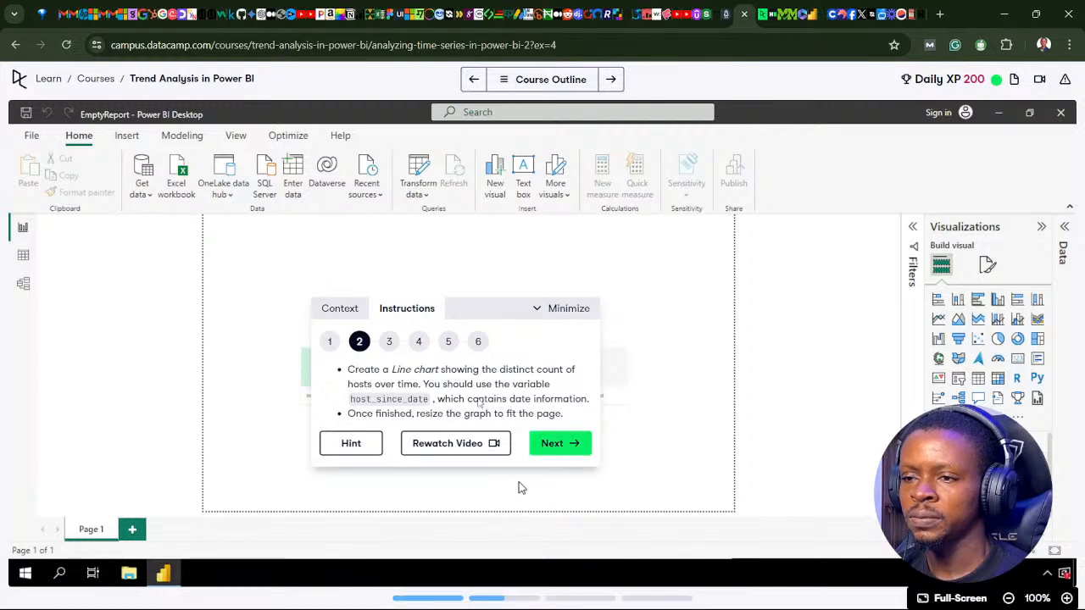
left_click(558, 445)
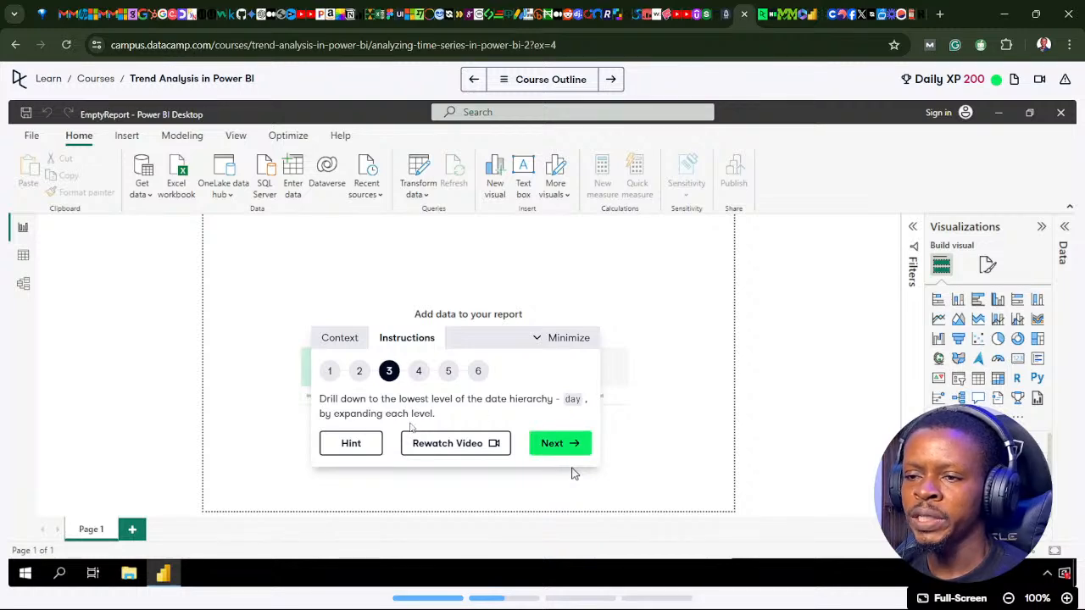
Return to Power BI Desktop, take the line chart down to the day level and widen it slightly towards the page edge
left_click(798, 597)
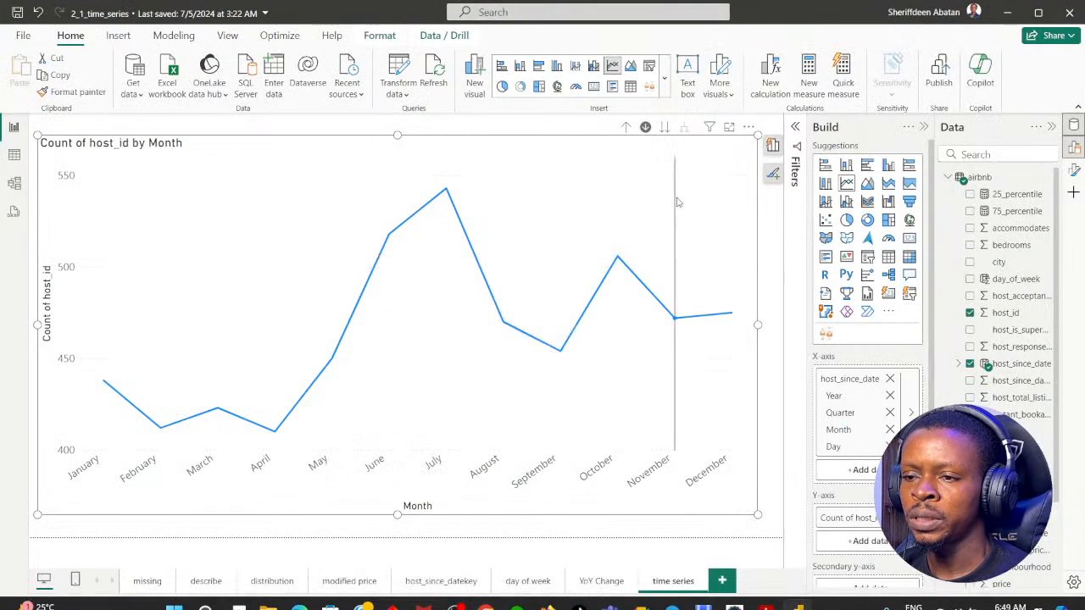
left_click(665, 128)
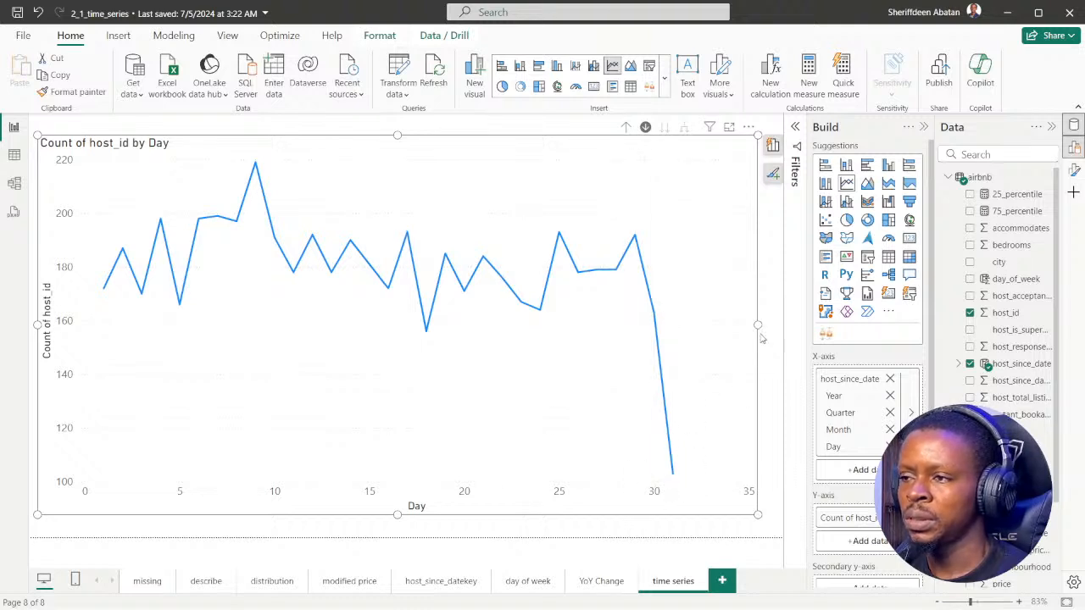
left_click_drag(757, 325, 772, 326)
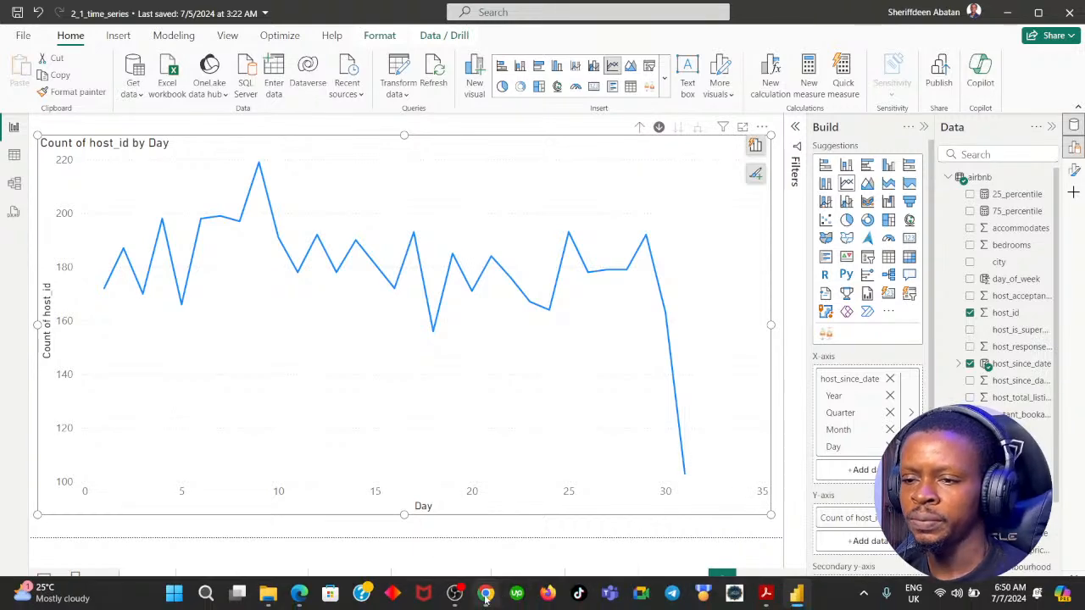
Advance the DataCamp exercise to instruction 4 and return to Power BI Desktop
left_click(485, 598)
left_click(556, 447)
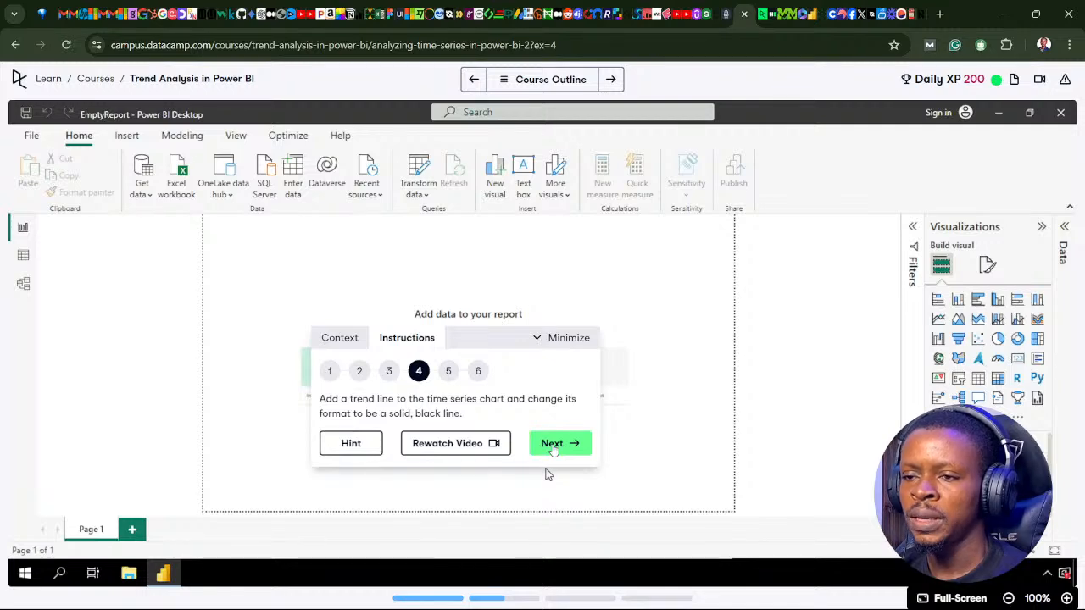
left_click(485, 598)
Open the line chart's format settings and turn on its trend line
left_click(924, 127)
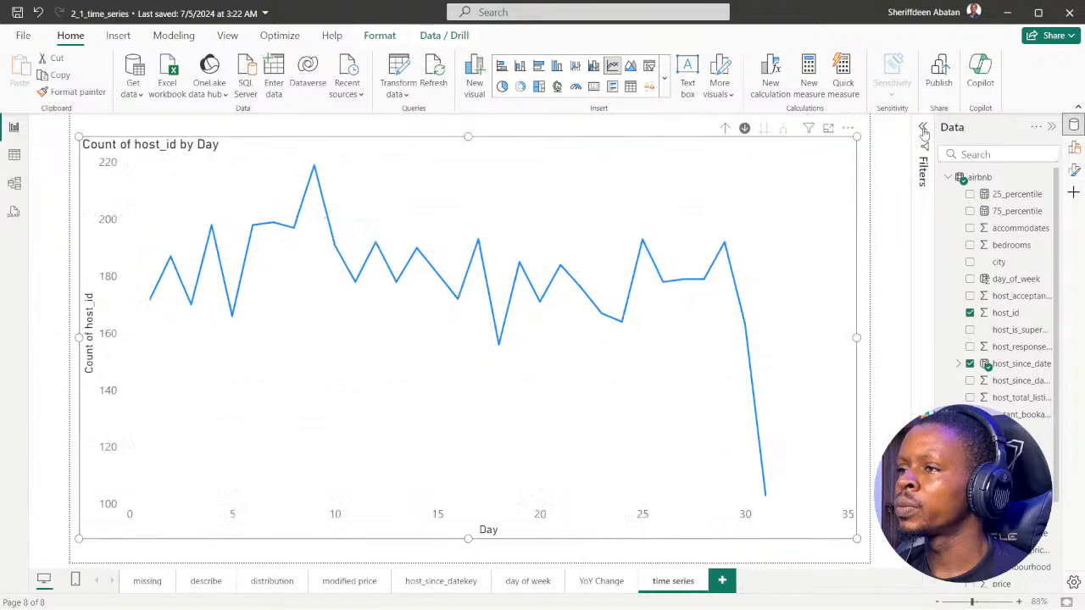
left_click(1074, 147)
left_click(1074, 169)
left_click(1074, 144)
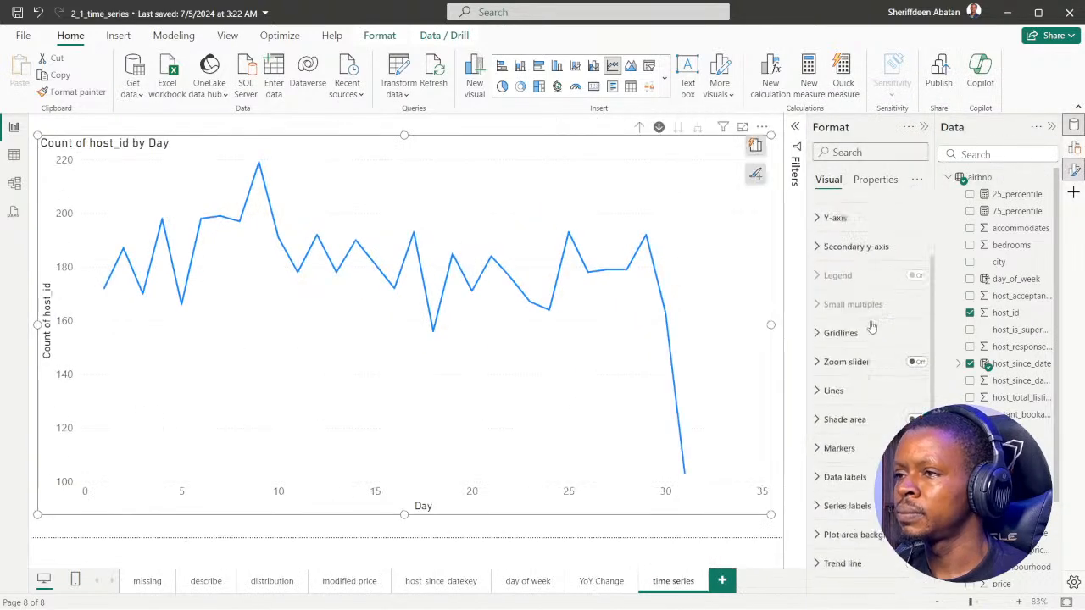
scroll(862, 339, "down", 2)
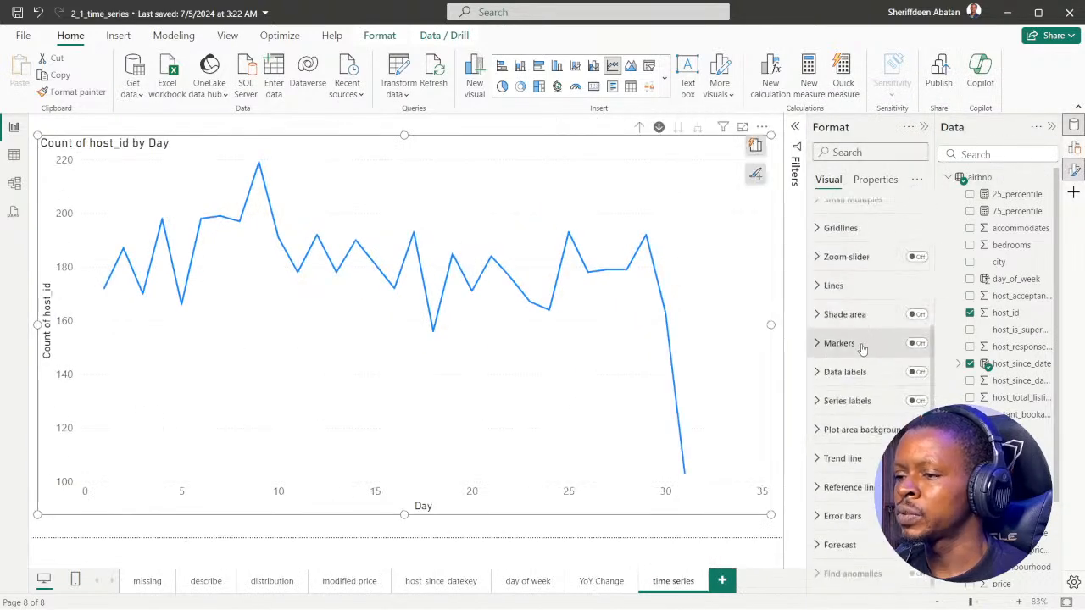
left_click(818, 461)
scroll(916, 332, "down", 2)
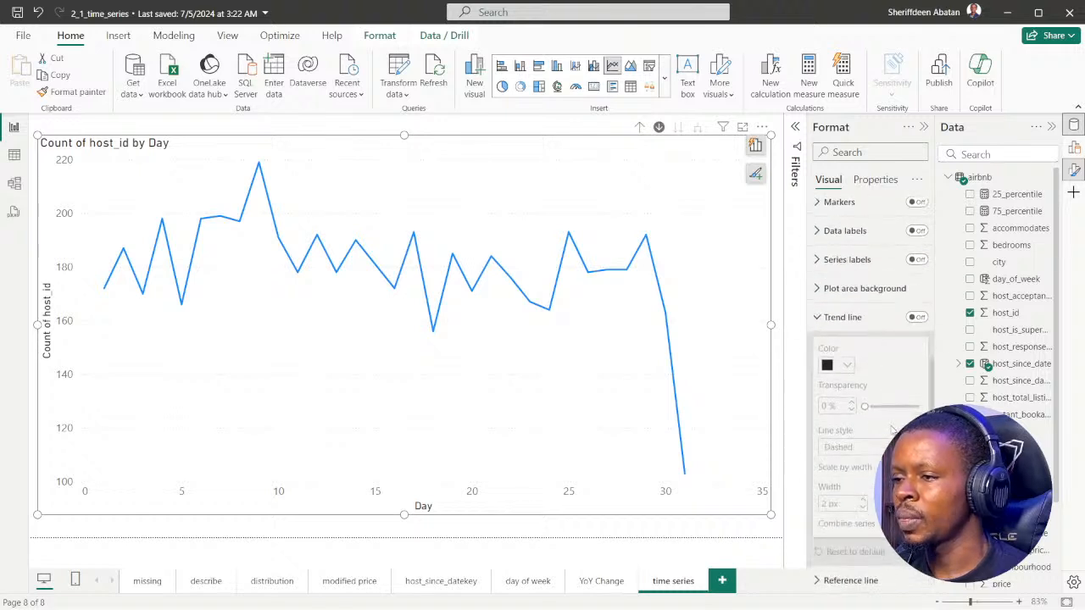
left_click(917, 318)
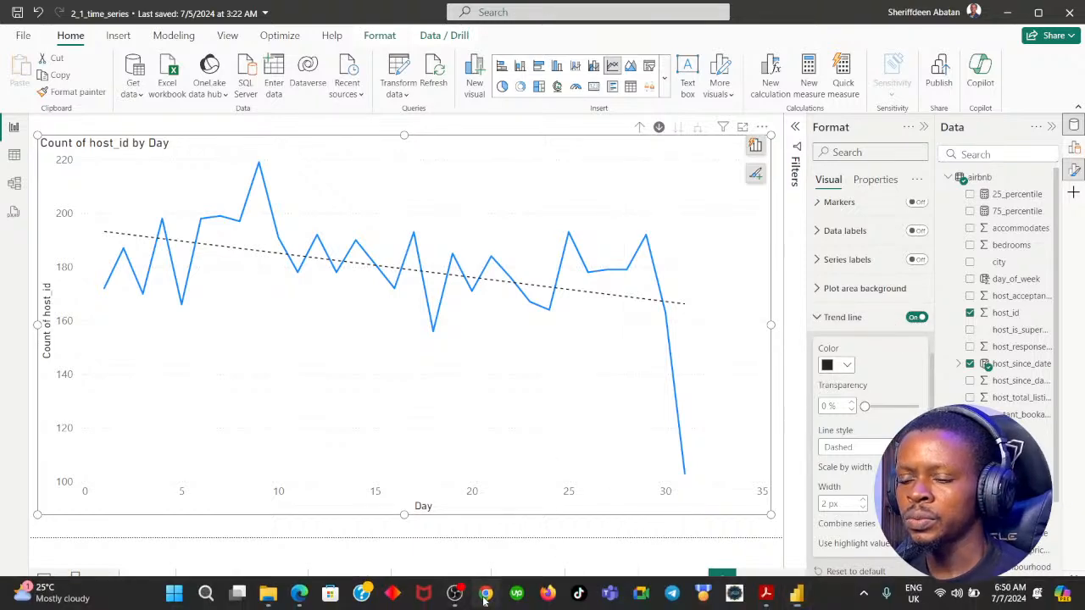
Recheck instruction 4 in DataCamp and set the trend line's style to Solid, keeping its black color
left_click(486, 595)
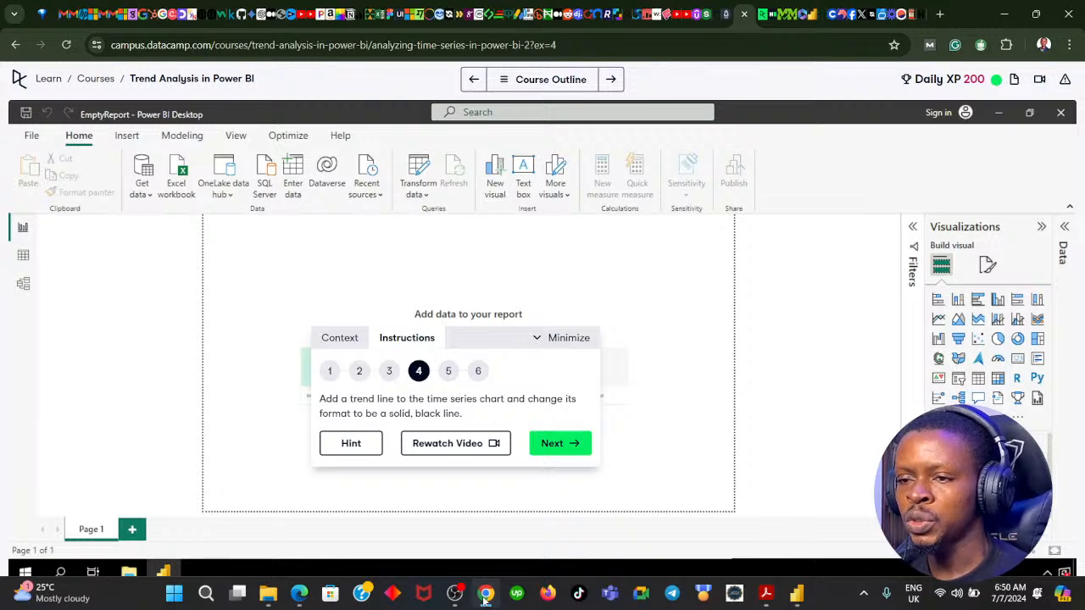
left_click(486, 595)
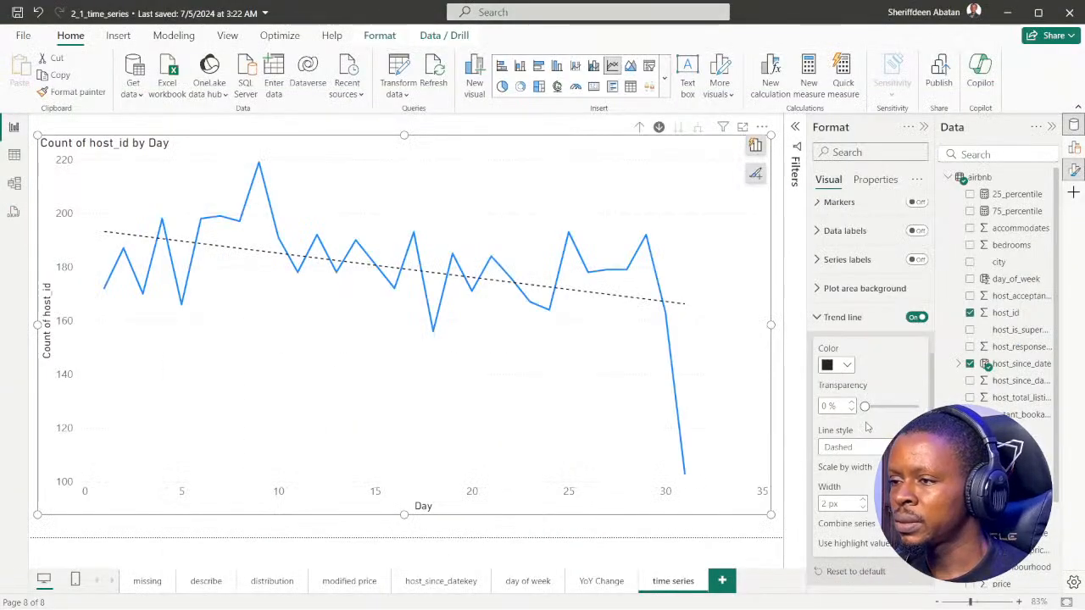
left_click_drag(896, 406, 915, 406)
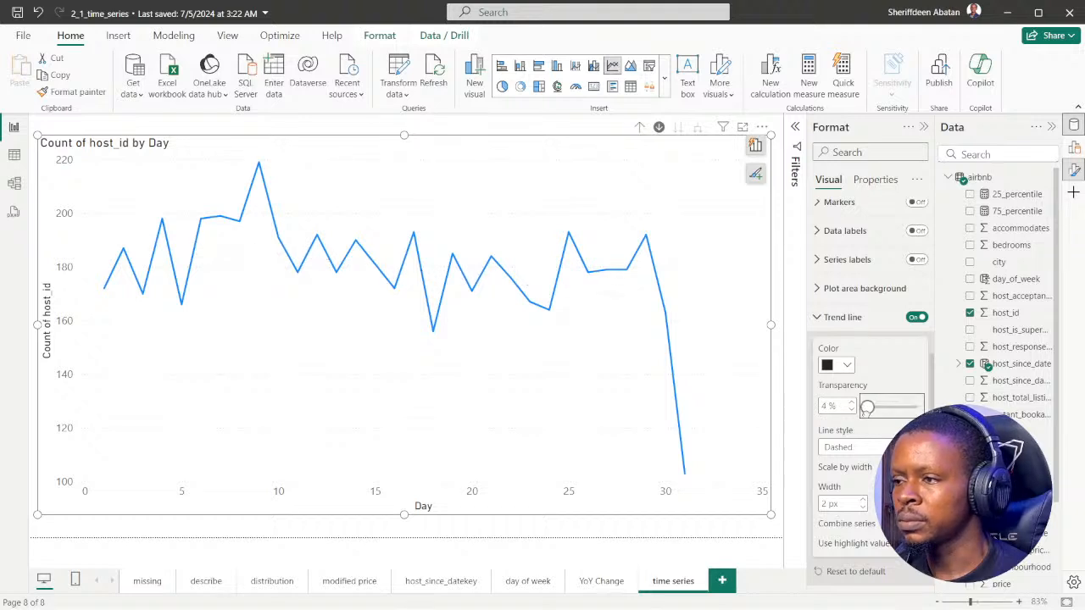
left_click(847, 367)
left_click(847, 367)
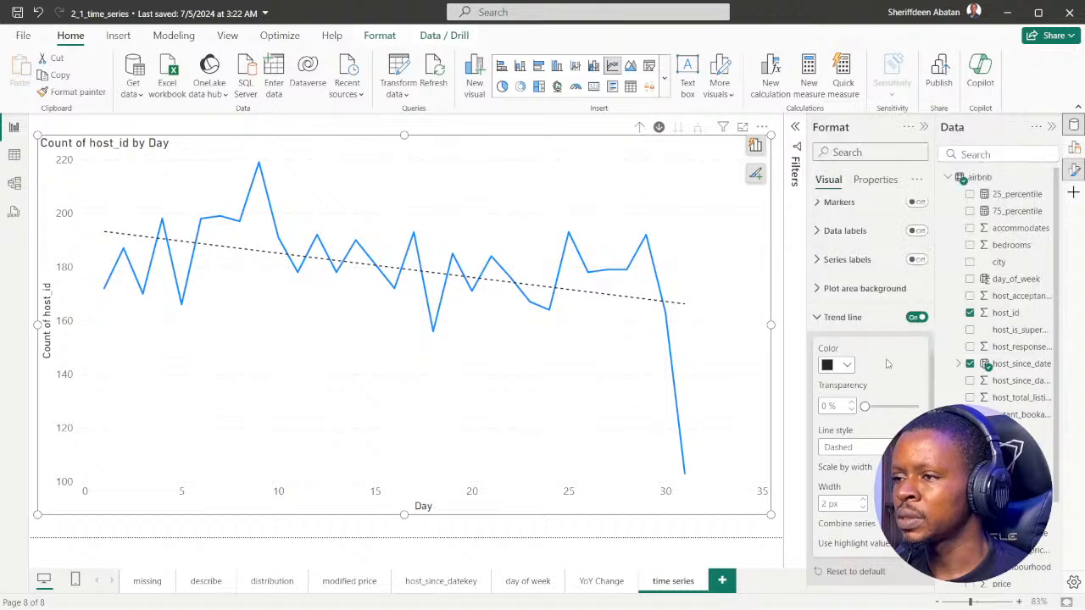
scroll(879, 450, "down", 2)
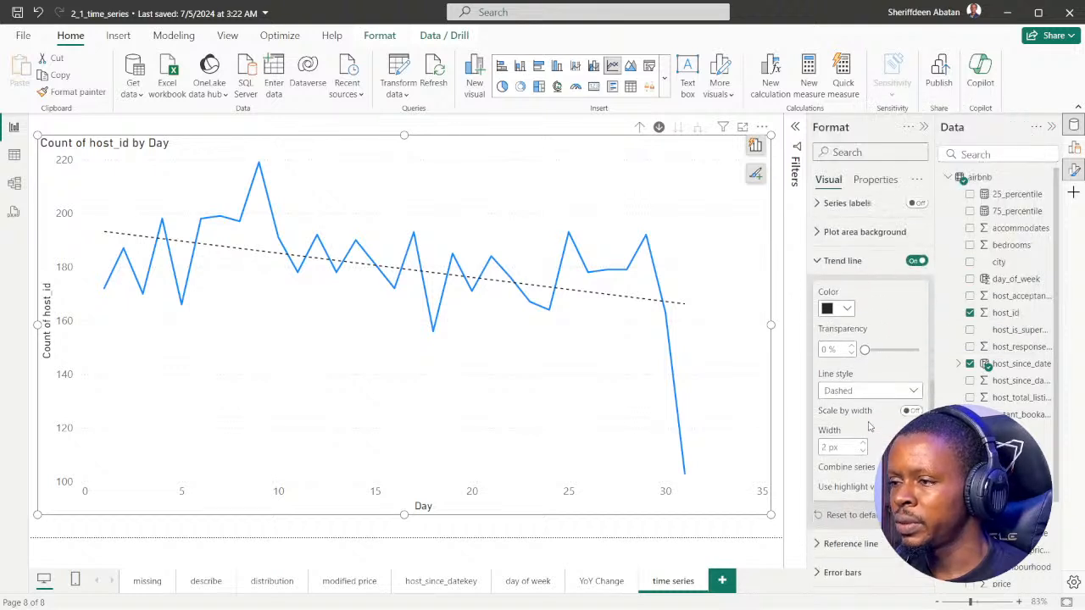
left_click(915, 378)
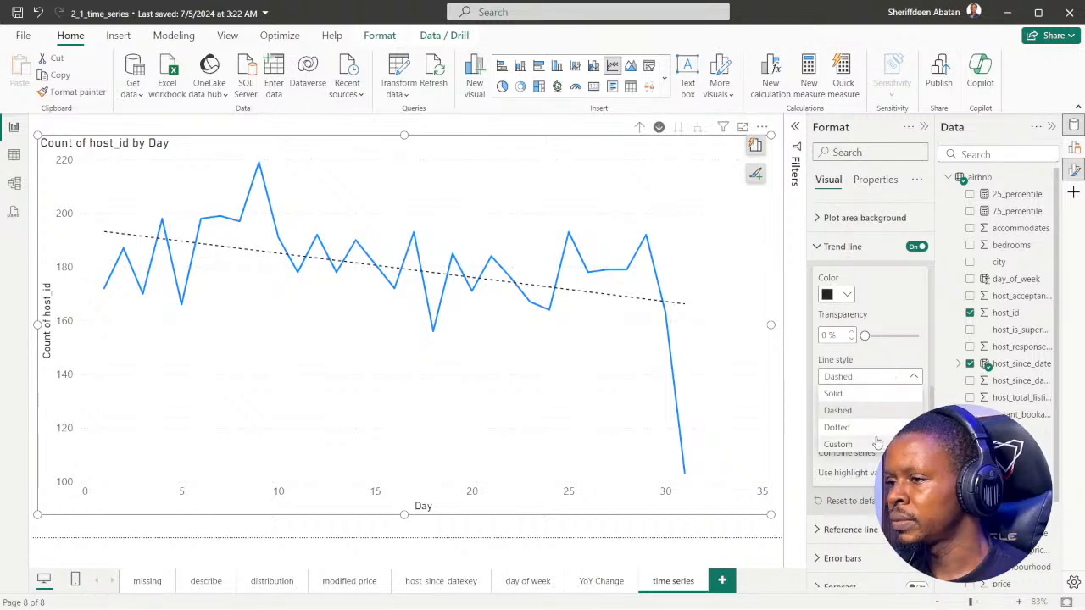
left_click(848, 395)
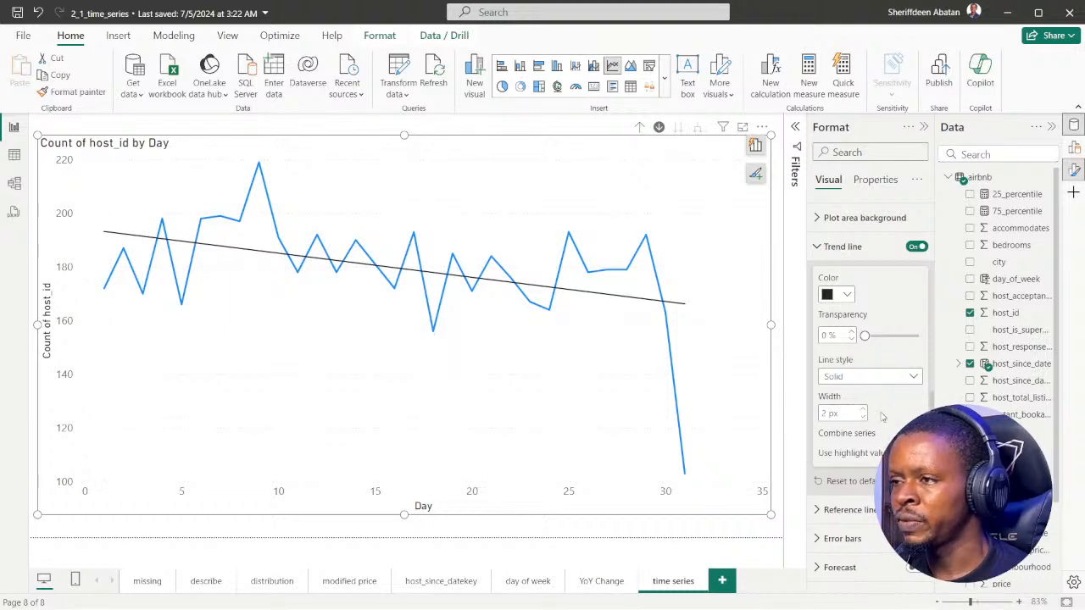
Reselect Solid as the trend line's style and collapse the trend line settings
scroll(880, 415, "up", 3)
scroll(883, 424, "down", 2)
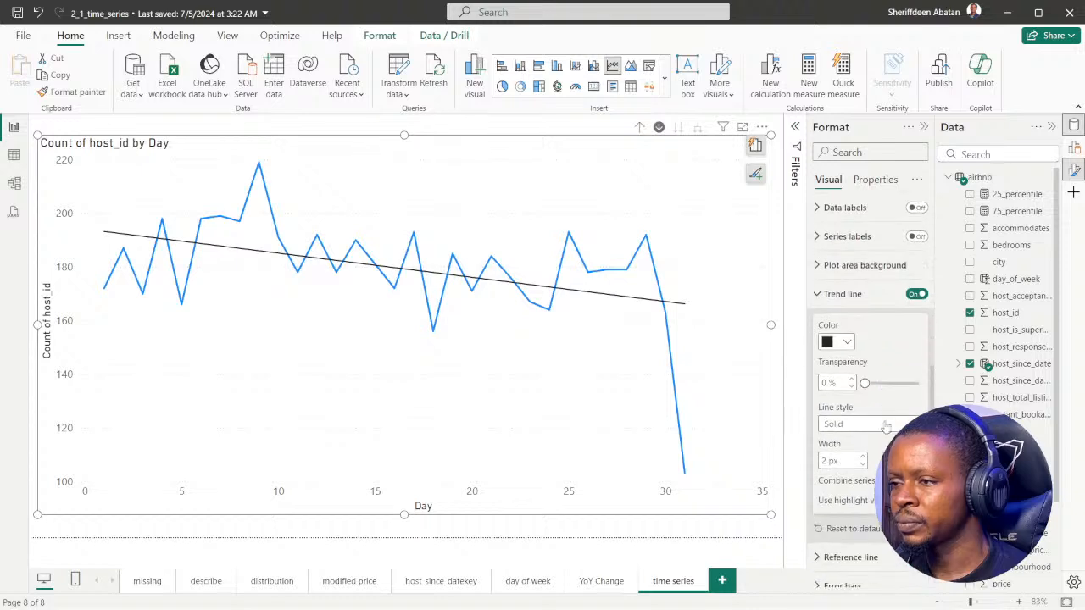
left_click(865, 424)
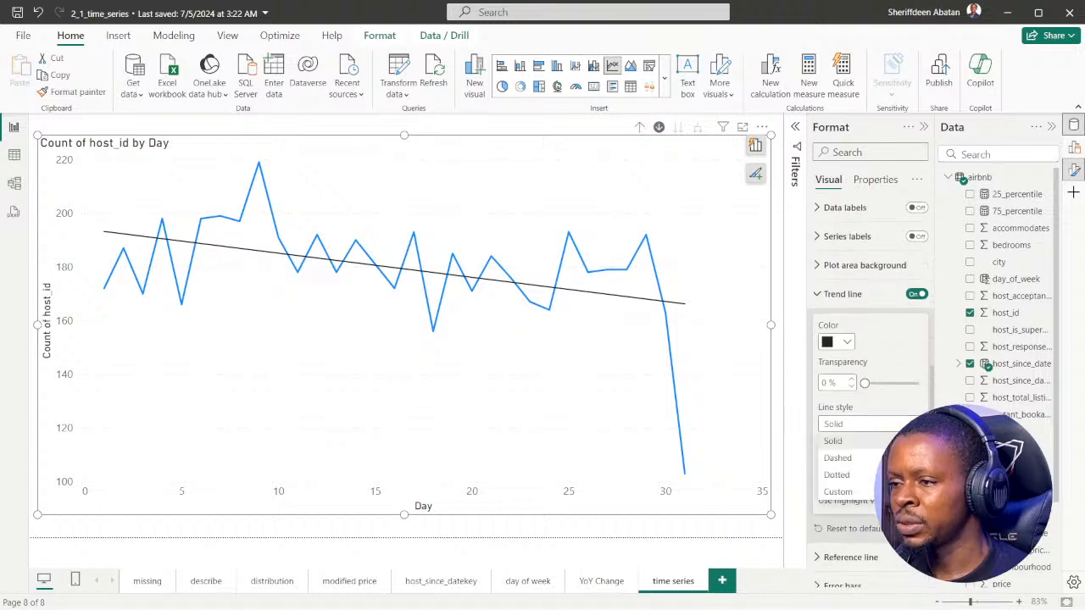
left_click(832, 441)
left_click(843, 293)
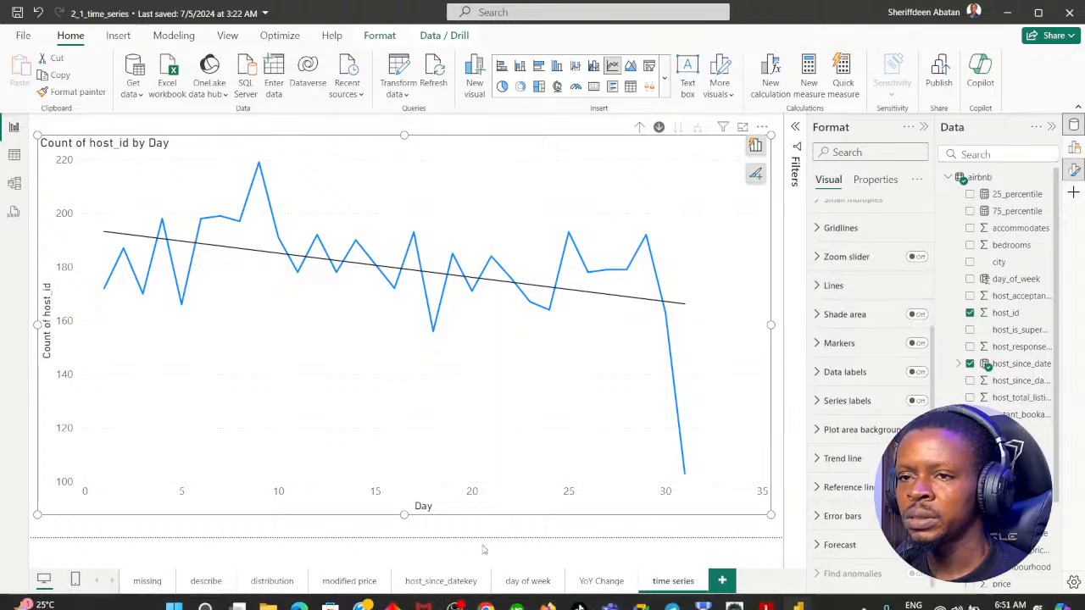
Advance the DataCamp exercise to instruction 5 and return to the line chart's format settings in Power BI Desktop
left_click(485, 604)
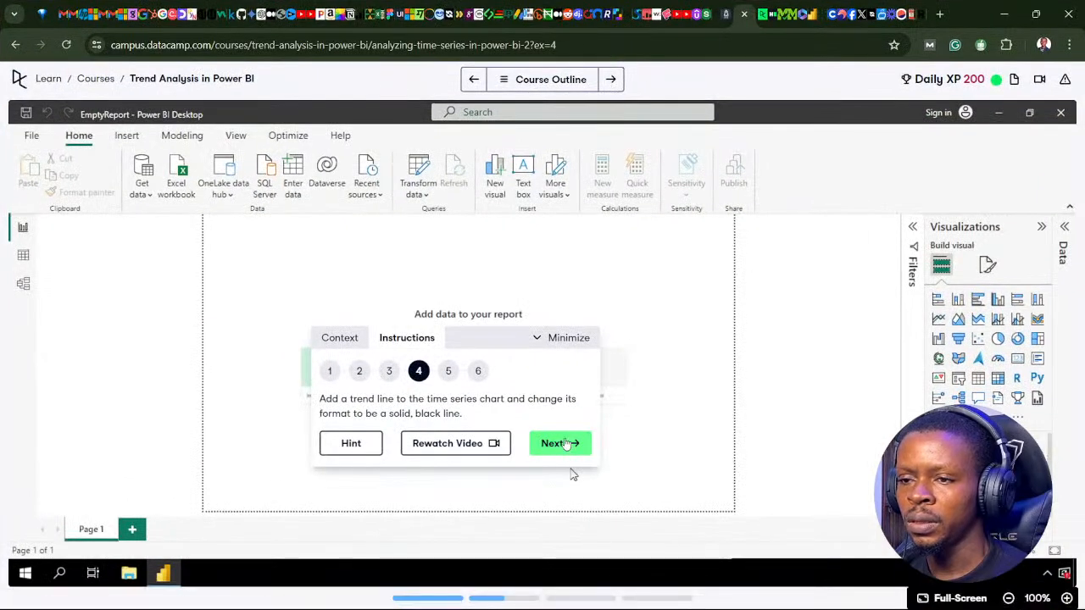
left_click(565, 445)
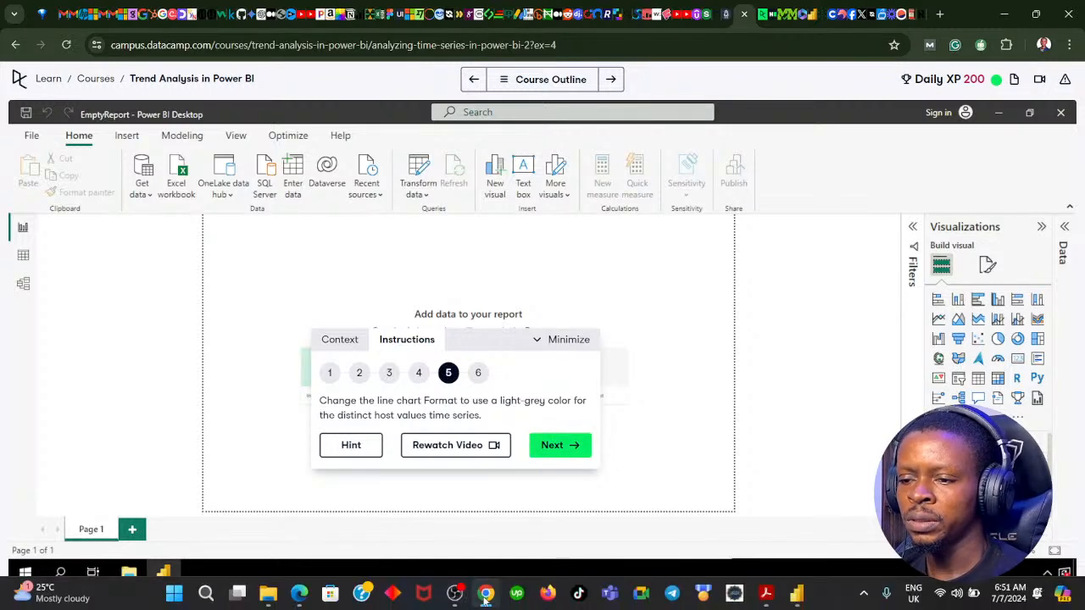
left_click(797, 594)
scroll(873, 407, "up", 5)
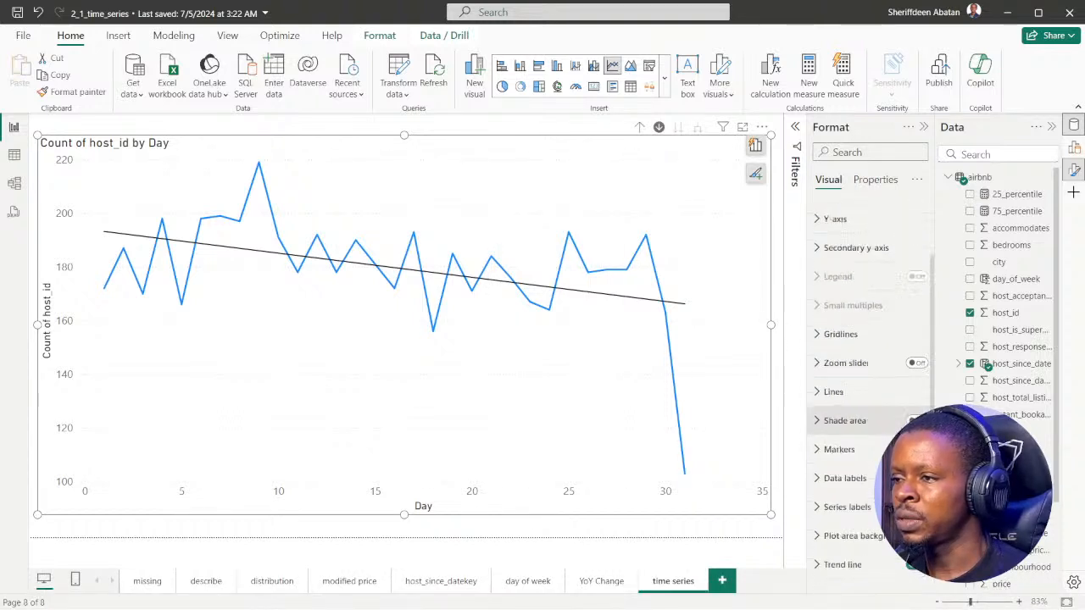
Look through the line chart's format settings, including the X-axis and Y-axis options, for the series color setting
scroll(835, 381, "down", 4)
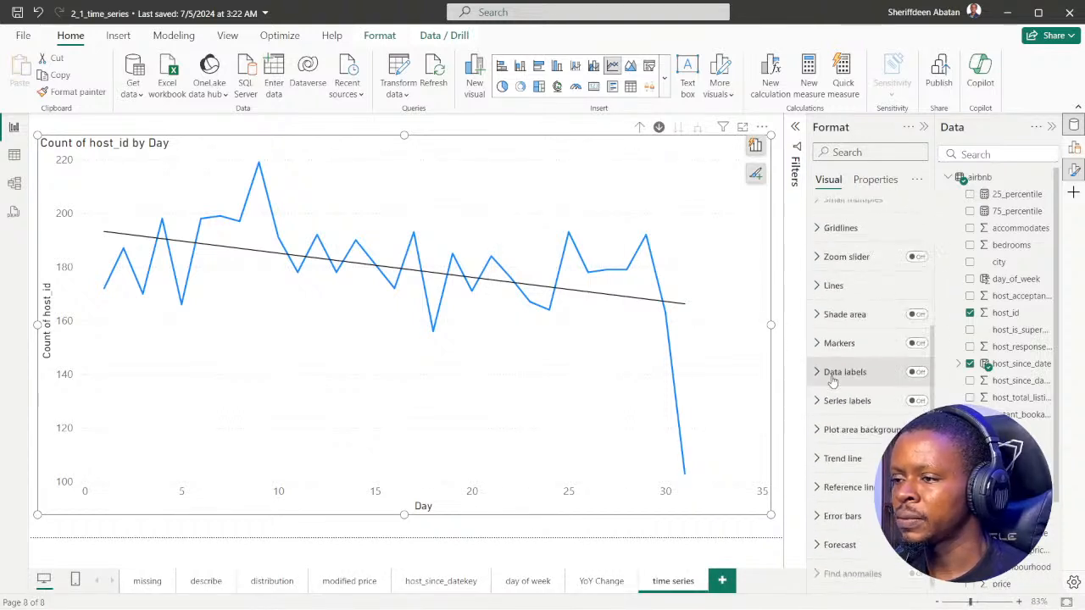
scroll(835, 398, "up", 4)
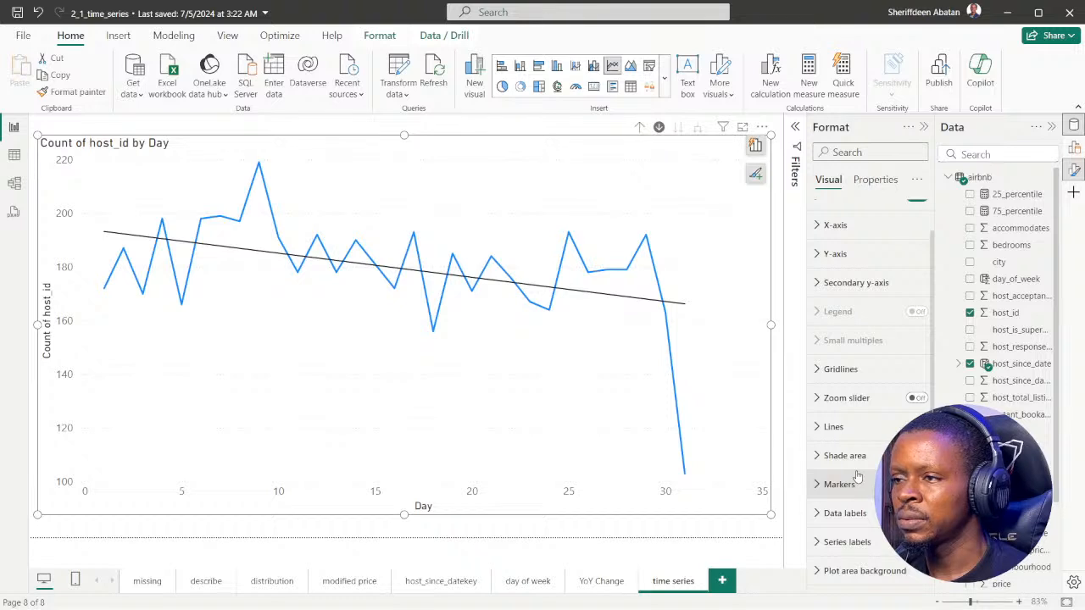
scroll(839, 430, "up", 1)
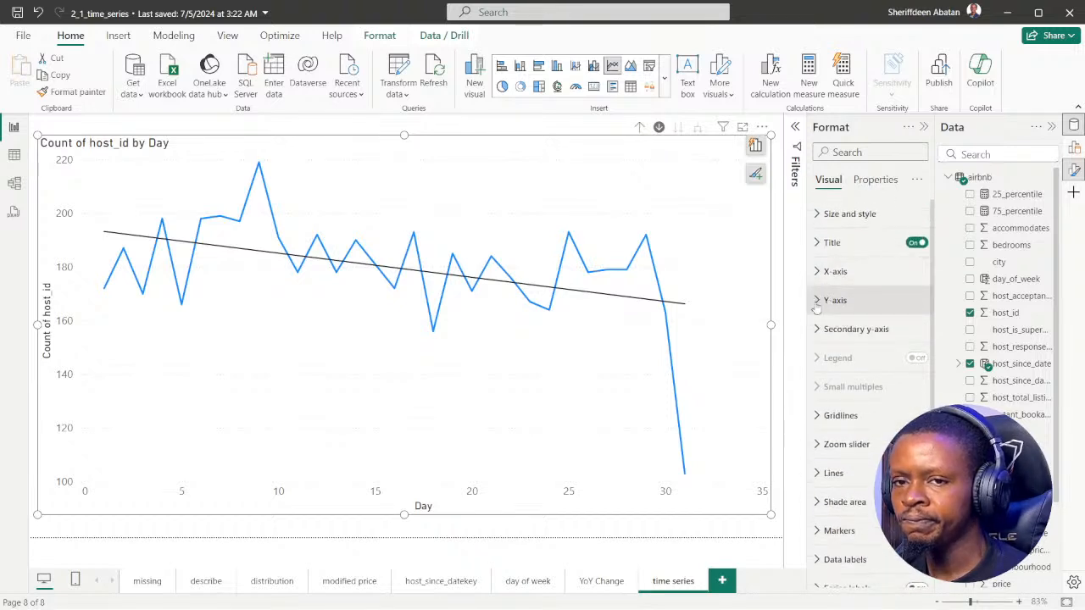
left_click(819, 272)
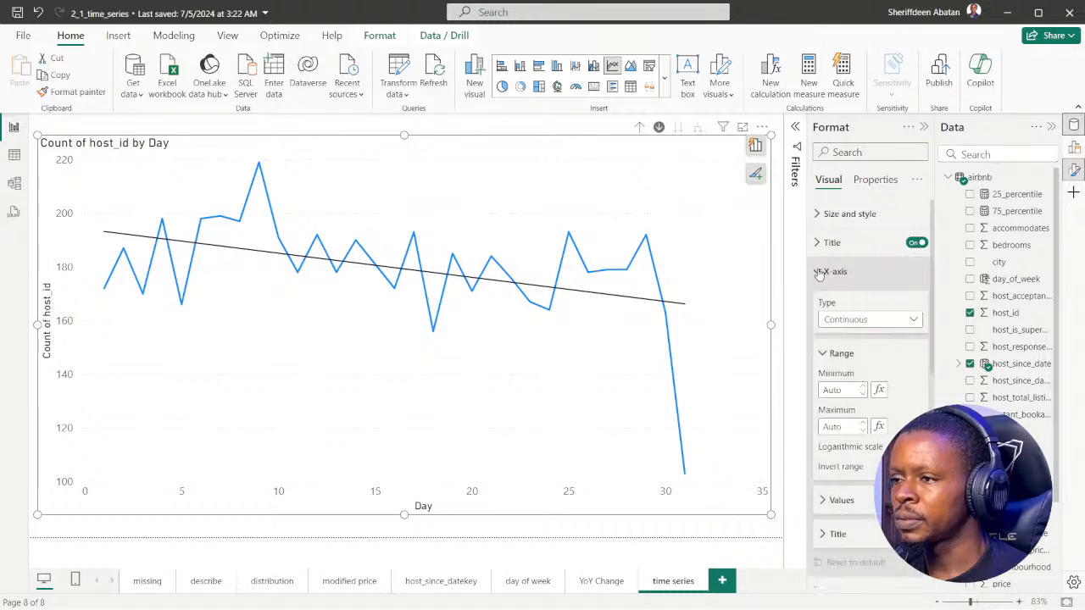
left_click(819, 272)
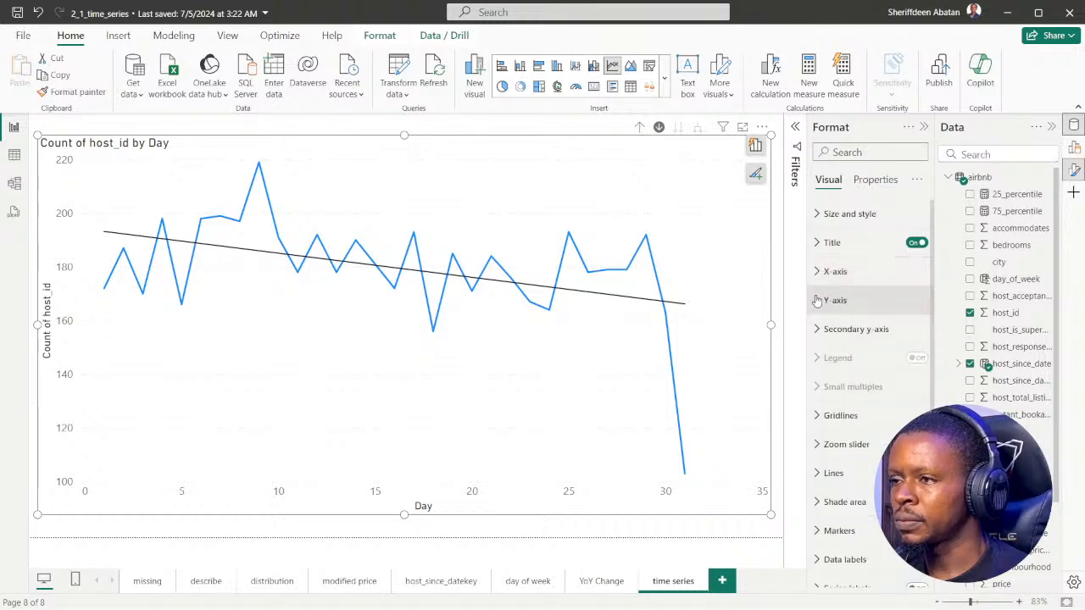
left_click(814, 300)
left_click(814, 300)
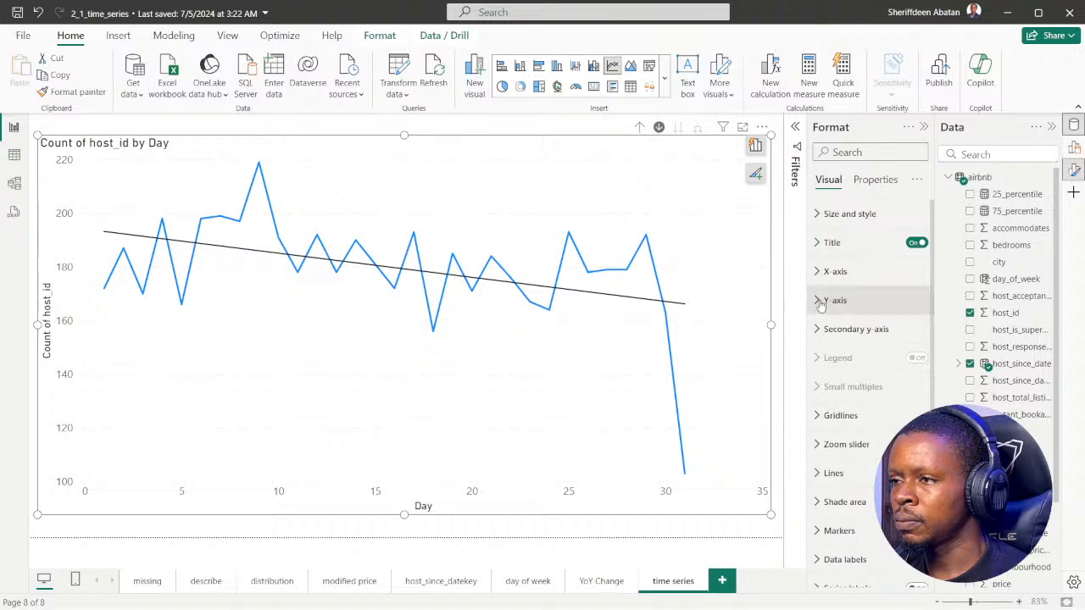
Collapse the airbnb table's field list and expand the line chart's Lines settings down to the Color option
left_click(669, 369)
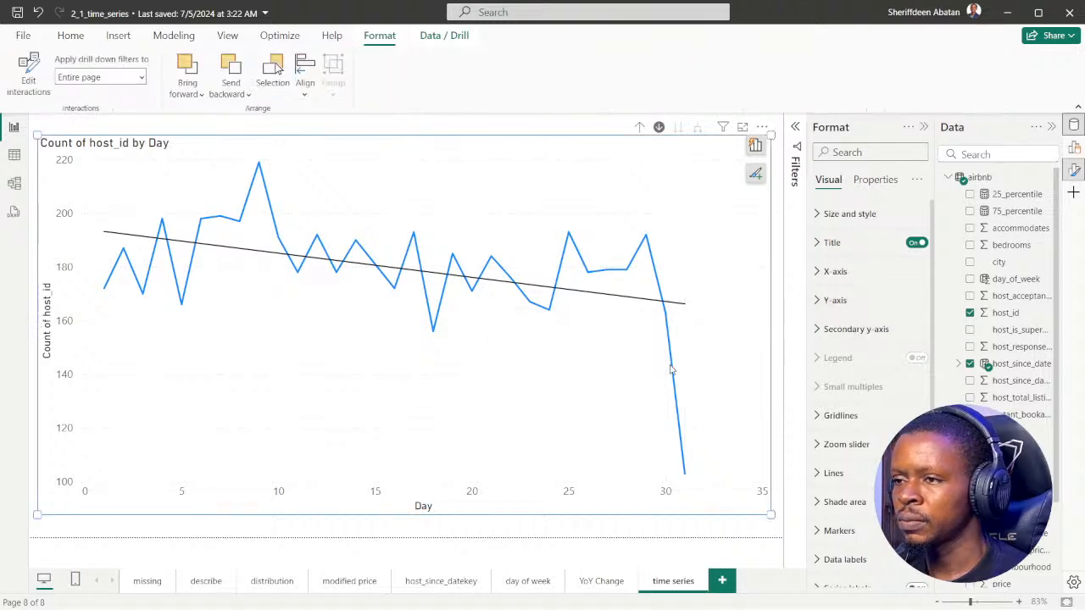
left_click(948, 177)
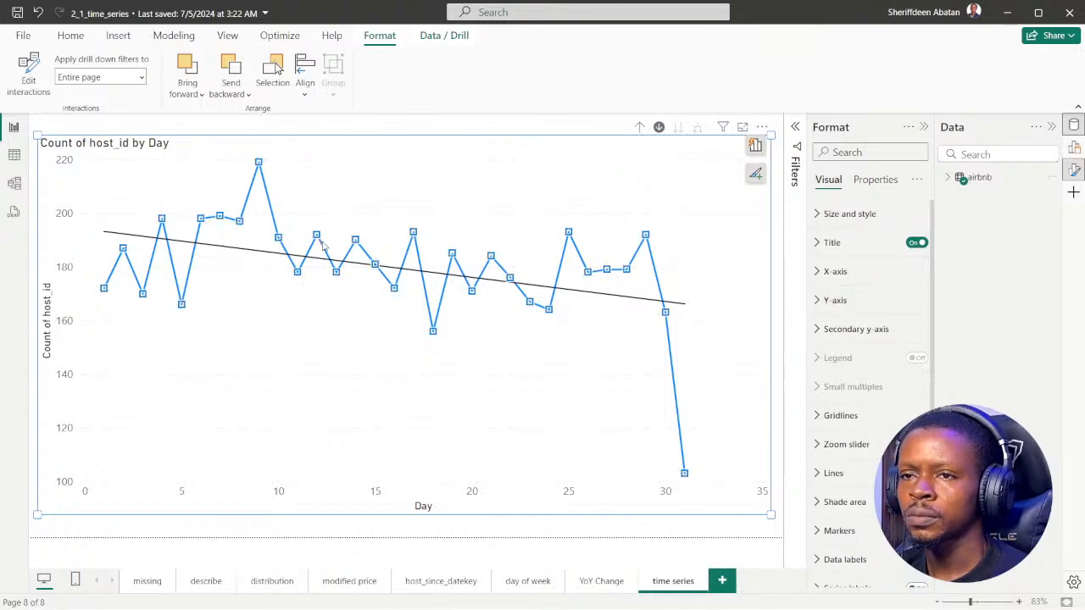
left_click(833, 473)
scroll(892, 300, "up", 3)
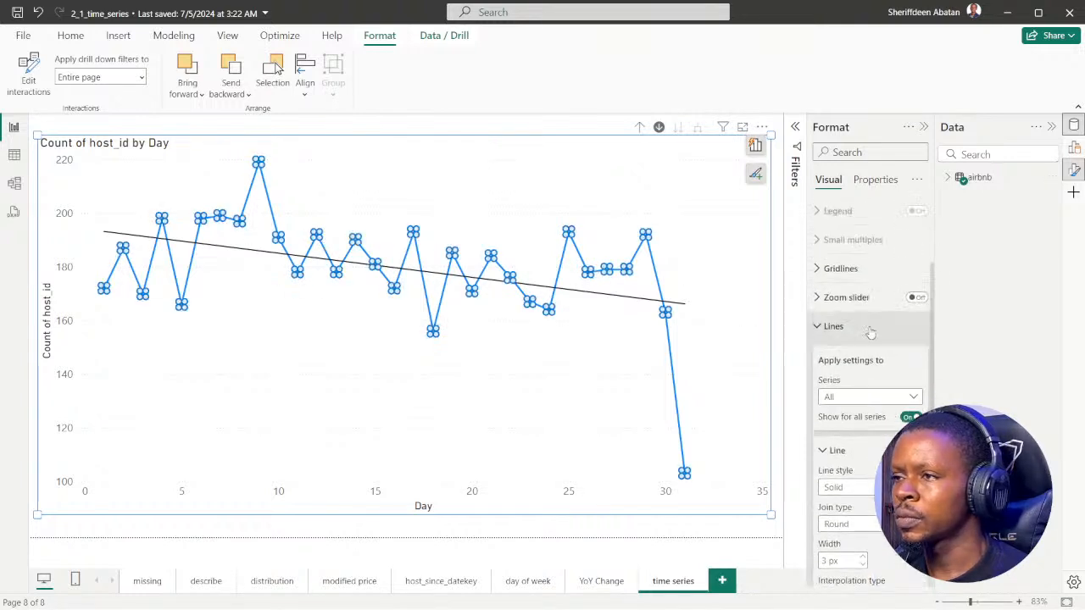
scroll(882, 356, "down", 5)
scroll(876, 373, "up", 1)
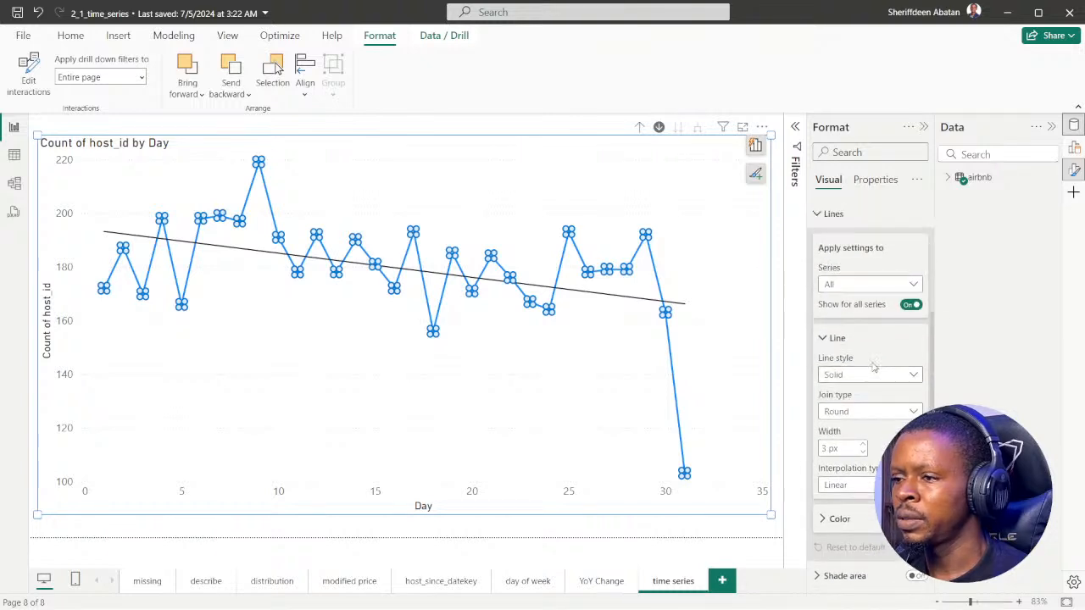
scroll(870, 373, "up", 2)
left_click(821, 356)
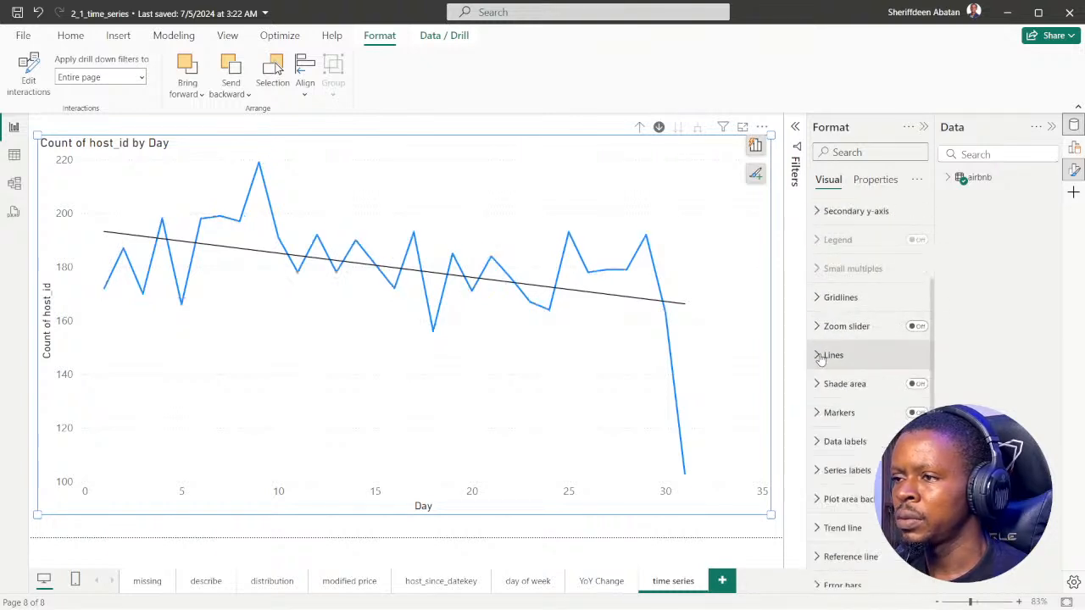
left_click(820, 356)
scroll(843, 369, "down", 4)
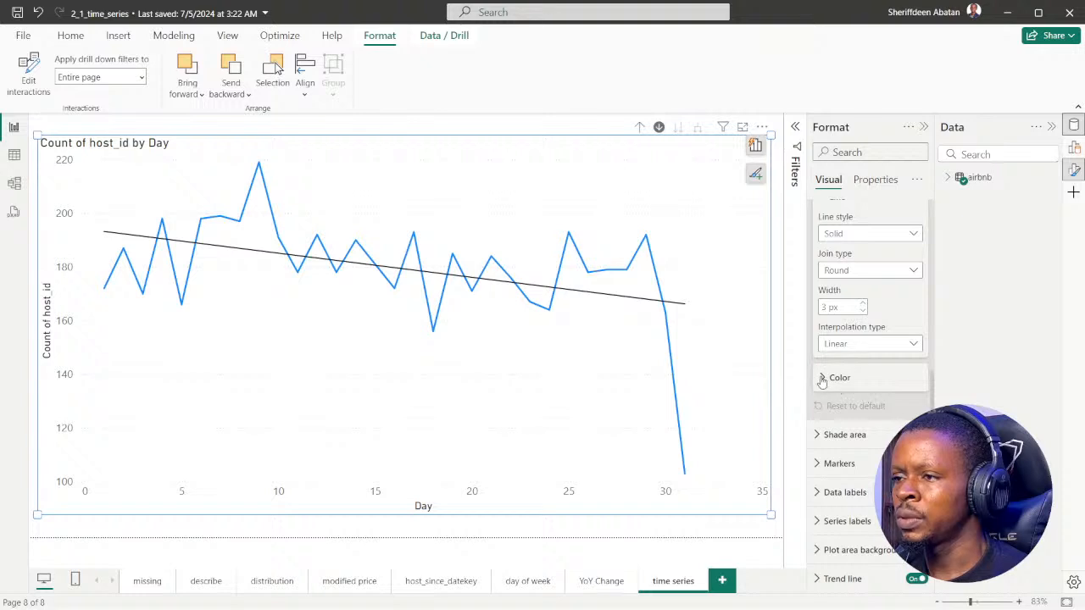
Set the host count line's color to light gray and collapse the Lines settings
left_click(826, 379)
scroll(827, 381, "down", 2)
left_click(846, 272)
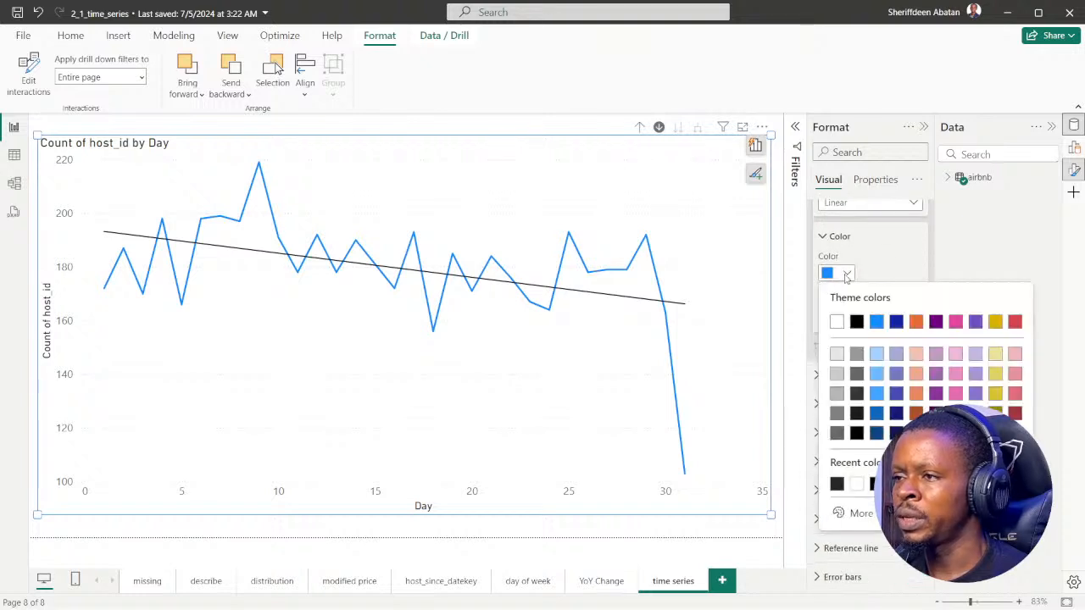
left_click(838, 414)
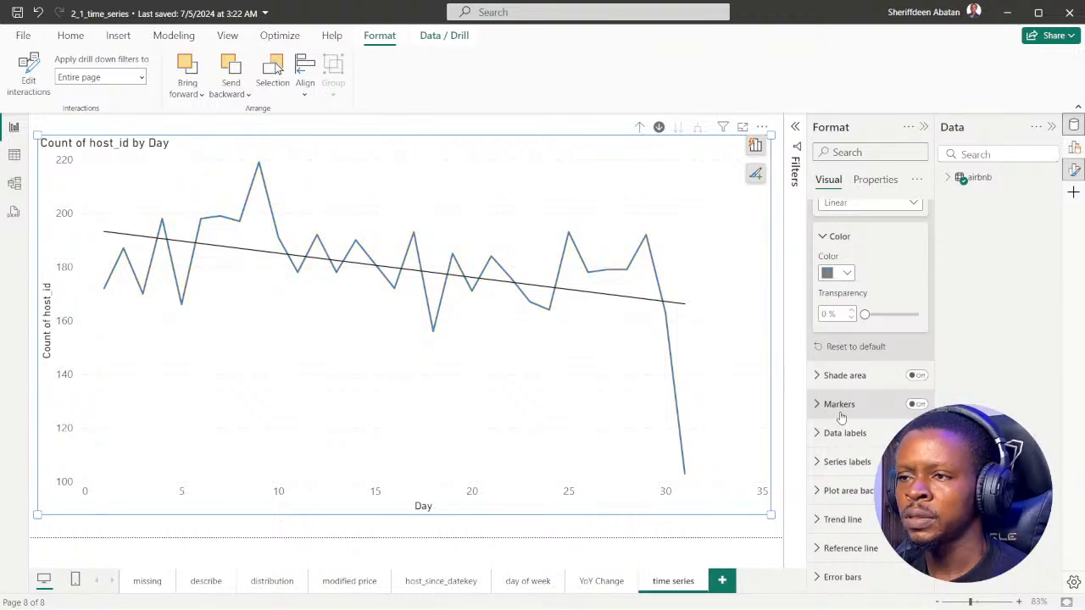
left_click(847, 273)
left_click(837, 353)
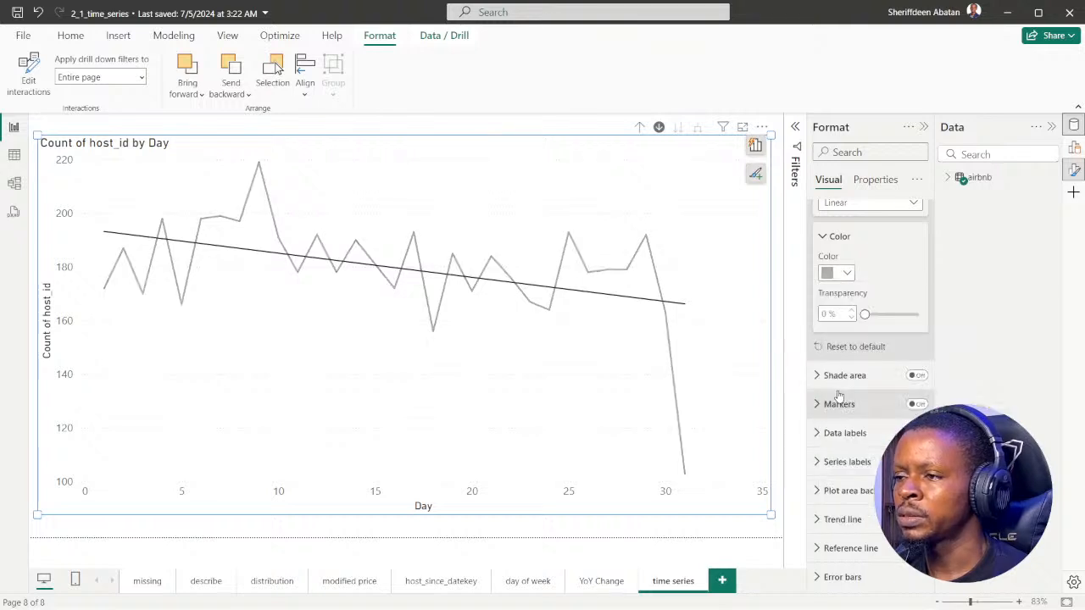
scroll(870, 330, "up", 3)
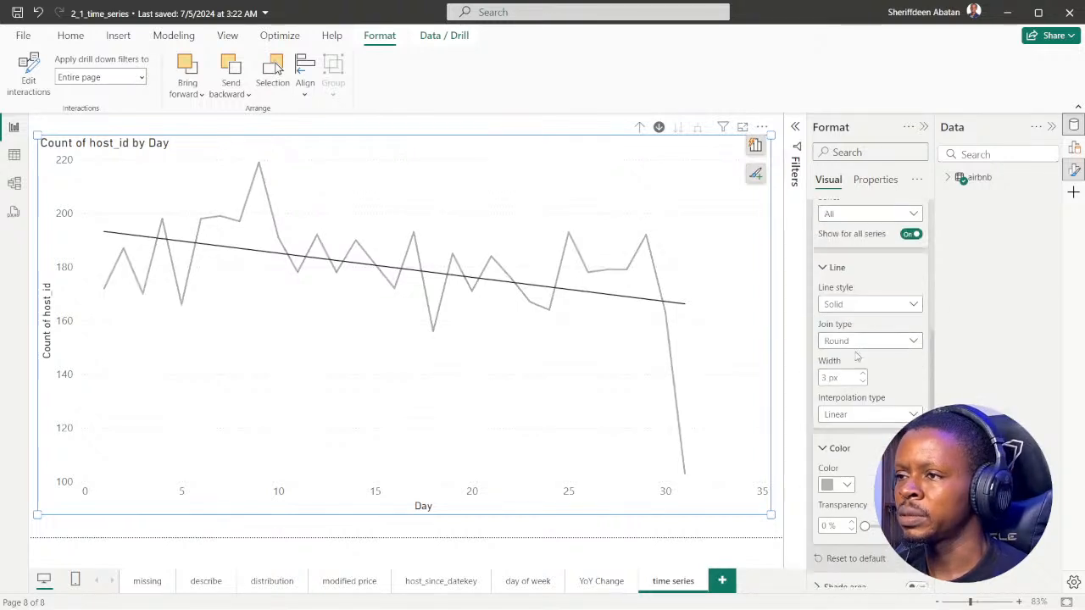
scroll(835, 322, "up", 2)
left_click(823, 356)
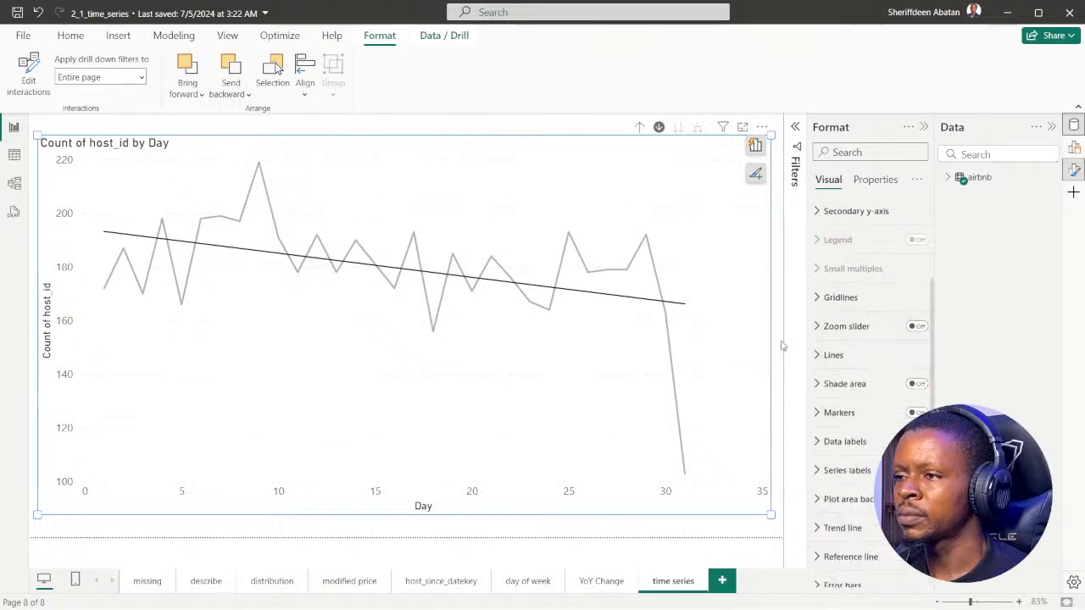
Advance the DataCamp exercise to instruction 6 and examine the direction of the trend line in Power BI Desktop
left_click(485, 594)
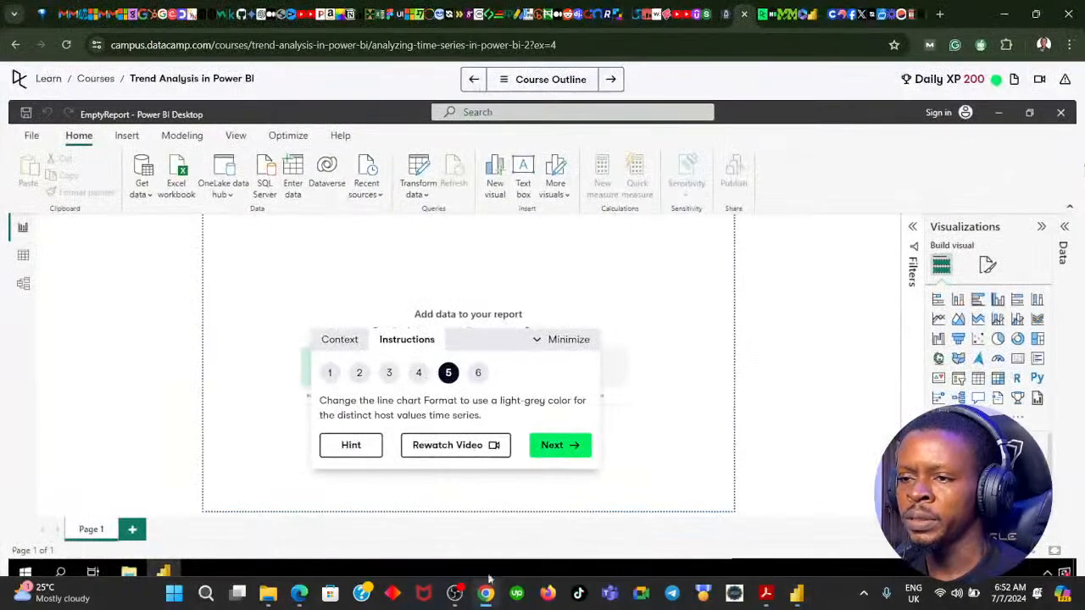
left_click(562, 445)
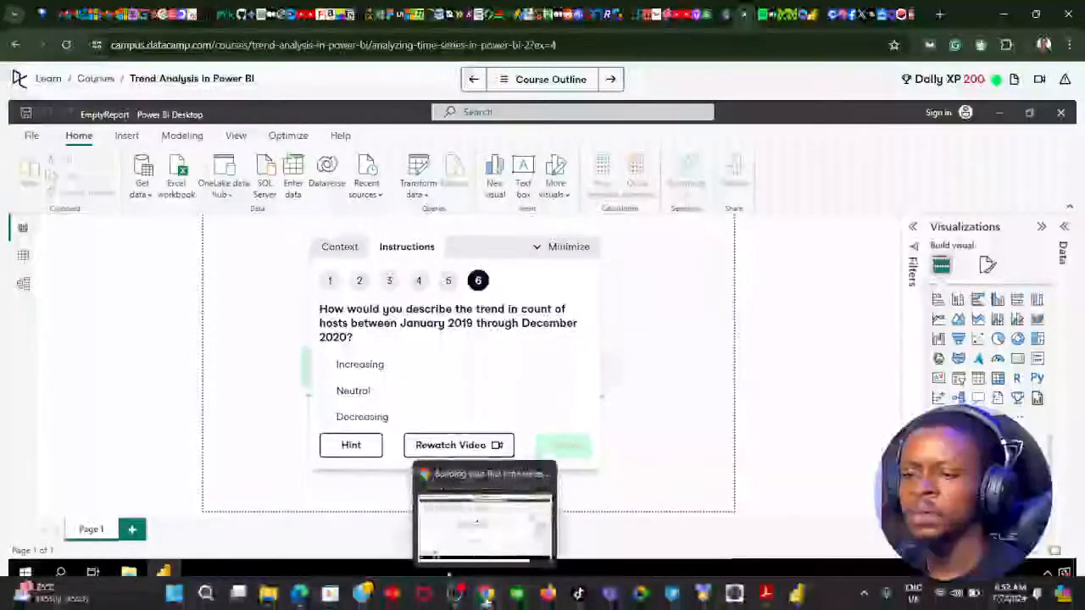
left_click(797, 595)
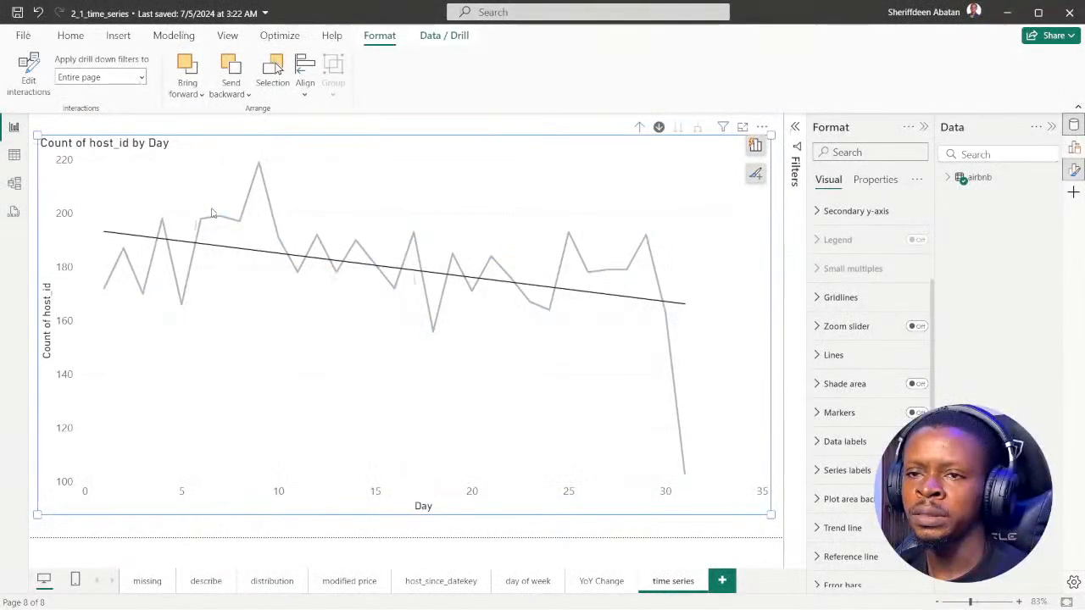
left_click(240, 223)
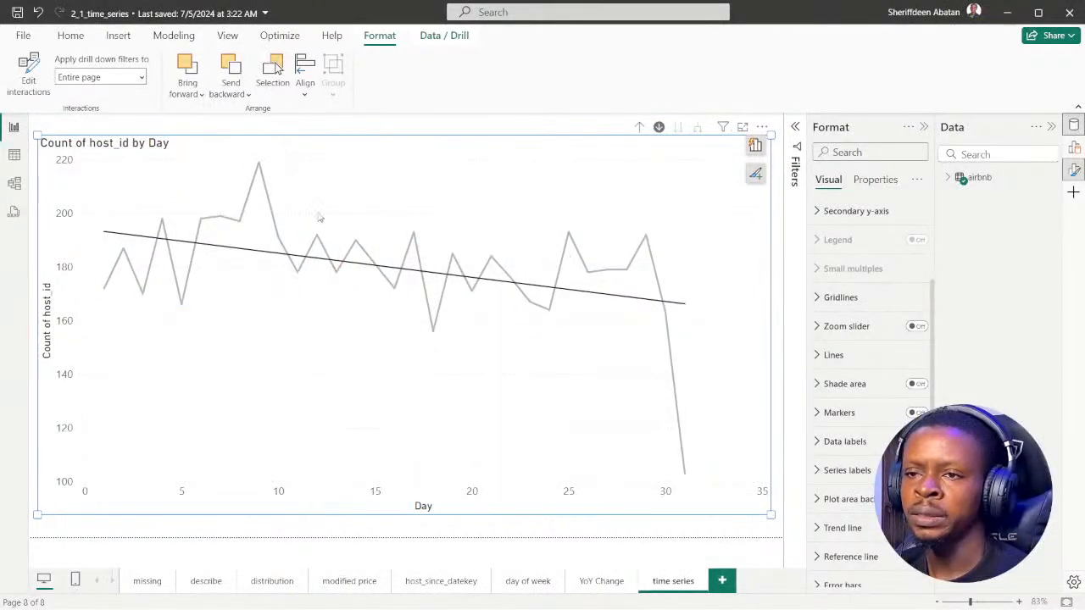
left_click(395, 322)
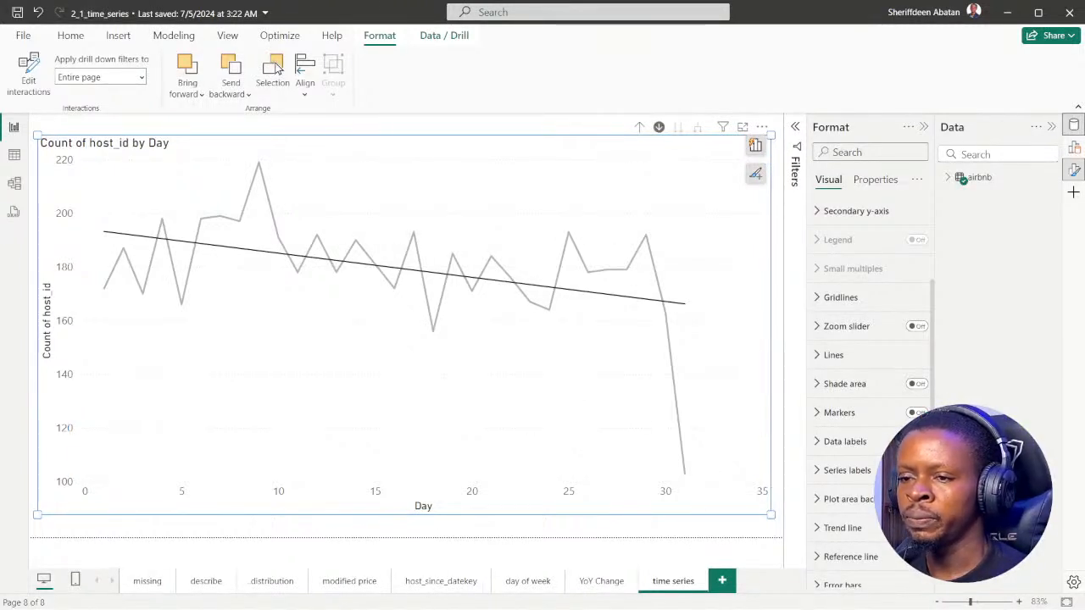
Submit Decreasing as the host trend answer in DataCamp, continue to the Calculating rolling averages exercise and move its instruction panel toward the page center
mouse_move(421, 604)
left_click(486, 593)
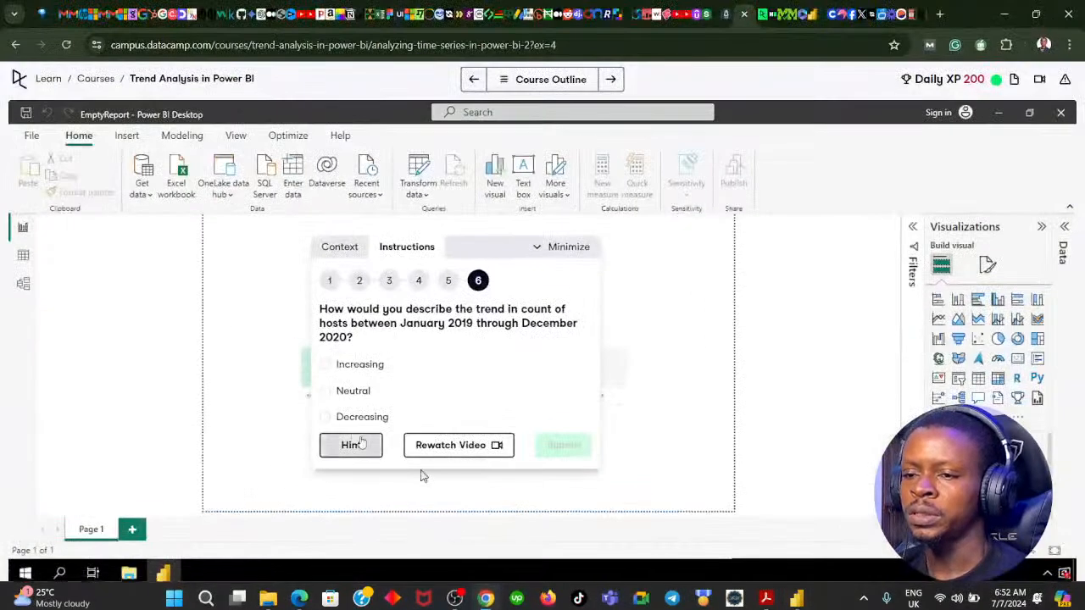
key("ctrl+Return")
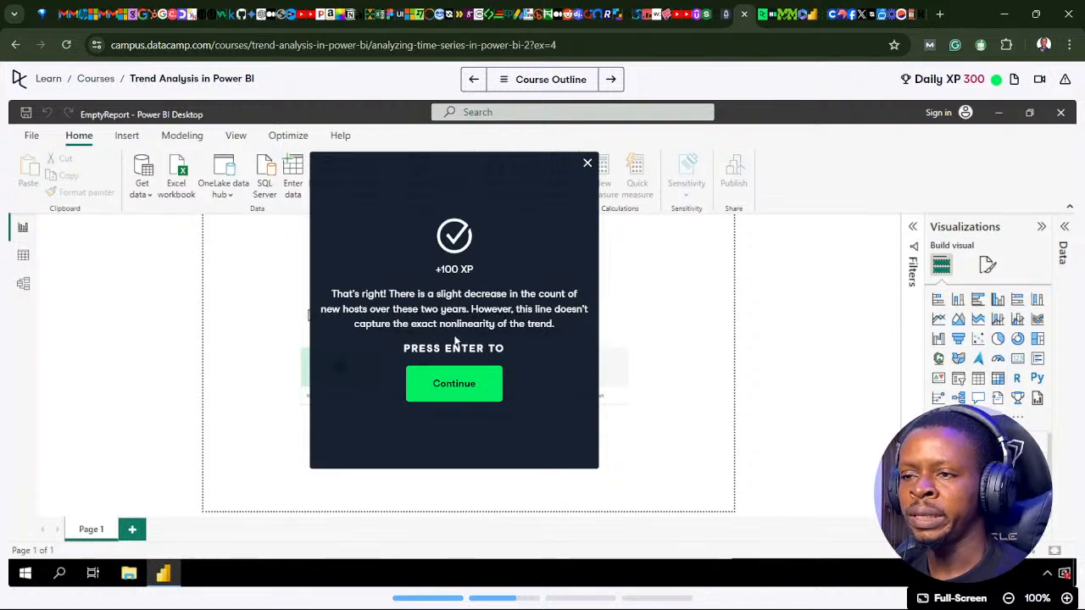
left_click(454, 388)
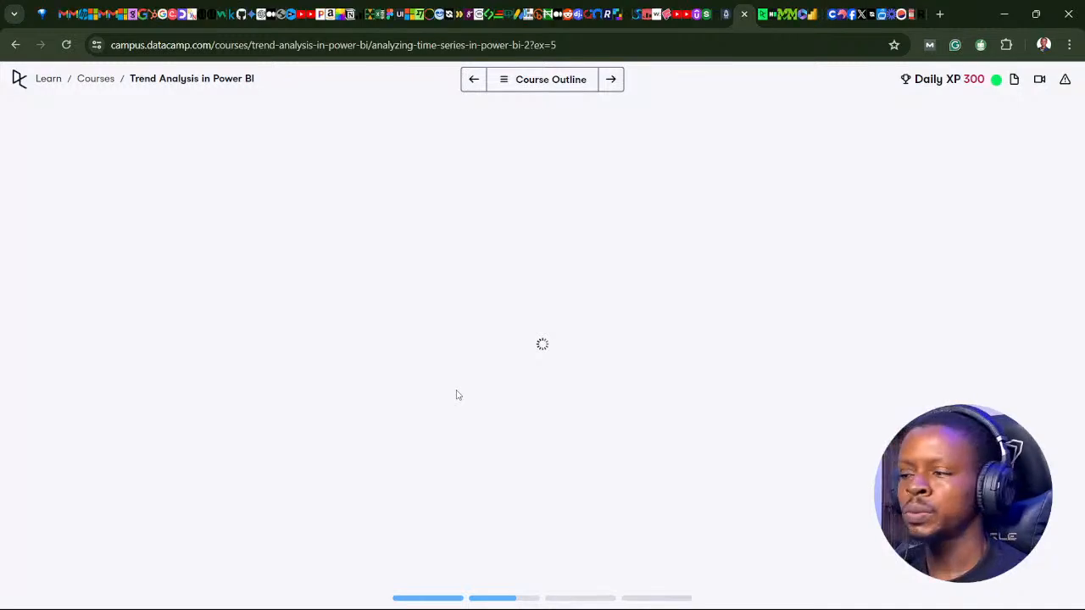
left_click_drag(944, 329, 511, 263)
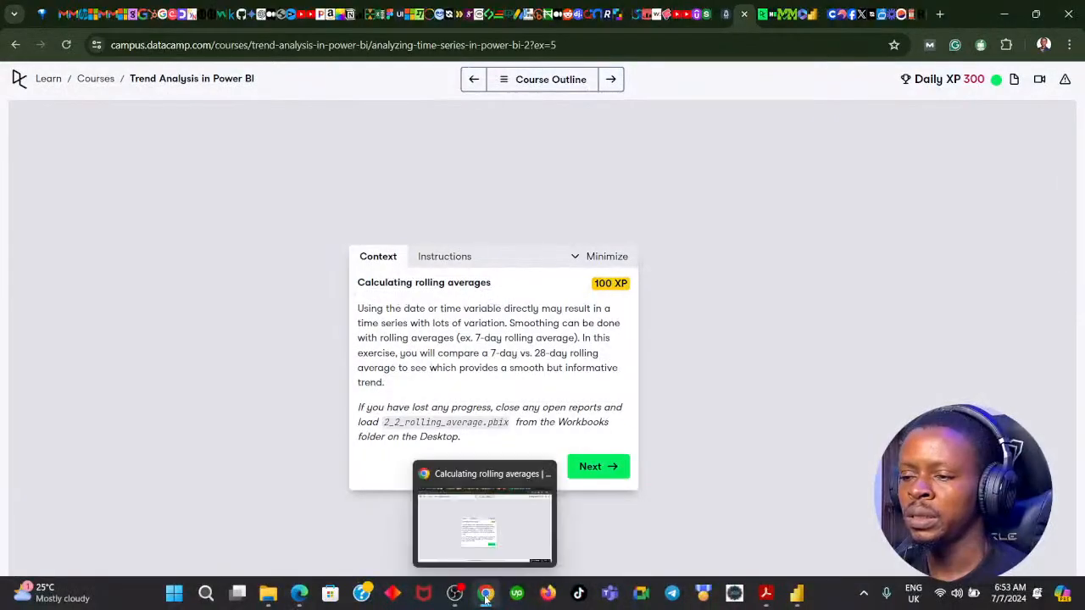
Close the Format and Data panes in Power BI Desktop, and advance DataCamp's rolling averages exercise to instruction 1
left_click(486, 597)
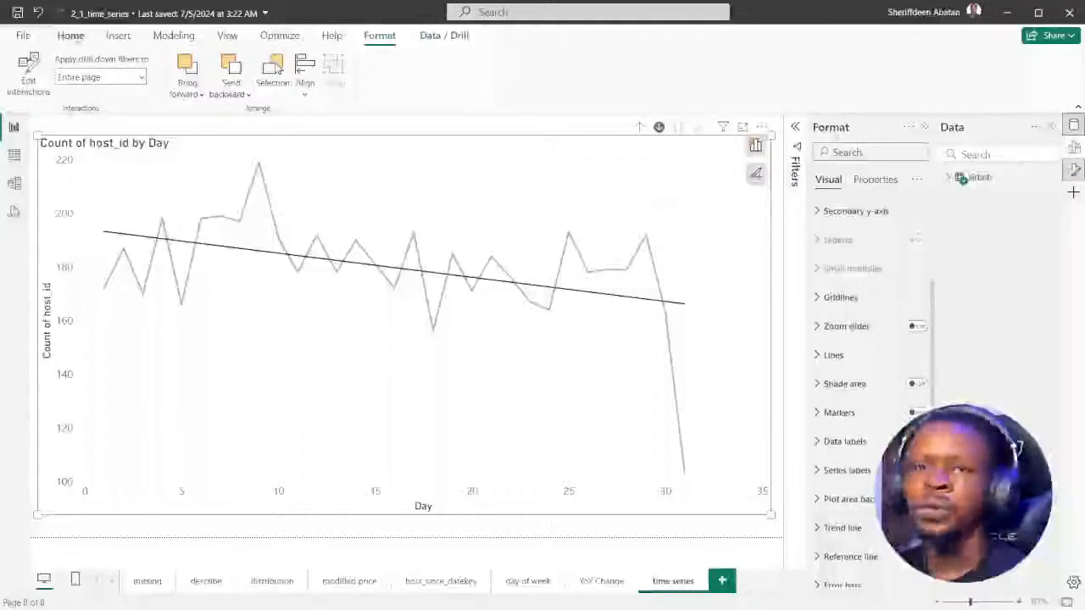
left_click(71, 35)
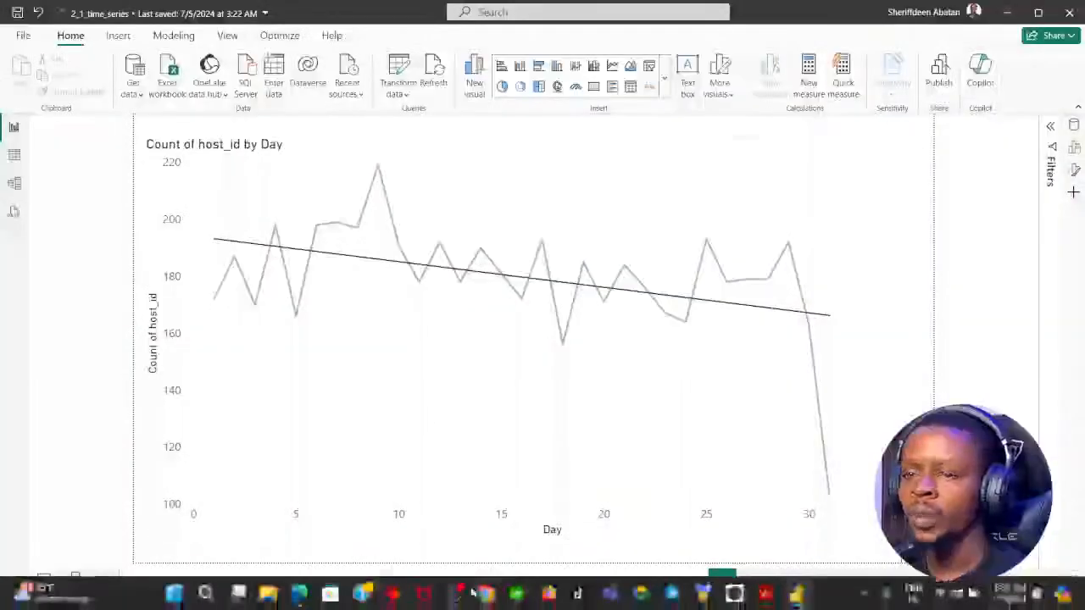
left_click(488, 593)
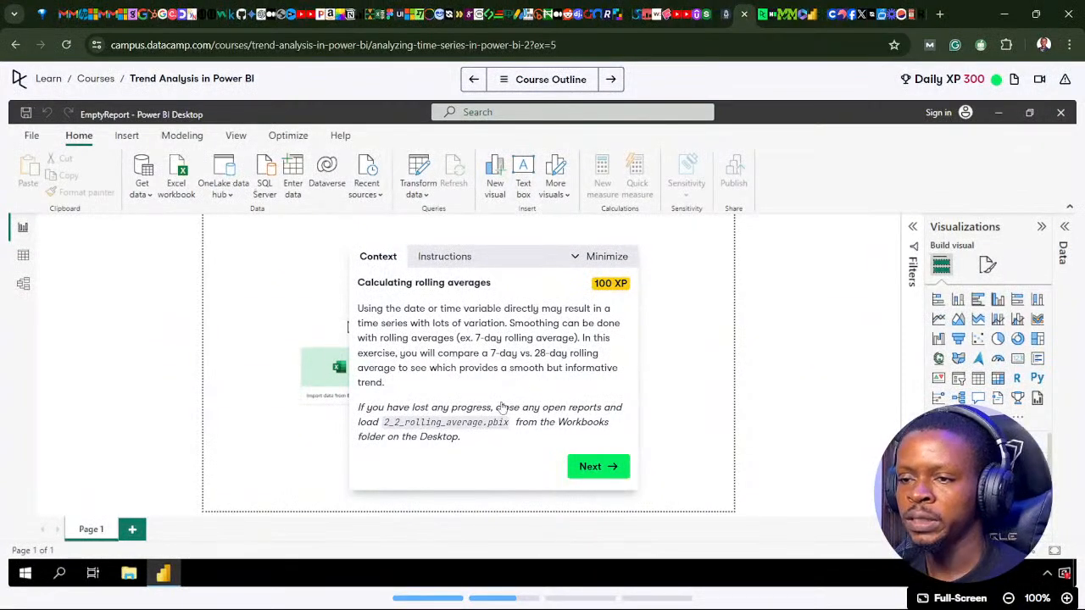
left_click(593, 466)
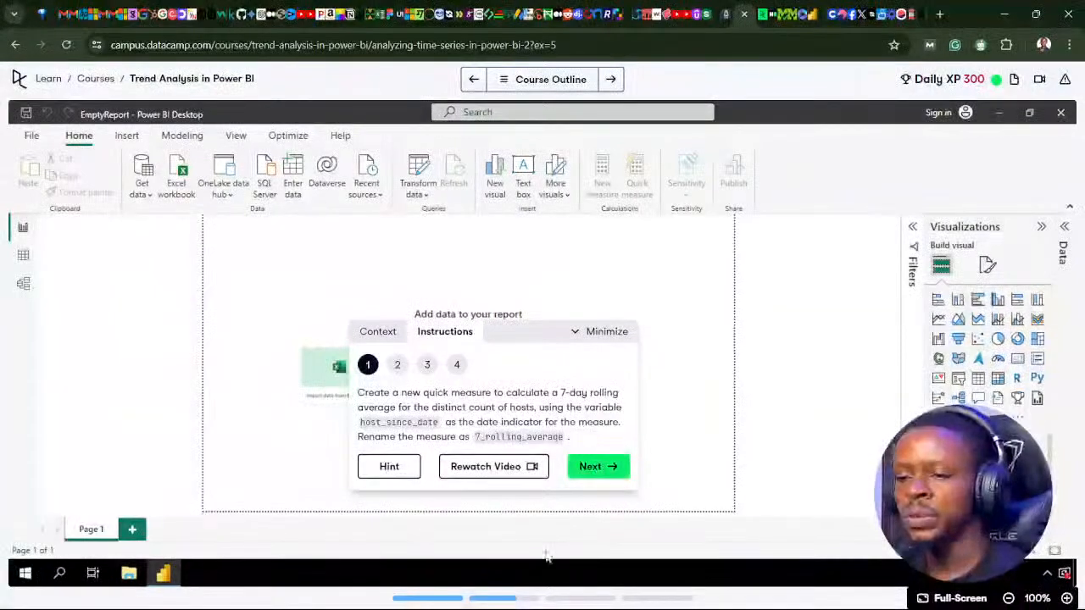
Start a new quick measure in Power BI Desktop and choose Rolling average as its calculation
left_click(484, 595)
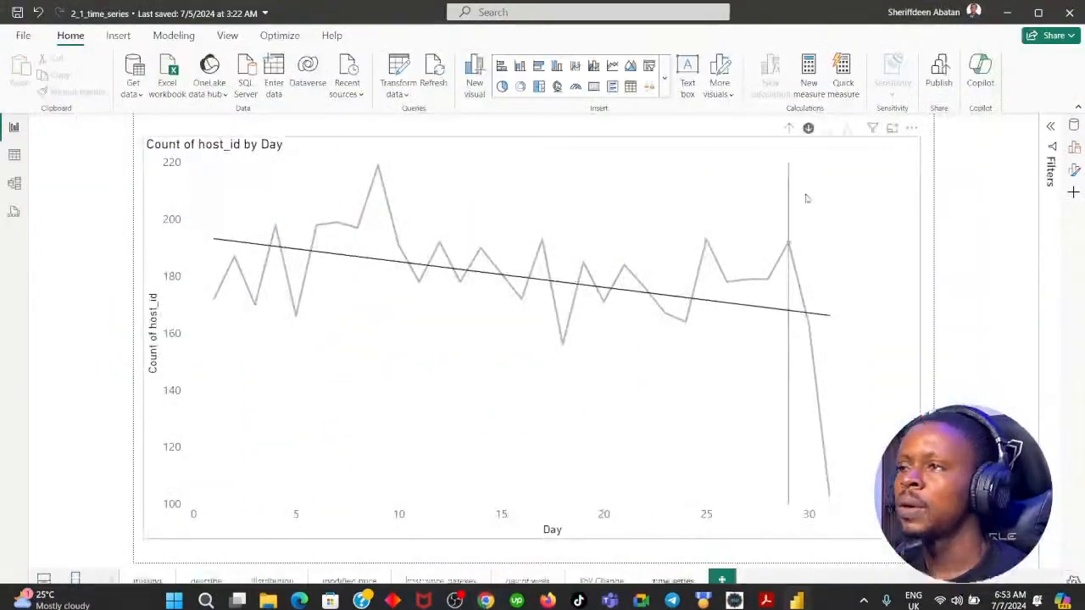
left_click(842, 74)
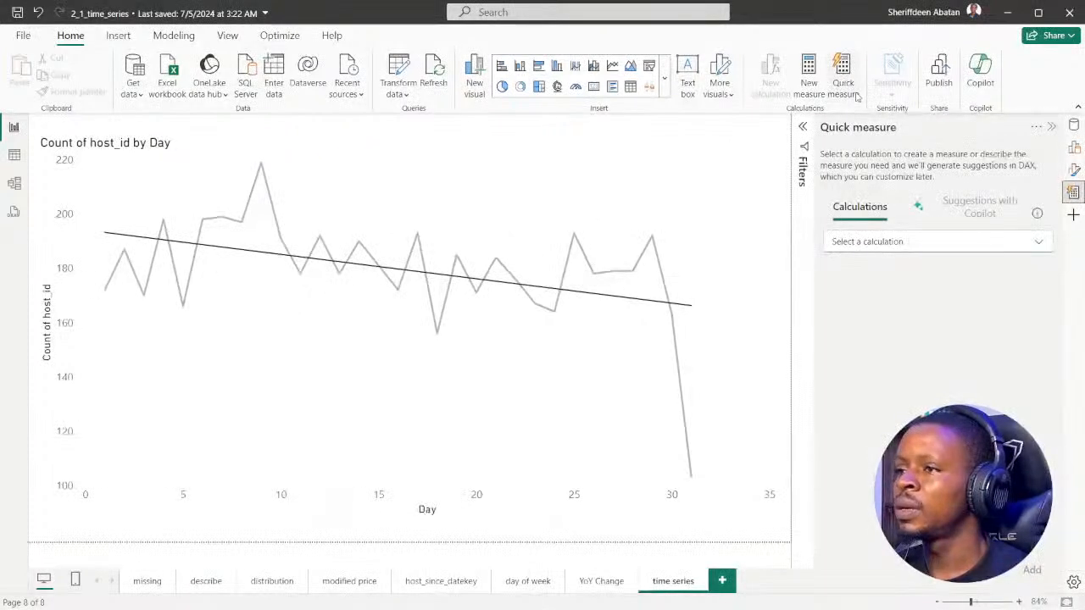
left_click(1010, 244)
scroll(944, 314, "down", 5)
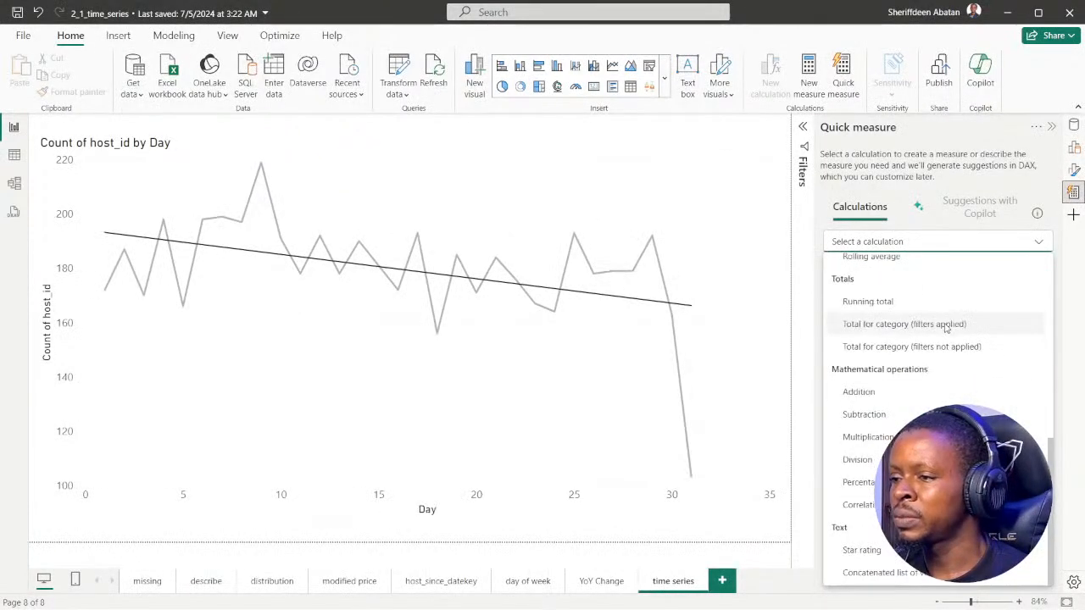
scroll(888, 323, "up", 5)
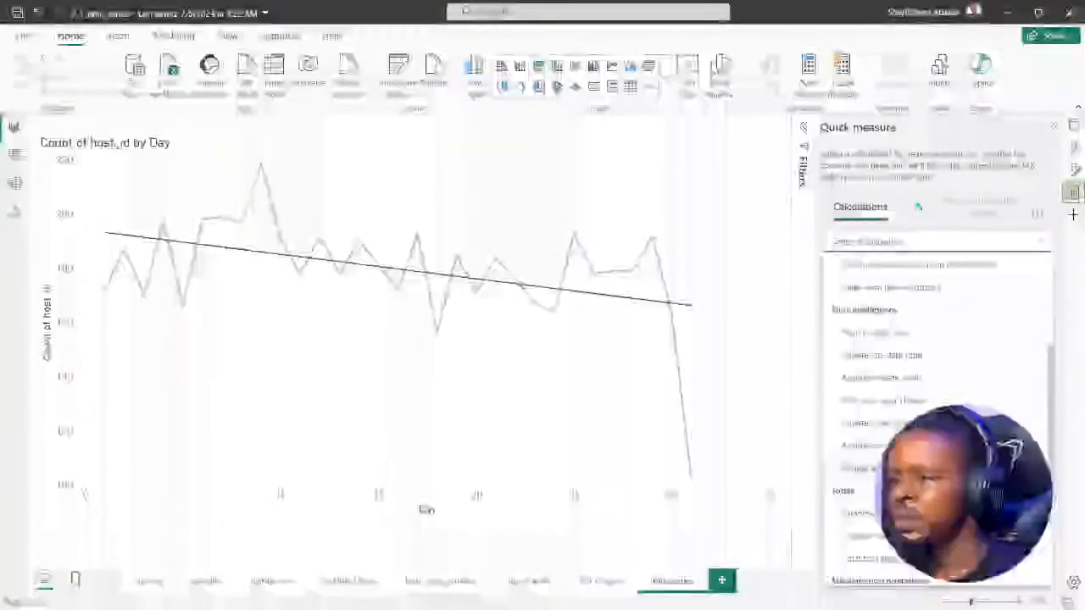
left_click(888, 468)
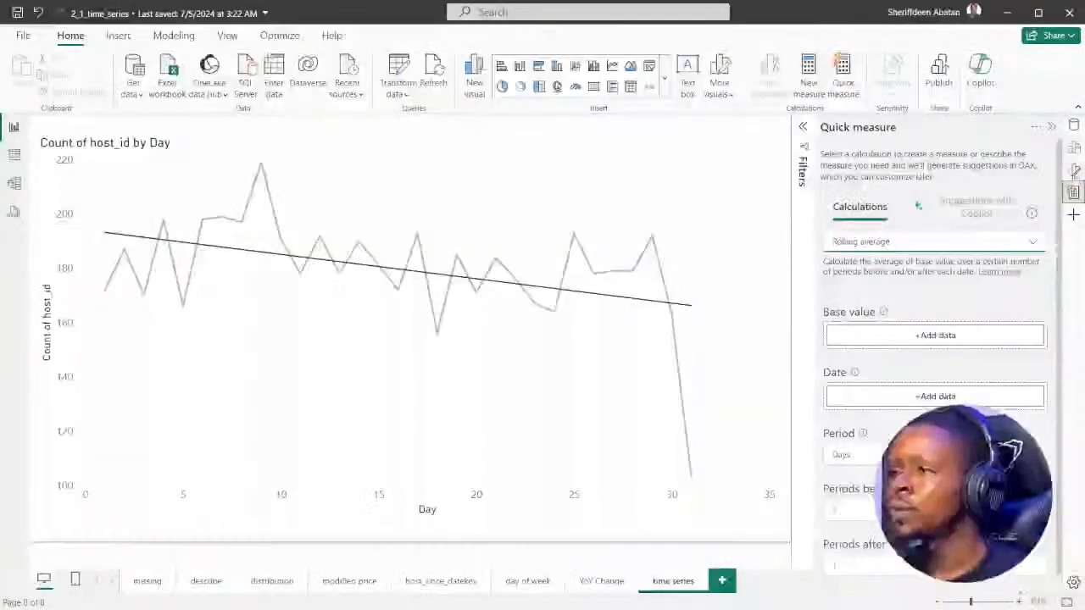
Set the quick measure's base value to the distinct count of host_id and its date to host_since_date from the airbnb table
left_click(1074, 169)
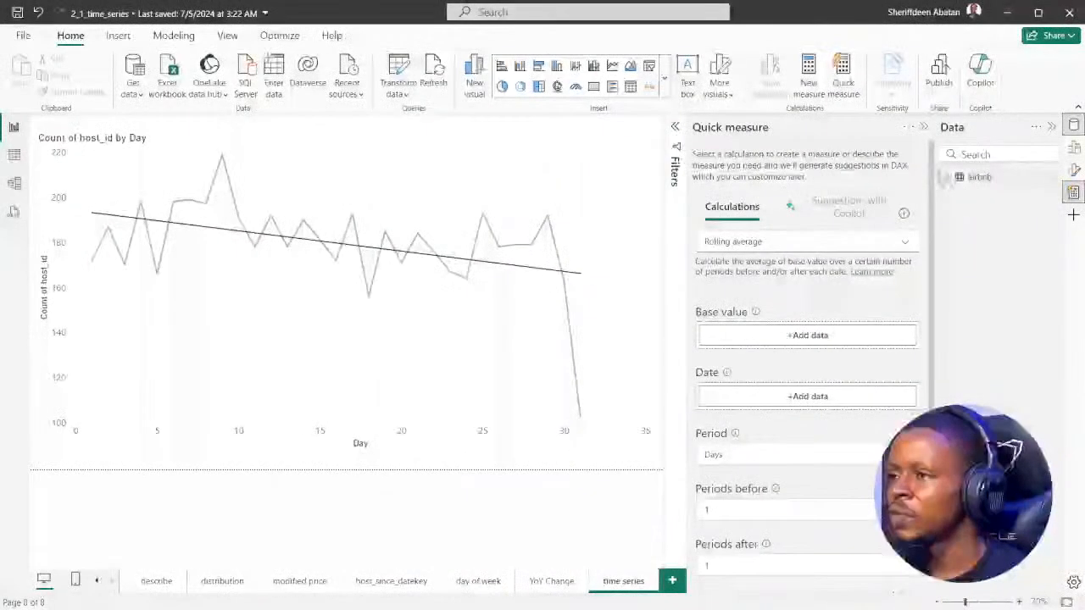
left_click(948, 177)
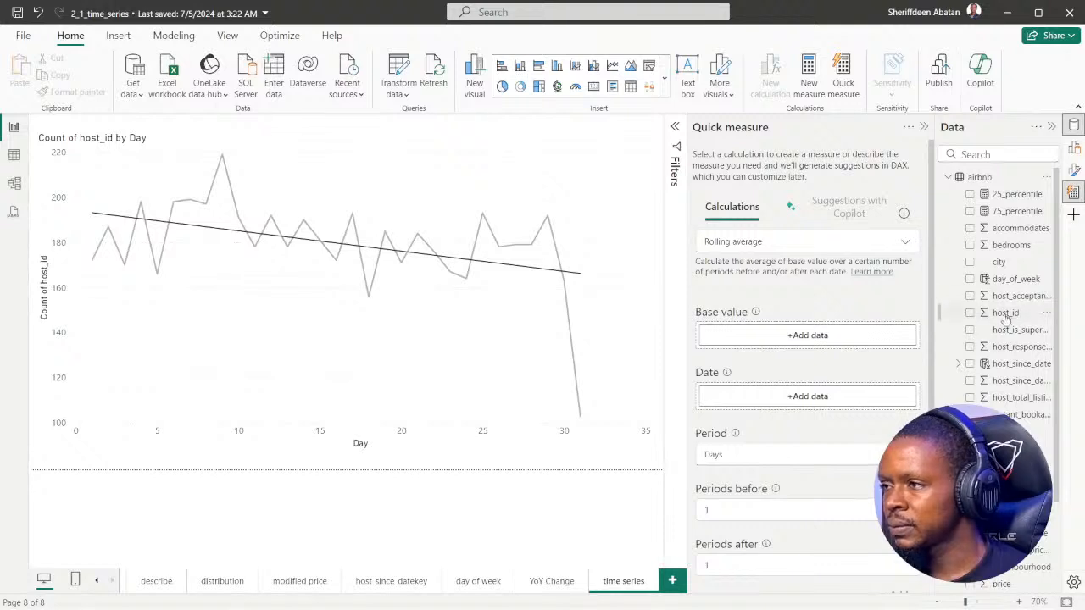
left_click_drag(1006, 312, 824, 338)
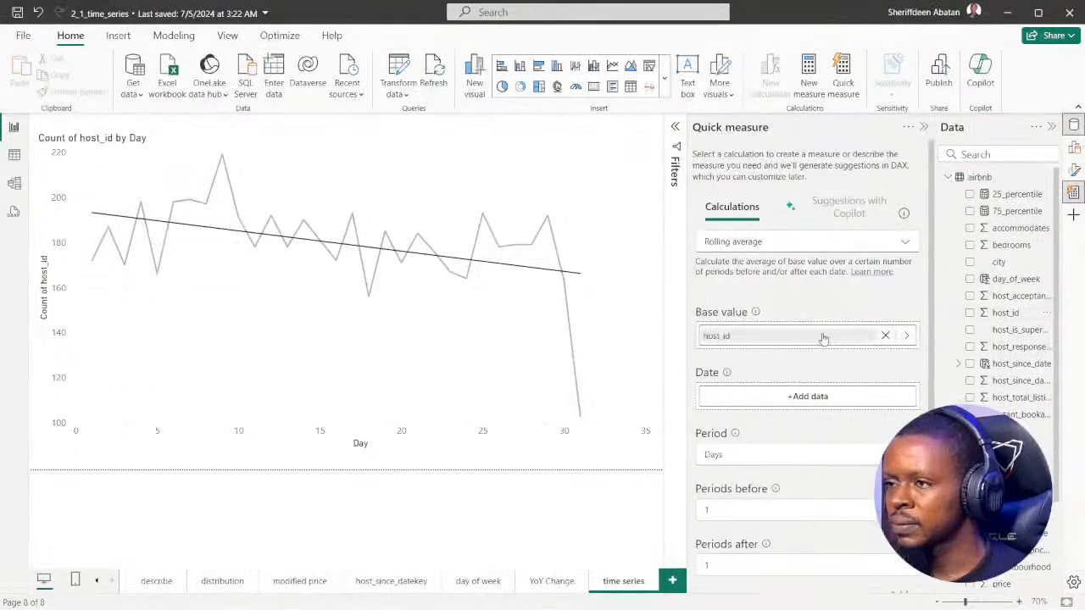
left_click(908, 337)
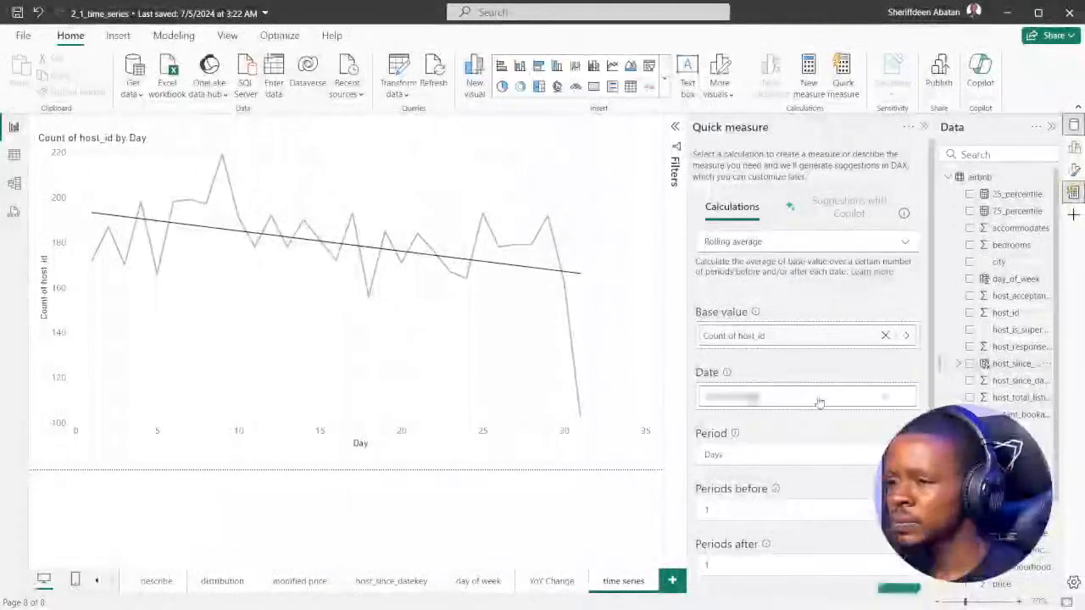
left_click_drag(801, 396, 805, 382)
Set the rolling average to 7 periods before and 0 periods after, and add the quick measure
scroll(805, 381, "down", 1)
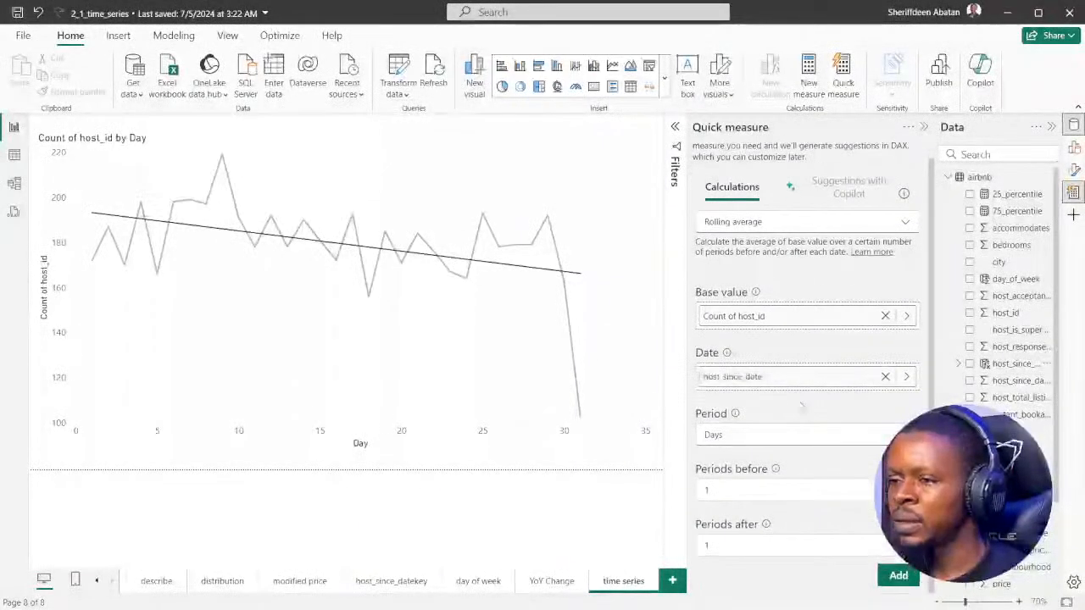
left_click(706, 491)
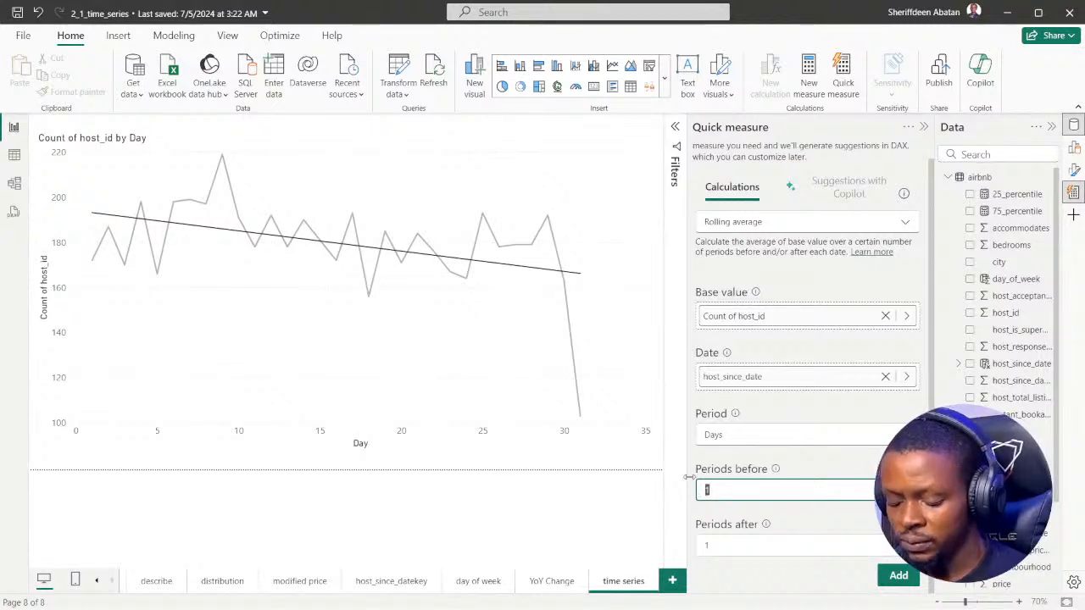
type("7")
left_click_drag(716, 547, 688, 536)
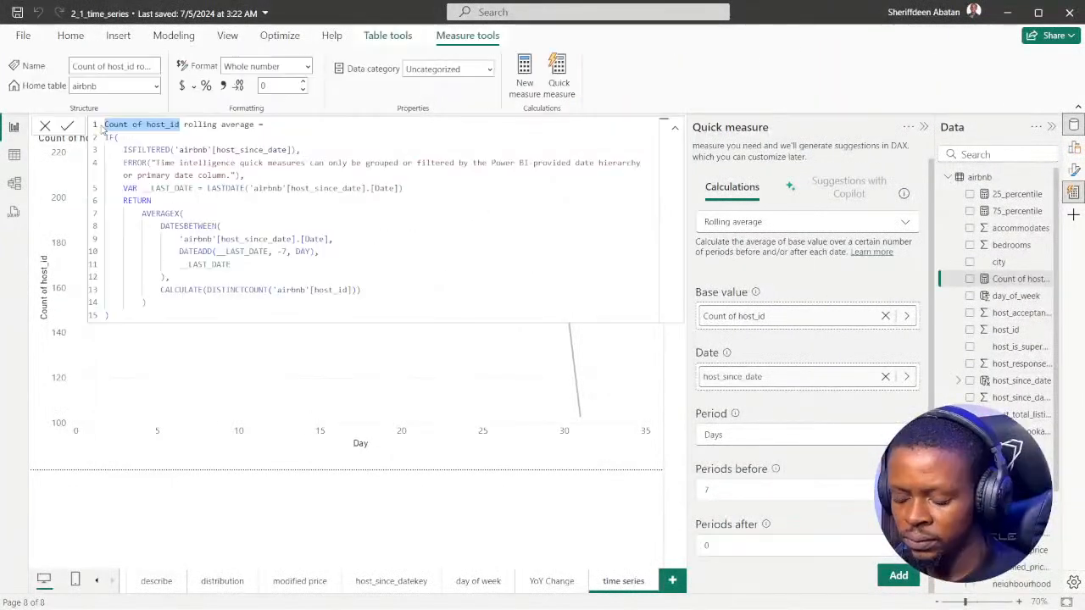
key("BackSpace")
Rename the new measure as 7_rolling_average in its formula, commit it and close the formula editor
type("7 rolling average =")
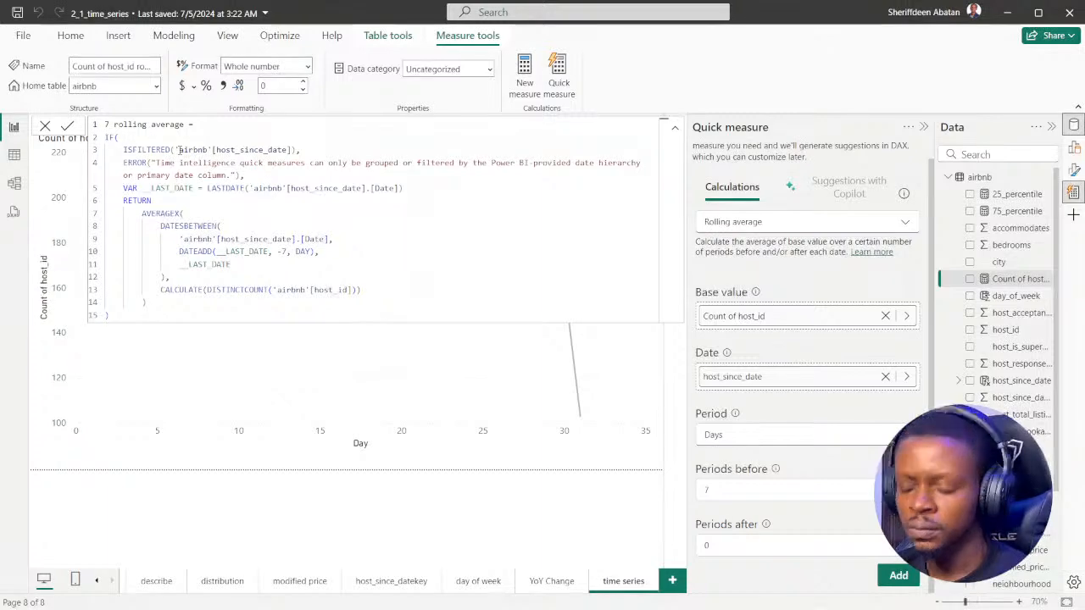
key("BackSpace")
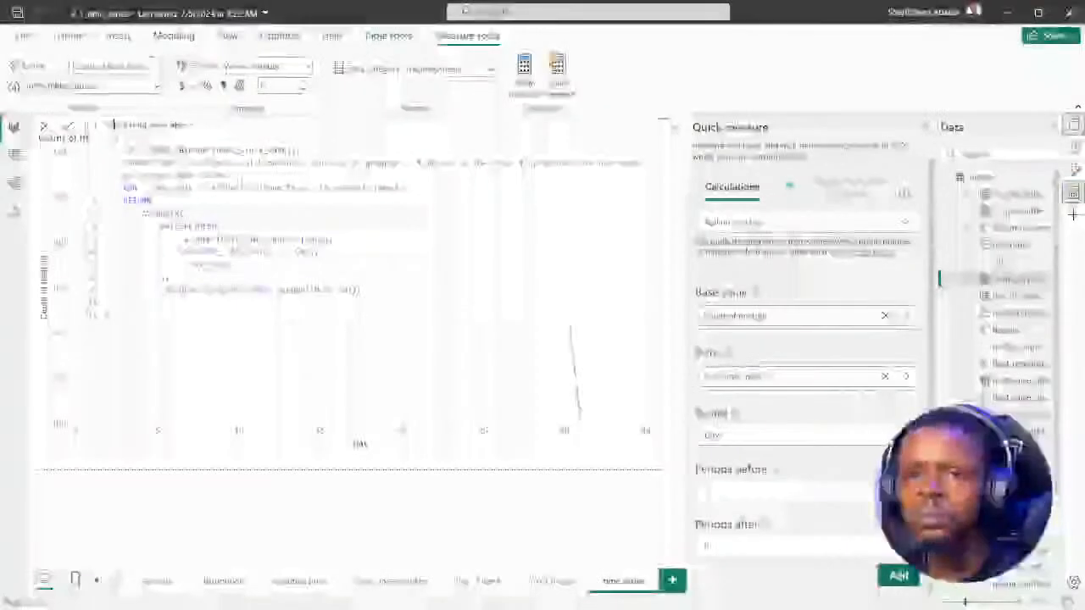
type("day")
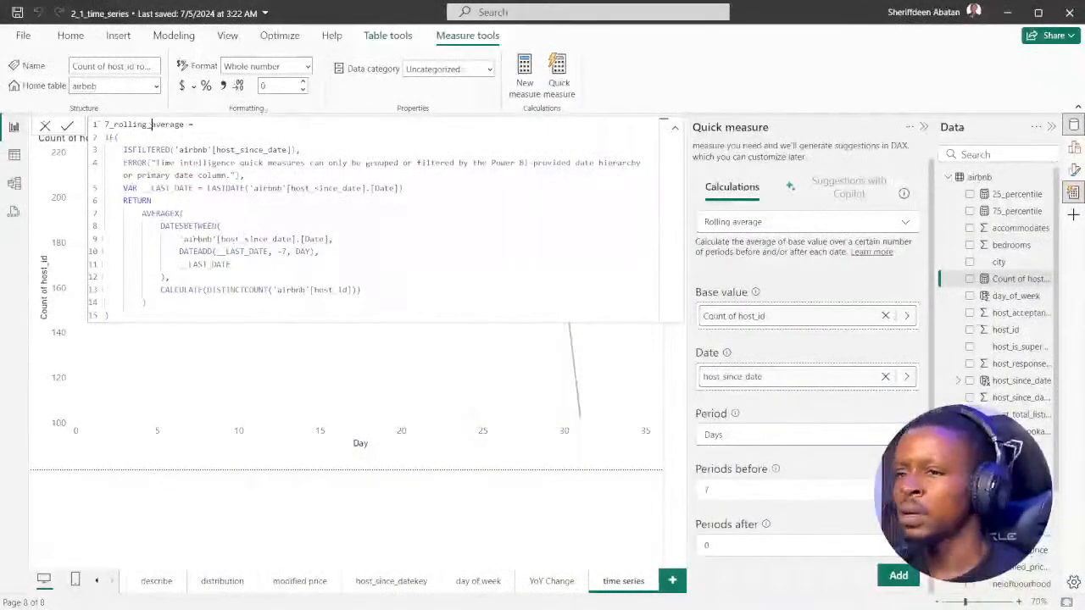
left_click(68, 124)
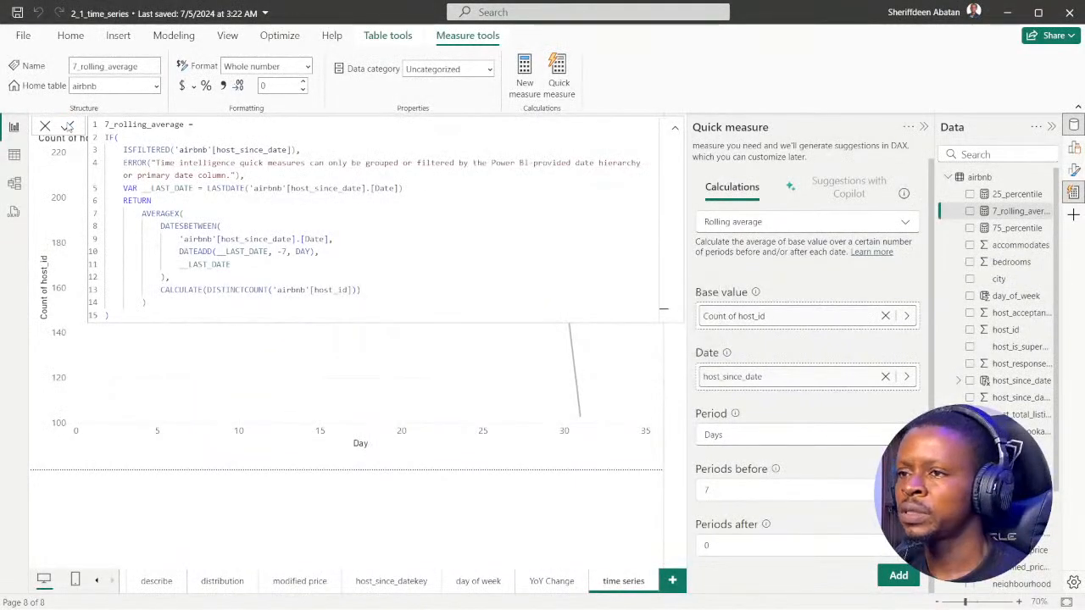
left_click(143, 468)
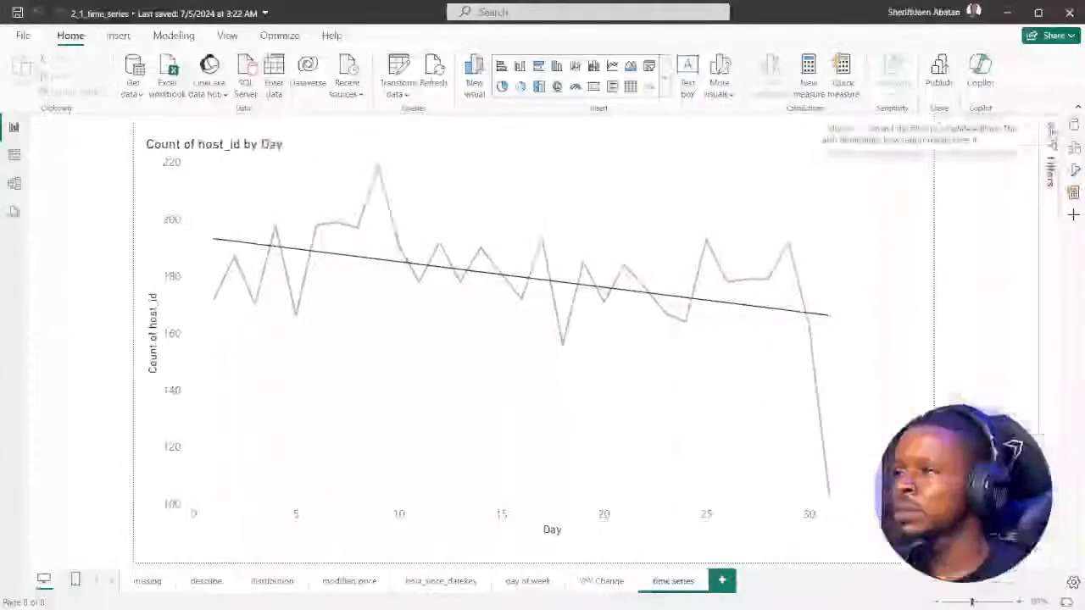
Start a second quick measure and choose Rolling average as its calculation
left_click(1051, 127)
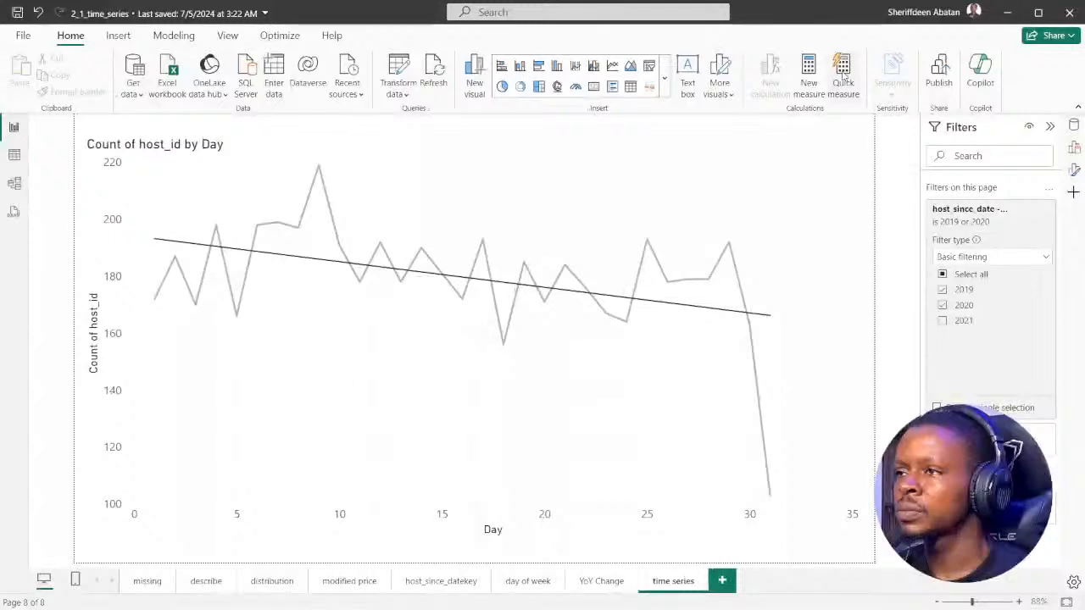
left_click(1050, 127)
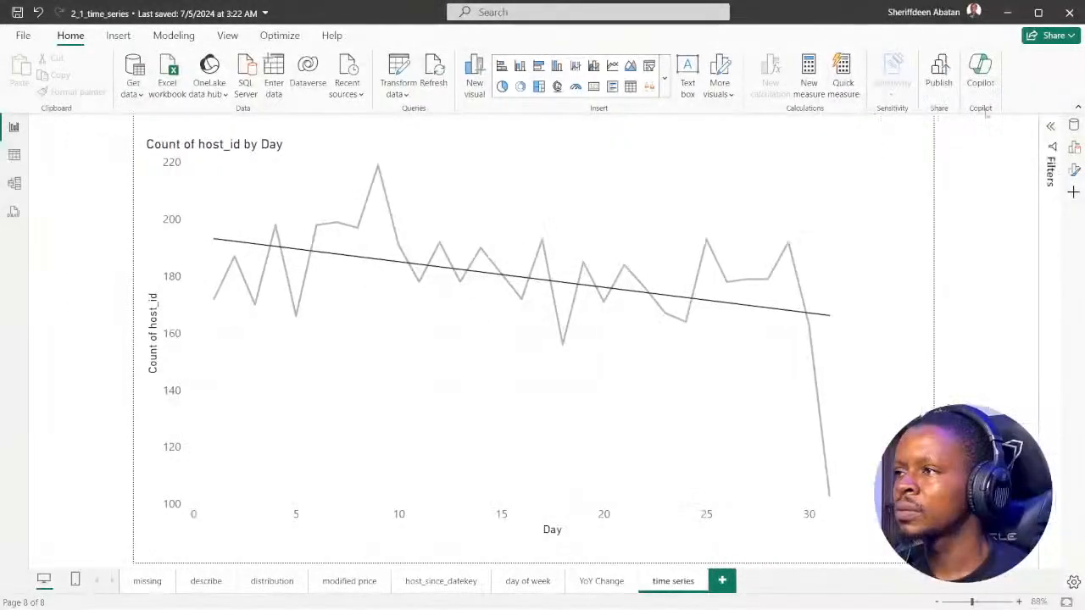
left_click(848, 75)
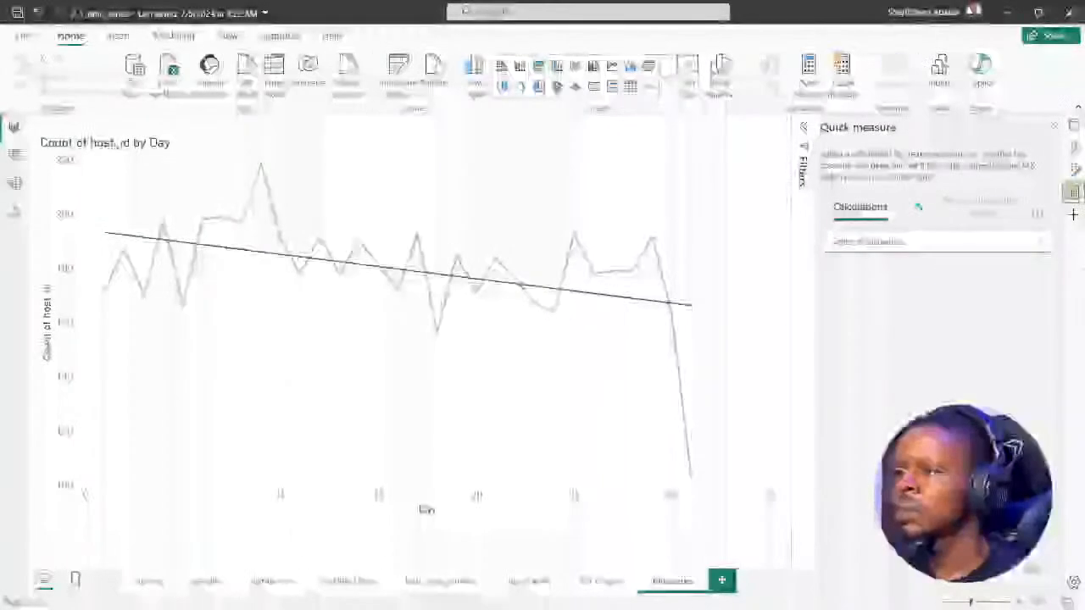
scroll(918, 360, "down", 3)
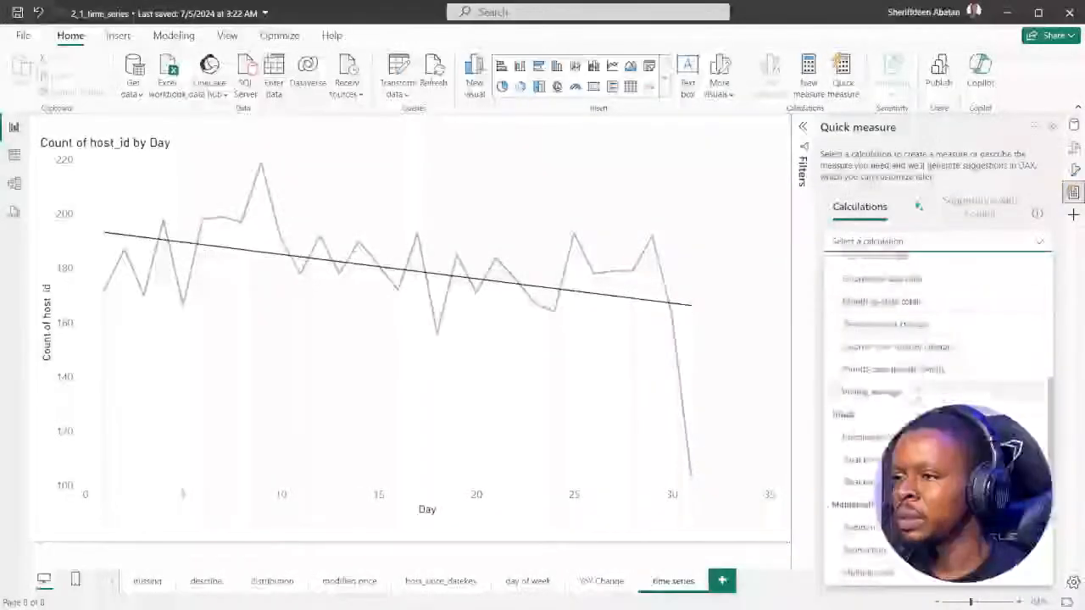
left_click(896, 394)
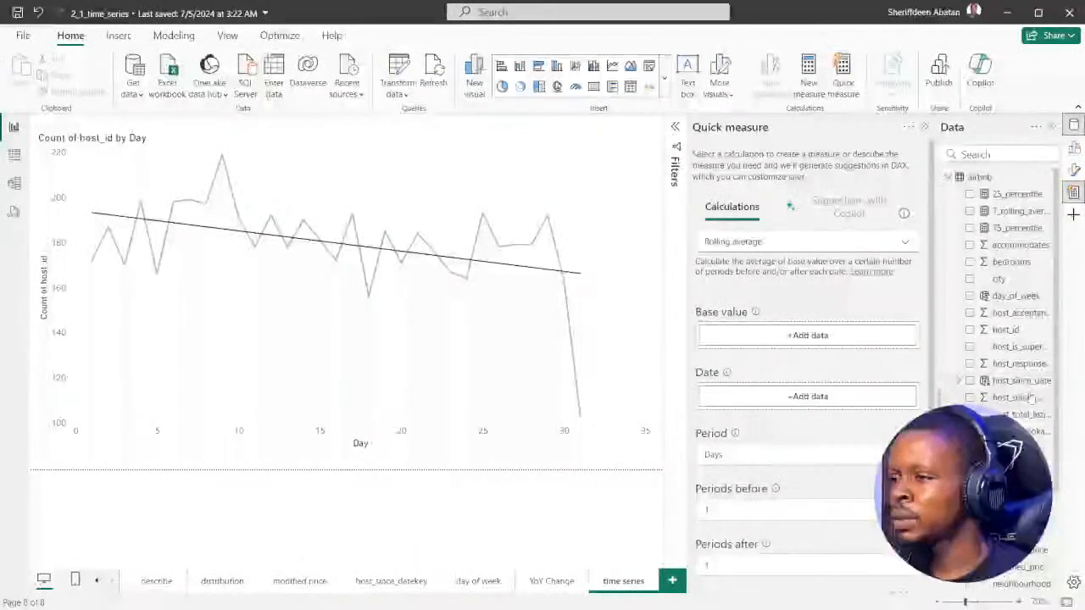
Use the distinct count of host_id as the second measure's base value and host_since_date as its date
left_click_drag(1006, 330, 795, 336)
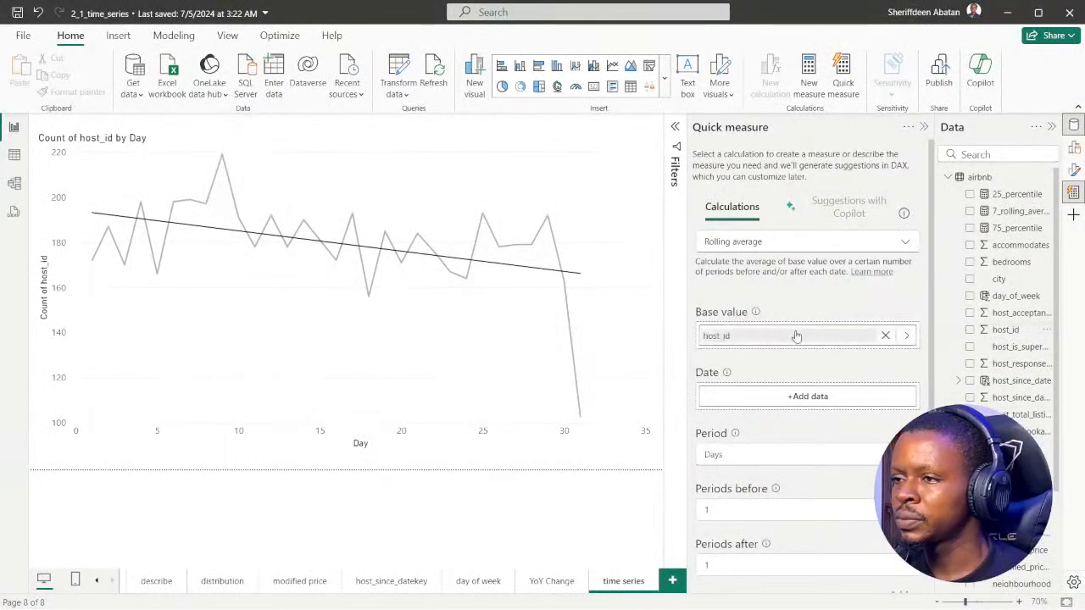
left_click(906, 335)
left_click(1051, 371)
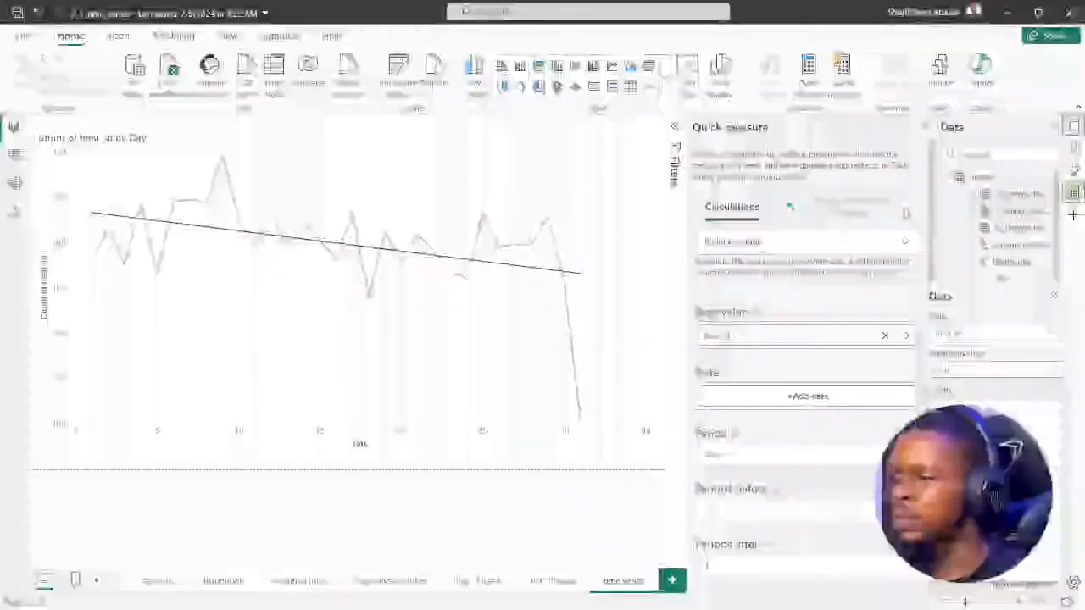
left_click(1023, 395)
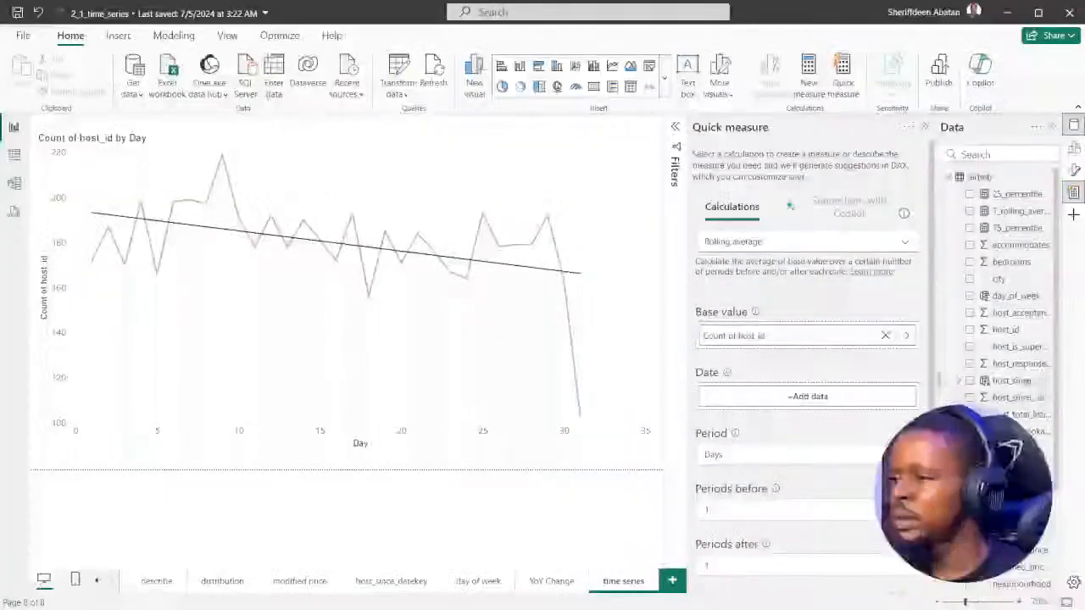
left_click_drag(1023, 382, 811, 405)
Set the second rolling average to 28 periods before and 0 periods after, and add the measure
scroll(763, 450, "down", 1)
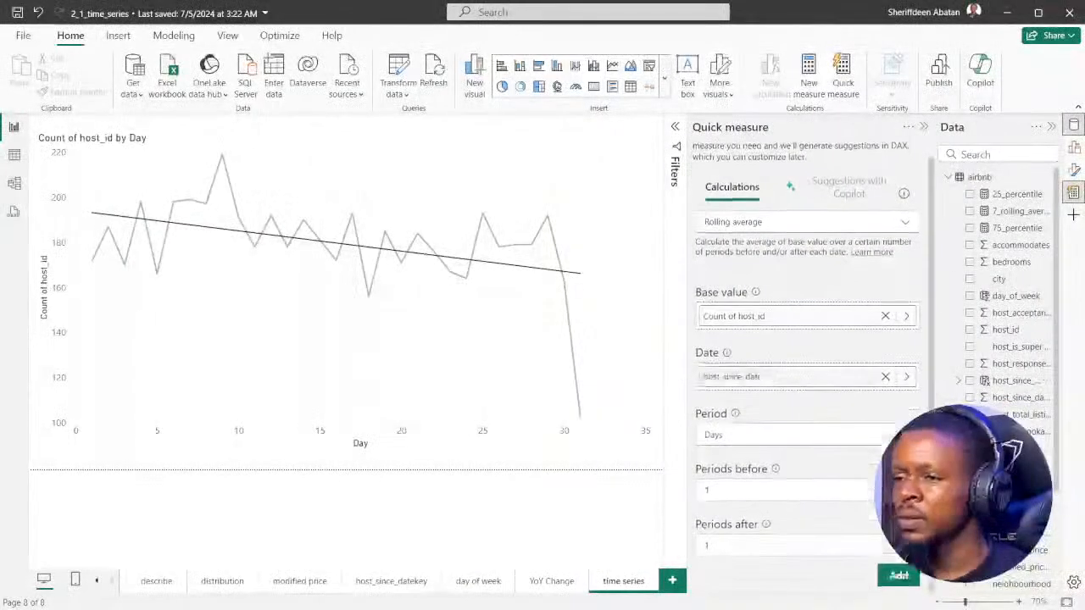
left_click_drag(721, 491, 694, 494)
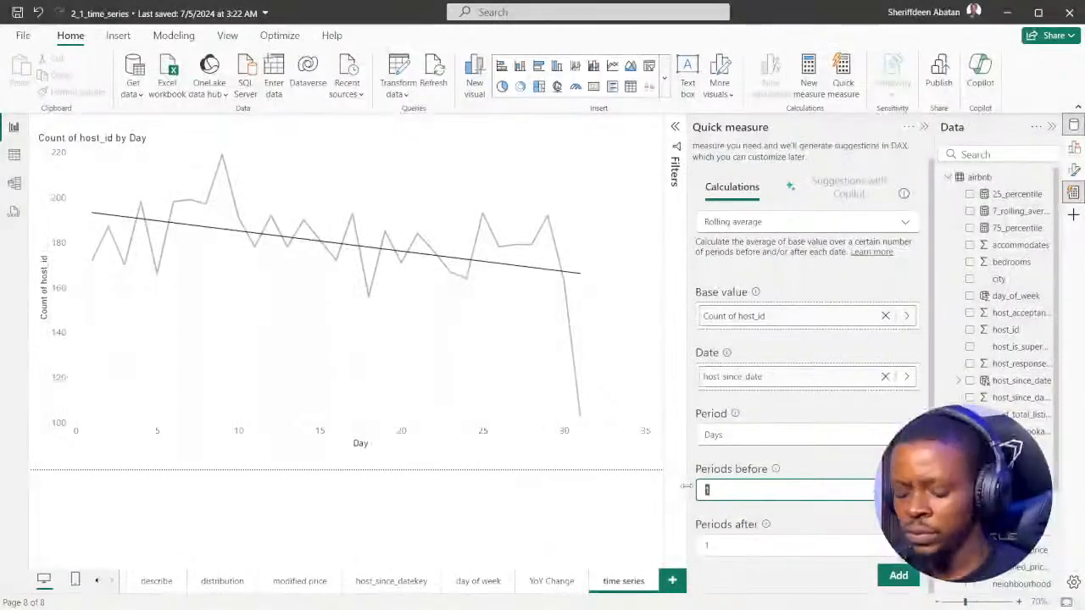
left_click(712, 546)
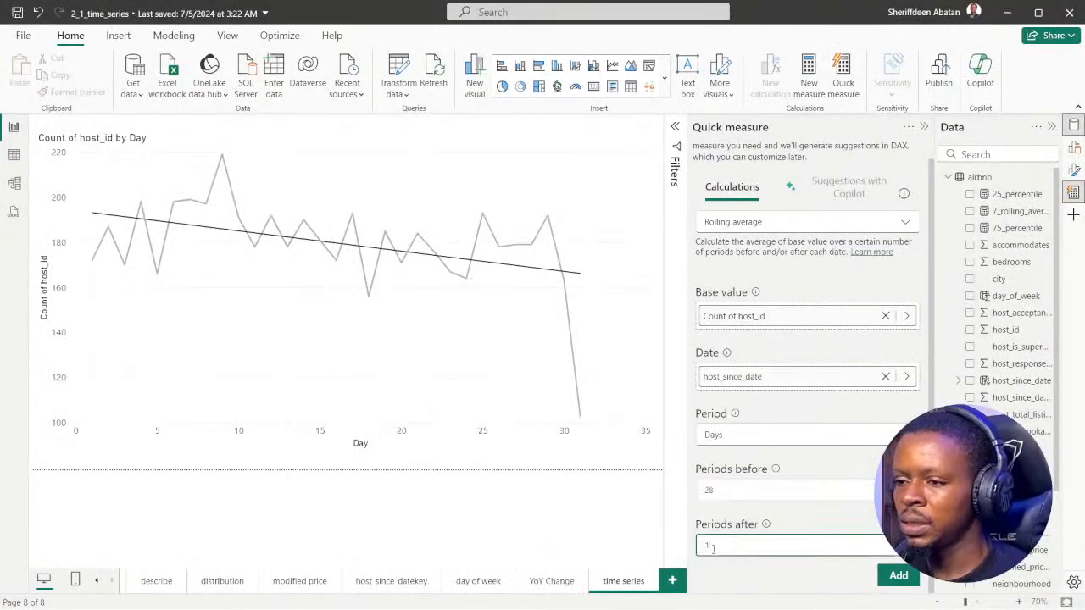
left_click_drag(712, 546, 697, 549)
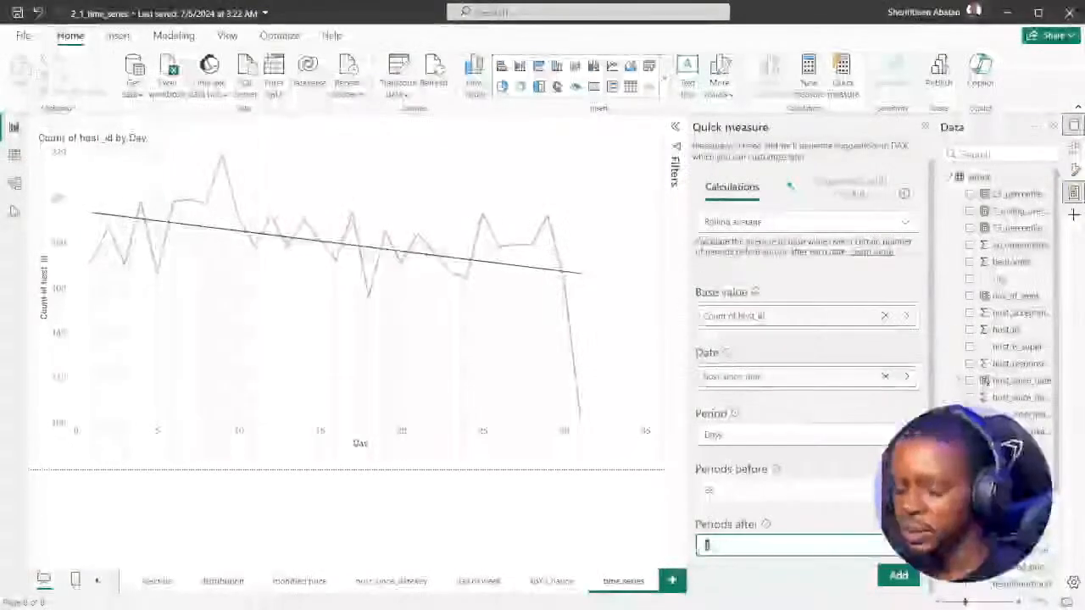
left_click(814, 524)
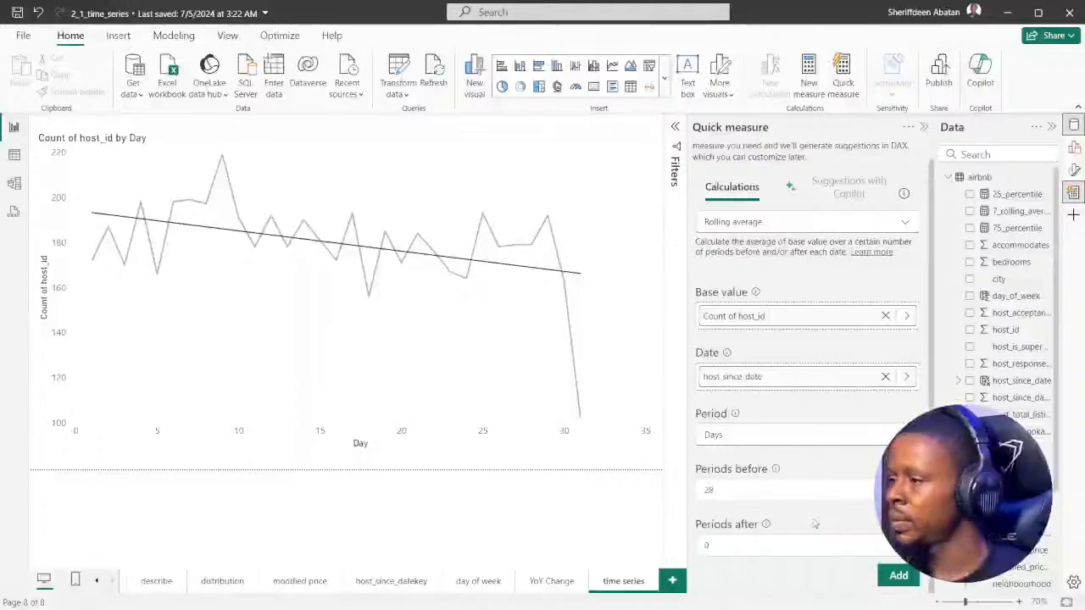
left_click(898, 576)
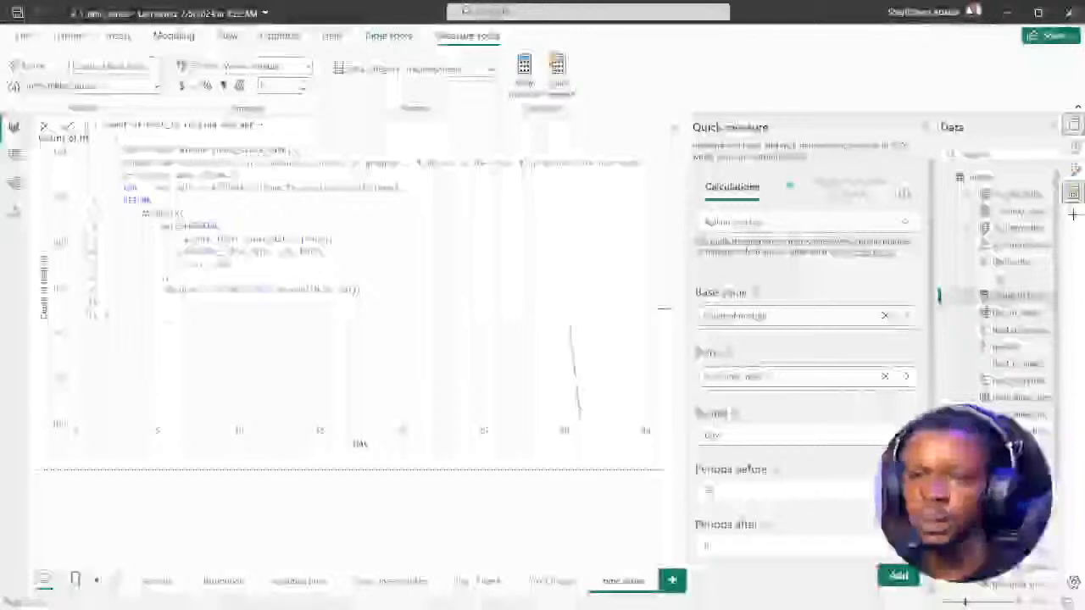
Rename the second measure as 28_rolling_average in its formula, commit it and close the formula editor
left_click_drag(183, 124, 109, 125)
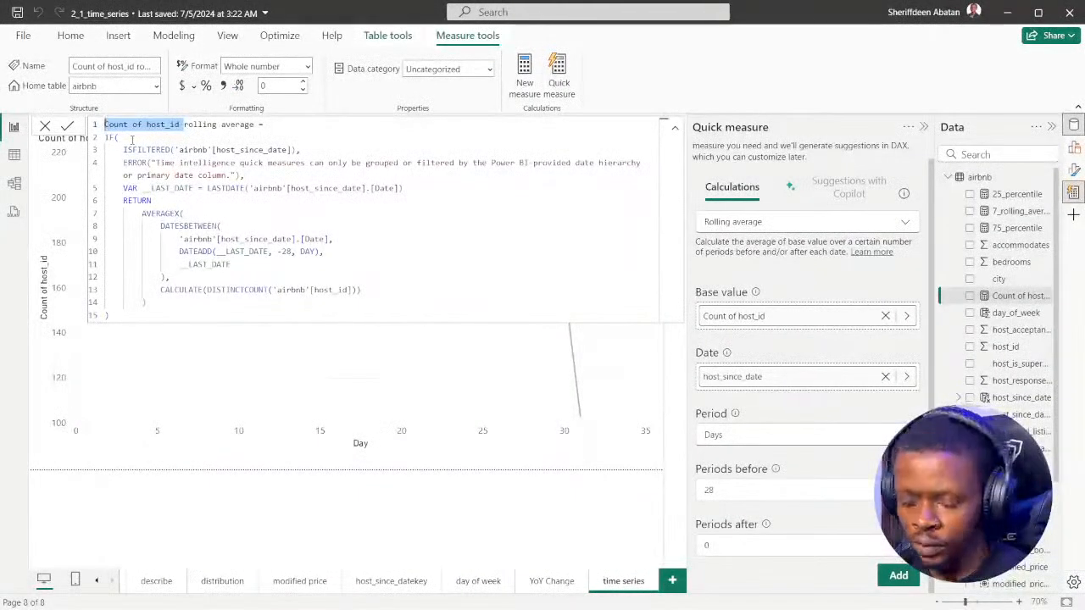
type("28")
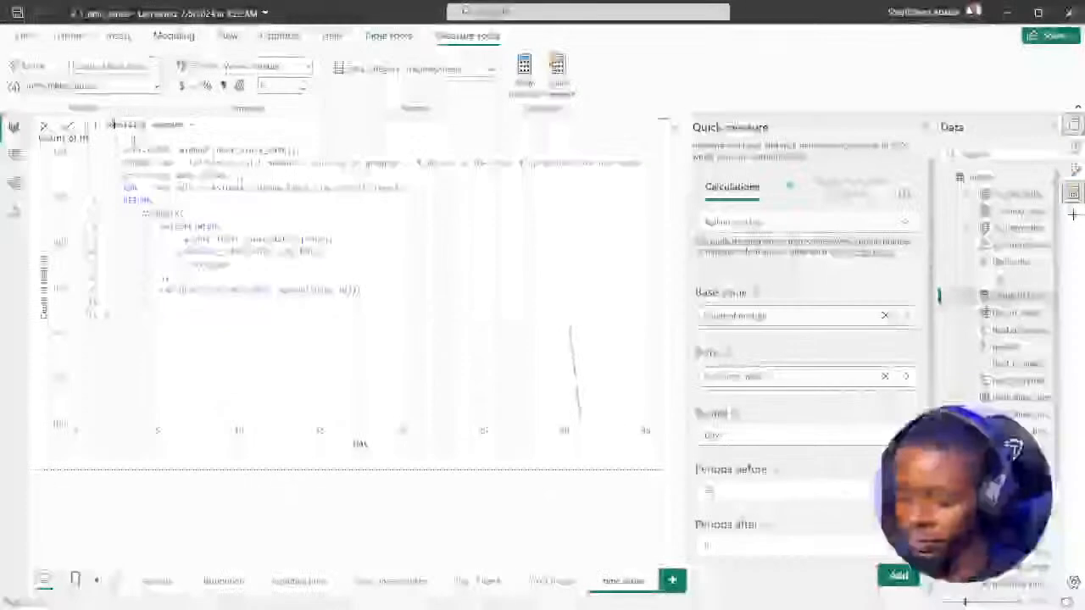
type("_")
key("Right")
key("Right")
key("Right")
key("Right")
key("Right")
key("Right")
key("Right")
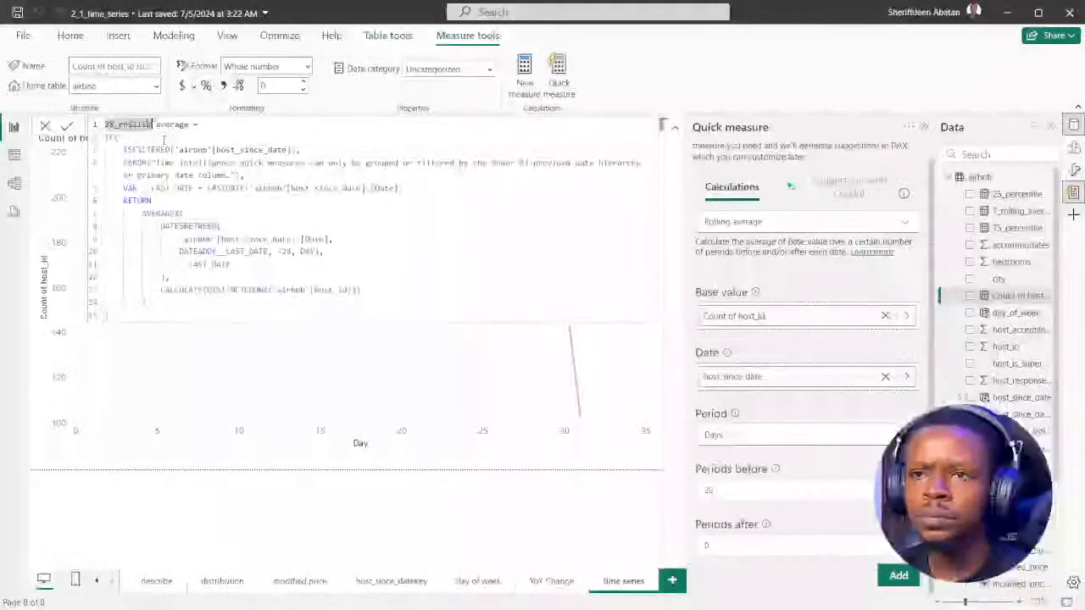
key("Delete")
type("_")
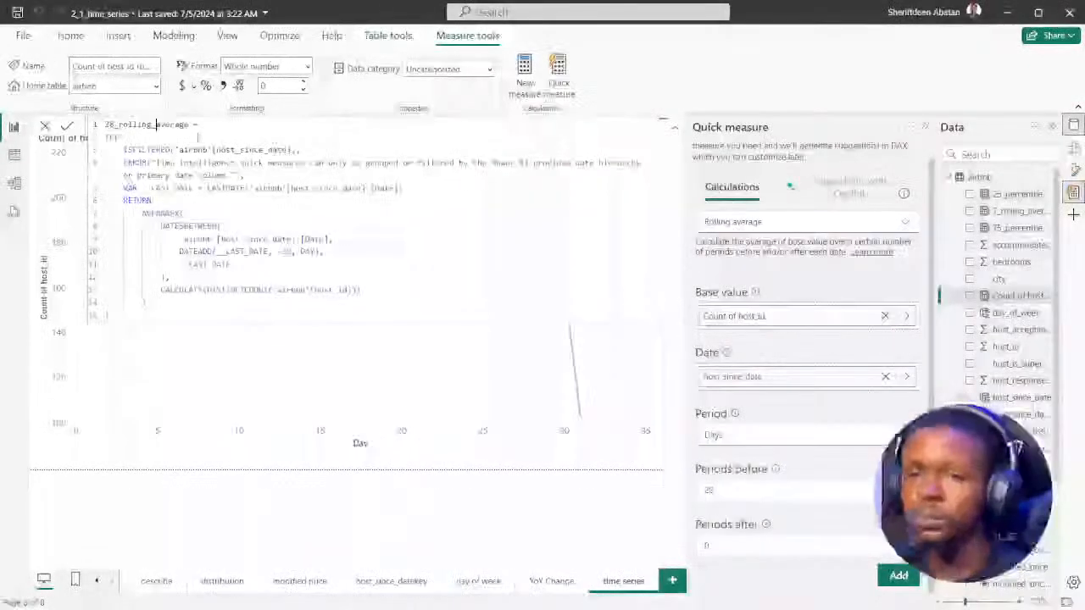
left_click(67, 126)
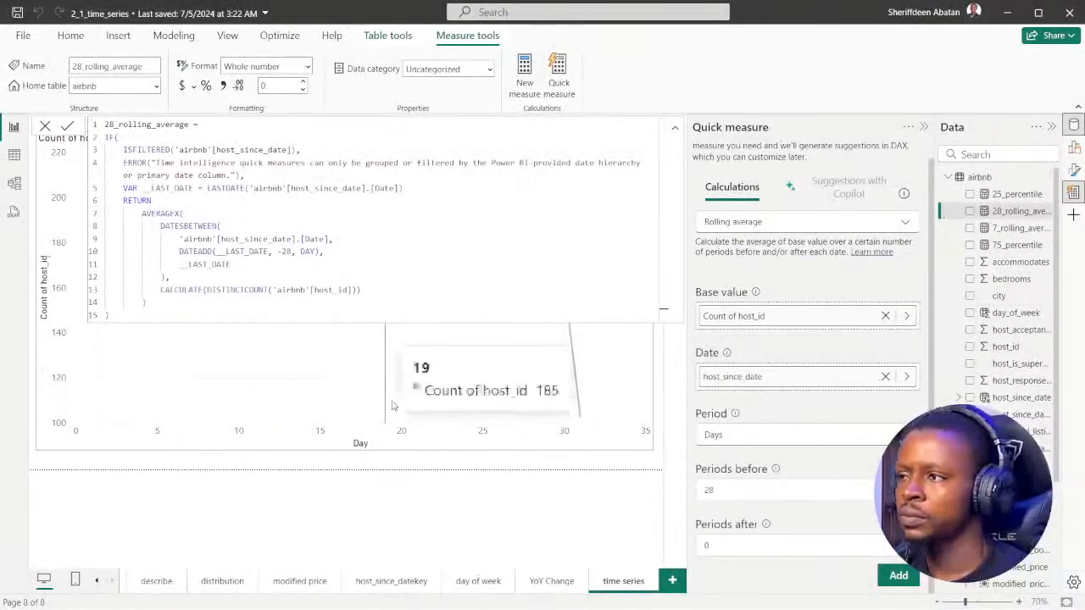
left_click(88, 472)
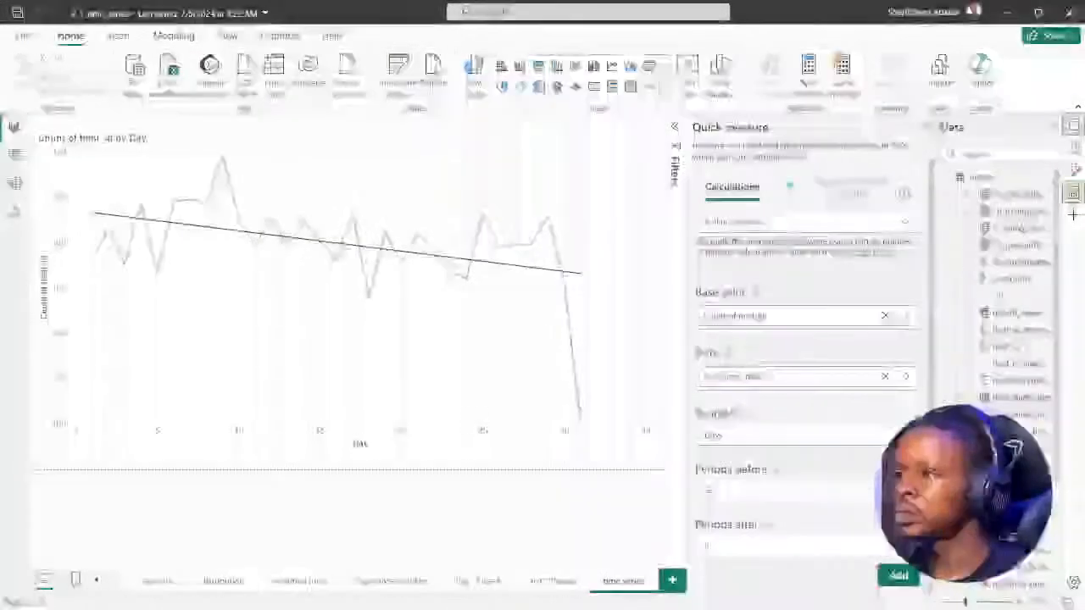
Close the Quick measure pane in Power BI Desktop, and advance DataCamp's rolling averages exercise to instruction 3
left_click(925, 127)
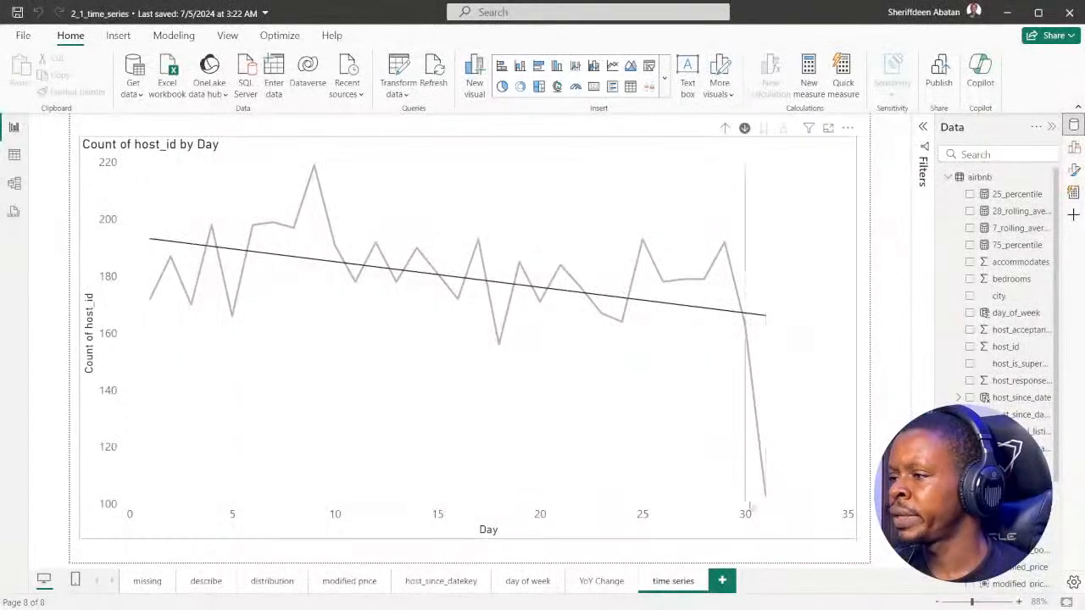
left_click(485, 594)
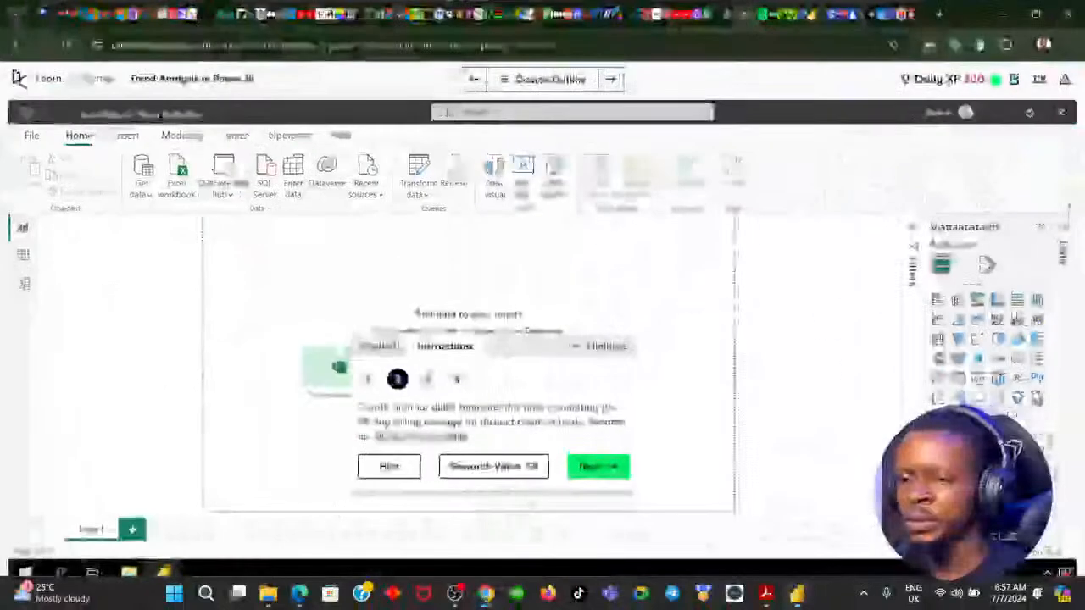
left_click(597, 467)
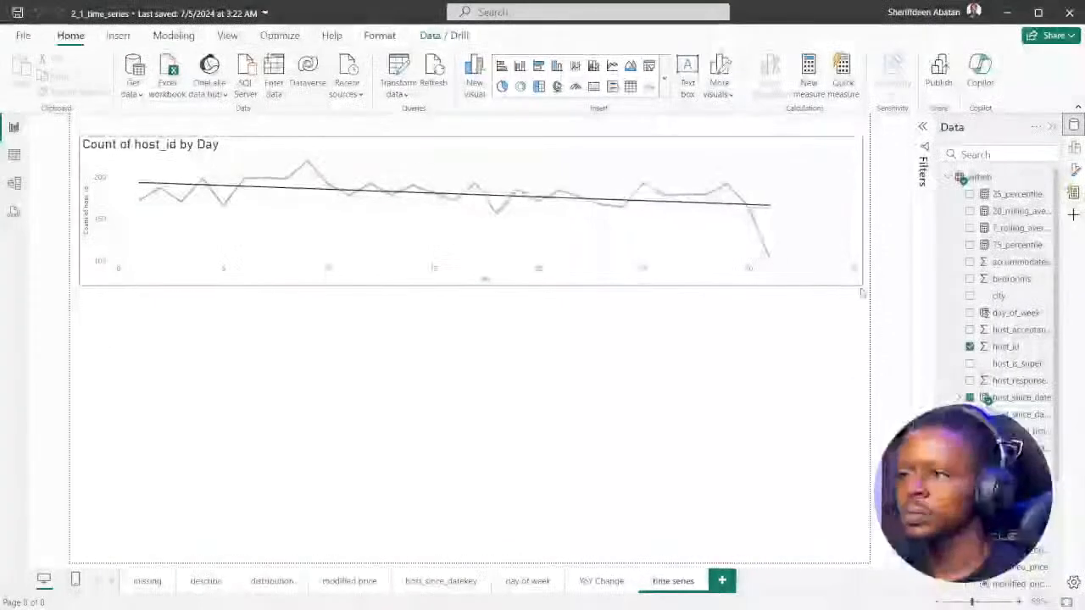
Move the Count of host_id by Day chart to the top of the page and resize it to span nearly the page width
left_click_drag(859, 289, 846, 307)
left_click_drag(558, 157, 567, 142)
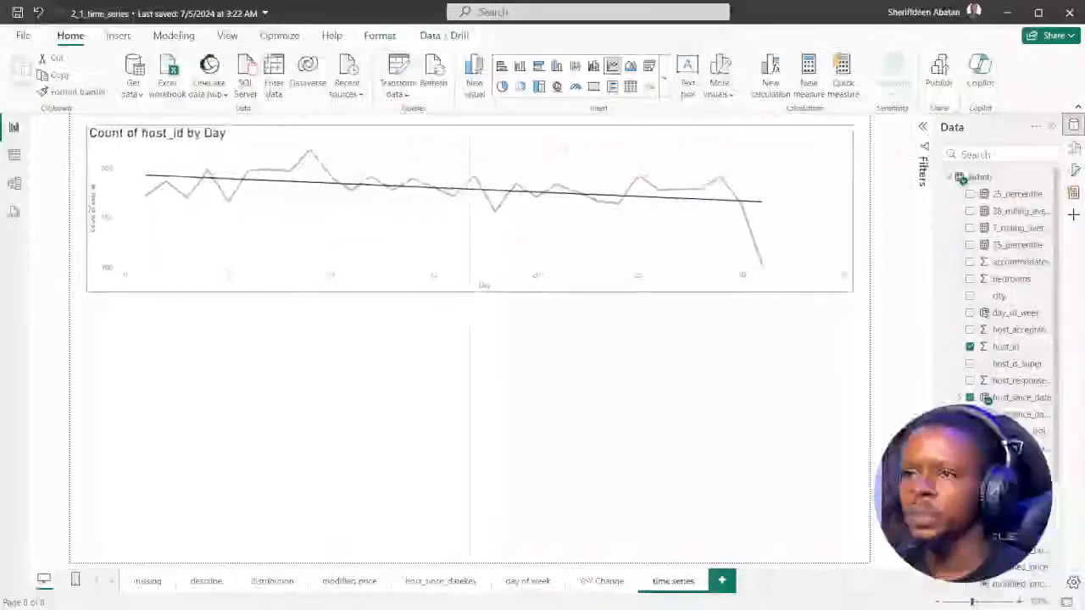
left_click_drag(853, 290, 861, 284)
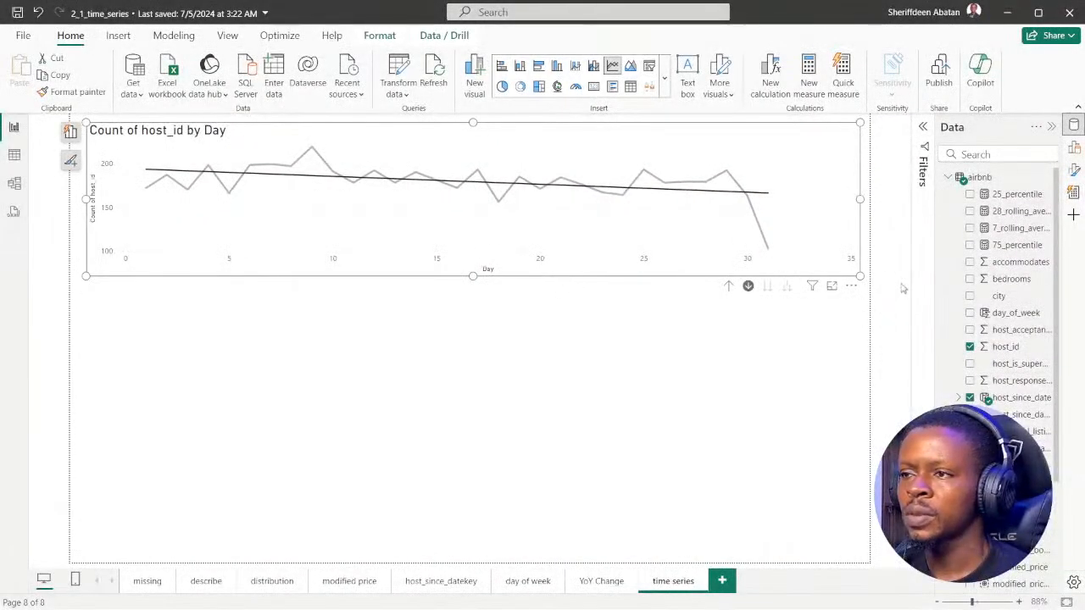
left_click_drag(859, 276, 860, 312)
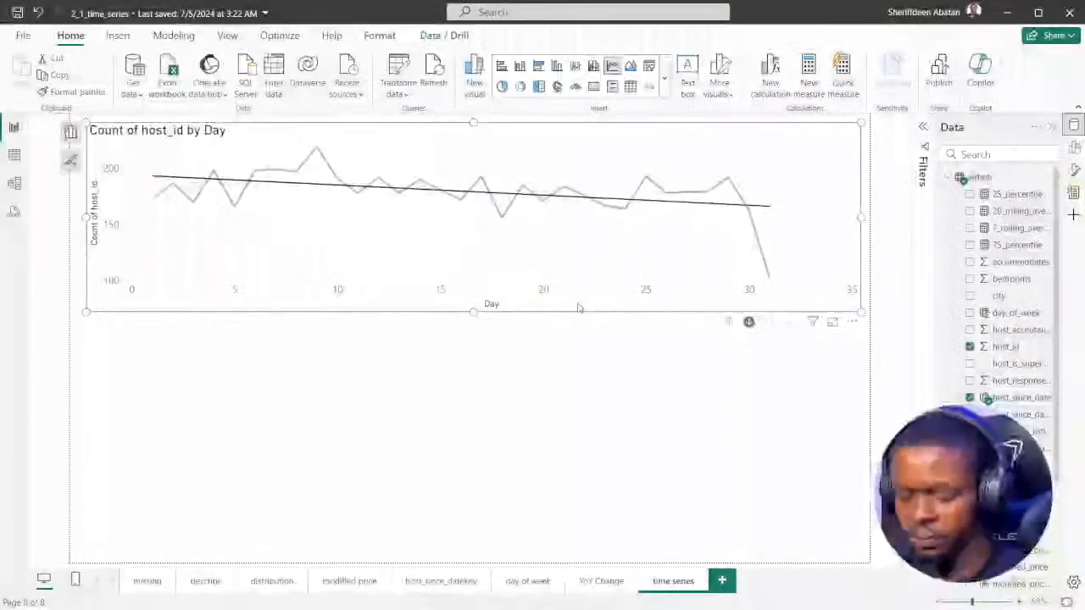
Duplicate the Count of host_id by Day chart, place the copy beneath the original, and reduce the height of both charts
key("ctrl+v")
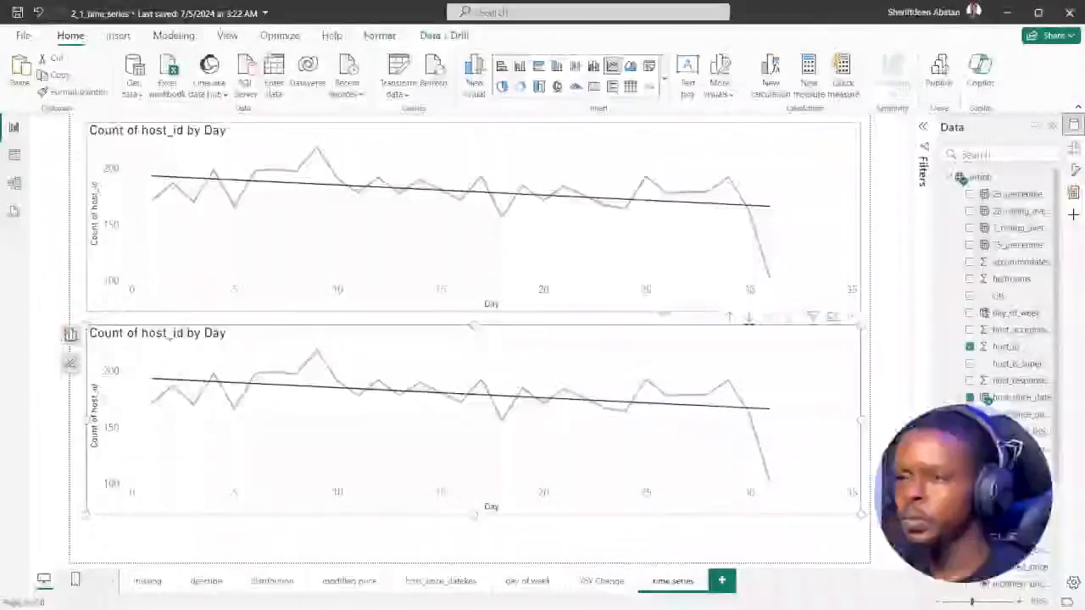
left_click(668, 310)
left_click_drag(474, 311, 474, 263)
left_click_drag(589, 337, 598, 291)
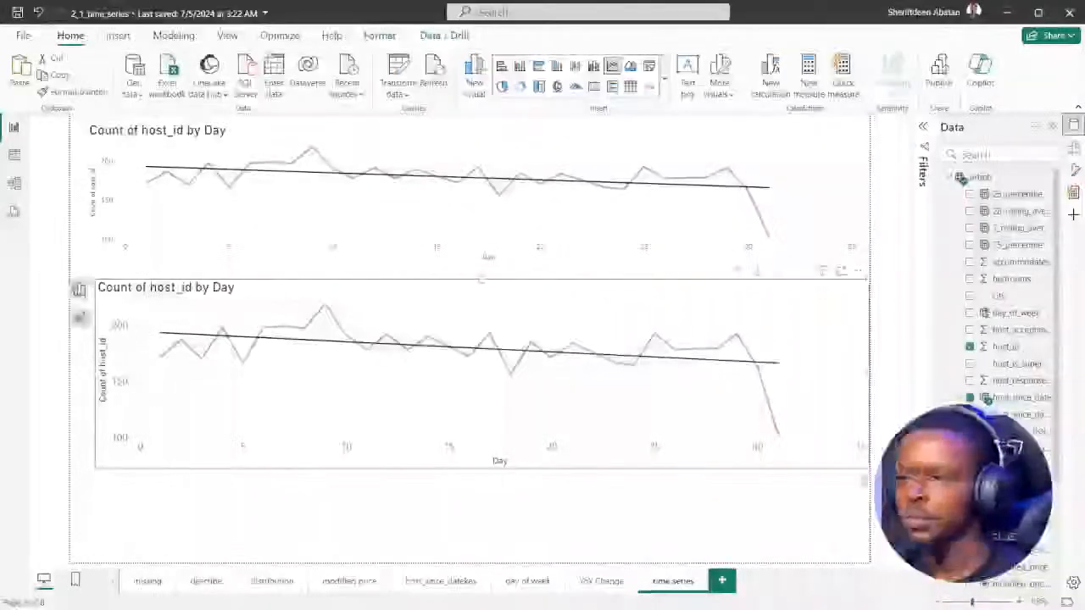
left_click_drag(871, 470, 859, 390)
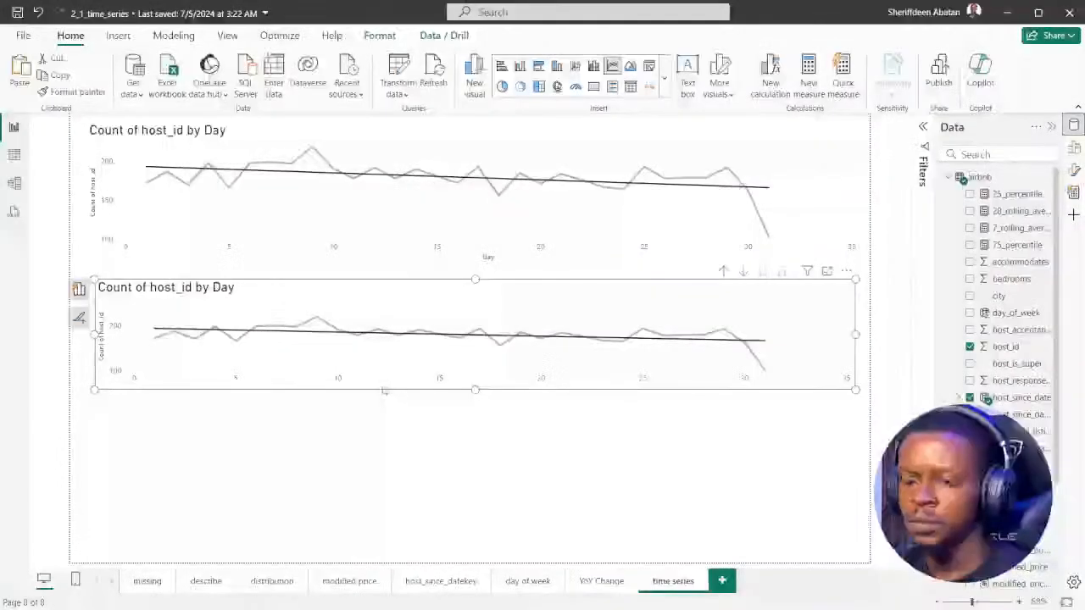
Place a third copy of the chart along the bottom of the page, and enlarge the middle chart to the top chart's left edge
left_click_drag(382, 389, 395, 552)
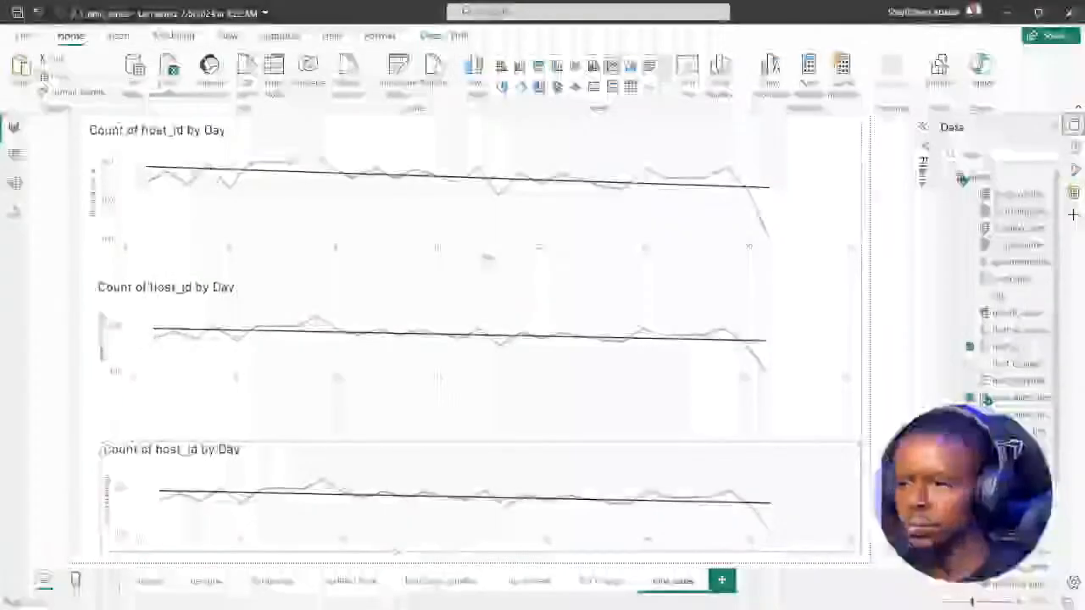
left_click_drag(100, 442, 86, 408)
left_click(165, 390)
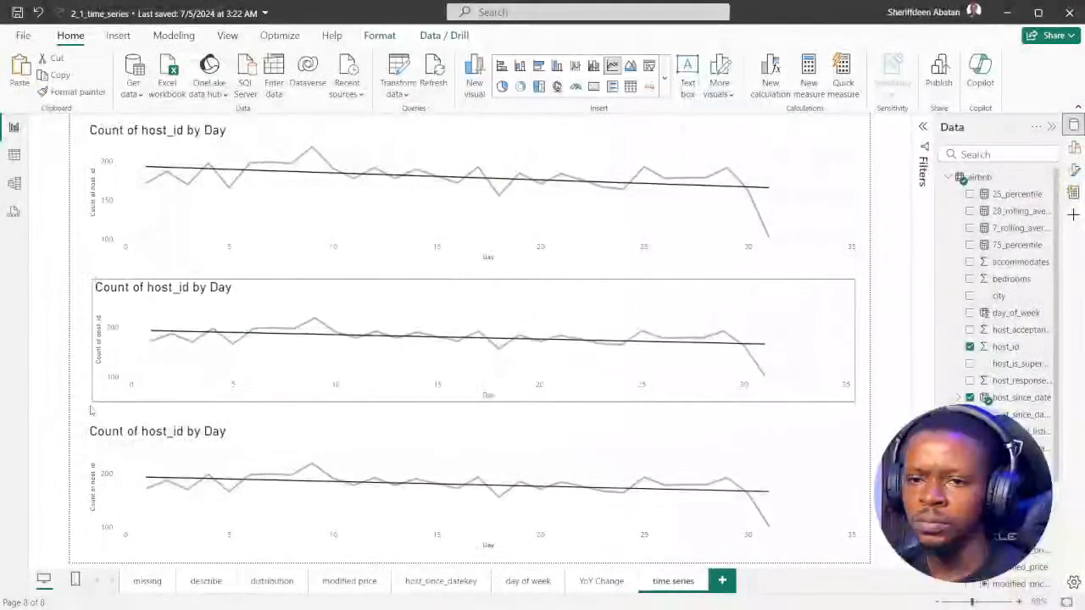
Fine-tune the edges of the three stacked charts so their widths match and the gaps between them narrow
left_click(169, 256)
left_click_drag(85, 265, 86, 267)
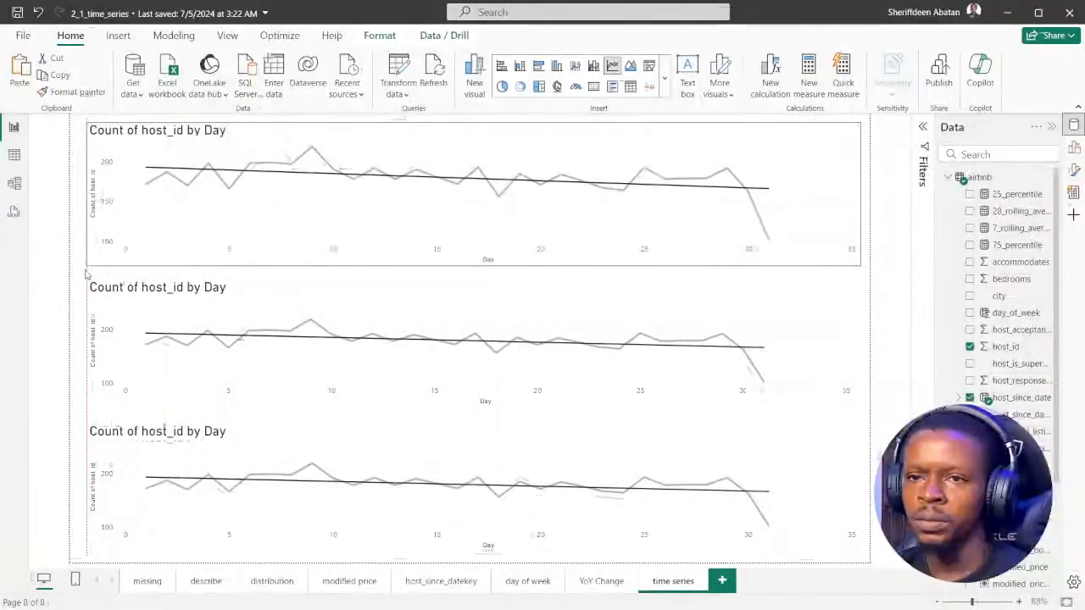
left_click(254, 288)
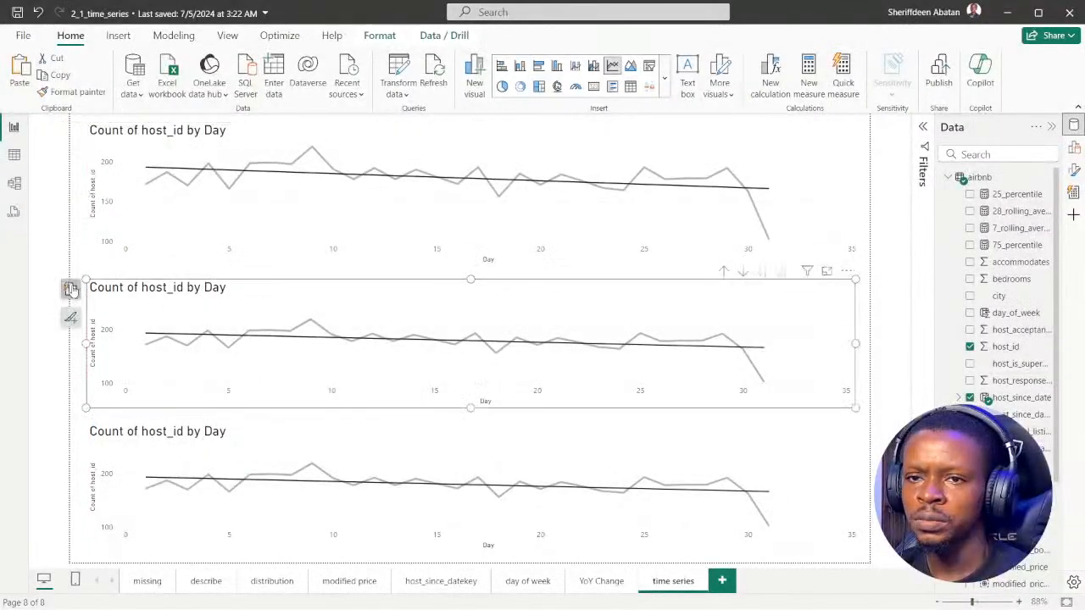
left_click_drag(86, 280, 84, 274)
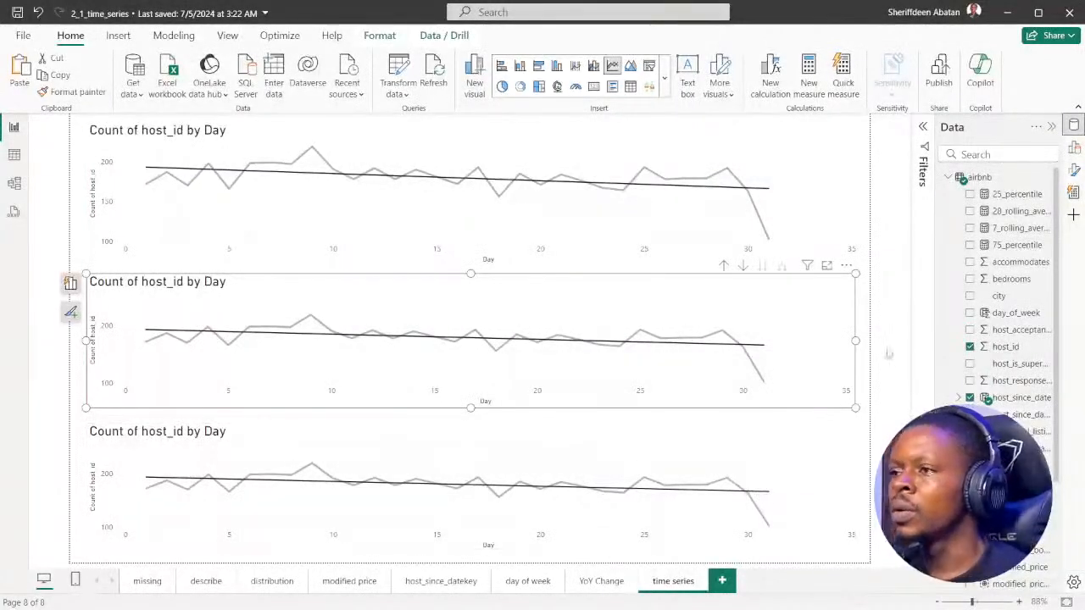
left_click_drag(856, 341, 862, 341)
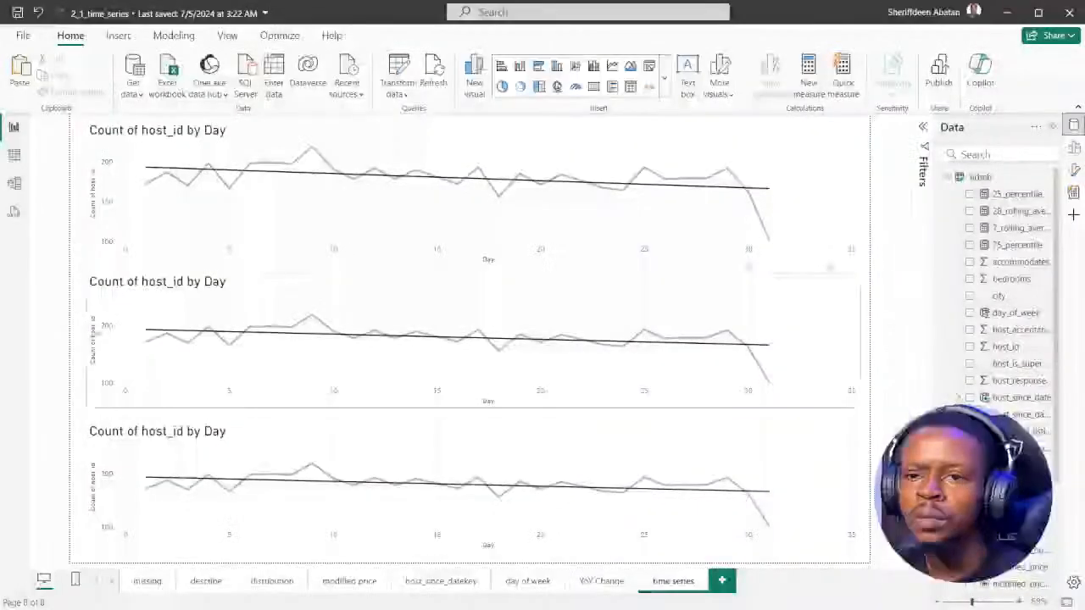
left_click(93, 342)
left_click_drag(87, 342, 87, 343)
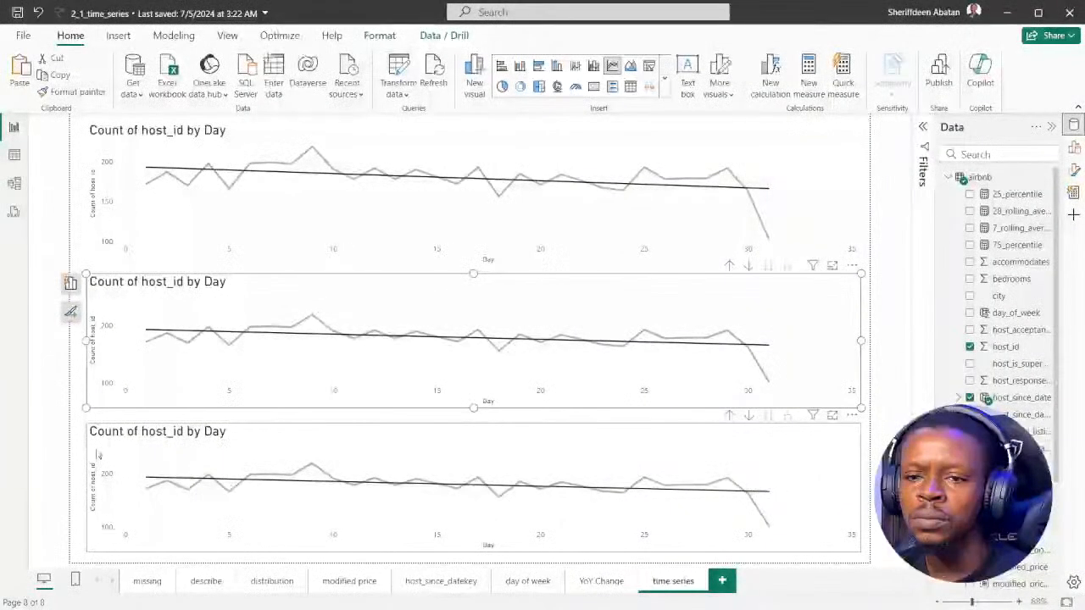
left_click(86, 492)
left_click_drag(86, 491, 87, 491)
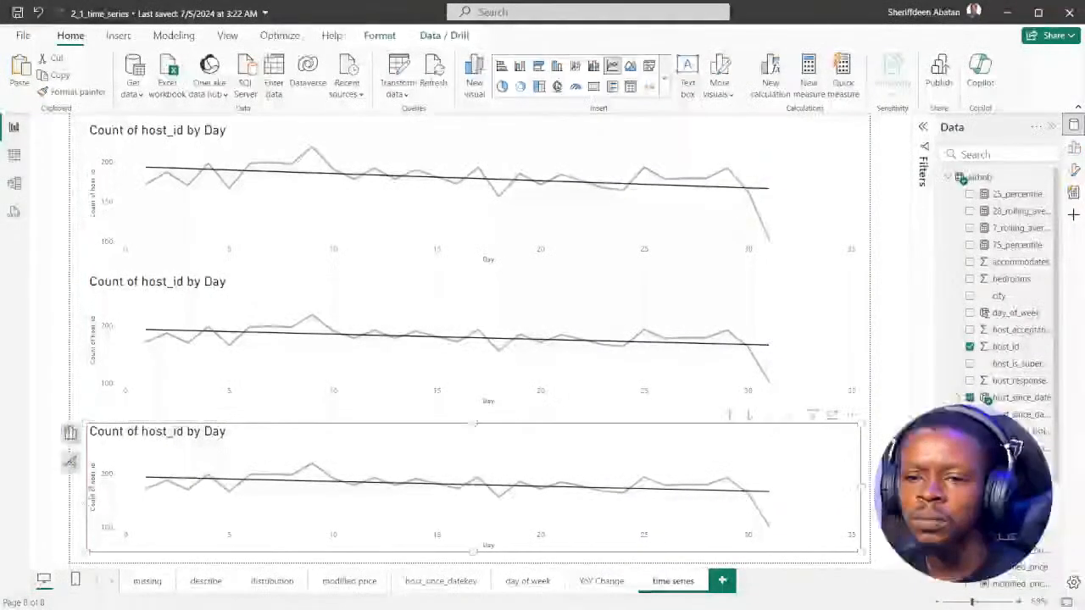
left_click(77, 506)
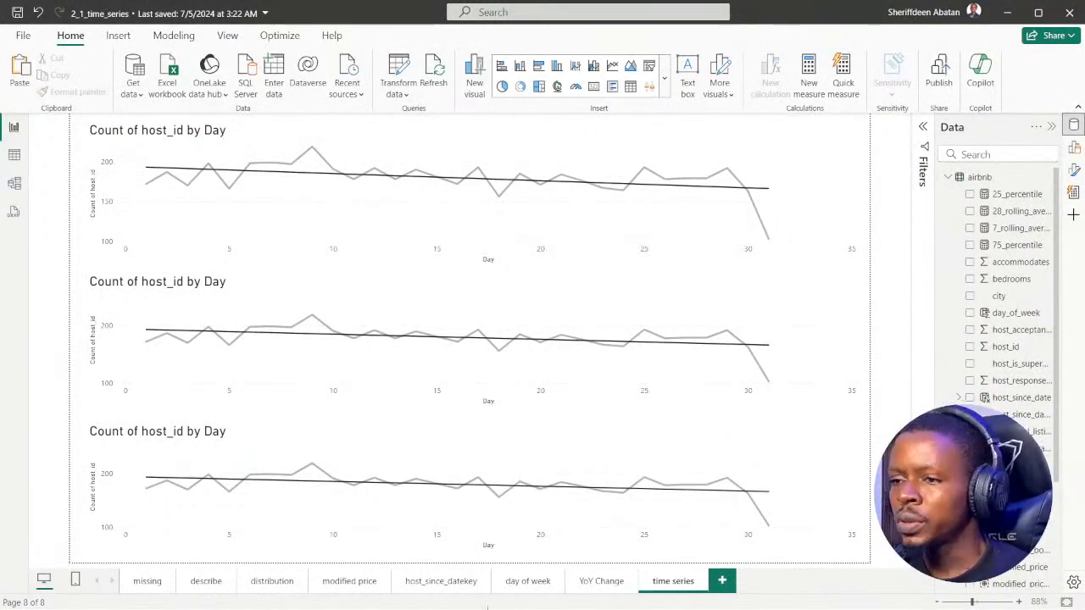
Check the DataCamp instructions, and add 7_rolling_average to the middle chart's Y-axis in Power BI Desktop
left_click(487, 594)
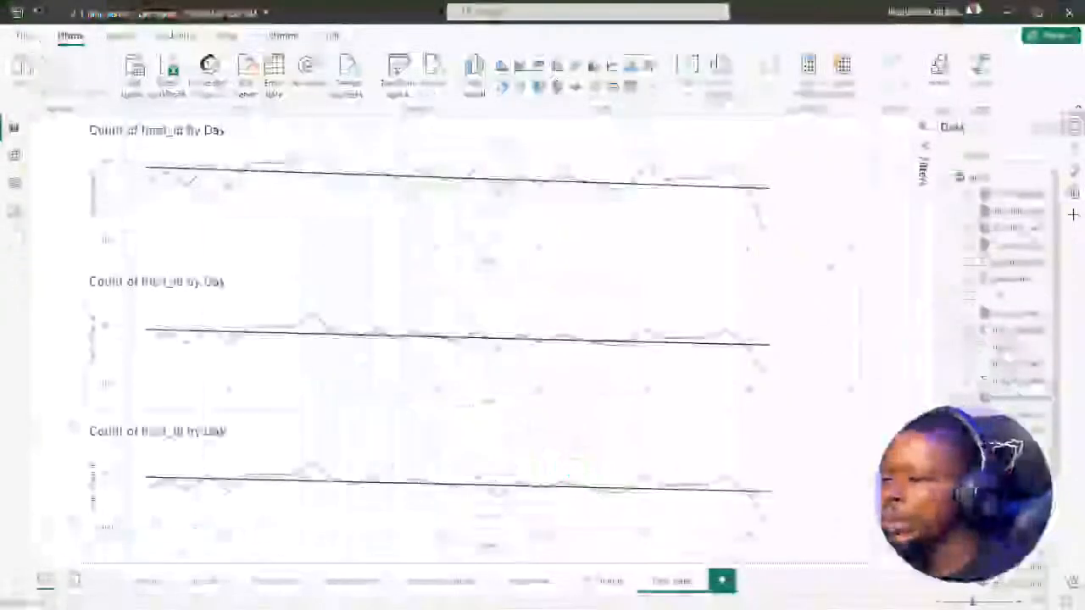
left_click(835, 290)
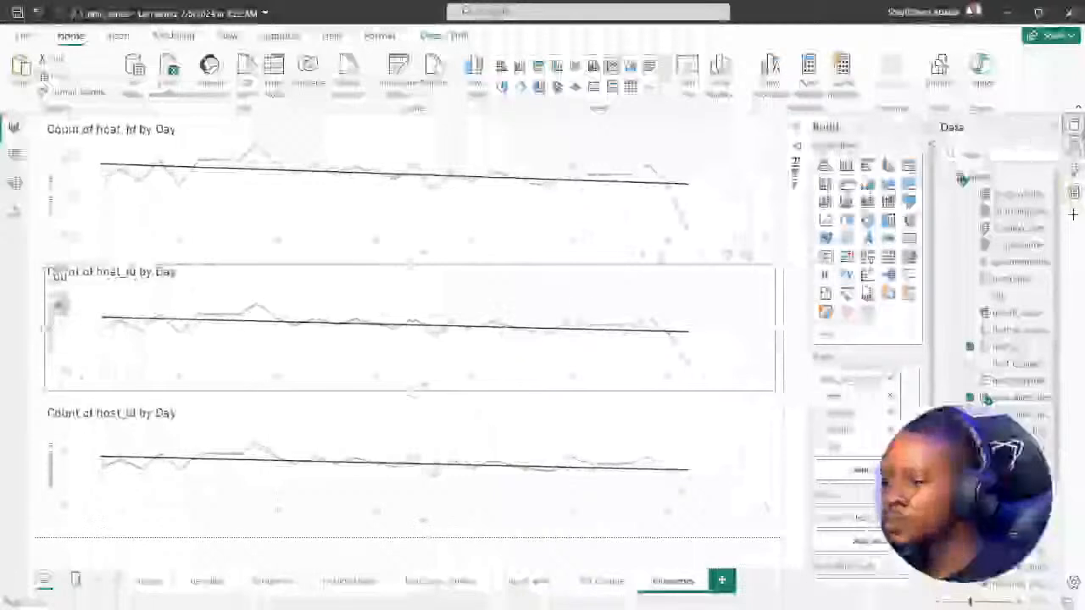
scroll(868, 292, "down", 2)
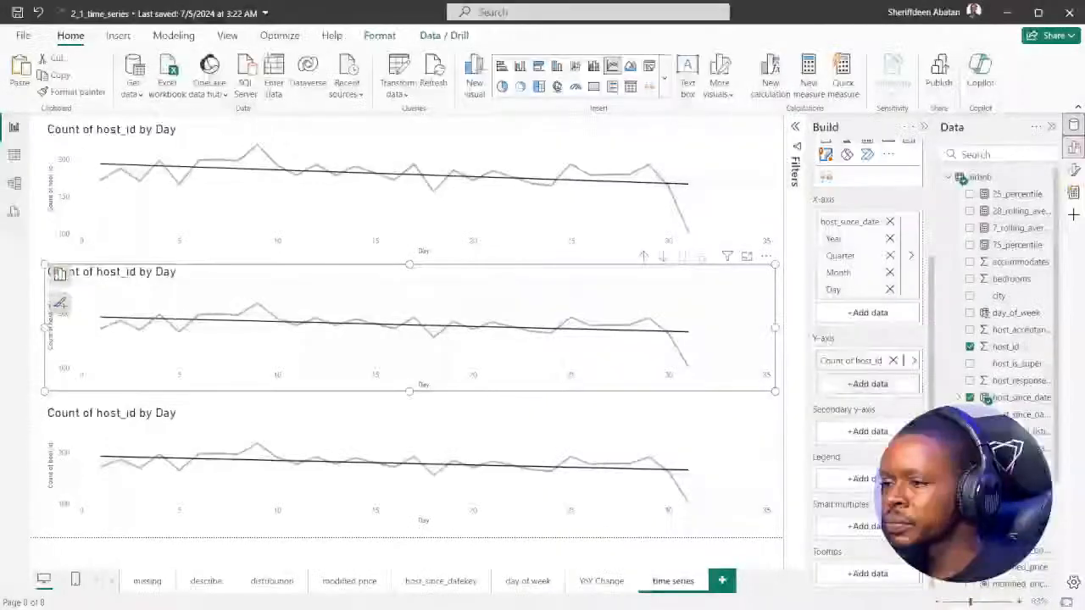
left_click(856, 386)
left_click(687, 325)
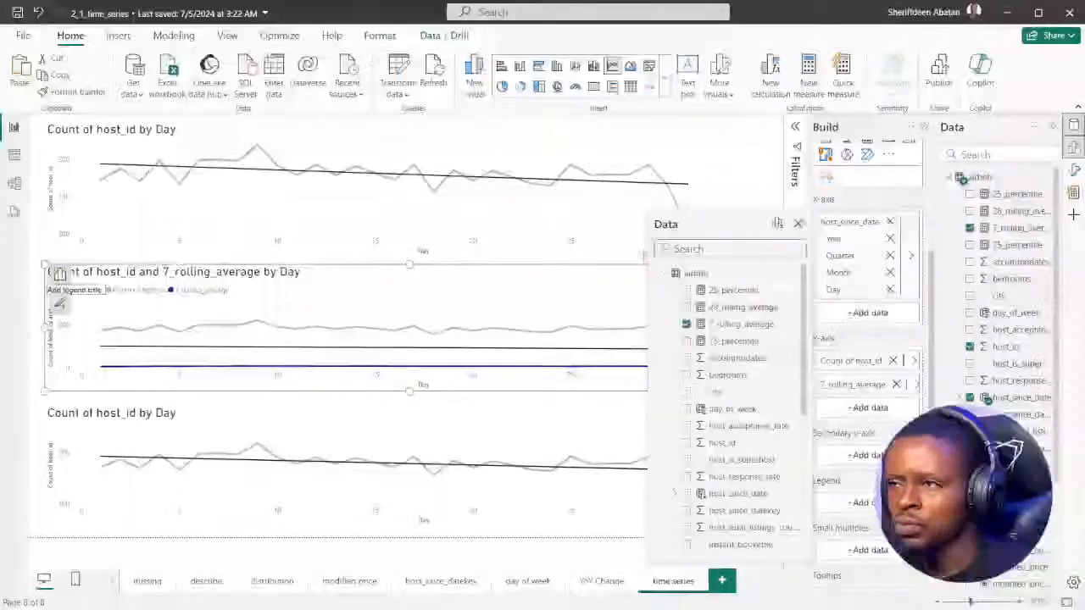
left_click(798, 224)
mouse_move(777, 393)
left_mouse_down()
mouse_move(735, 400)
mouse_move(779, 392)
left_mouse_up()
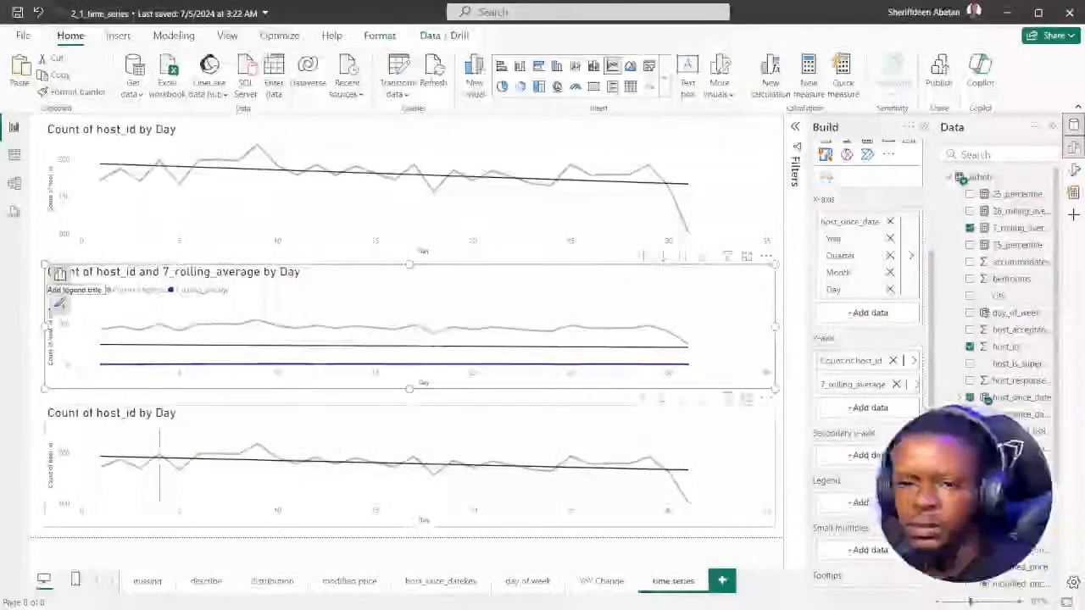
Add the 28_rolling_average measure to the bottom chart's Y-axis
left_click(219, 411)
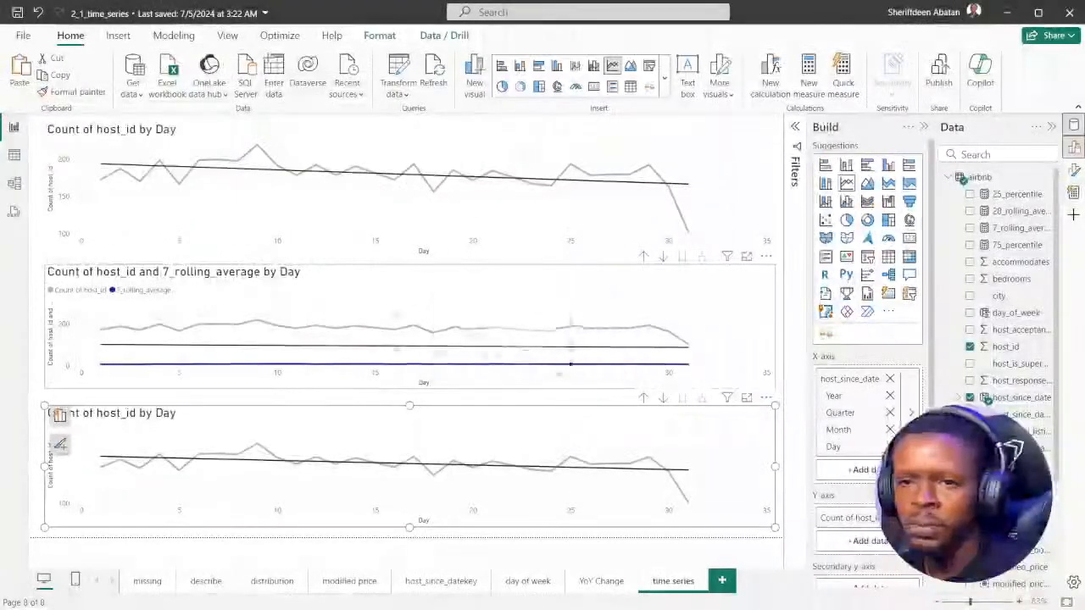
scroll(874, 397, "down", 3)
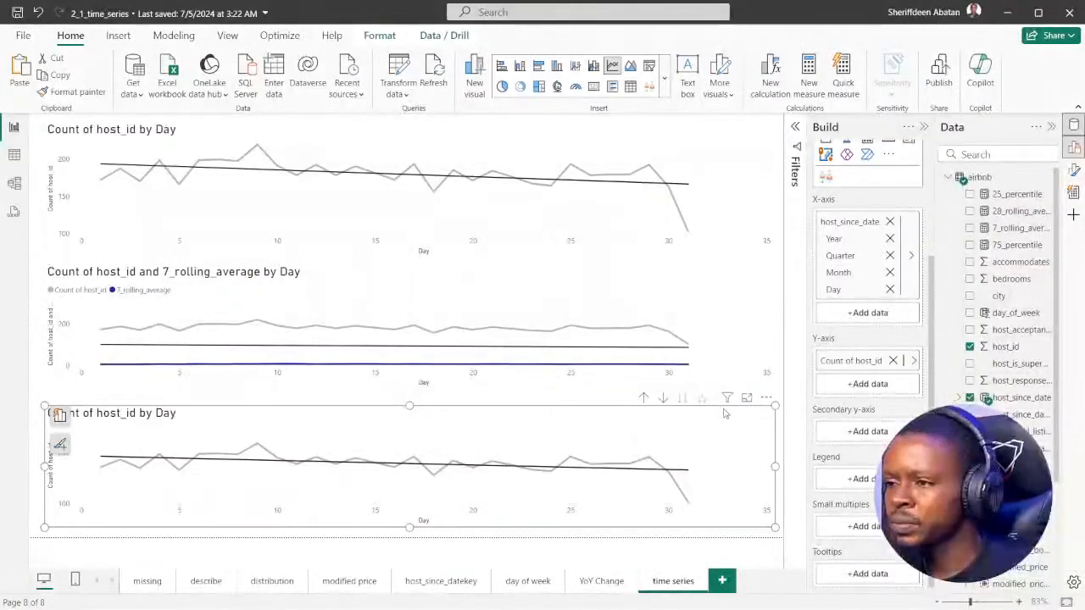
left_click(868, 384)
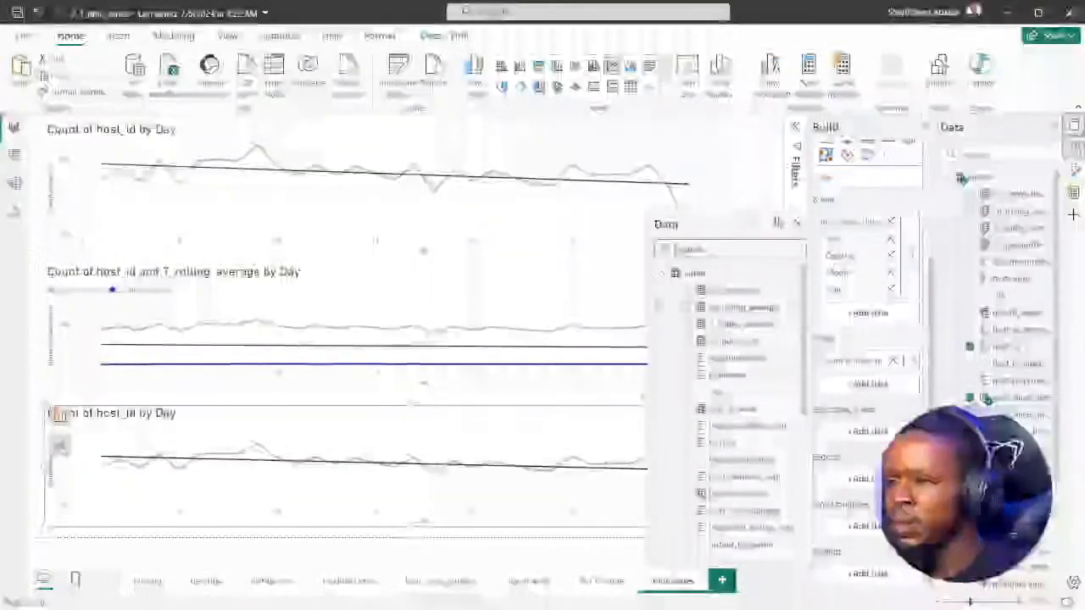
left_click(686, 307)
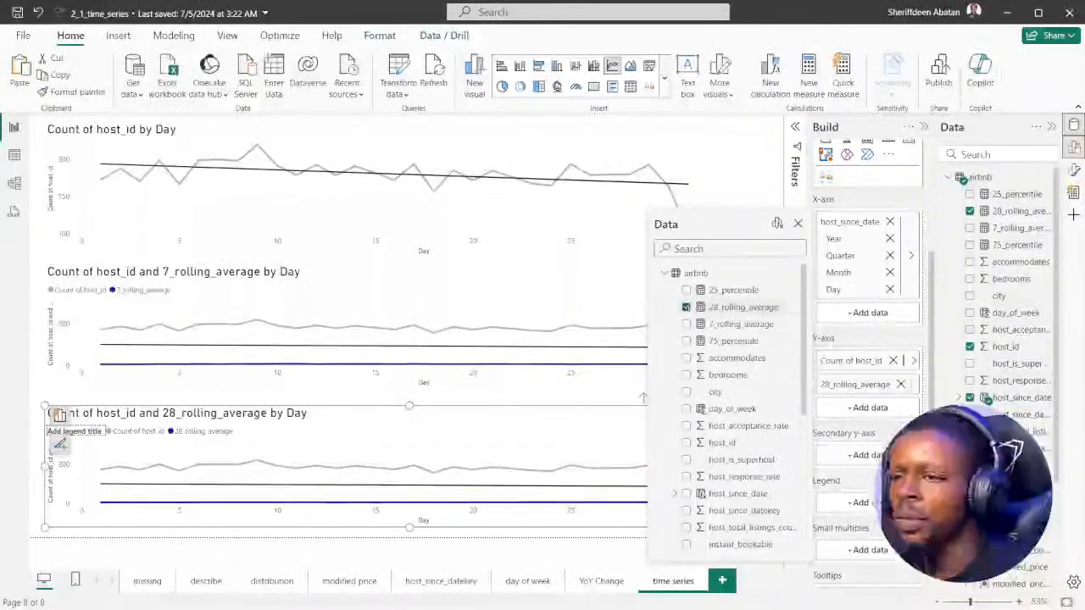
left_click(797, 225)
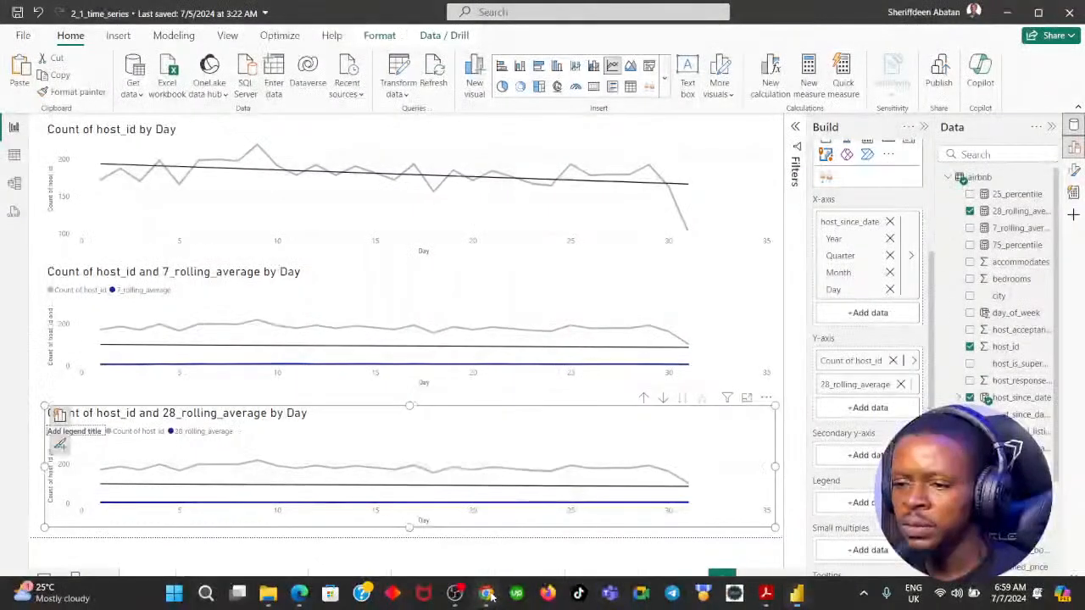
Recheck the DataCamp instructions, and remove Count of host_id from the Y-axes of the bottom and middle charts in Power BI Desktop
left_click(486, 595)
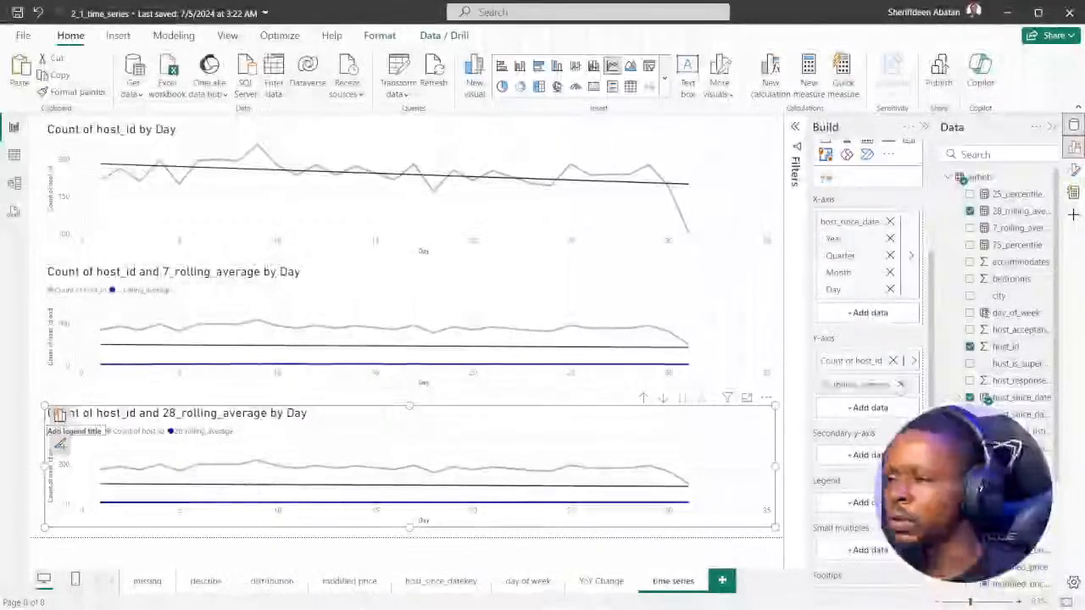
left_click(893, 361)
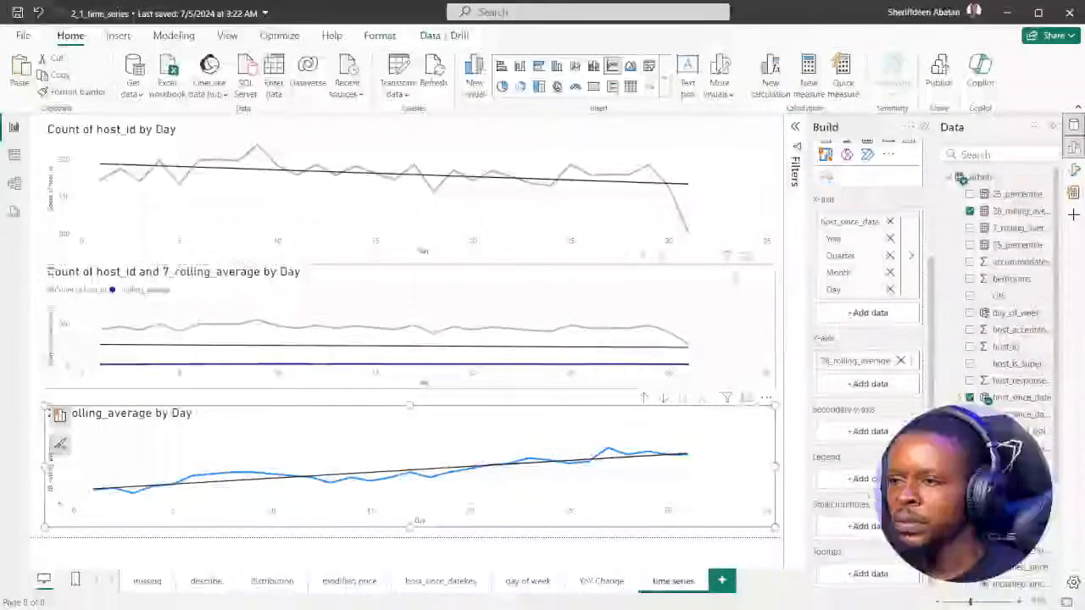
left_click(51, 273)
scroll(890, 274, "down", 3)
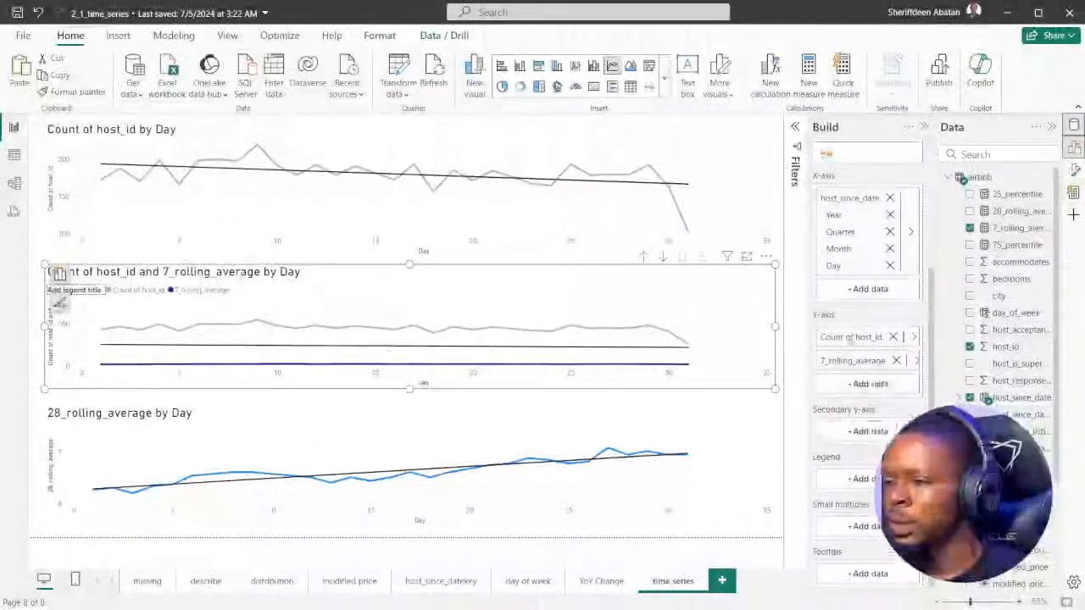
left_click(893, 336)
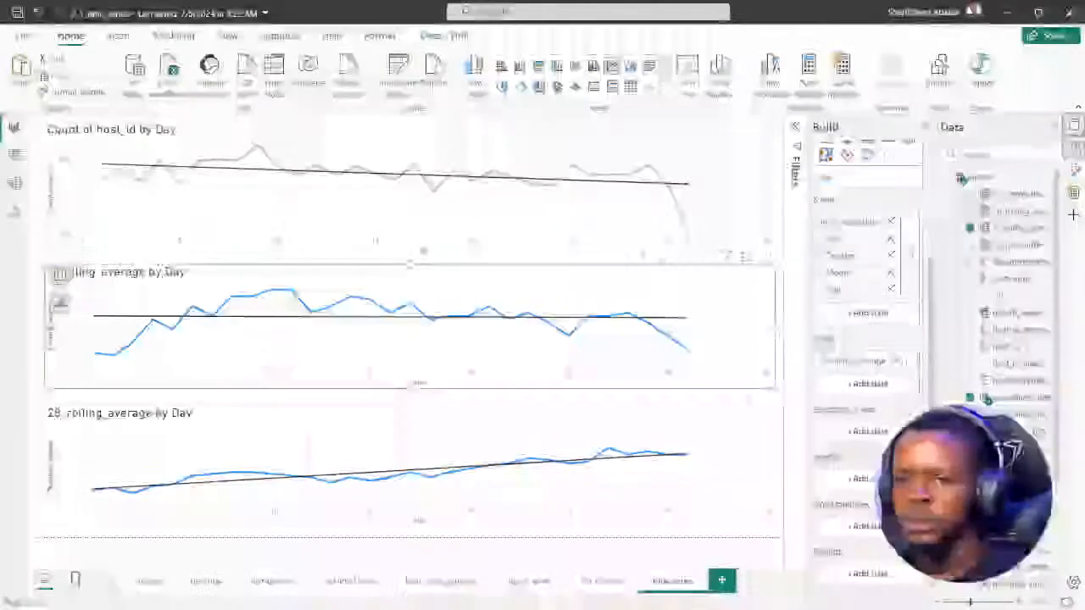
left_click(44, 404)
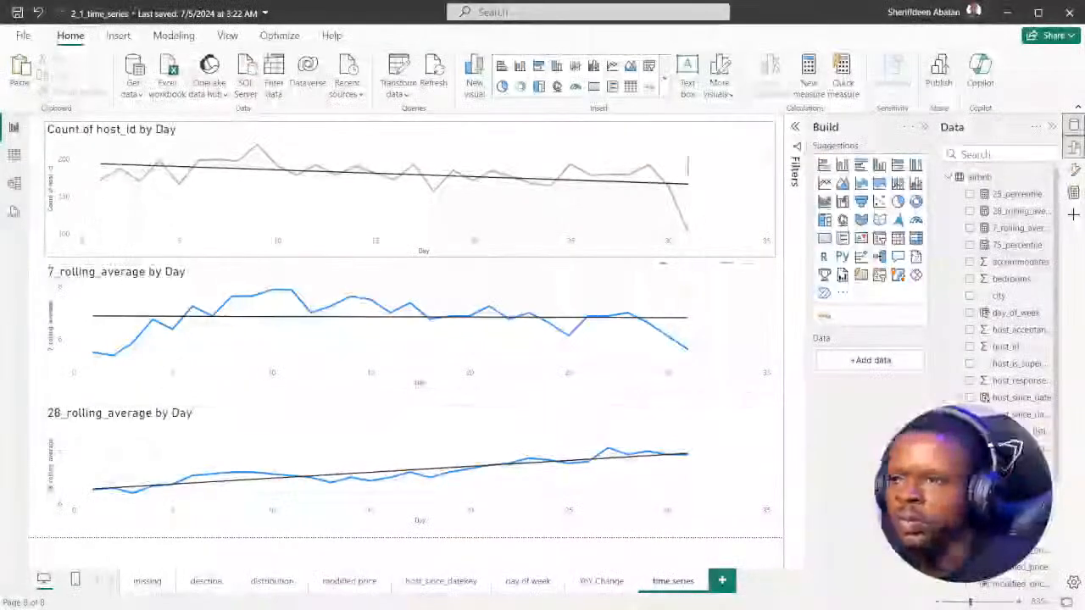
Reduce the top chart's height, and extend the 7_rolling_average and 28_rolling_average charts upward to use the freed space
left_click(752, 251)
left_click_drag(772, 256, 774, 235)
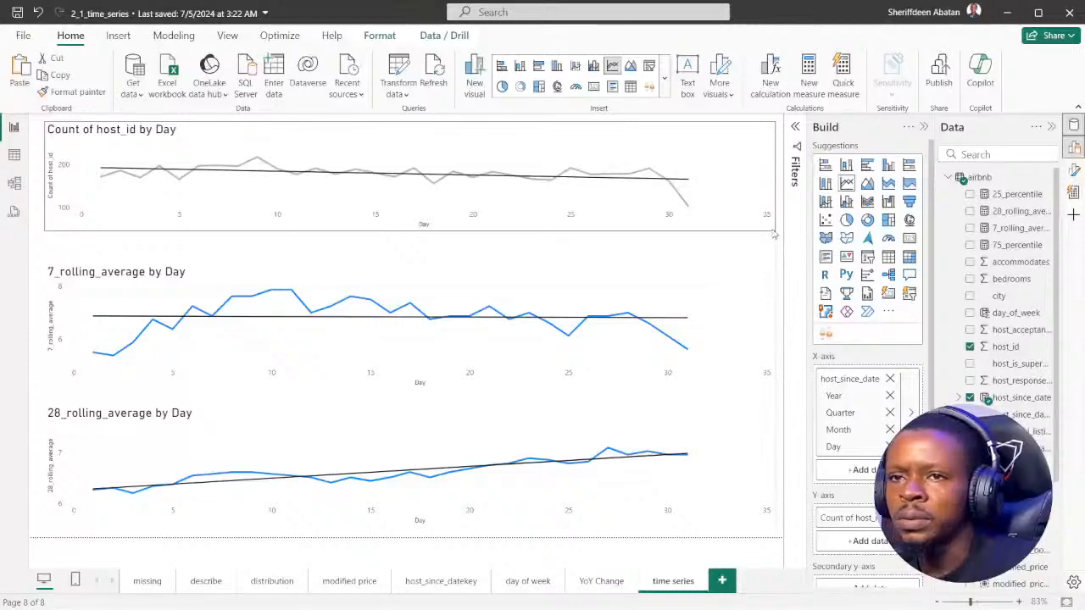
left_click(534, 274)
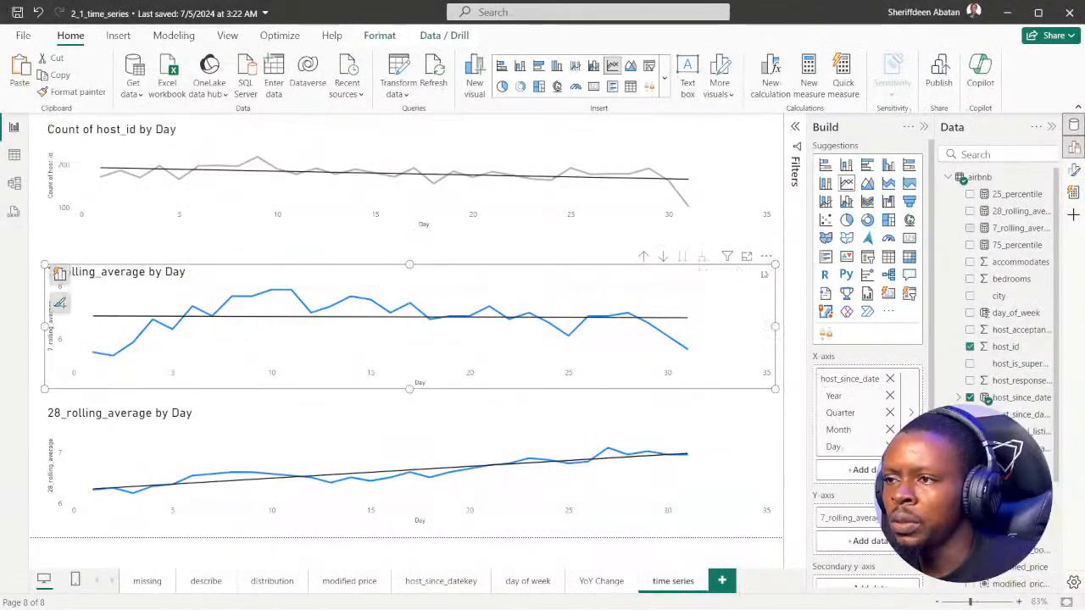
left_click_drag(775, 264, 774, 248)
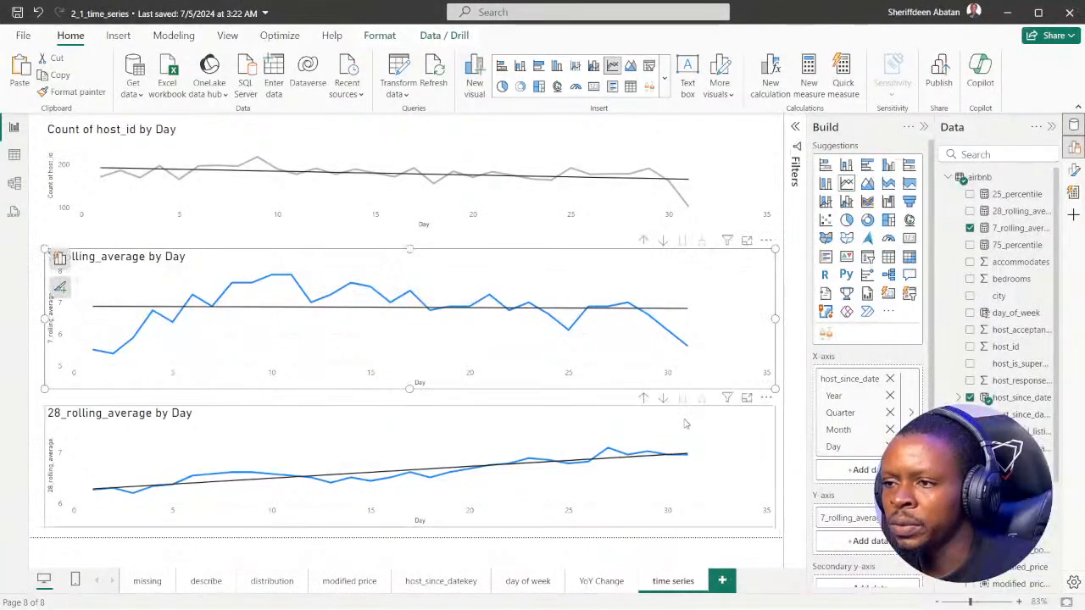
left_click(685, 420)
left_click_drag(775, 405, 780, 395)
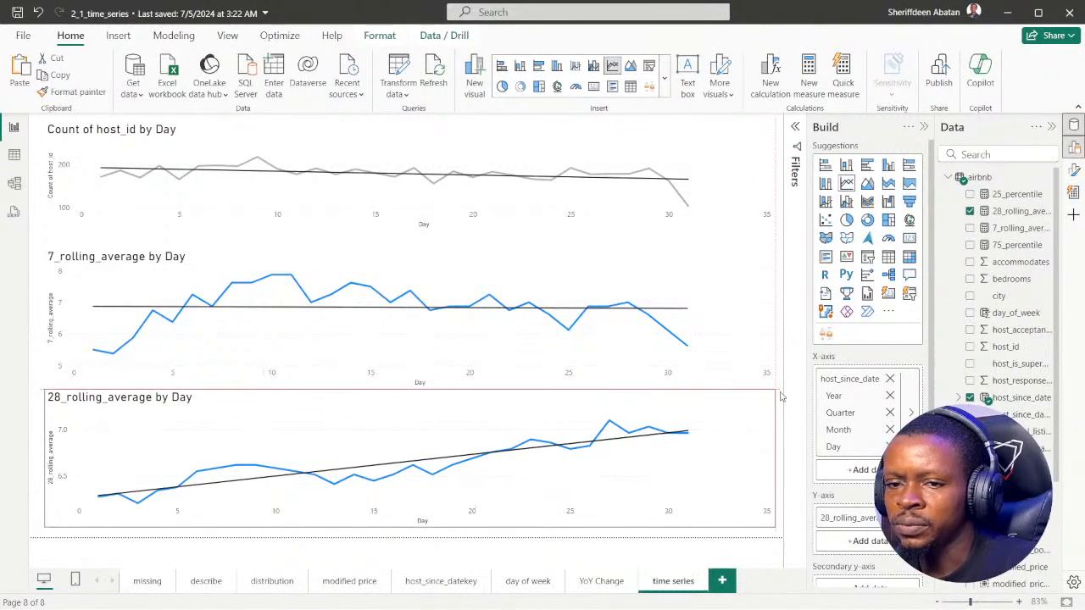
left_click(39, 254)
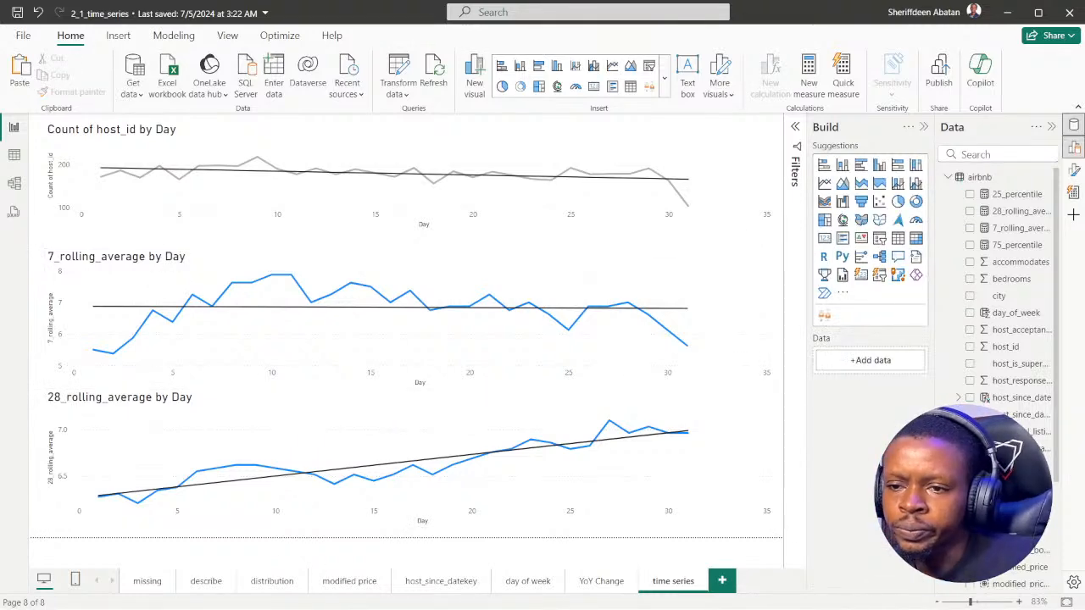
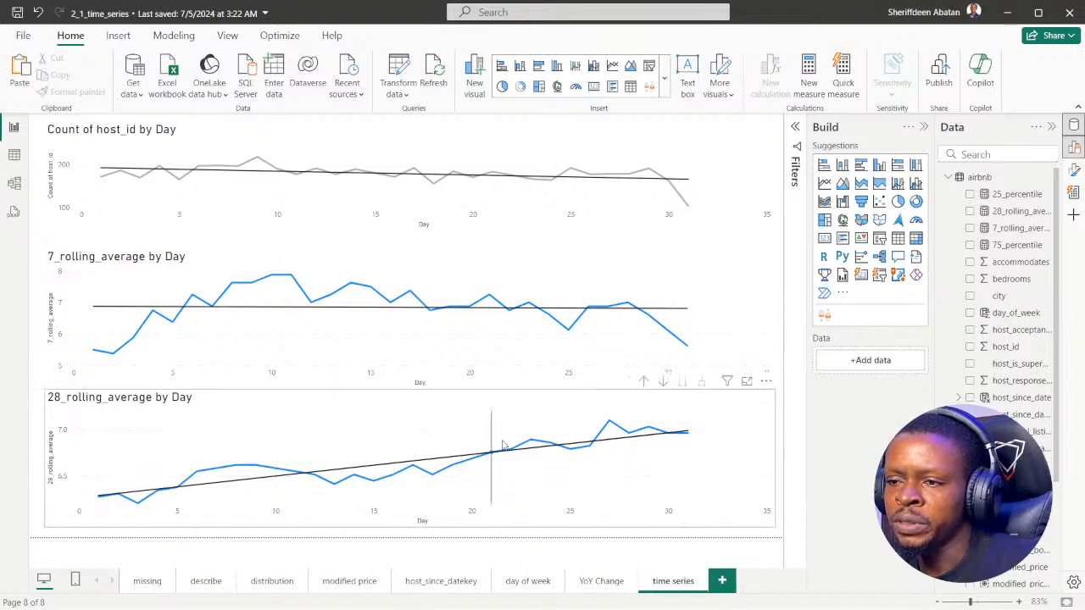
Switch to the DataCamp exercise in Chrome, and submit 28-day as the rolling average that removes the most random variation
left_click(484, 595)
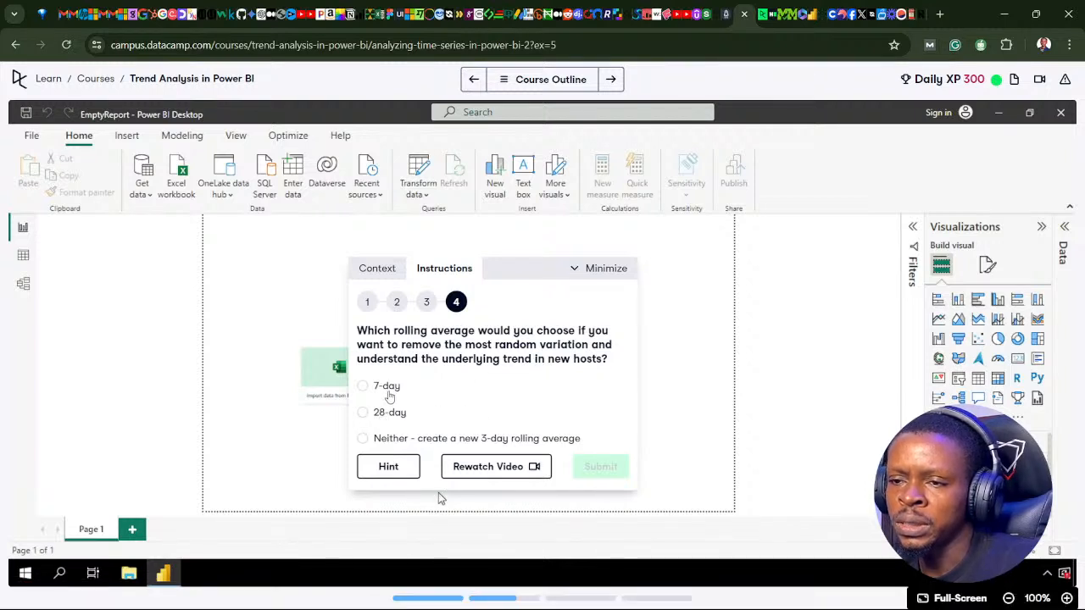
left_click(485, 598)
left_click(485, 599)
key("2")
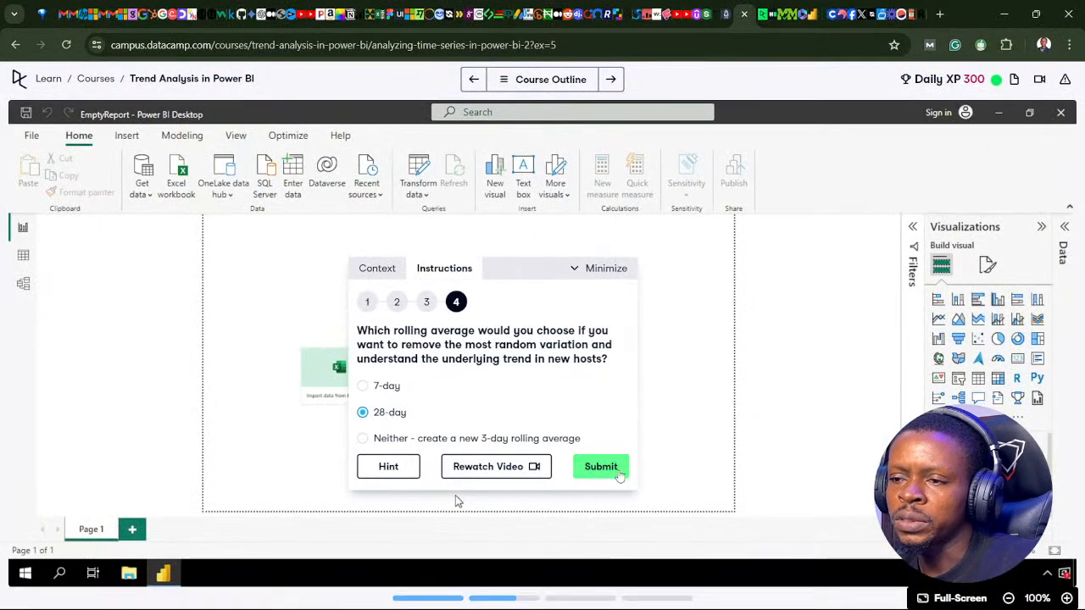
key("Return")
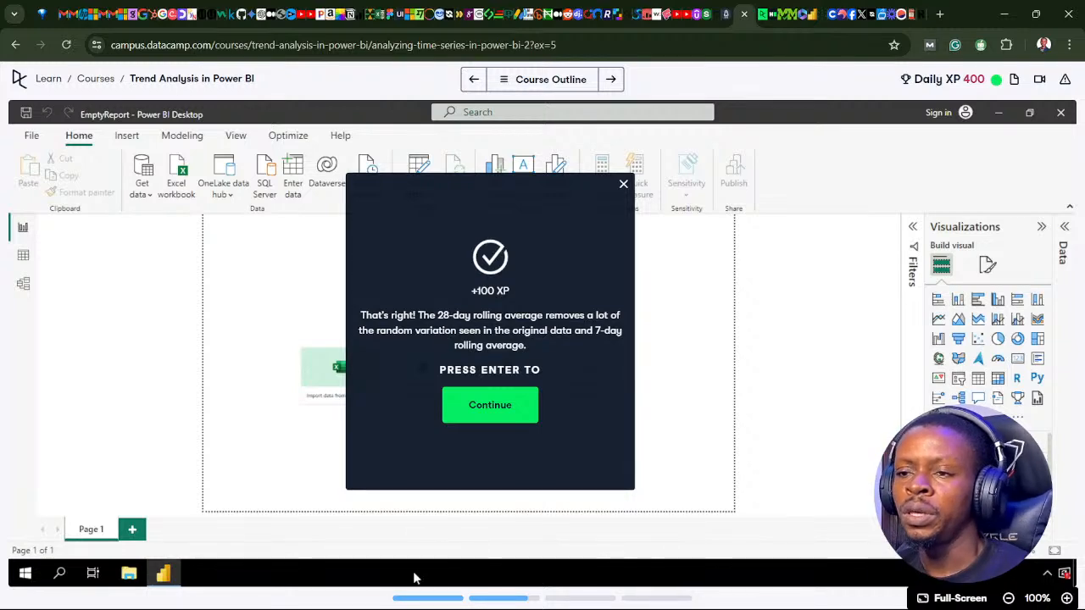
Review the charts in Power BI Desktop, and continue on DataCamp to the first instruction of "Finding anomalies in time series data"
left_click(484, 596)
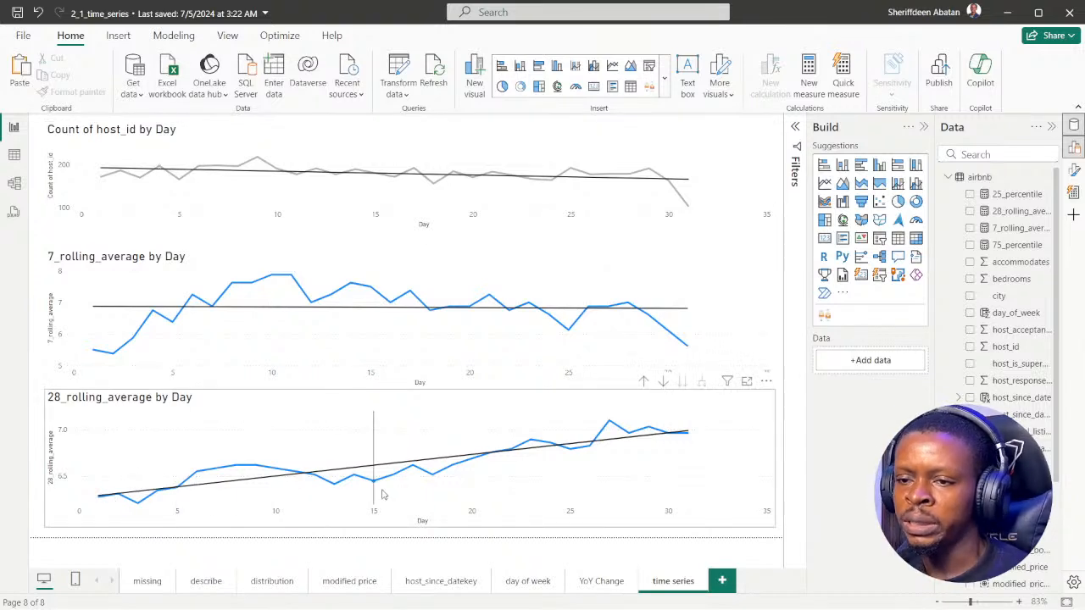
mouse_move(380, 494)
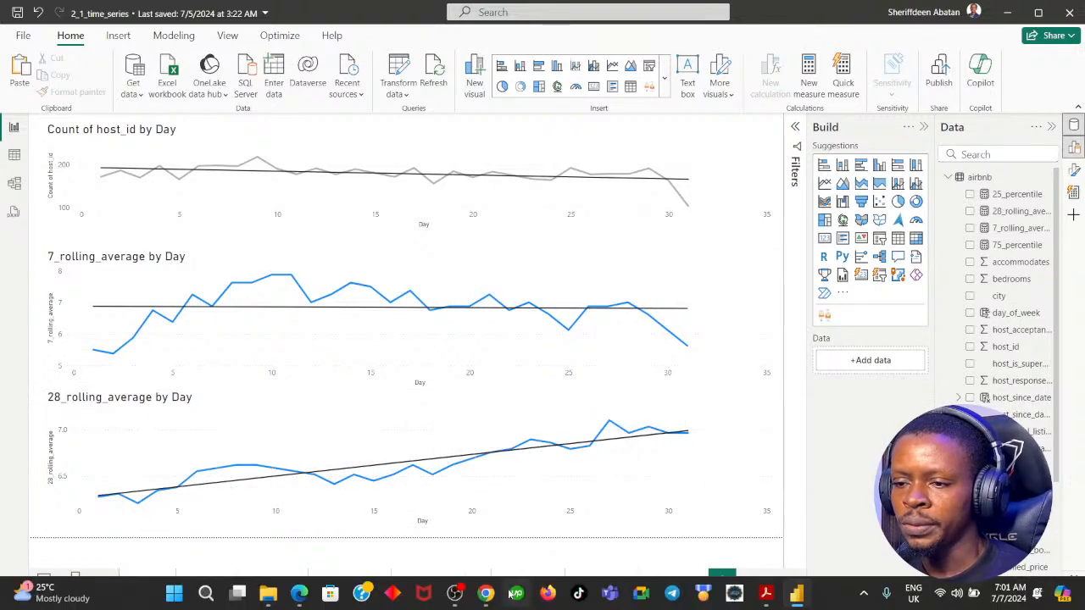
mouse_move(489, 597)
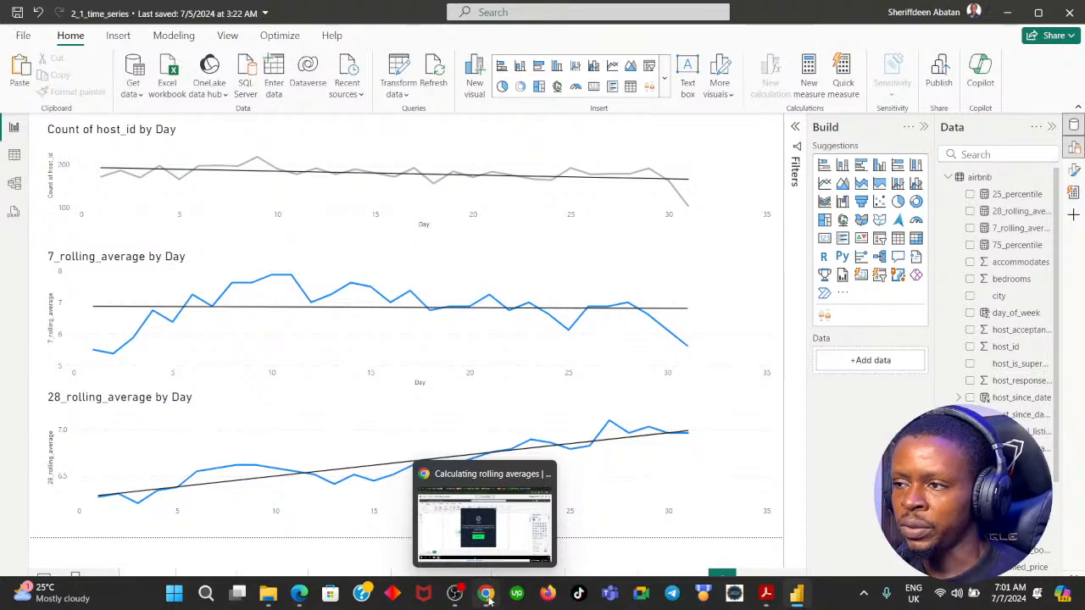
left_click(486, 596)
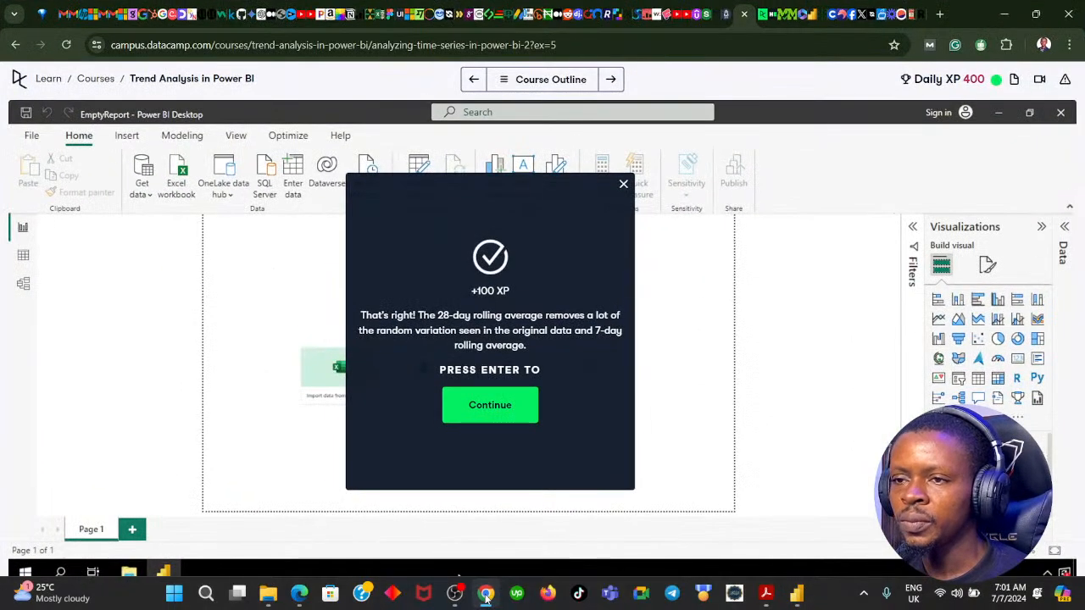
left_click(480, 412)
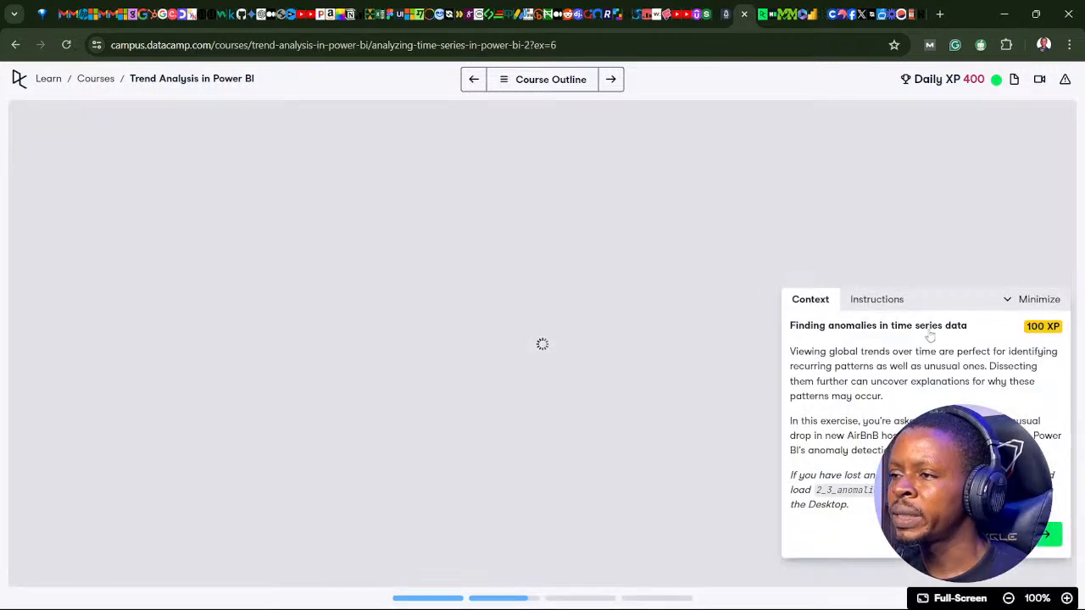
left_click_drag(941, 308, 516, 228)
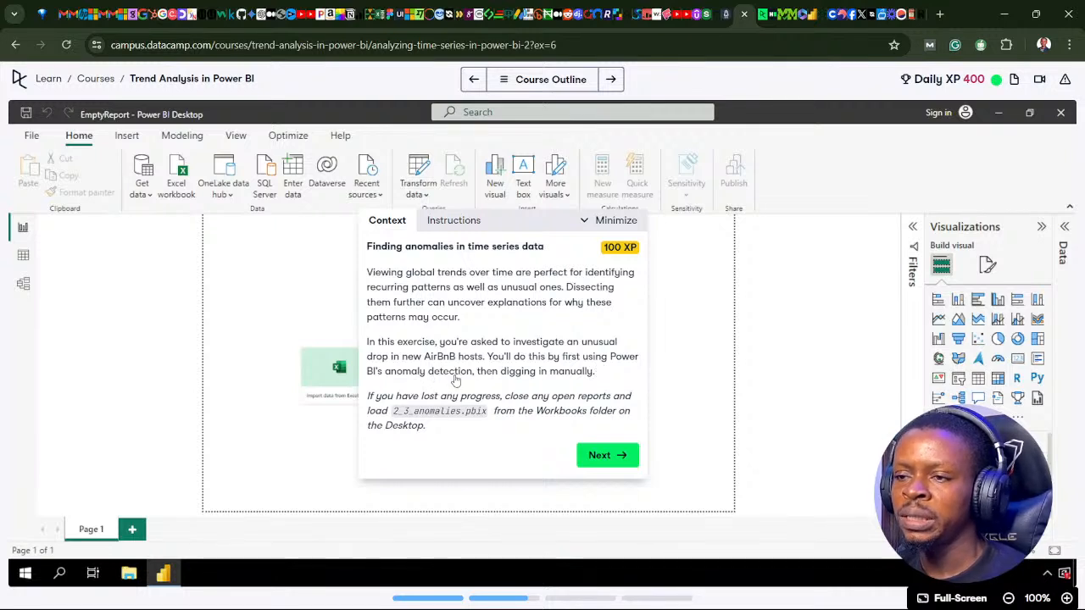
left_click(601, 456)
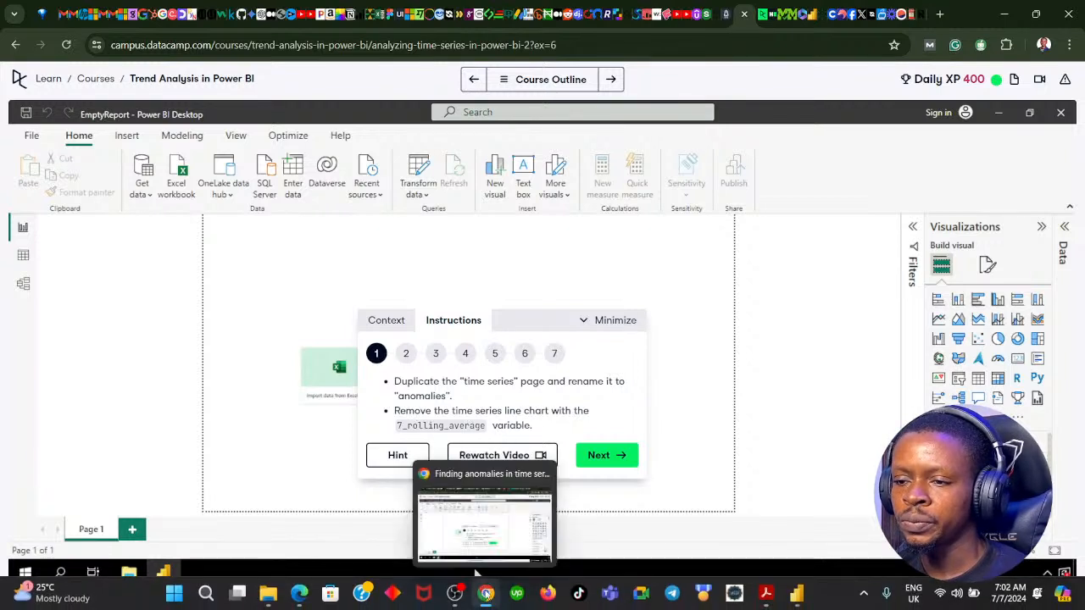
In Power BI Desktop, duplicate the "time series" page and rename the copy "anomalies", checking the DataCamp instructions for the name
left_click(486, 593)
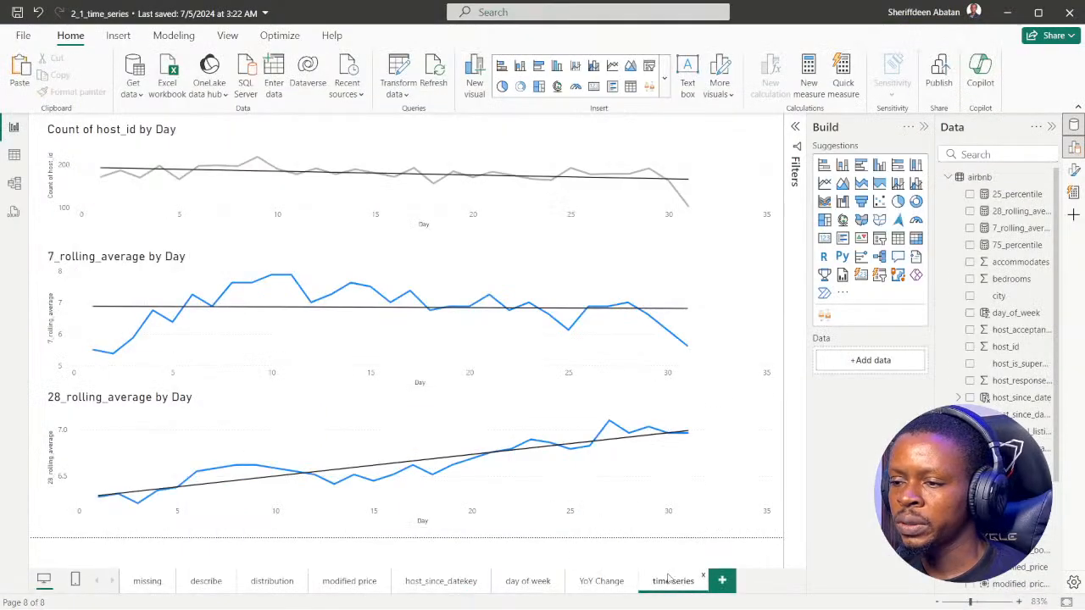
right_click(668, 585)
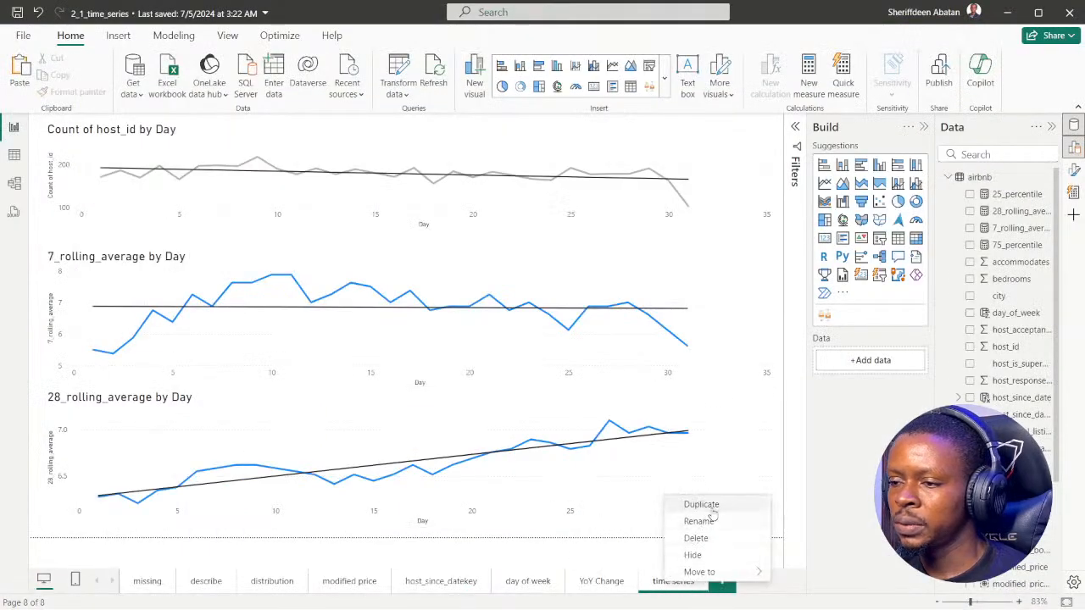
left_click(712, 508)
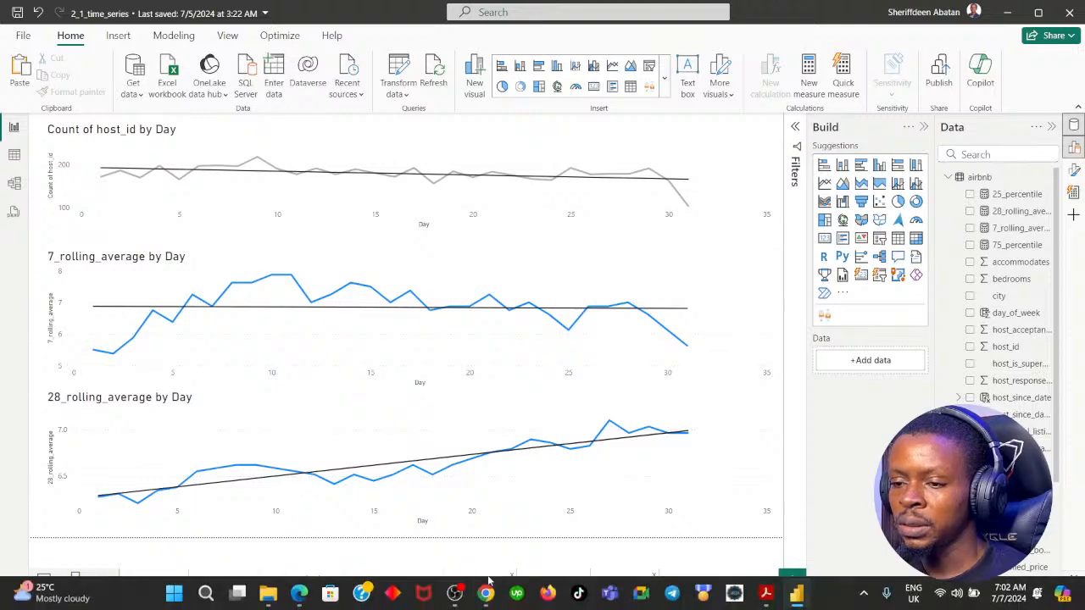
left_click(486, 595)
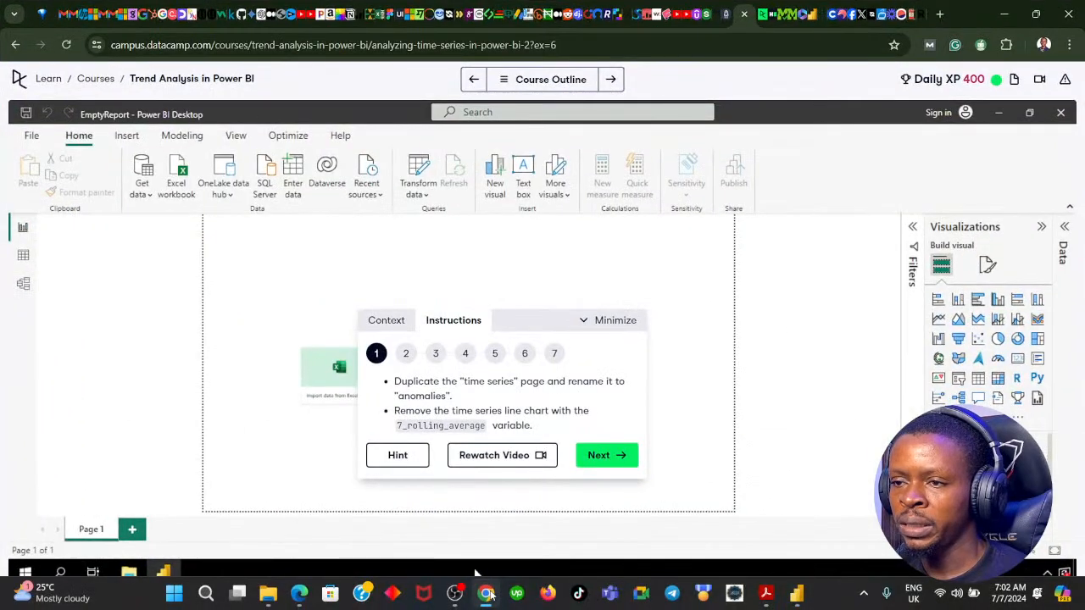
left_click(487, 594)
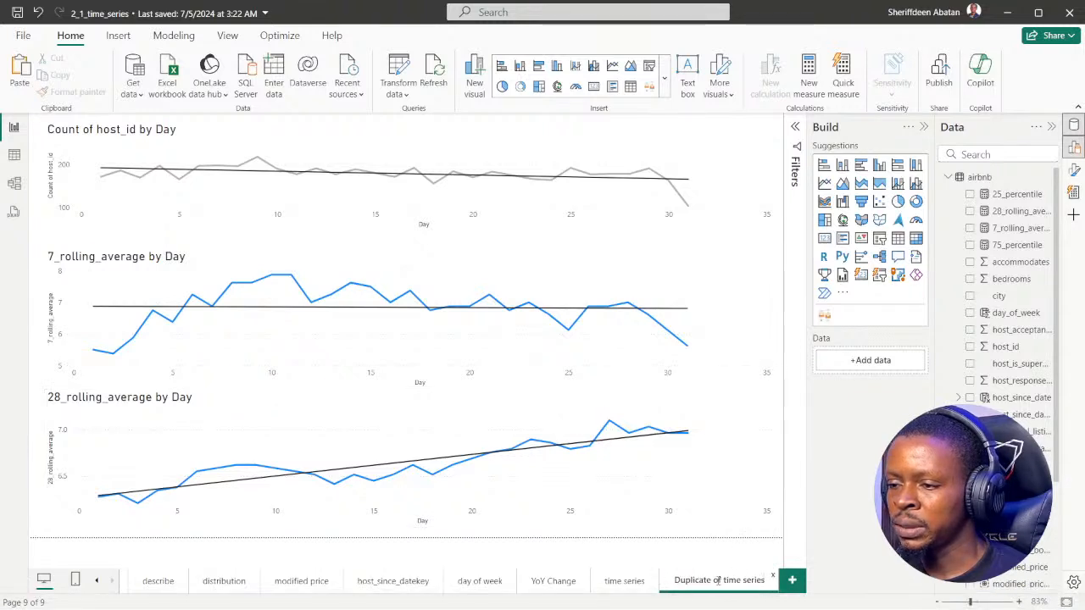
double_click(718, 581)
type("air")
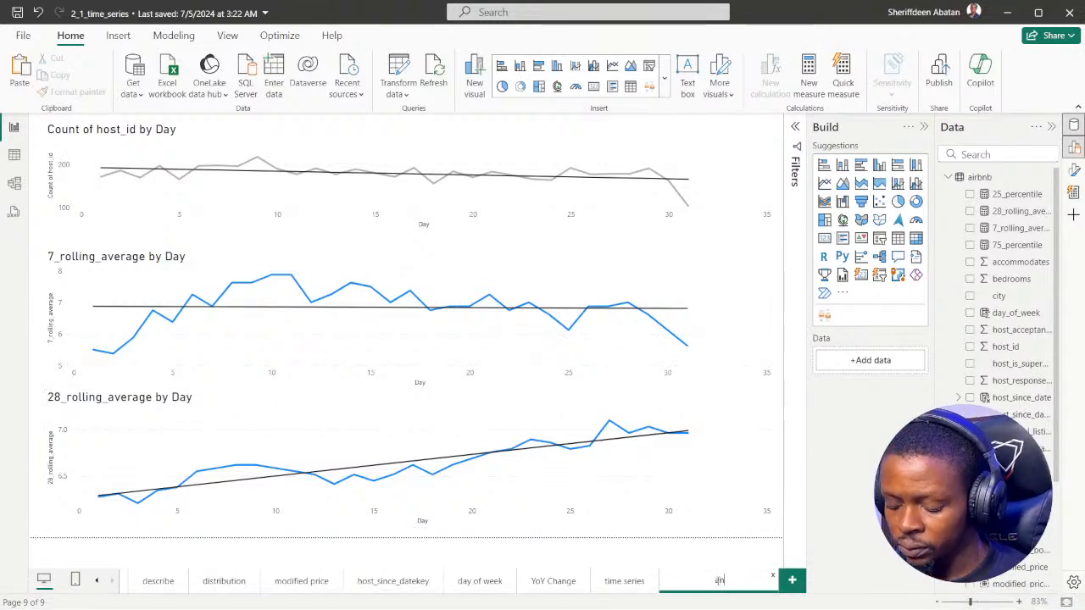
type(",")
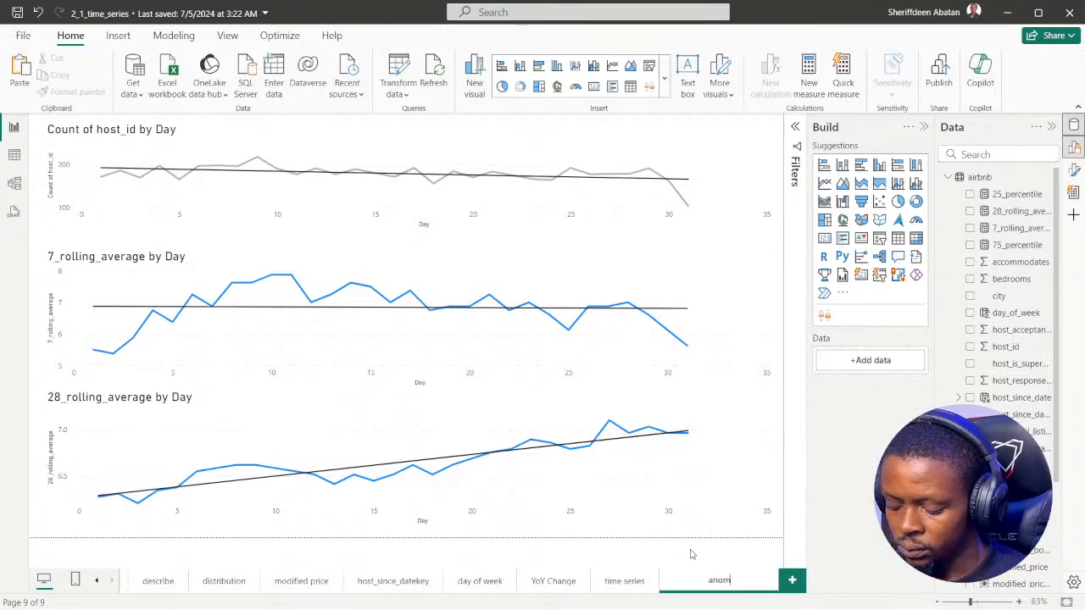
type("alies")
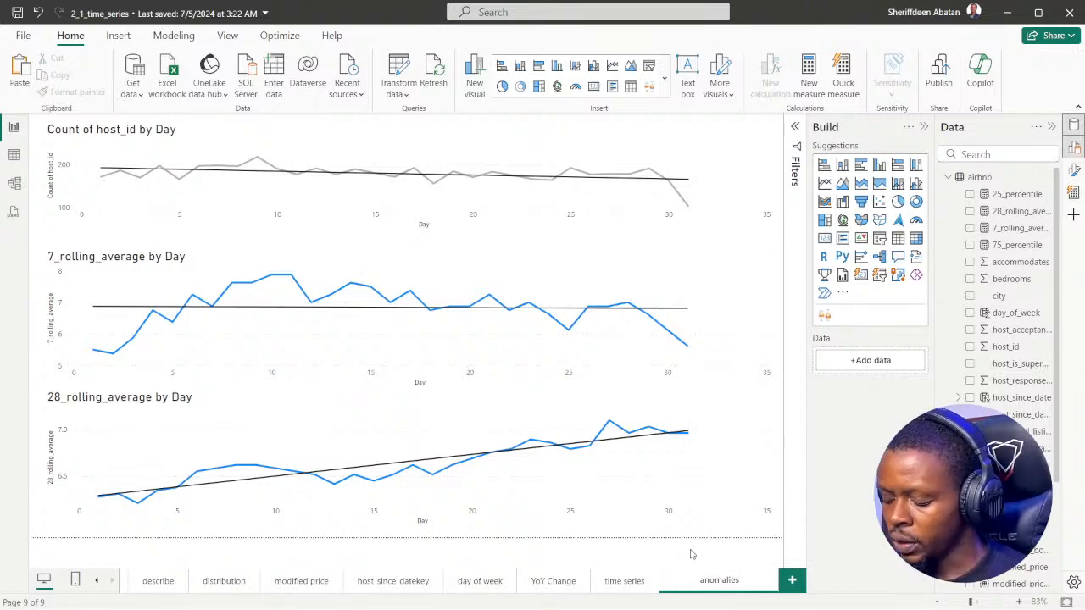
key("Return")
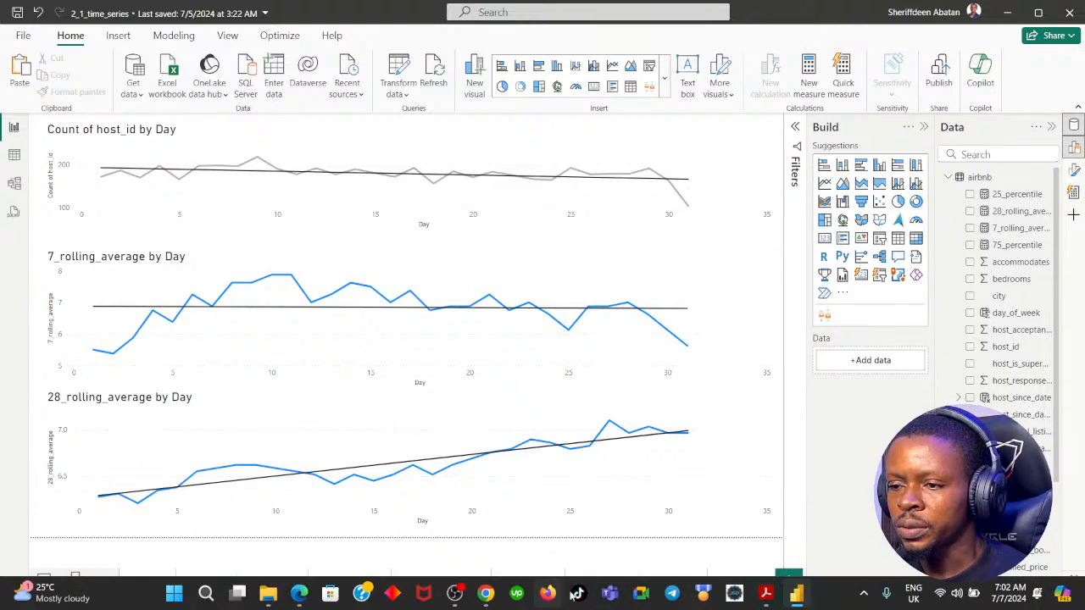
left_click(488, 596)
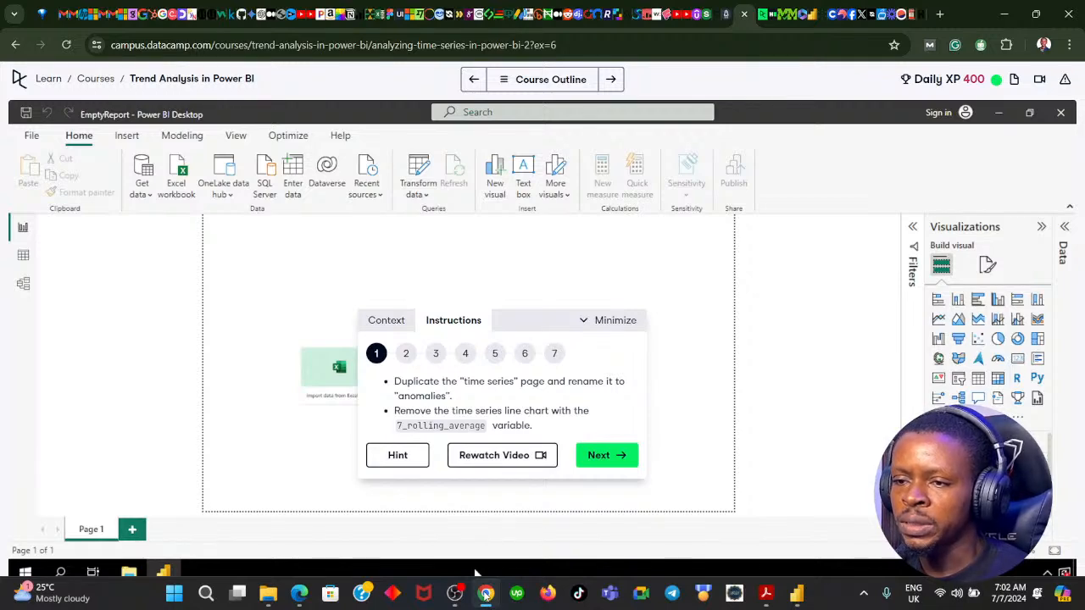
key("alt+Tab")
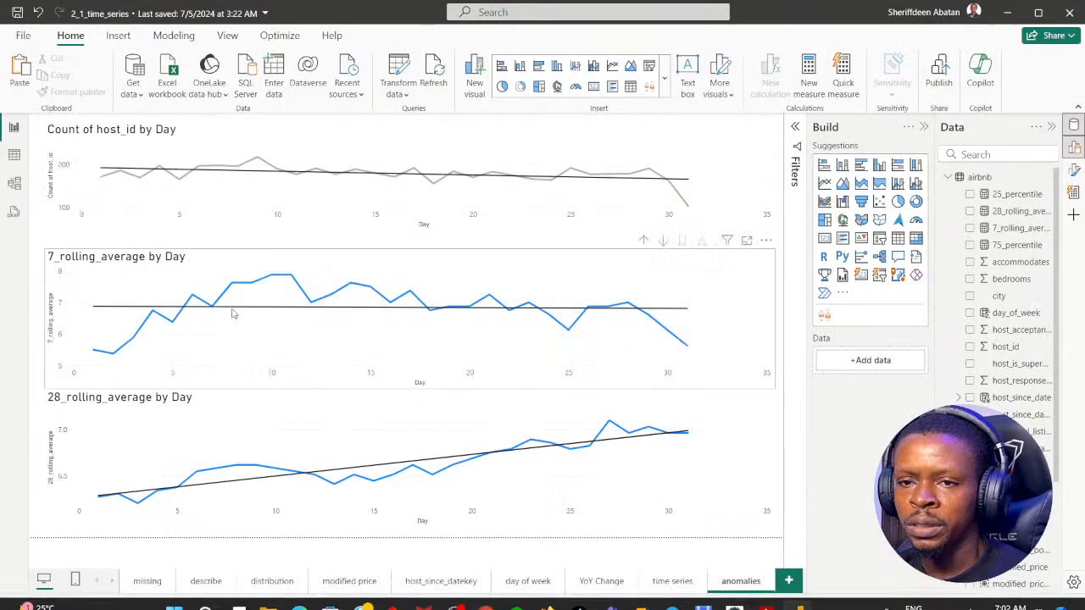
left_click(766, 244)
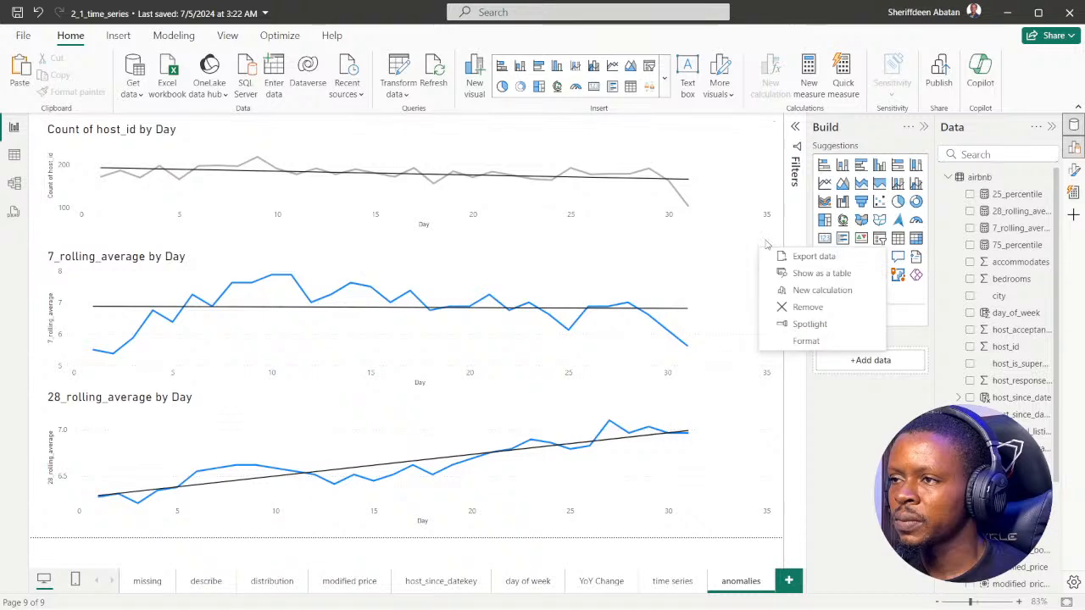
left_click(802, 306)
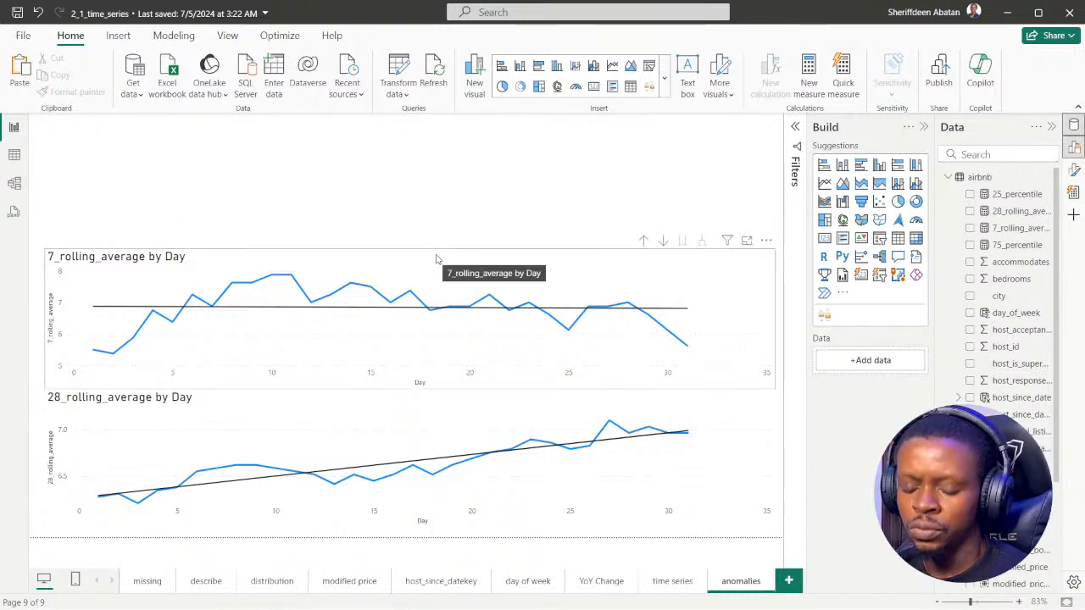
key("ctrl+z")
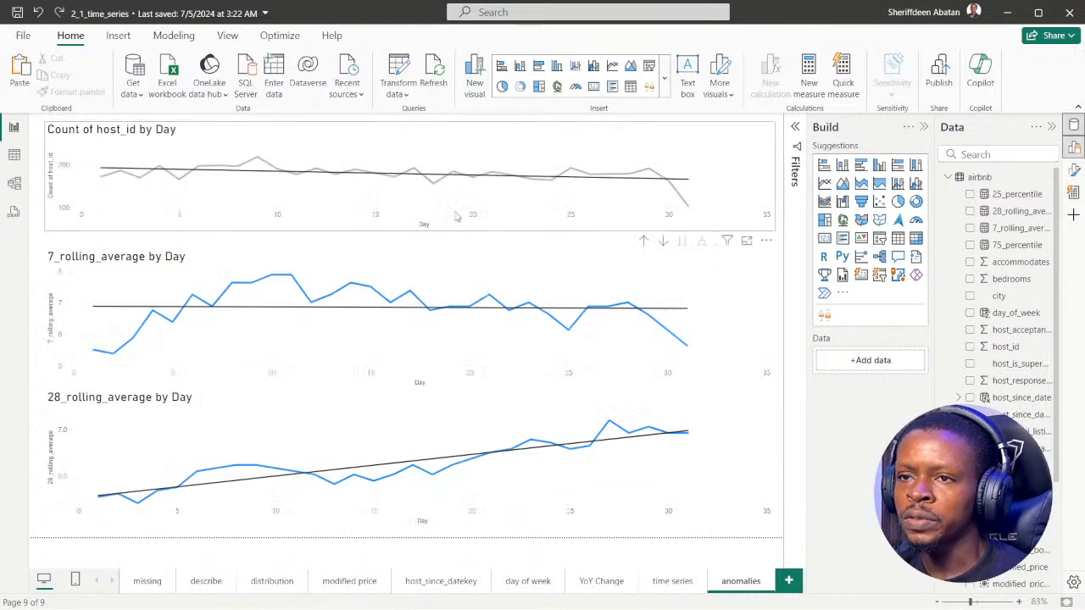
Remove the 7_rolling_average line chart from the anomalies page, shrinking it slightly to separate its options from the chart above
left_click(724, 268)
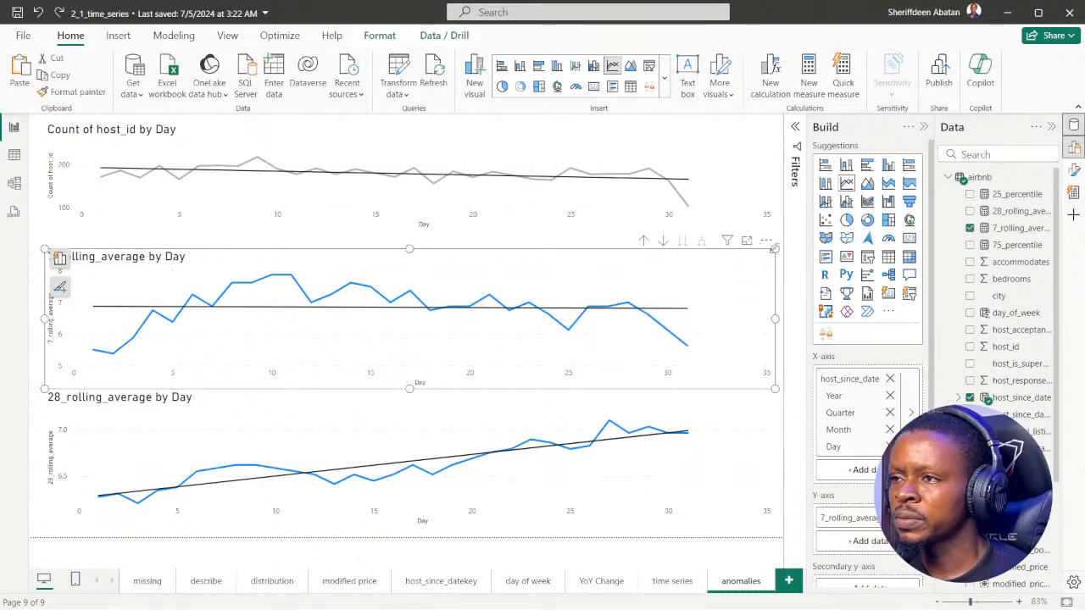
left_click_drag(774, 249, 756, 270)
left_click(746, 262)
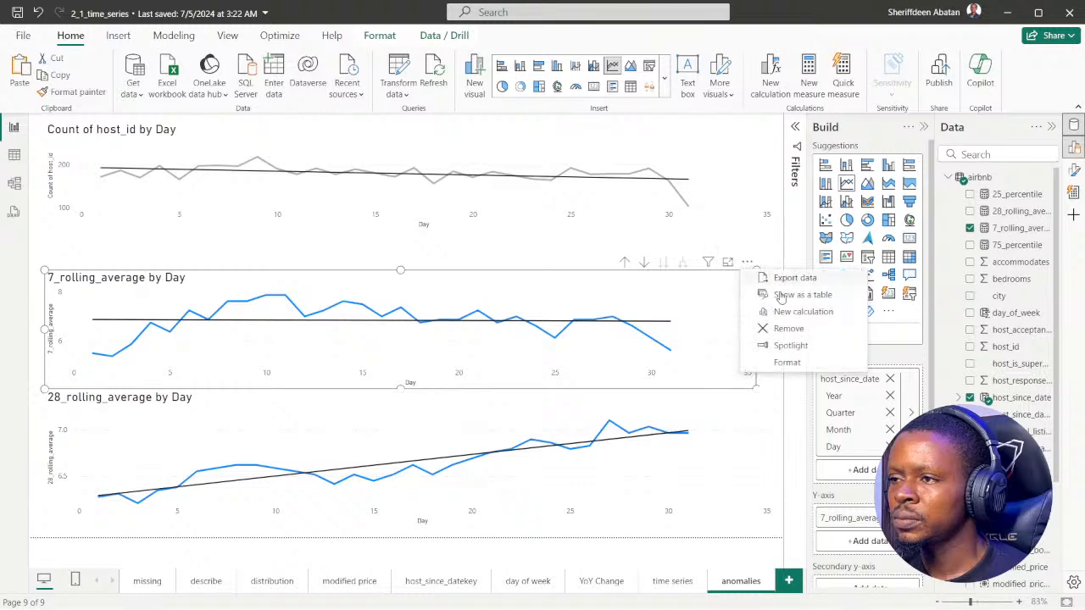
left_click(786, 329)
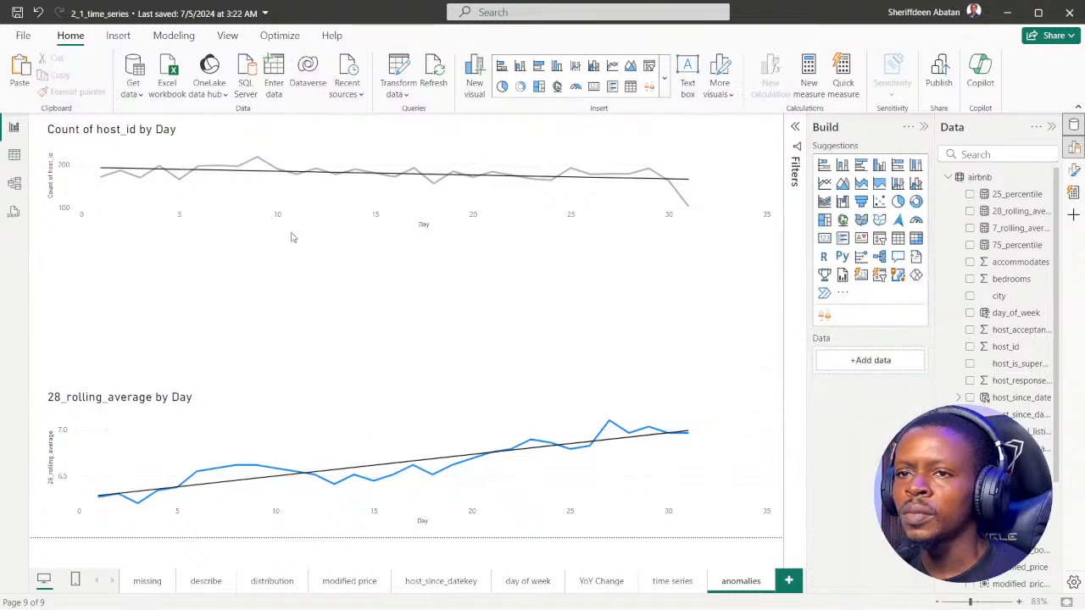
Extend the Count of host_id chart downward and the 28_rolling_average chart upward to fill the gap between them, keeping their widths matched
left_click(221, 225)
left_click_drag(45, 232, 45, 298)
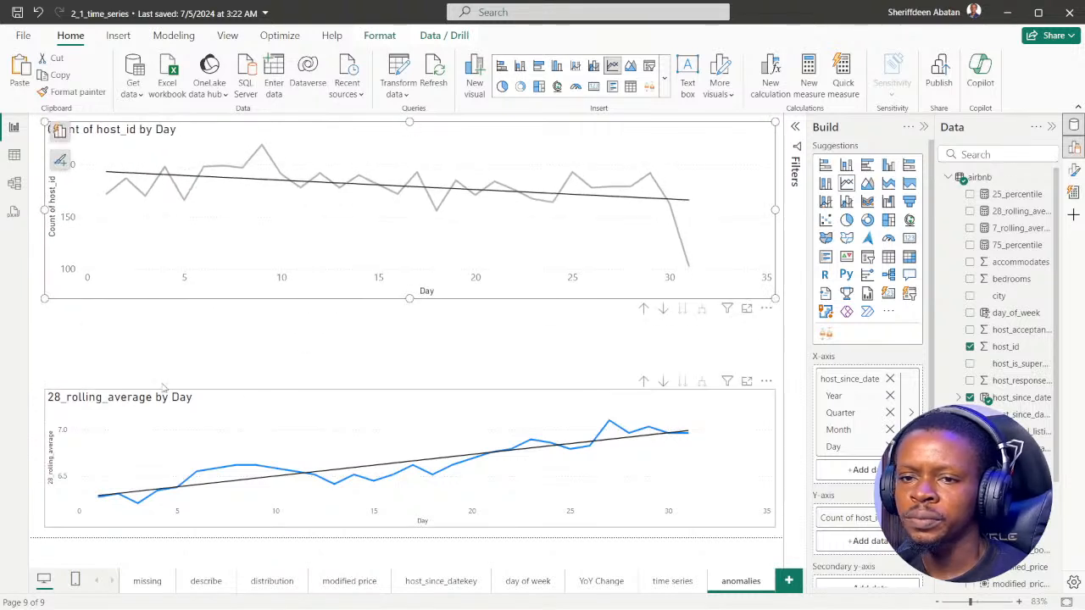
left_click(211, 391)
left_click_drag(45, 390, 49, 308)
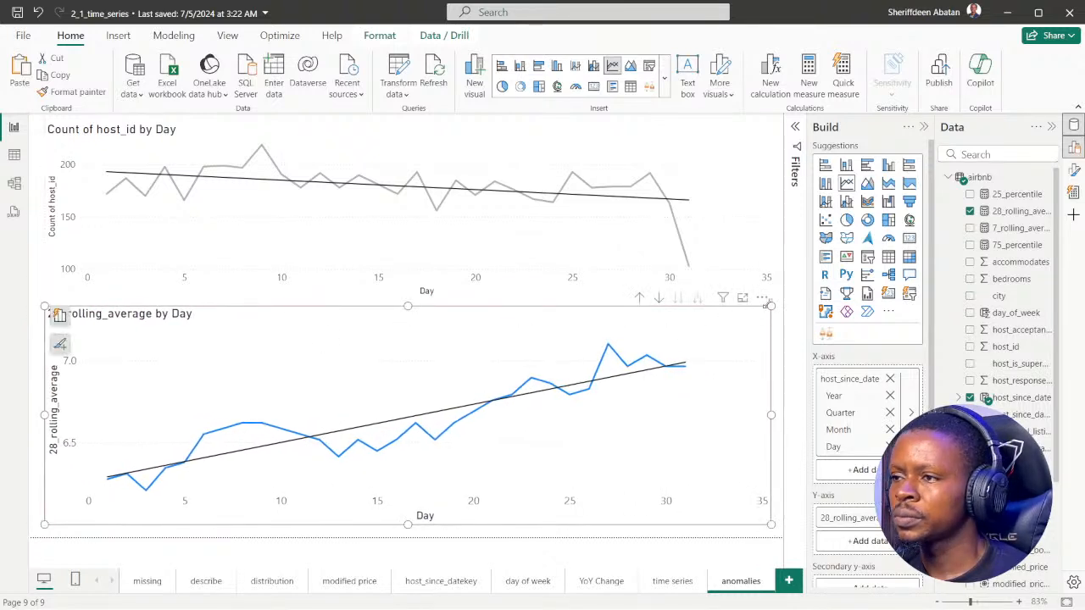
left_click_drag(771, 305, 776, 309)
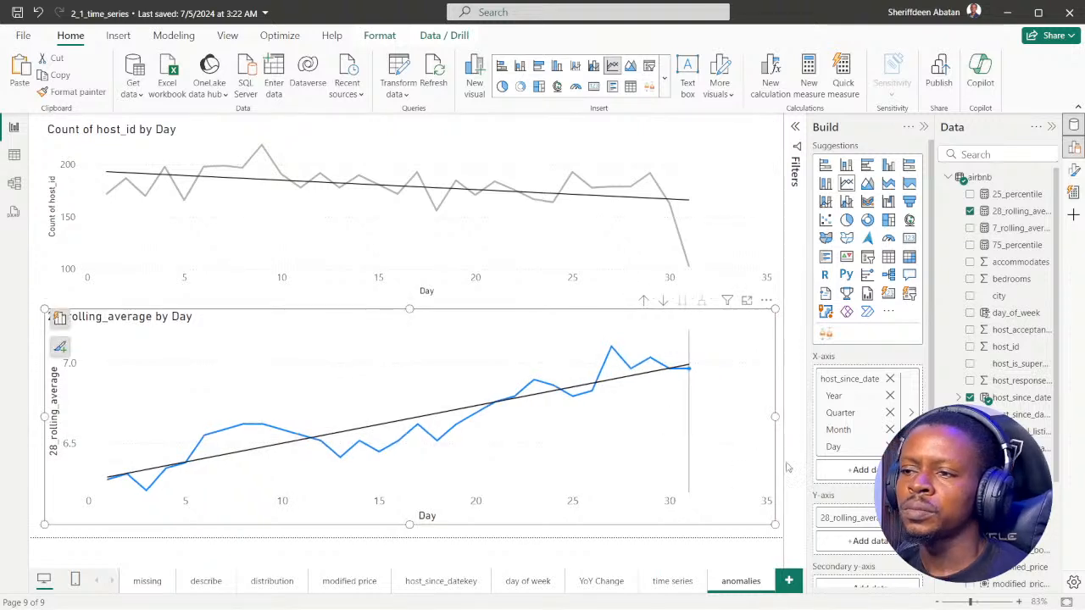
left_click(780, 394)
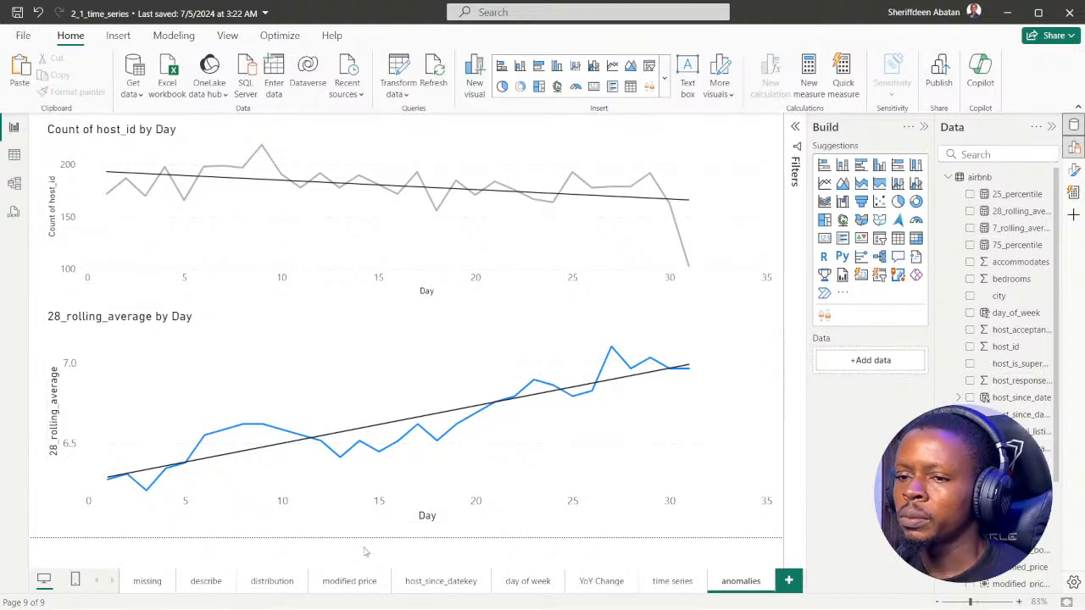
Advance the DataCamp exercise to instruction 2 in Chrome, and return to the anomalies page in Power BI Desktop
left_click(486, 595)
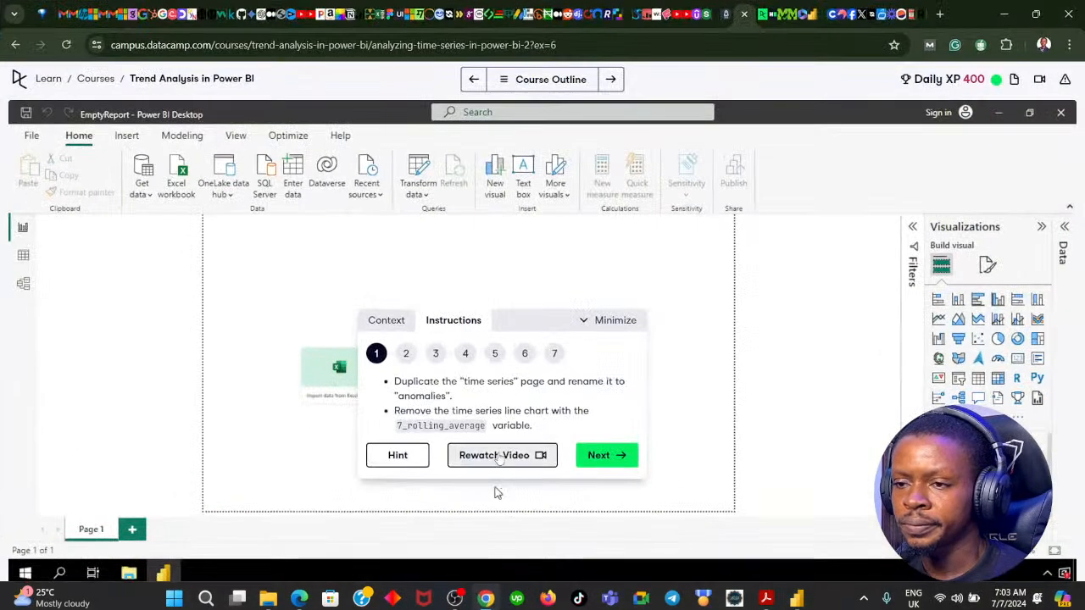
left_click(598, 455)
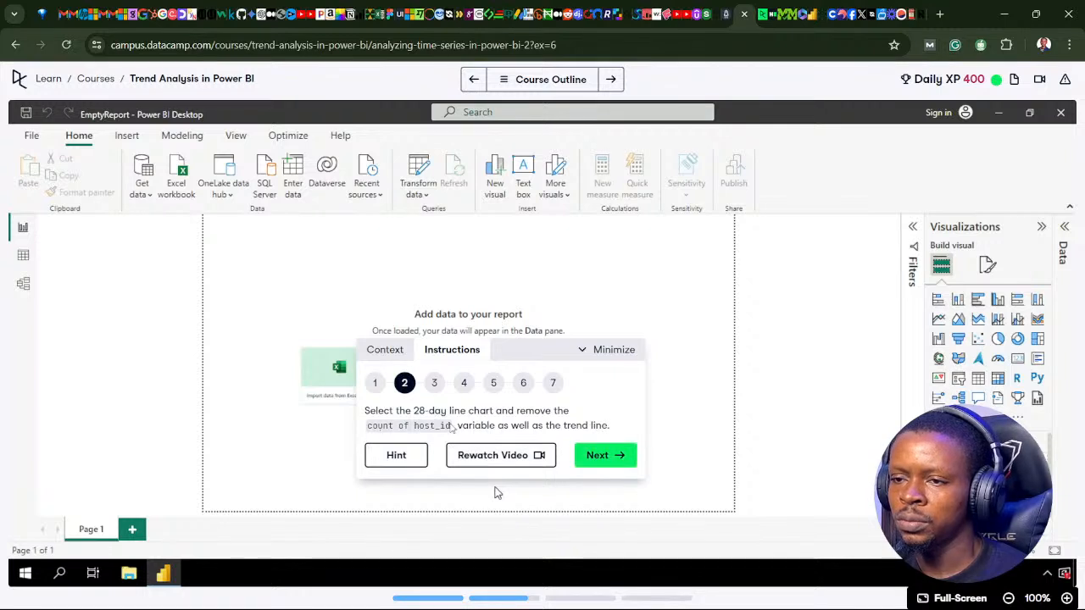
mouse_move(487, 596)
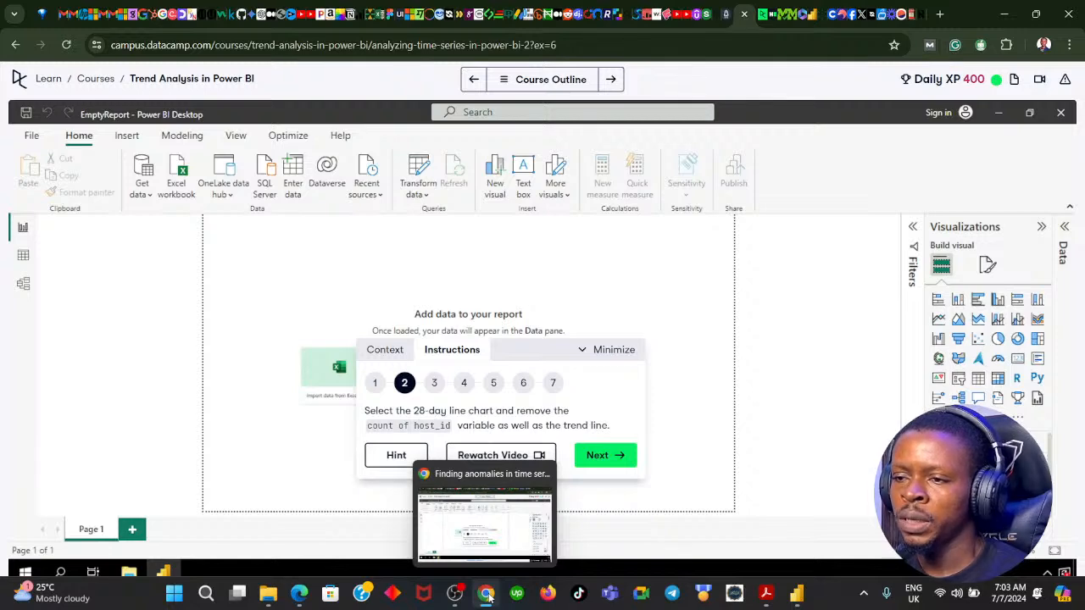
left_click(797, 594)
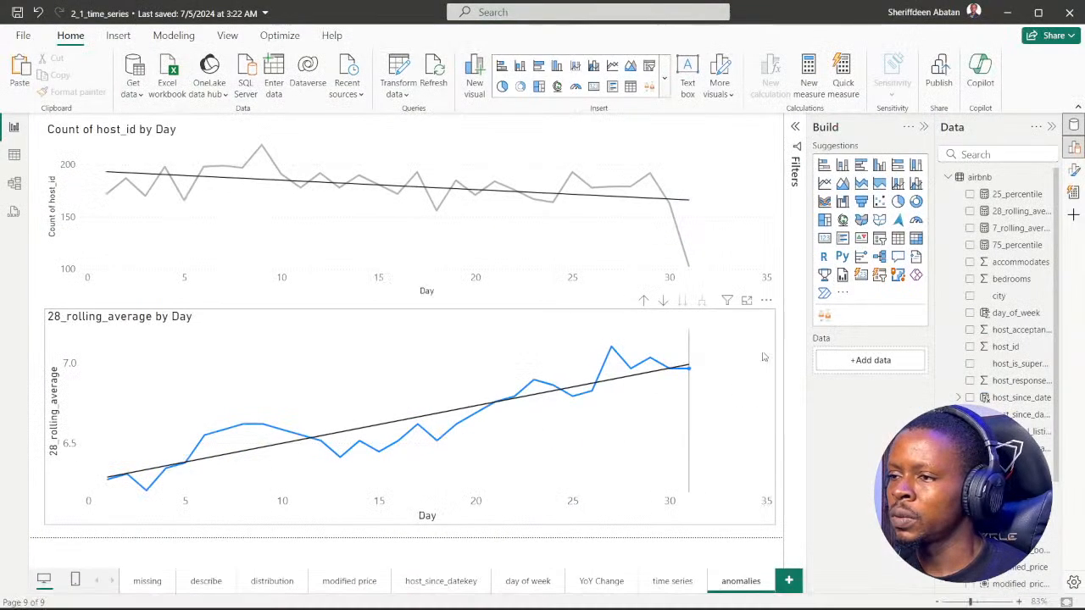
left_click(750, 323)
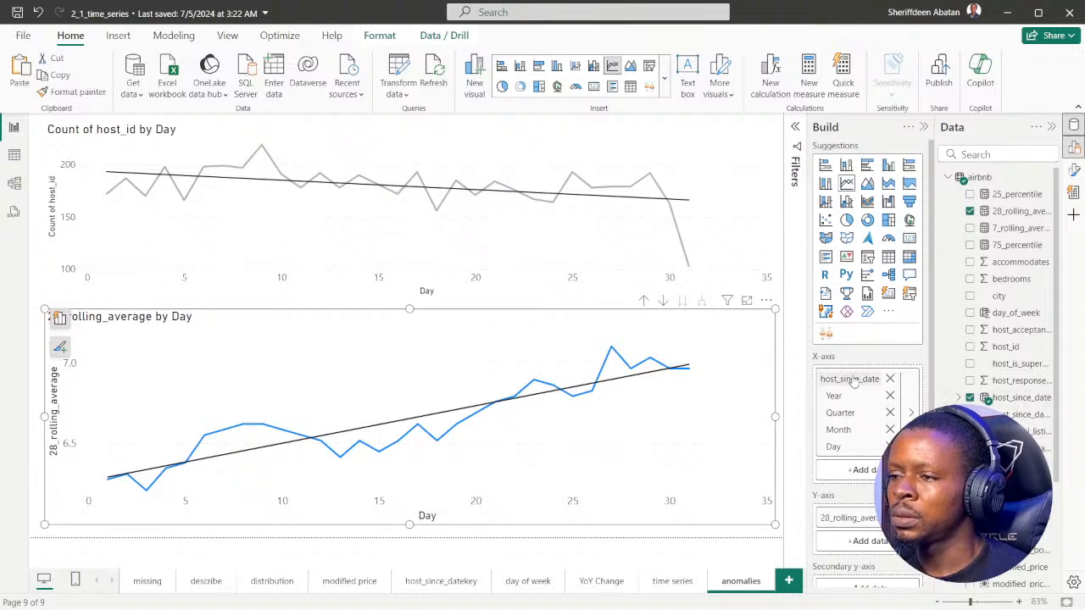
scroll(856, 381, "down", 3)
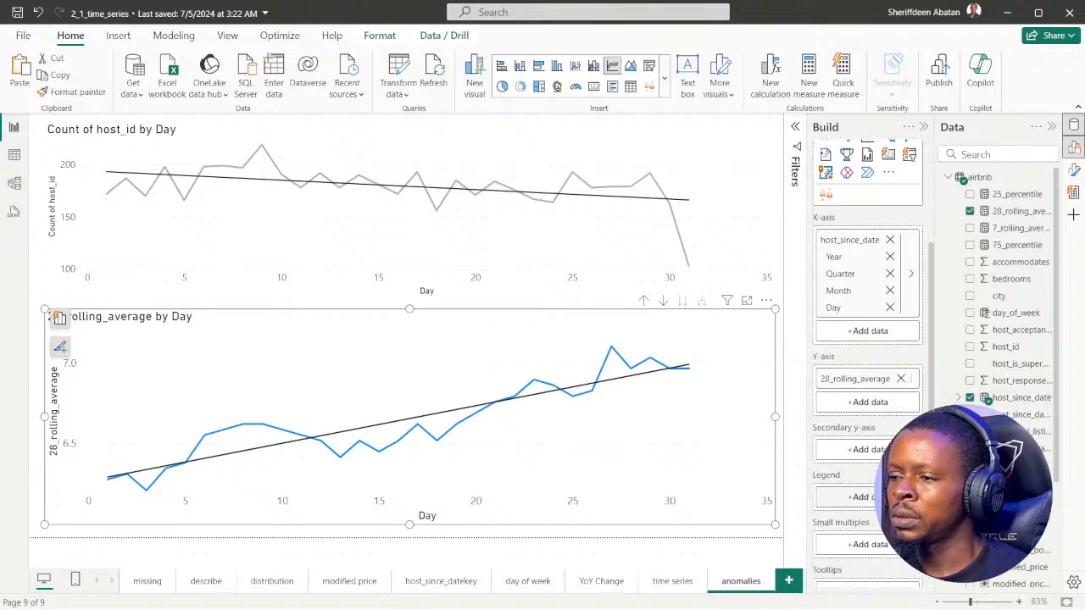
left_click(900, 376)
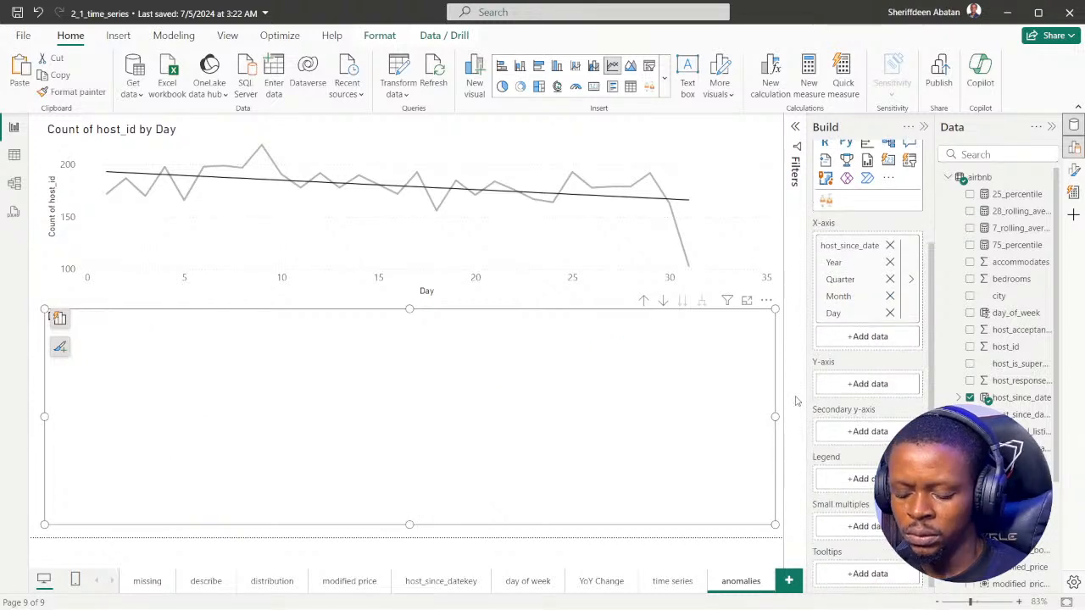
key("ctrl+z")
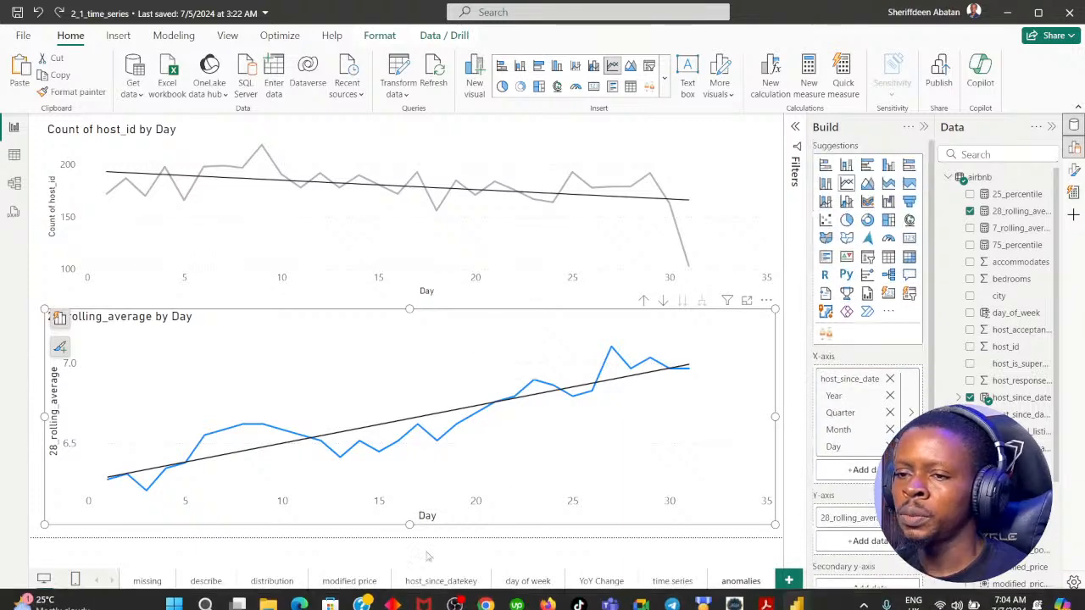
Check instruction 2 in Chrome, and replace 28_rolling_average with the Count of host_id on the lower chart's Y-axis in Power BI Desktop
left_click(485, 595)
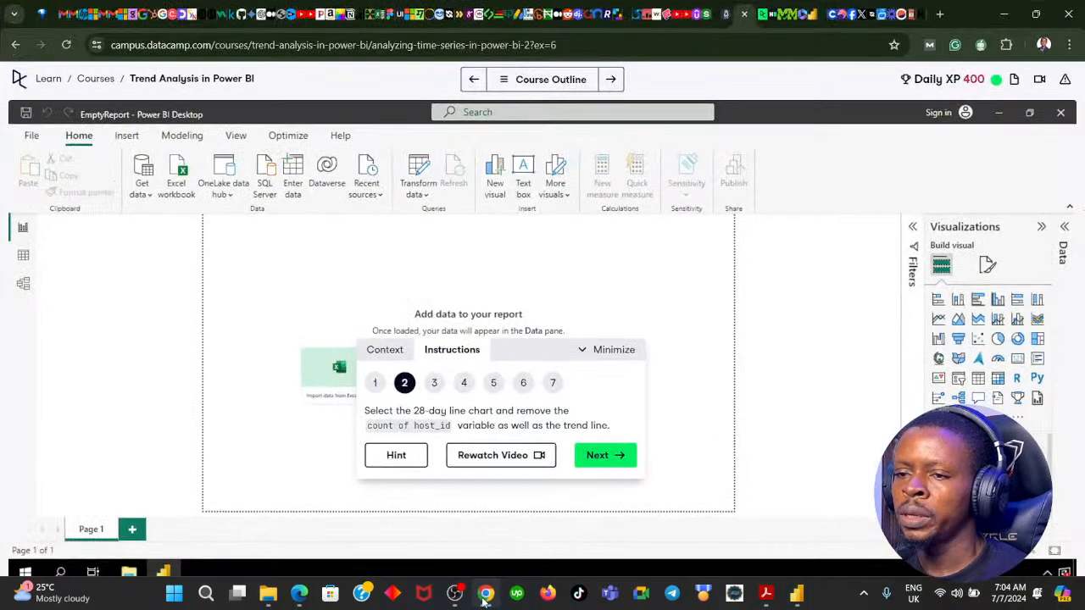
left_click(485, 596)
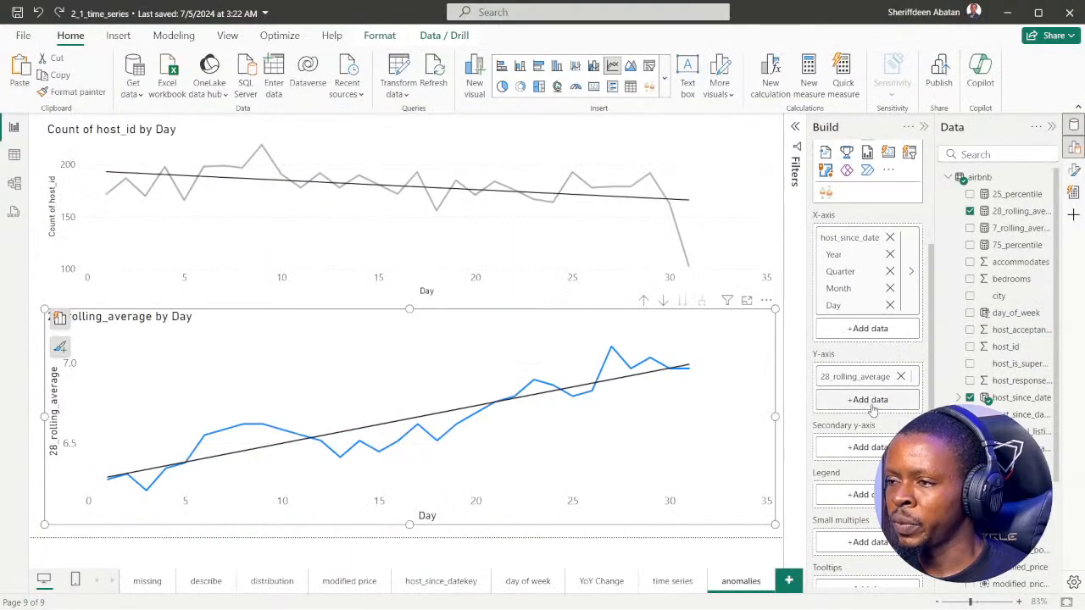
left_click(900, 376)
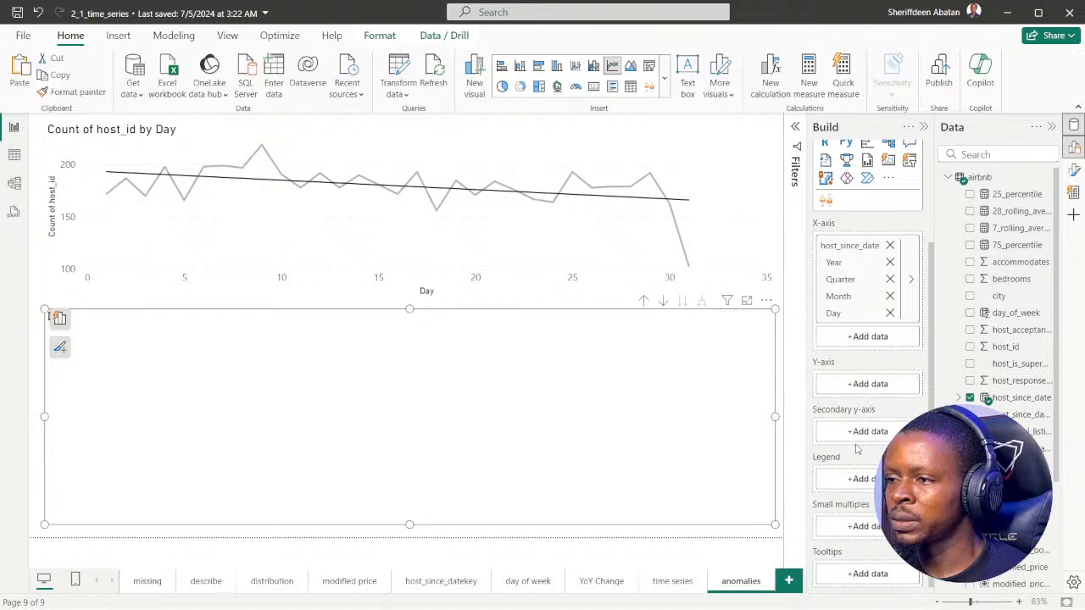
left_click(864, 388)
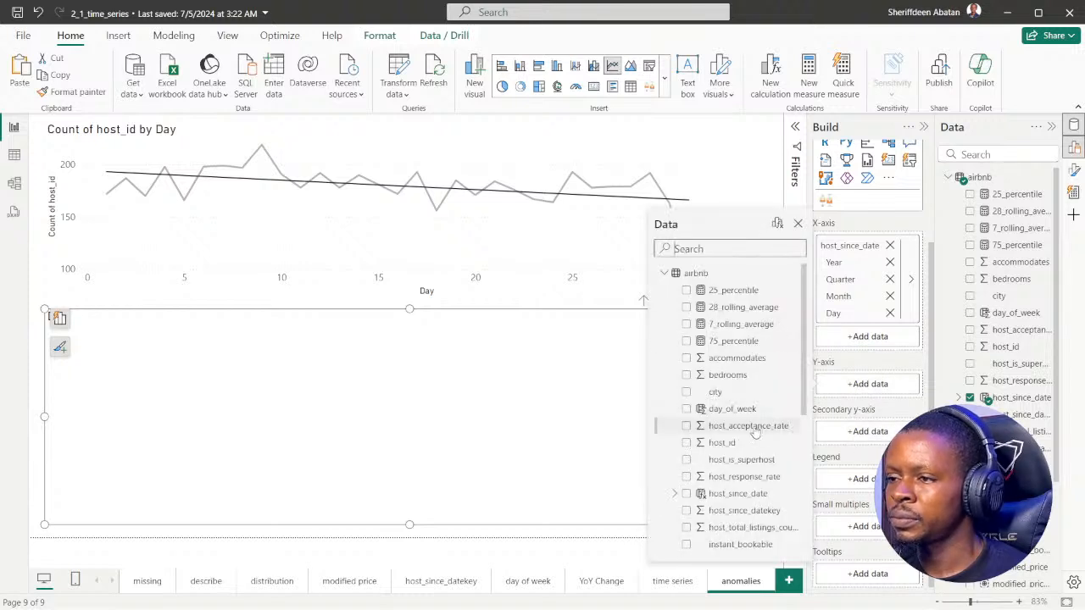
left_click(721, 443)
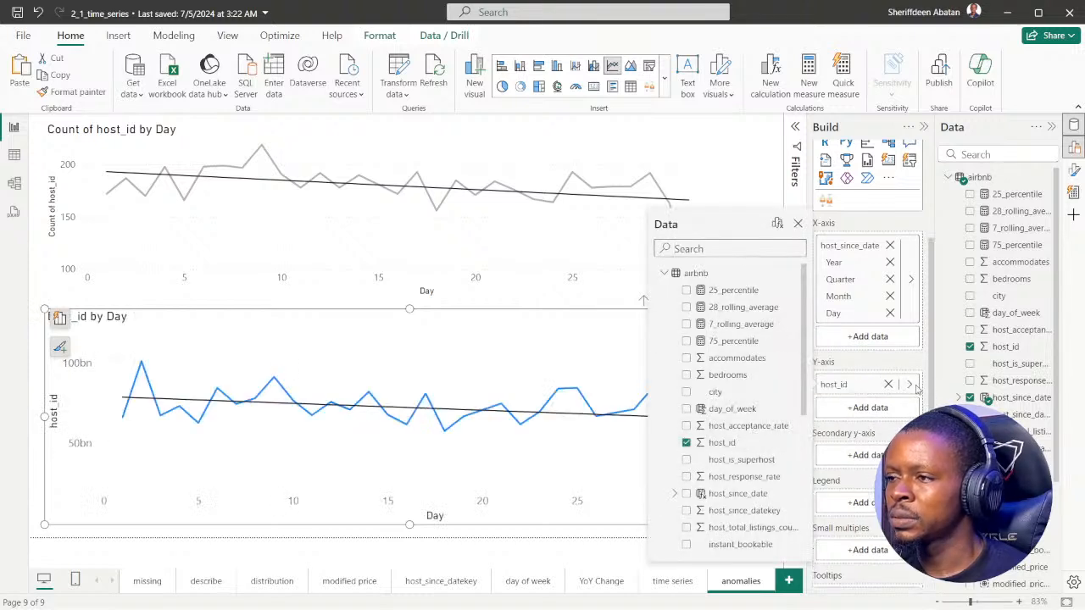
left_click(910, 384)
left_click(996, 417)
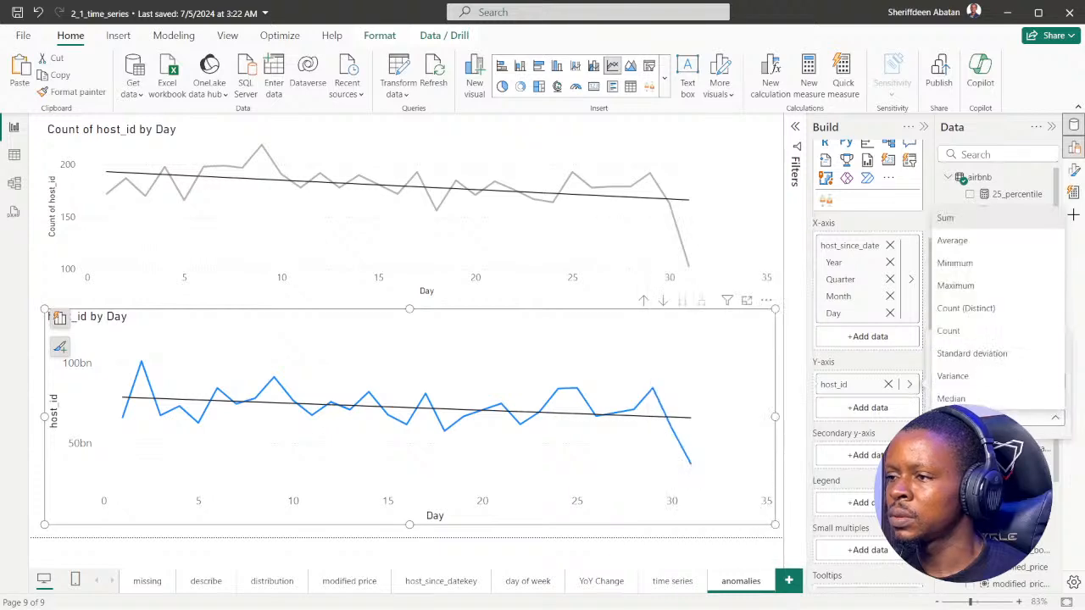
left_click(975, 321)
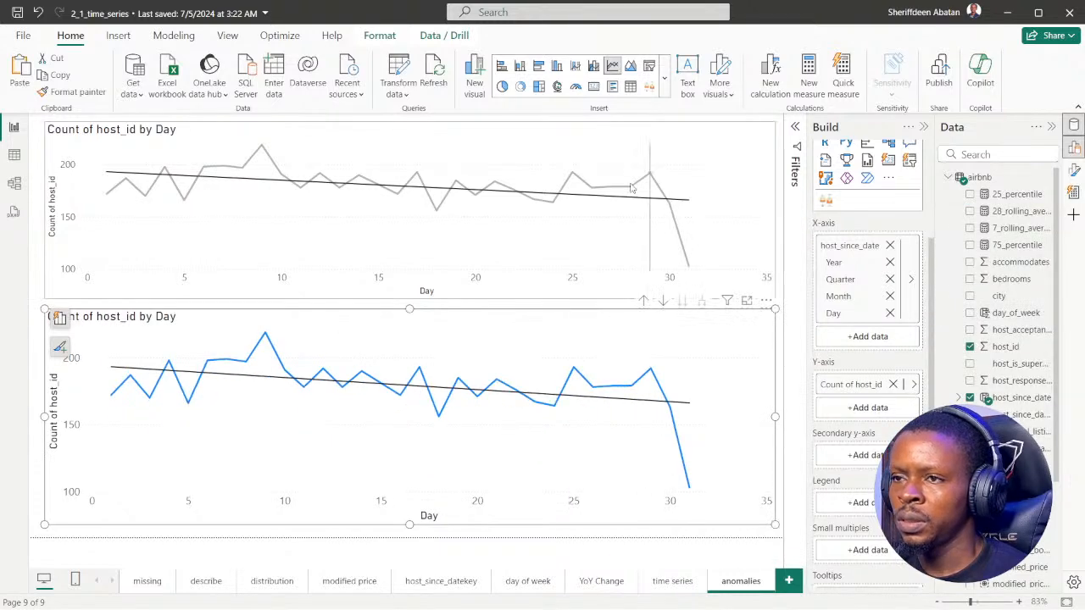
Add 28_rolling_average back to the lower chart's Y-axis and remove Count of host_id from it
left_click(868, 408)
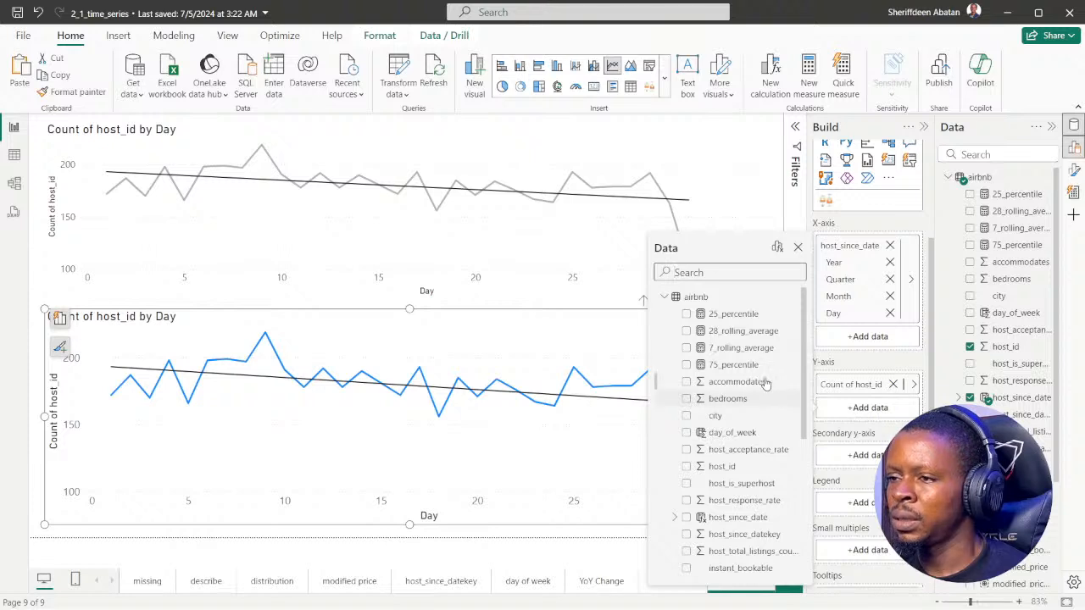
left_click(688, 332)
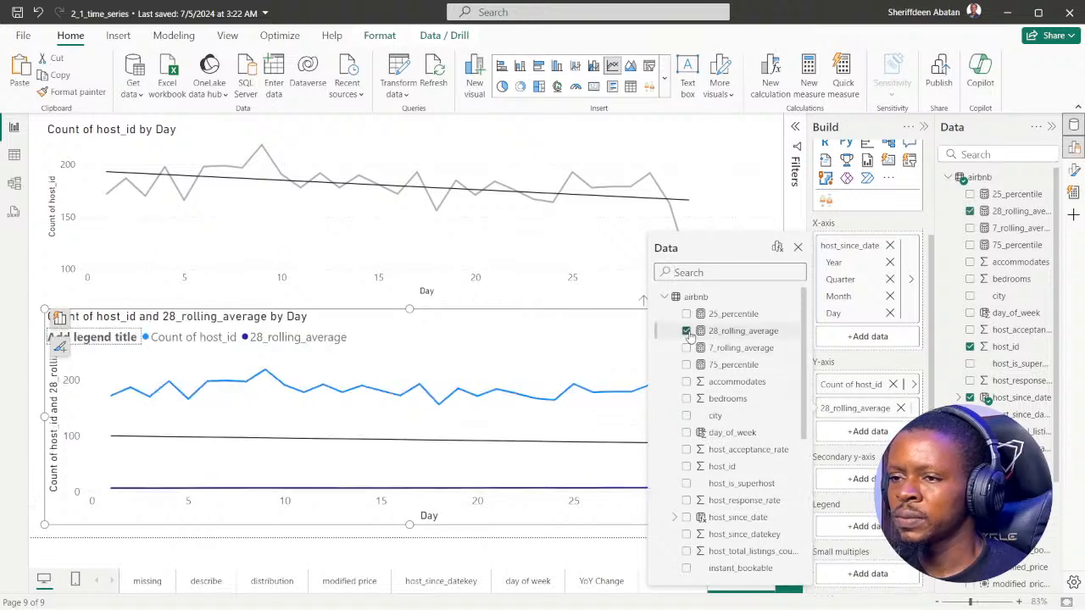
left_click(797, 248)
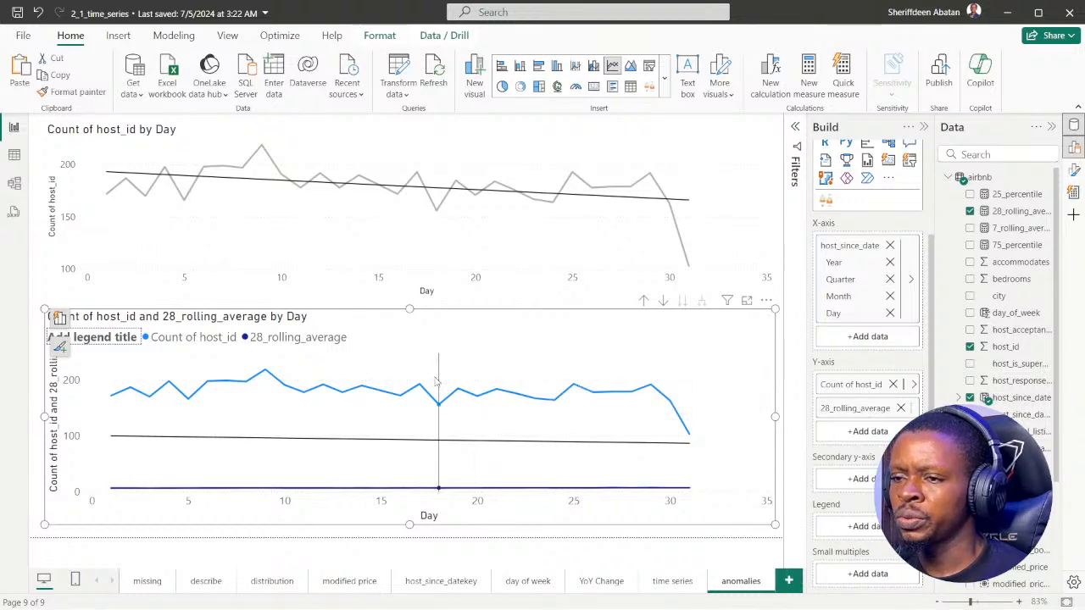
left_click(894, 384)
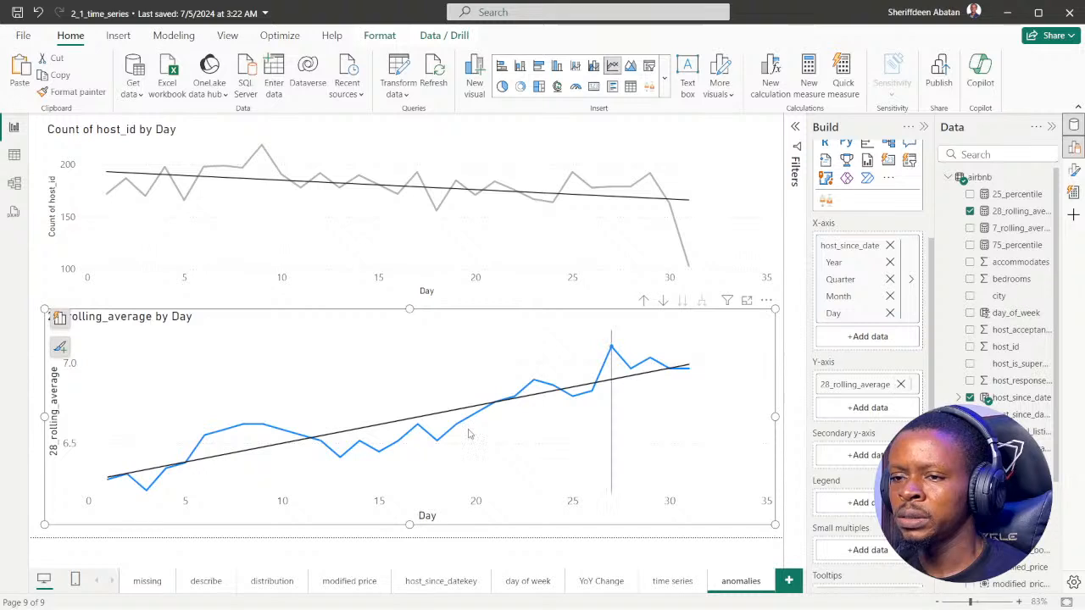
left_click(784, 453)
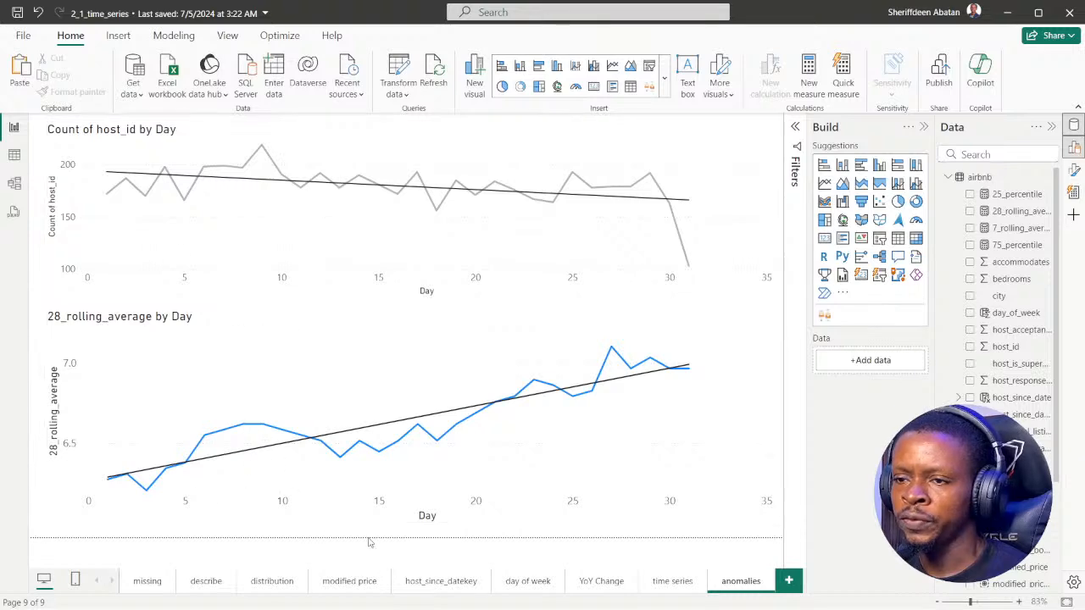
Reread DataCamp instruction 2 in Chrome, and return to the anomalies page in Power BI Desktop
left_click(489, 597)
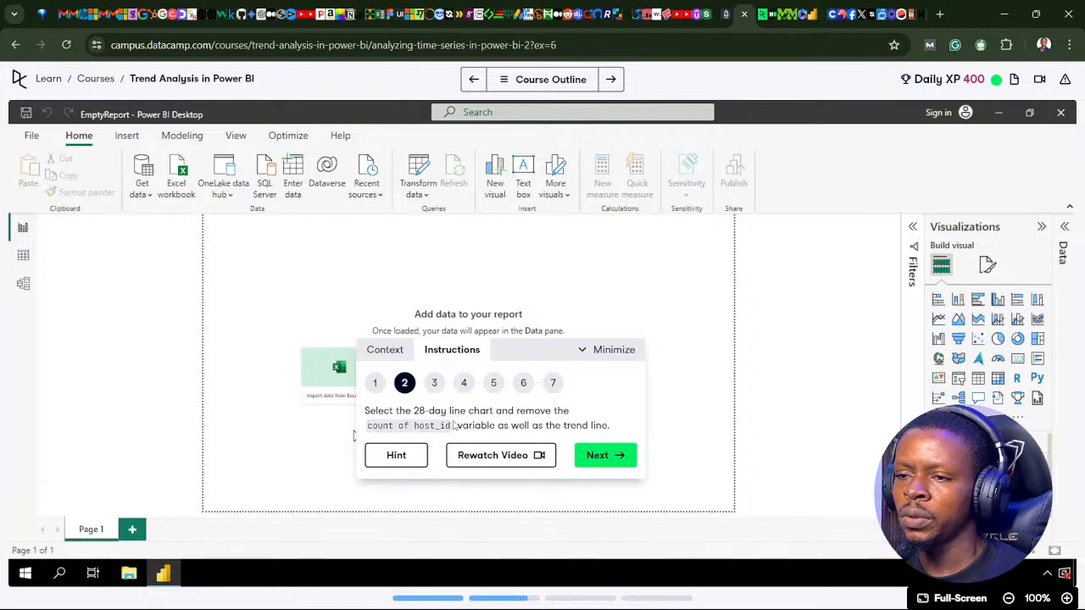
mouse_move(447, 607)
left_click(484, 597)
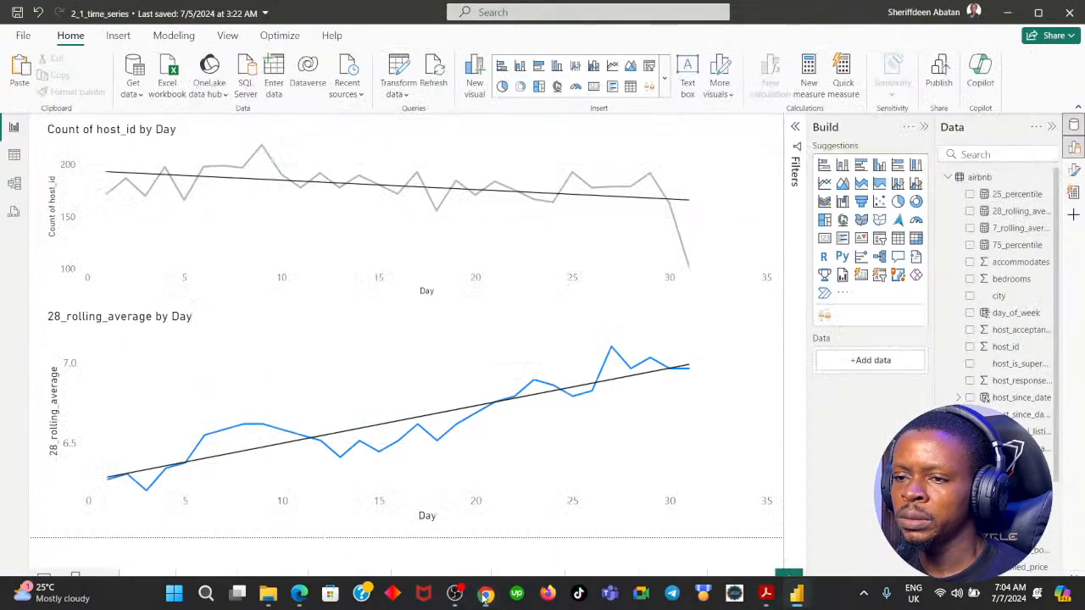
Turn off the trend line on the 28_rolling_average by Day chart and close its formatting options
left_click(769, 324)
scroll(905, 406, "down", 2)
scroll(904, 406, "up", 2)
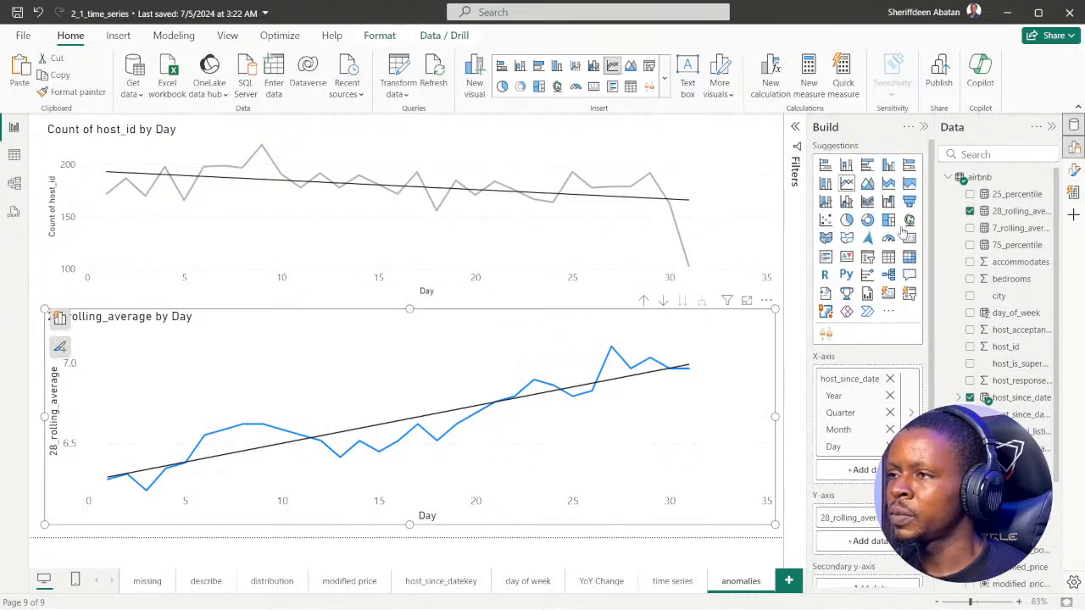
left_click(924, 127)
left_click(1074, 169)
left_click(1075, 169)
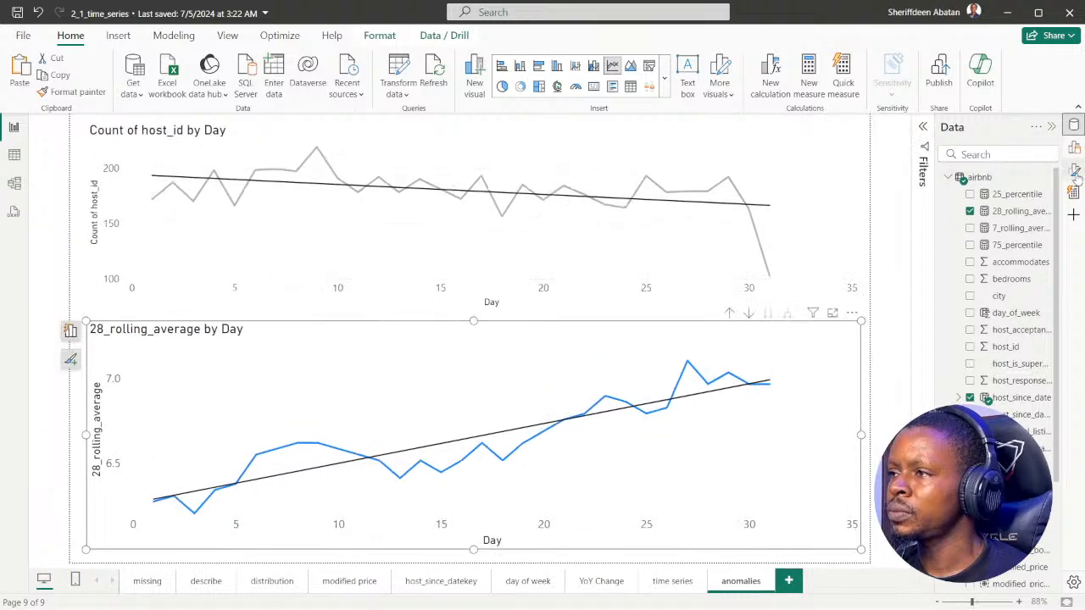
left_click(1074, 170)
scroll(881, 353, "down", 6)
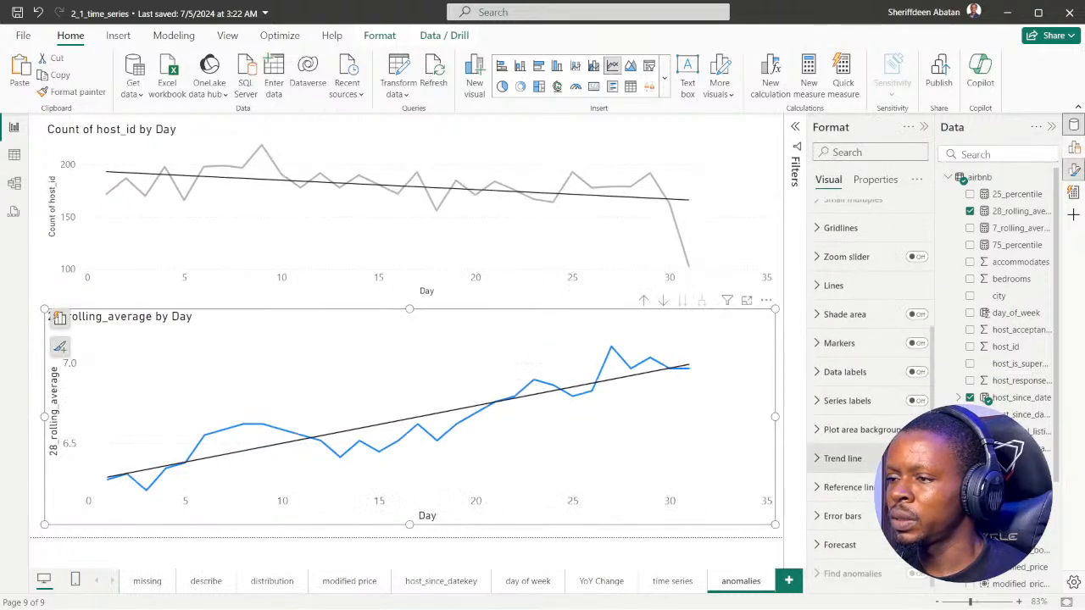
left_click(835, 459)
scroll(878, 458, "down", 3)
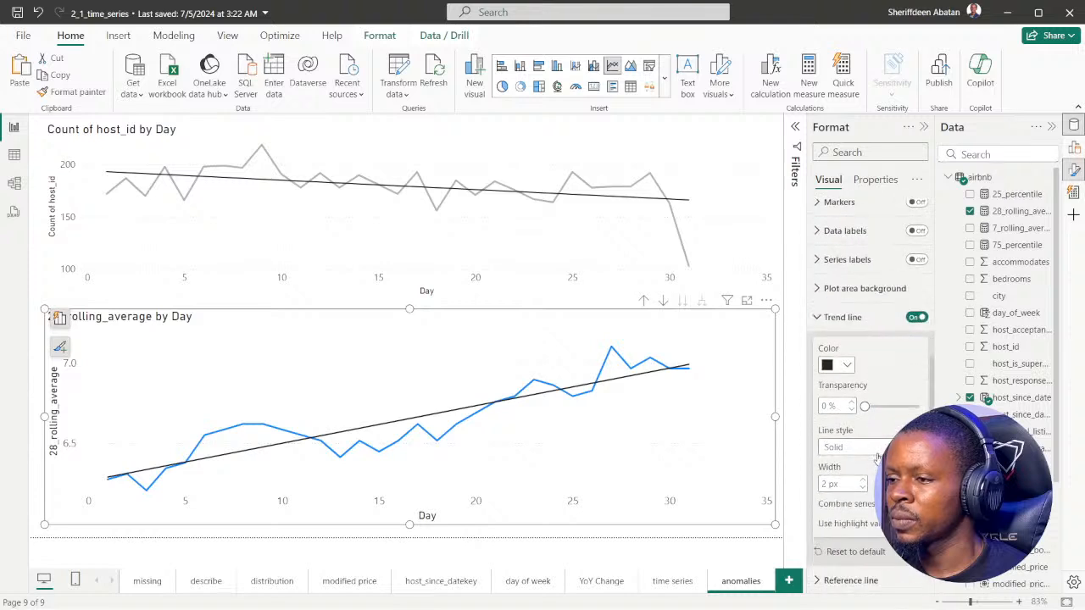
left_click(917, 317)
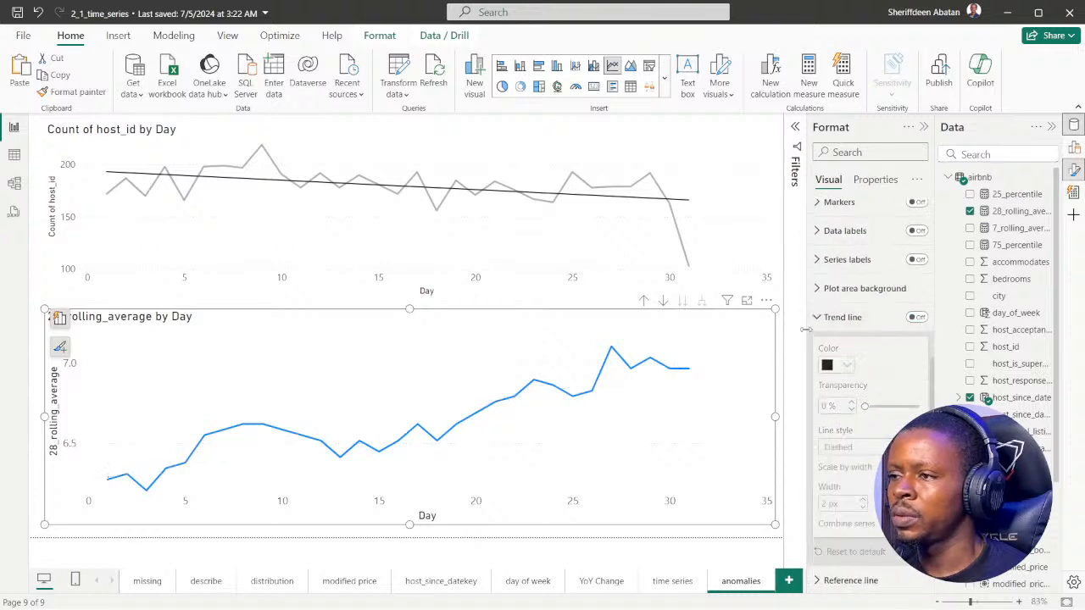
left_click(915, 317)
left_click(916, 317)
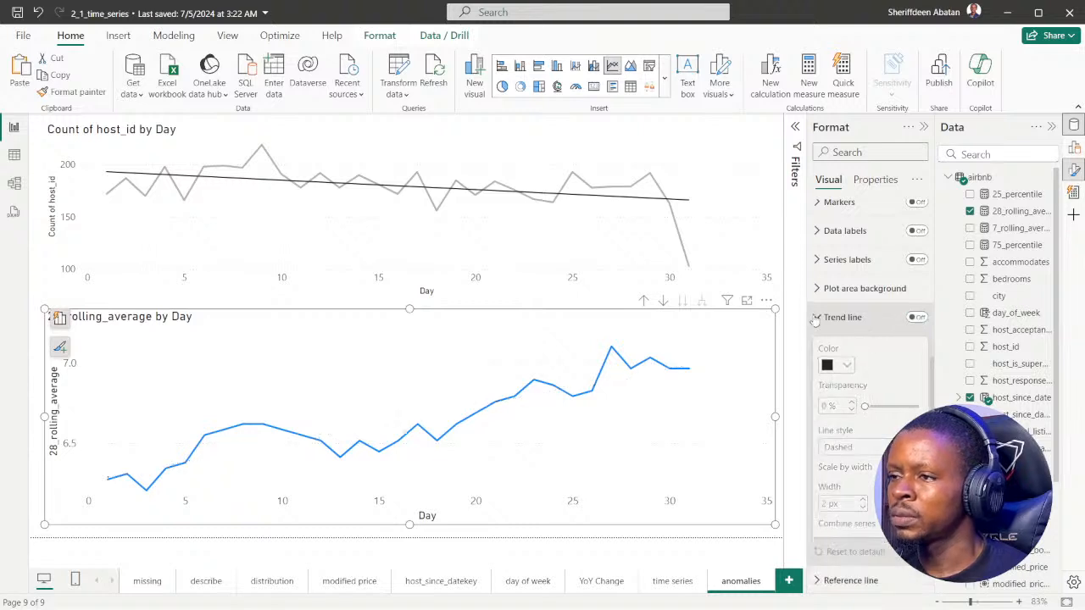
left_click(816, 317)
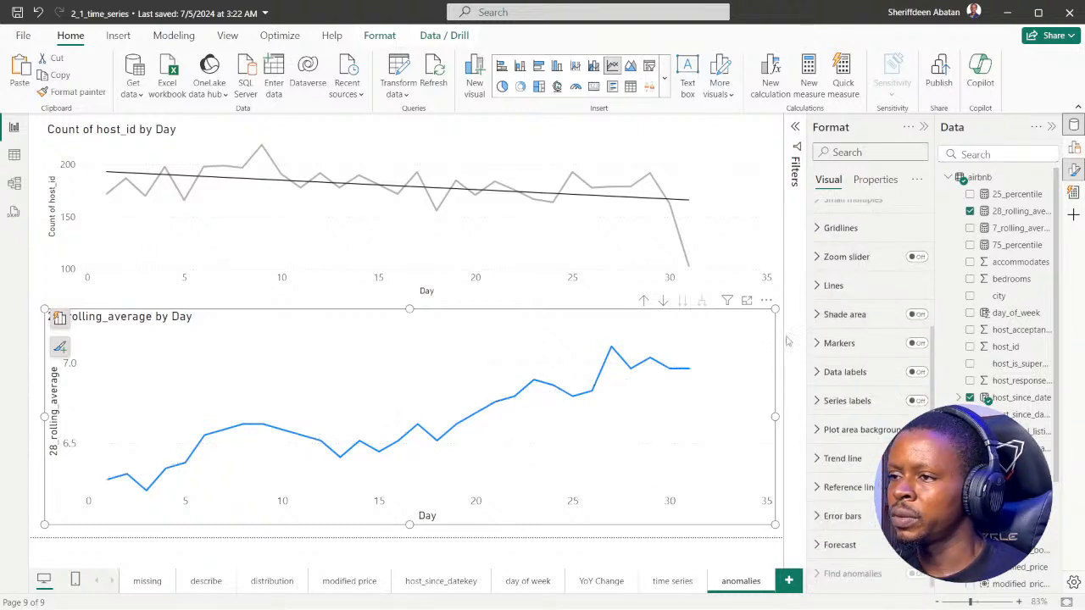
left_click(923, 127)
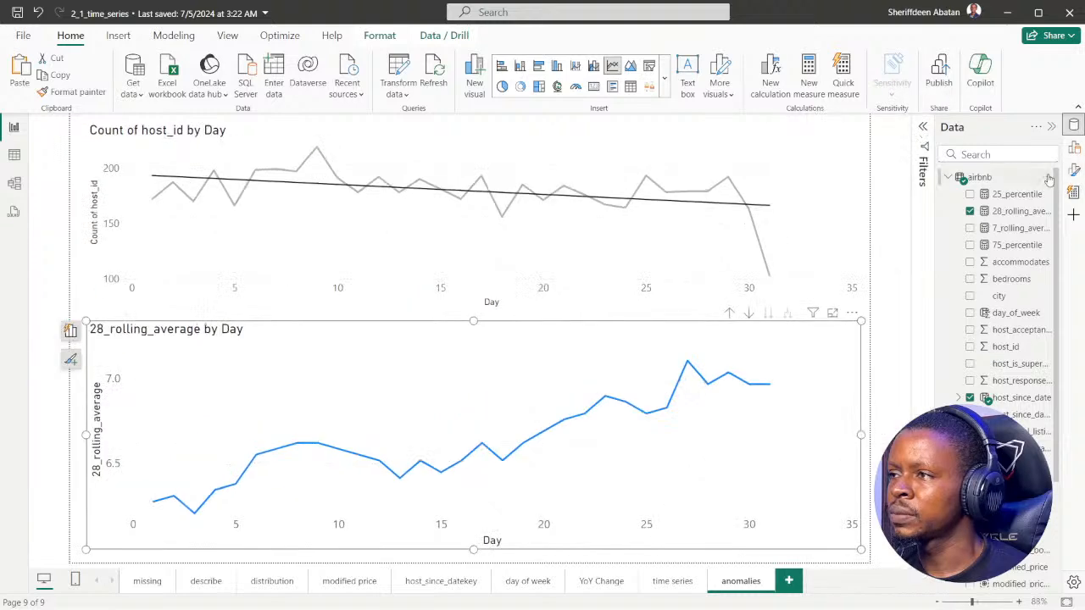
Advance the DataCamp exercise to instruction 3 in Chrome, and reopen the 28_rolling_average chart's formatting options in Power BI Desktop
mouse_move(533, 575)
left_click(485, 593)
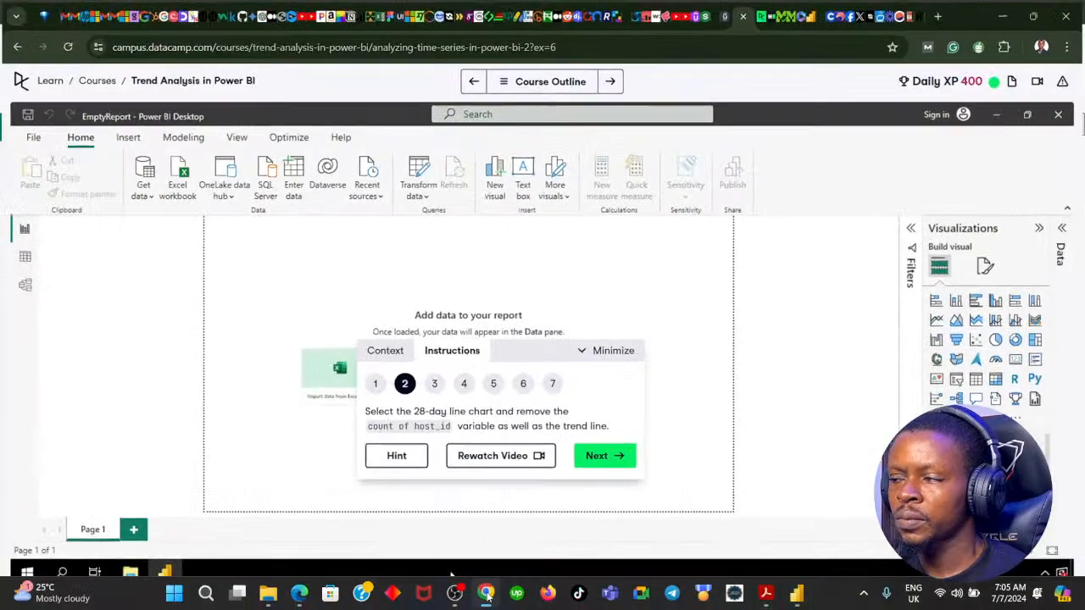
left_click(607, 456)
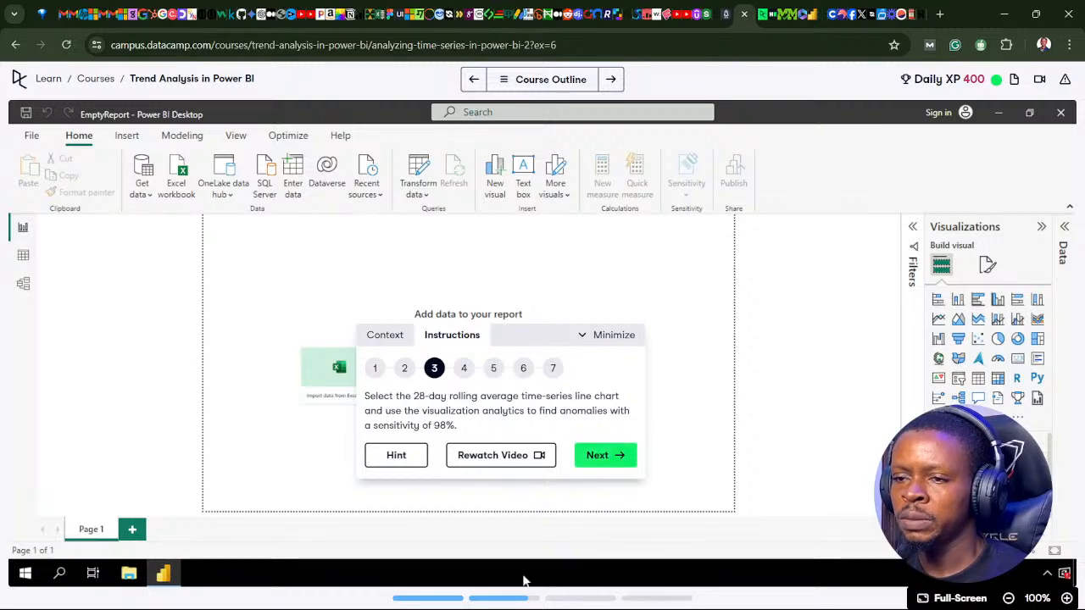
left_click(485, 598)
left_click(485, 597)
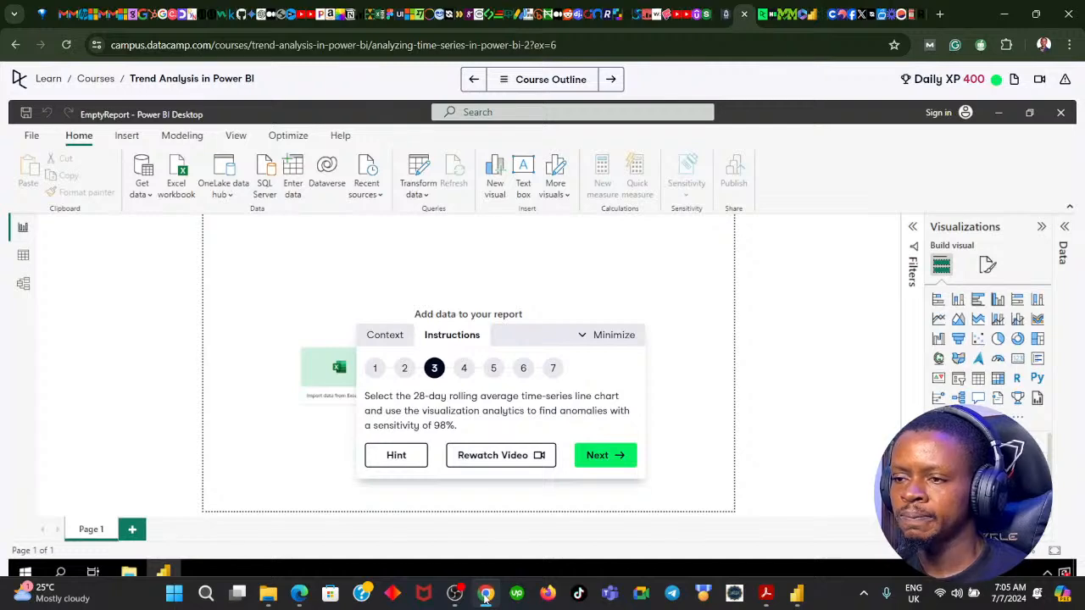
left_click(486, 597)
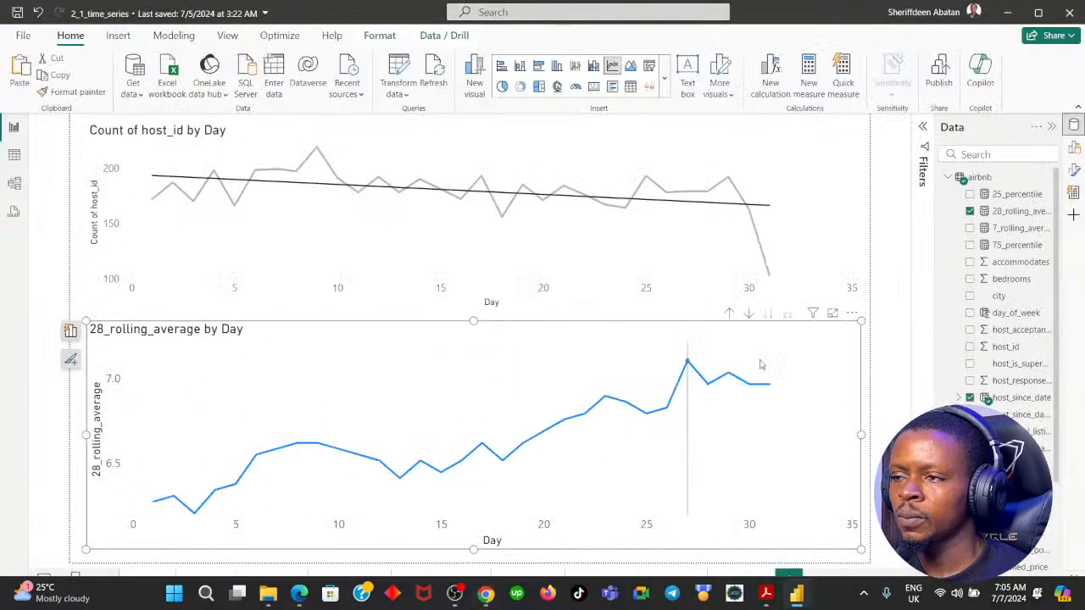
left_click(1073, 170)
scroll(901, 336, "down", 5)
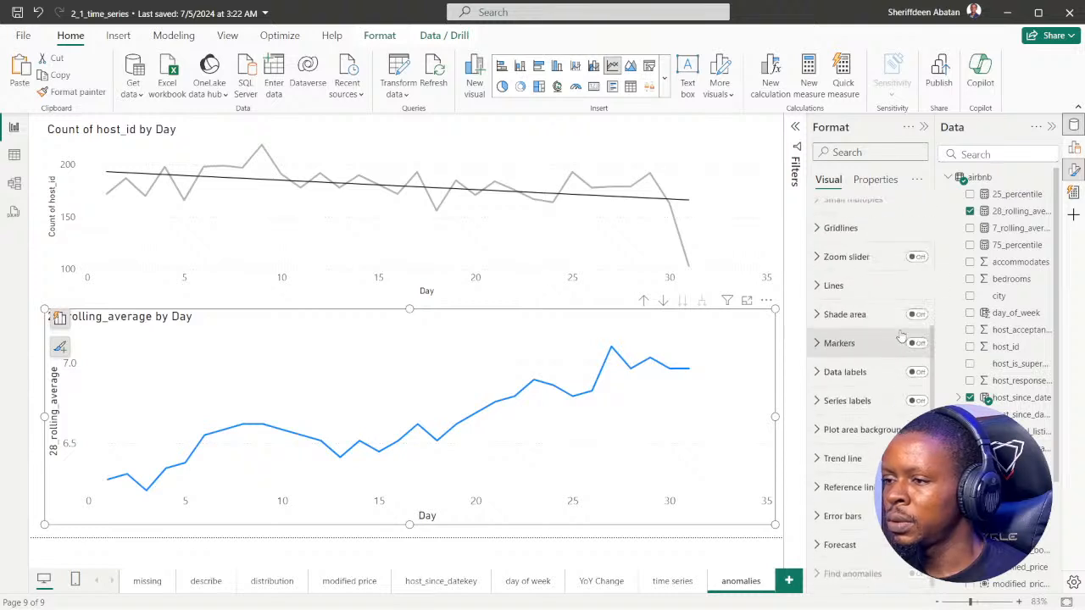
left_click(839, 547)
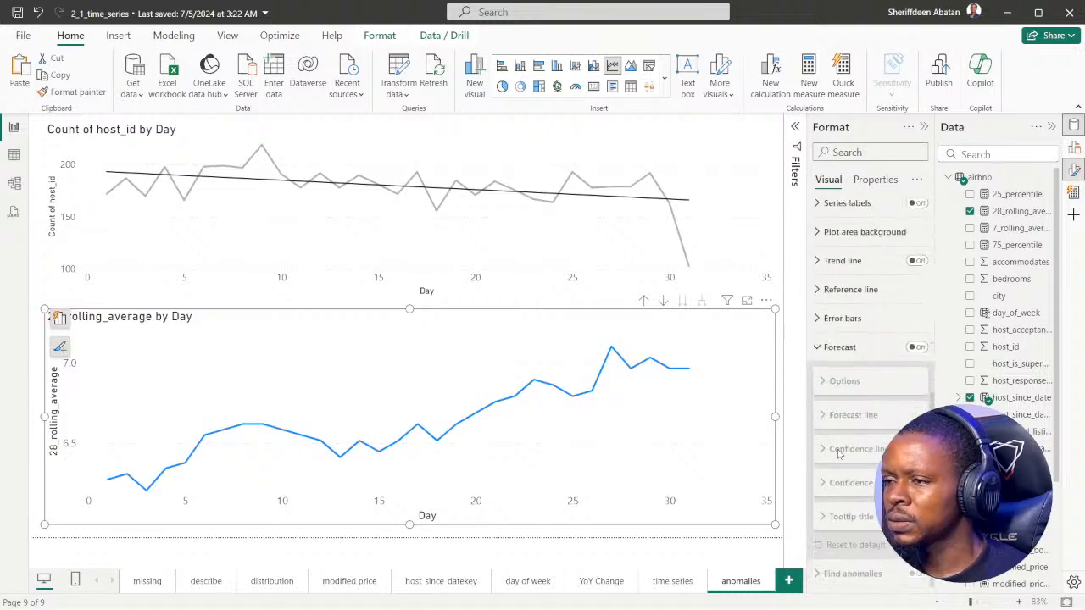
left_click(918, 349)
left_click(917, 348)
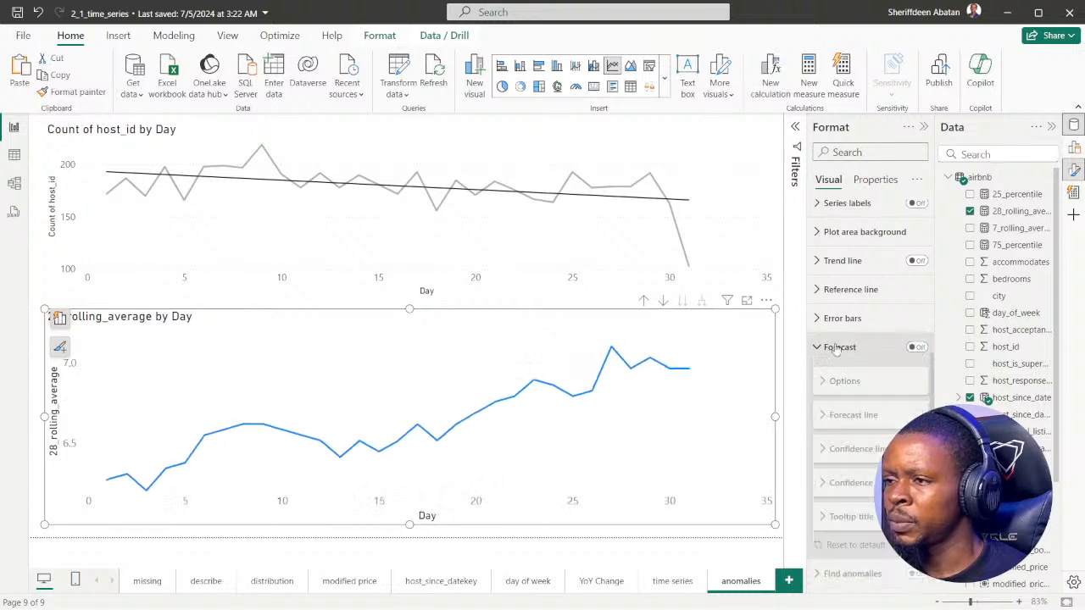
left_click(819, 347)
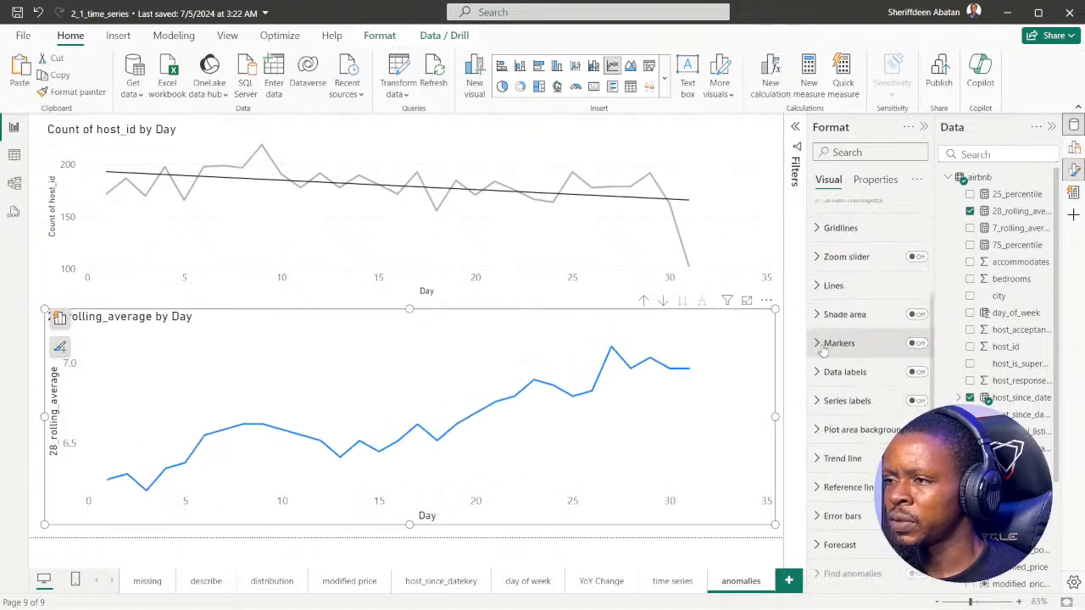
Examine the Error bars options of the 28_rolling_average by Day chart, including the type setting, and collapse them
left_click(819, 517)
scroll(873, 398, "down", 4)
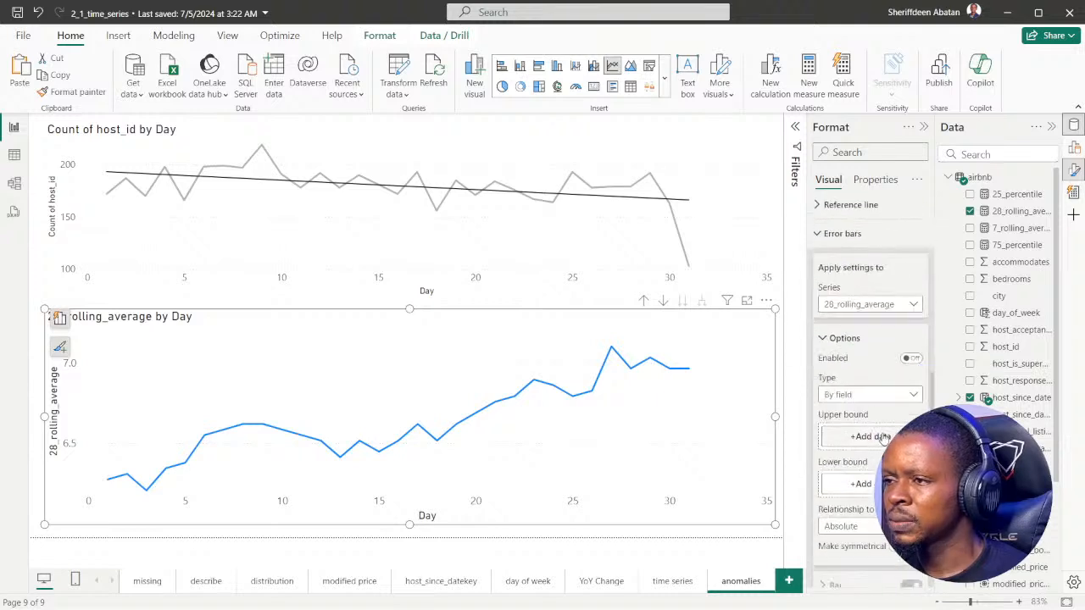
scroll(879, 373, "down", 1)
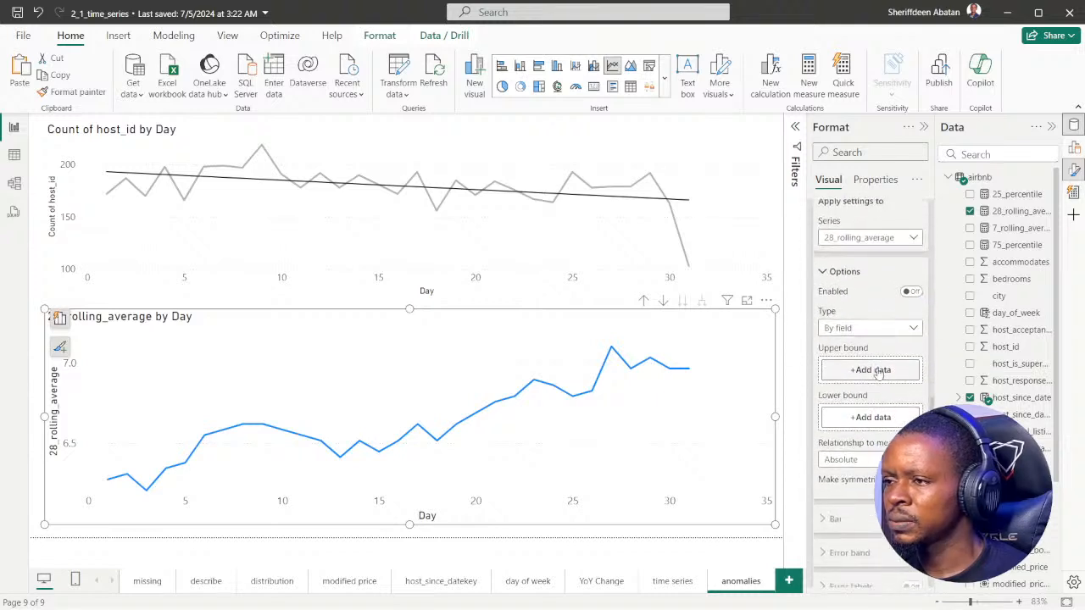
left_click(914, 325)
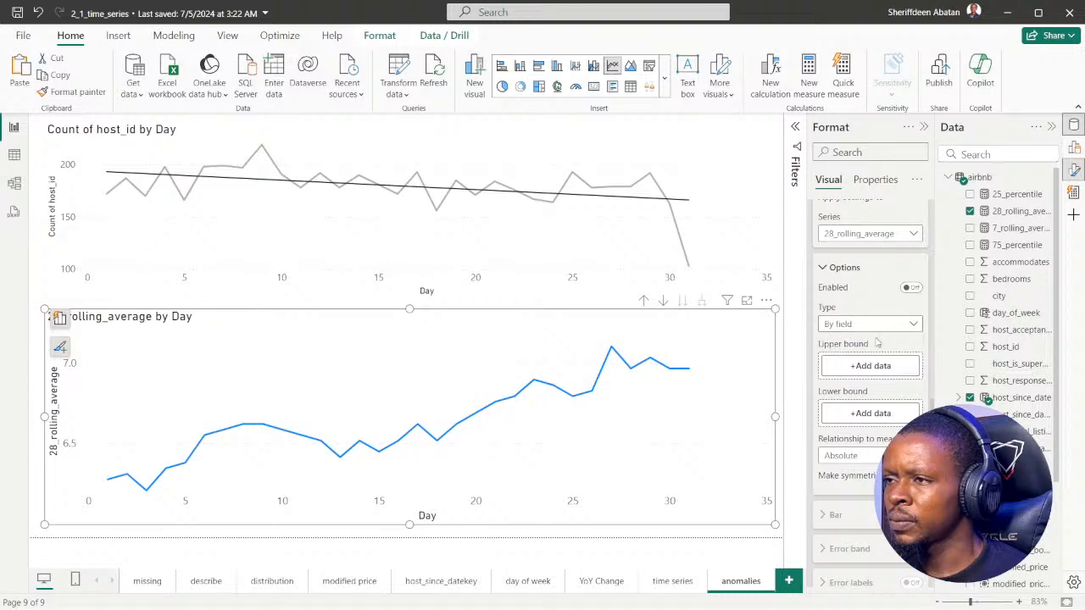
scroll(819, 439, "up", 3)
left_click(819, 305)
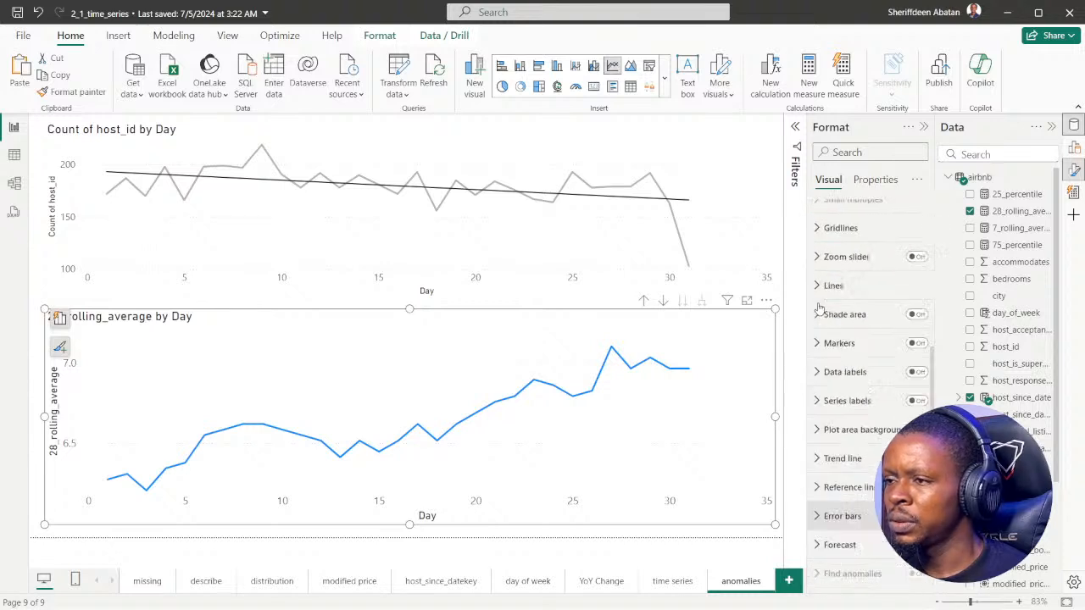
Search the chart's formatting options for "ano", clear the search, and examine the Find anomalies option in the full list
scroll(818, 308, "up", 5)
left_click(871, 154)
type("a")
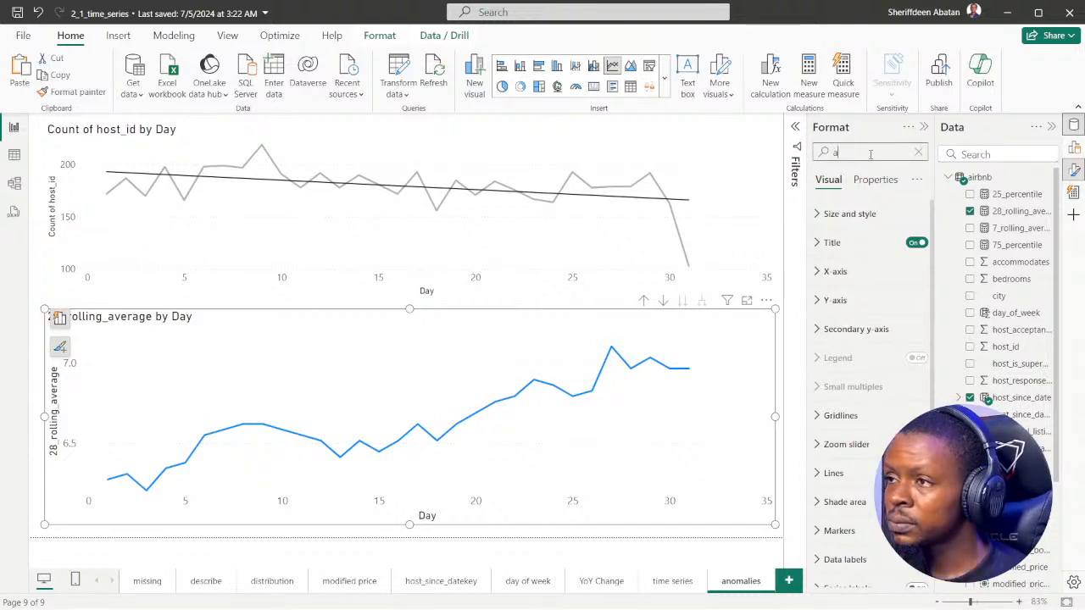
type("no")
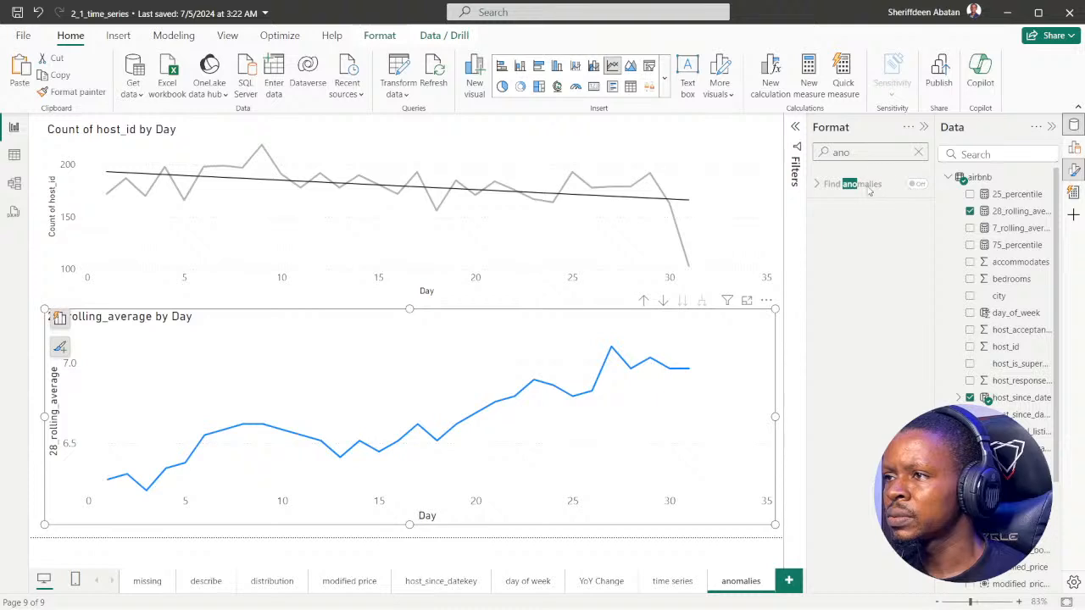
left_click(918, 153)
scroll(873, 339, "down", 5)
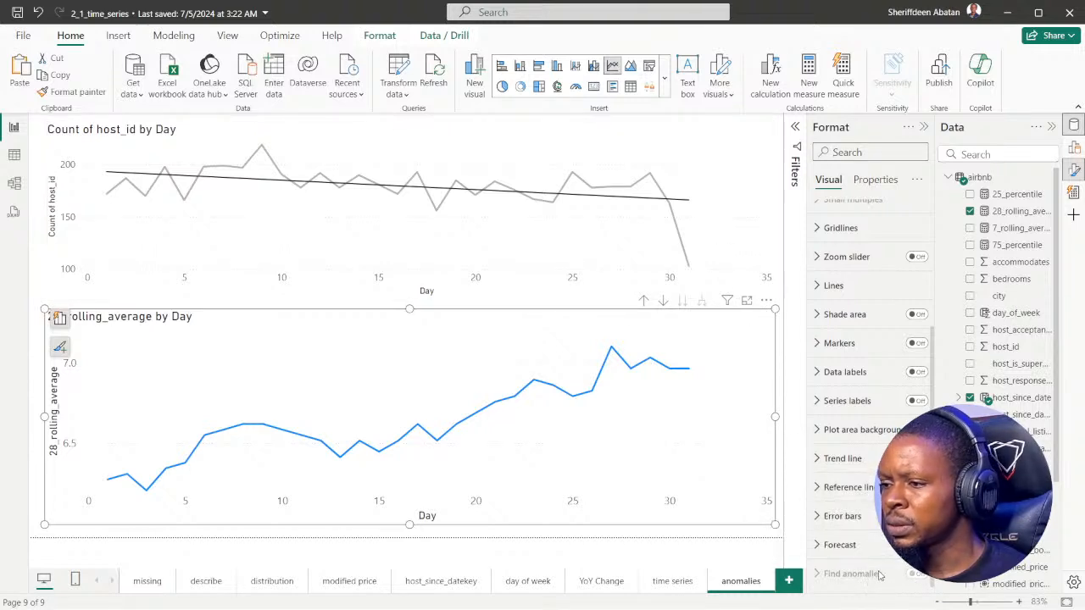
mouse_move(880, 579)
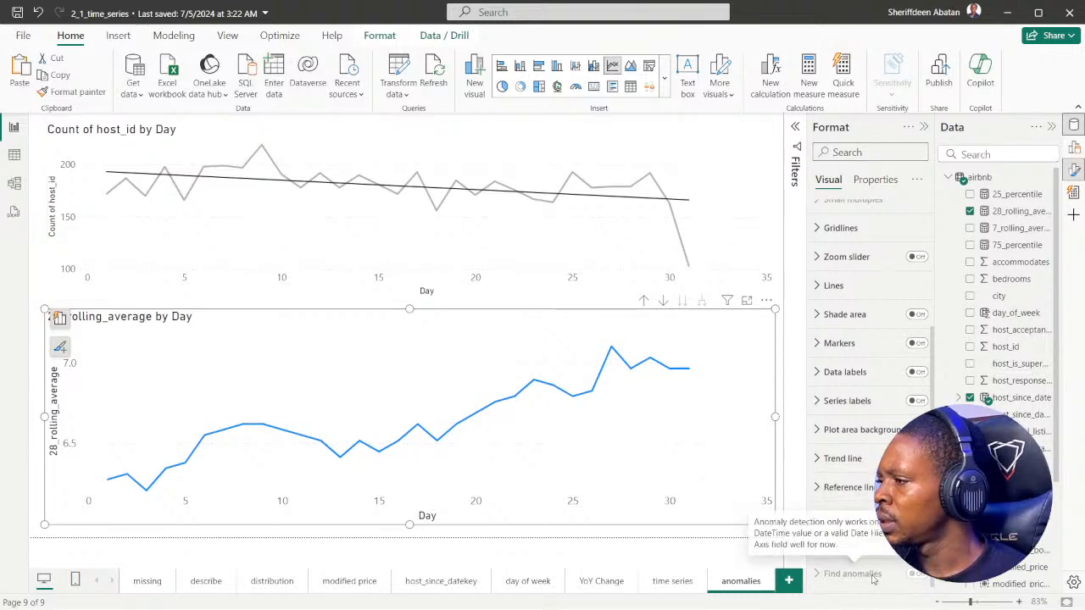
Select and deselect the day 26 point on the 28_rolling_average chart, and hide the formatting options and field list
left_click(591, 392)
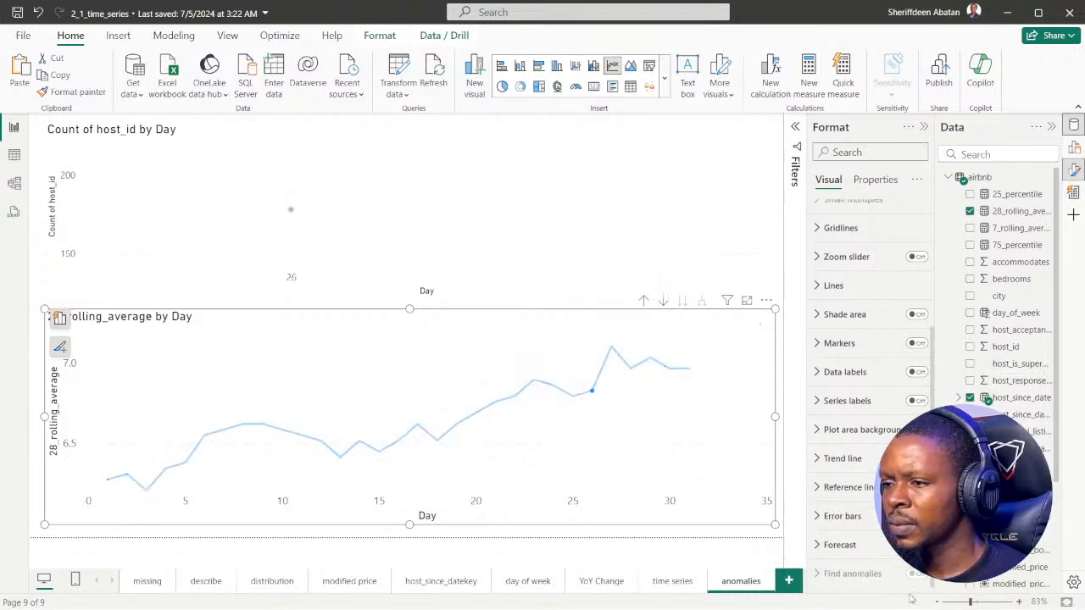
left_click(735, 320)
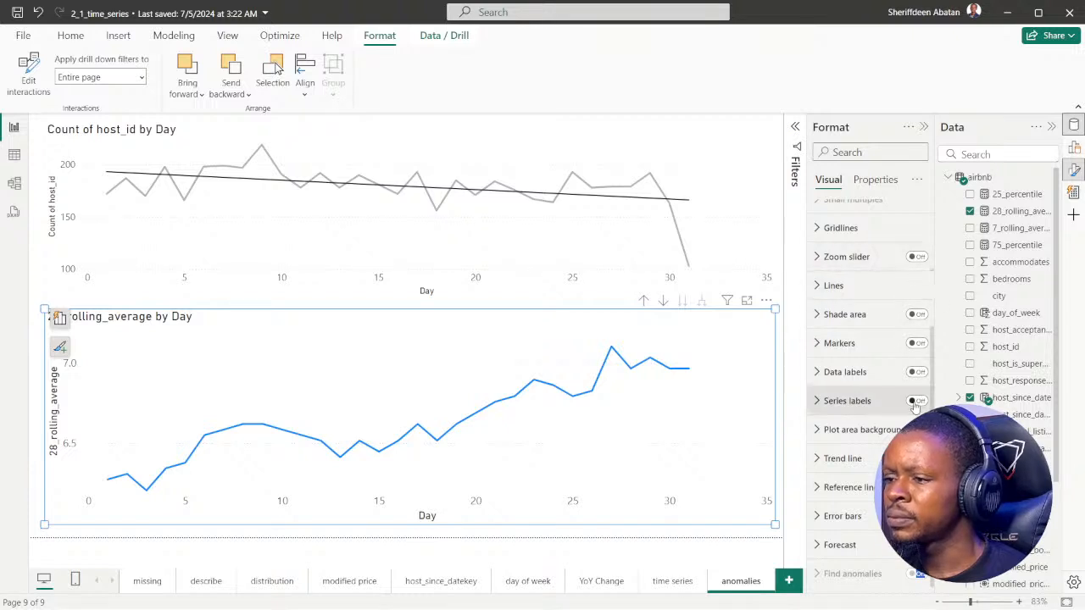
scroll(833, 200, "up", 3)
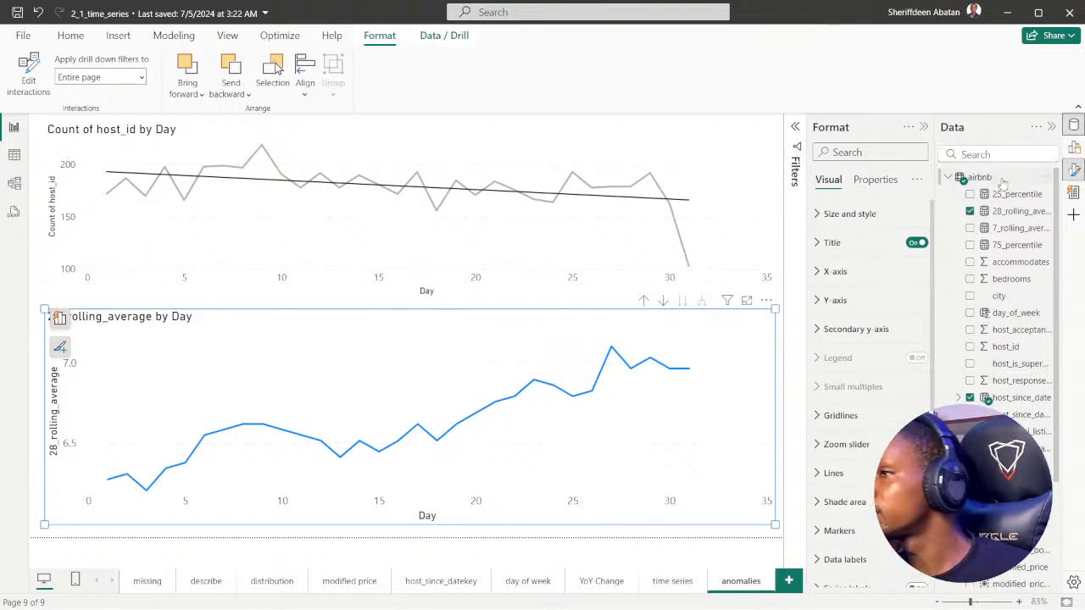
left_click(1074, 170)
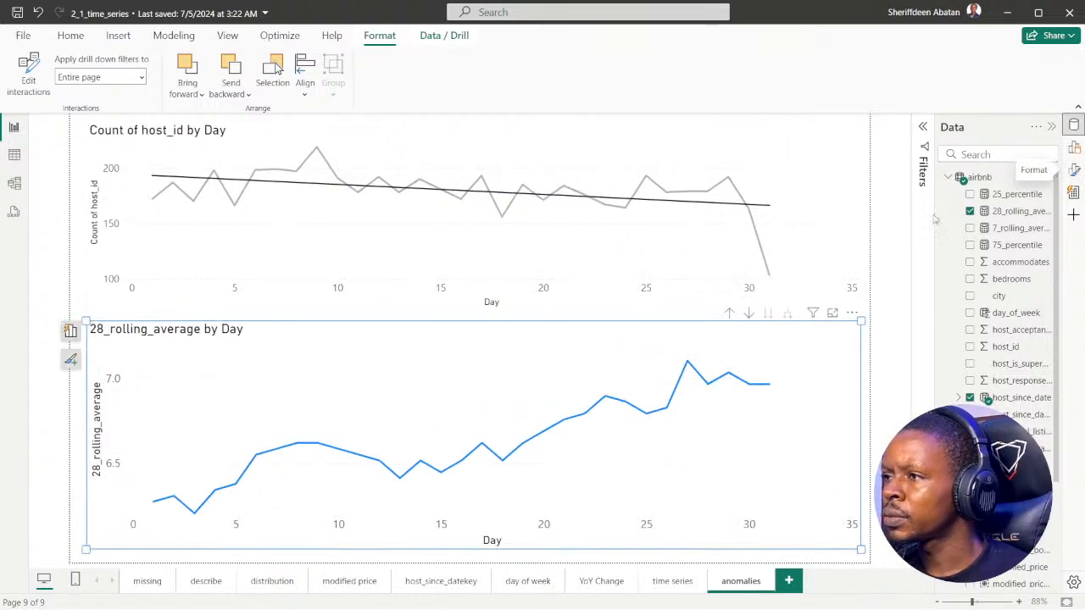
left_click(1051, 127)
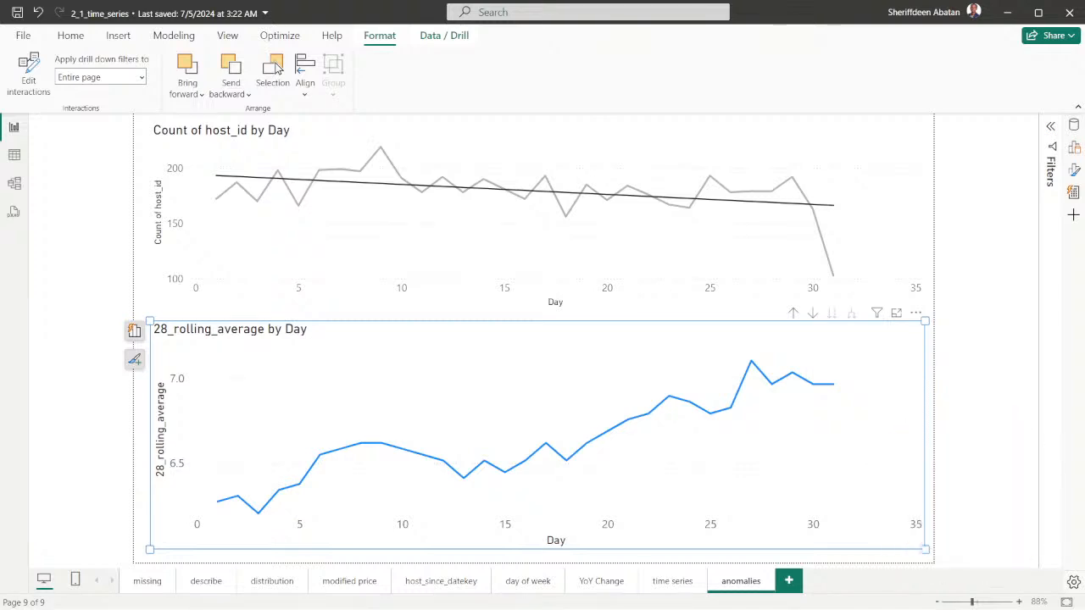
Reopen the formatting options and reselect the 28_rolling_average by Day chart
left_click(933, 377)
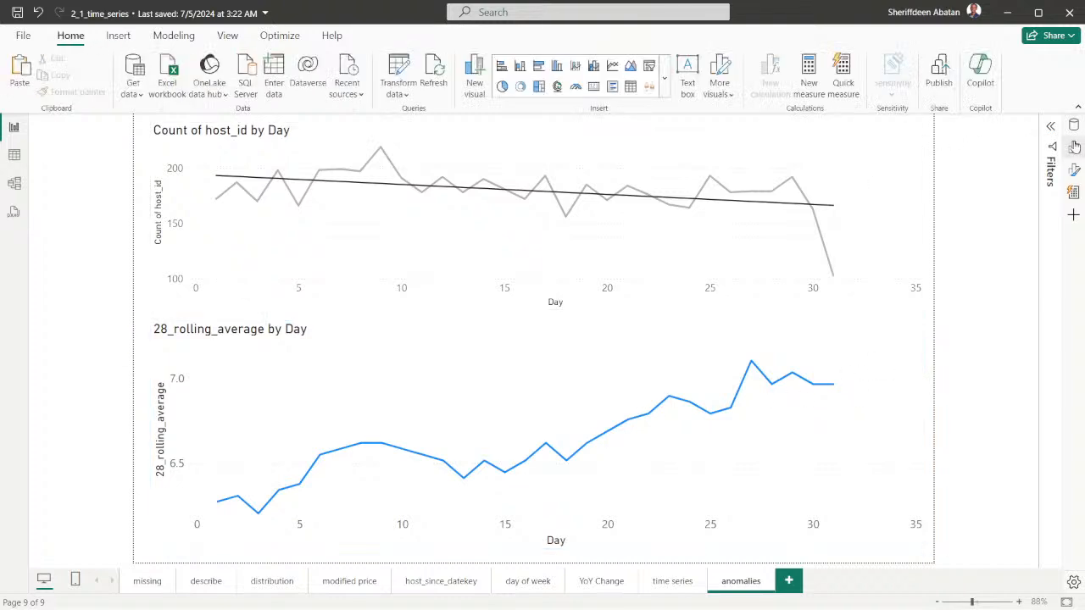
left_click(1075, 171)
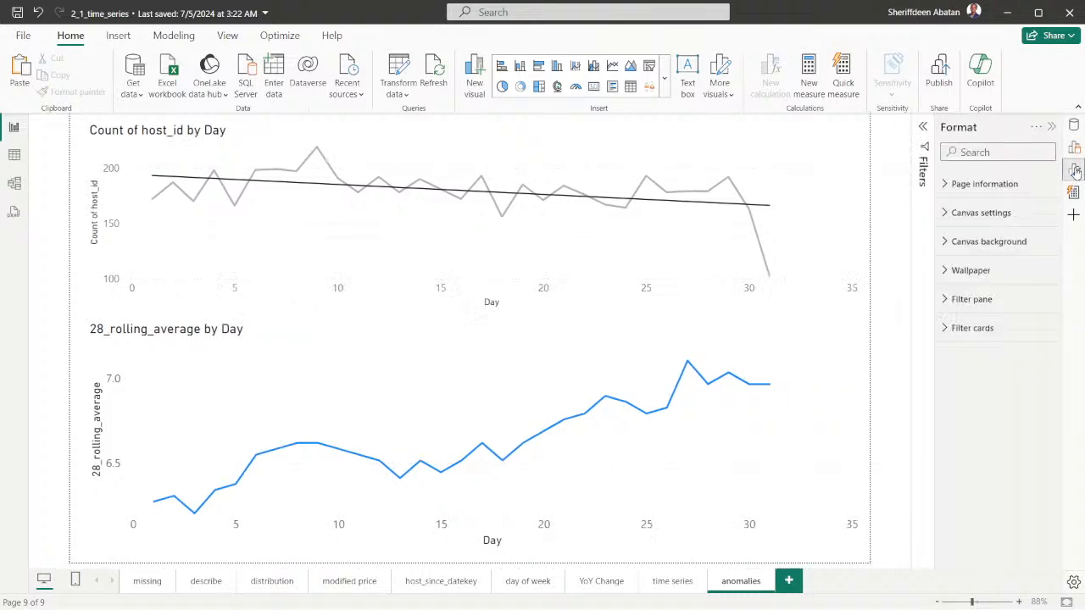
left_click(813, 330)
Switch to Chrome and start rewatching the DataCamp lesson video for instruction 3
mouse_move(591, 585)
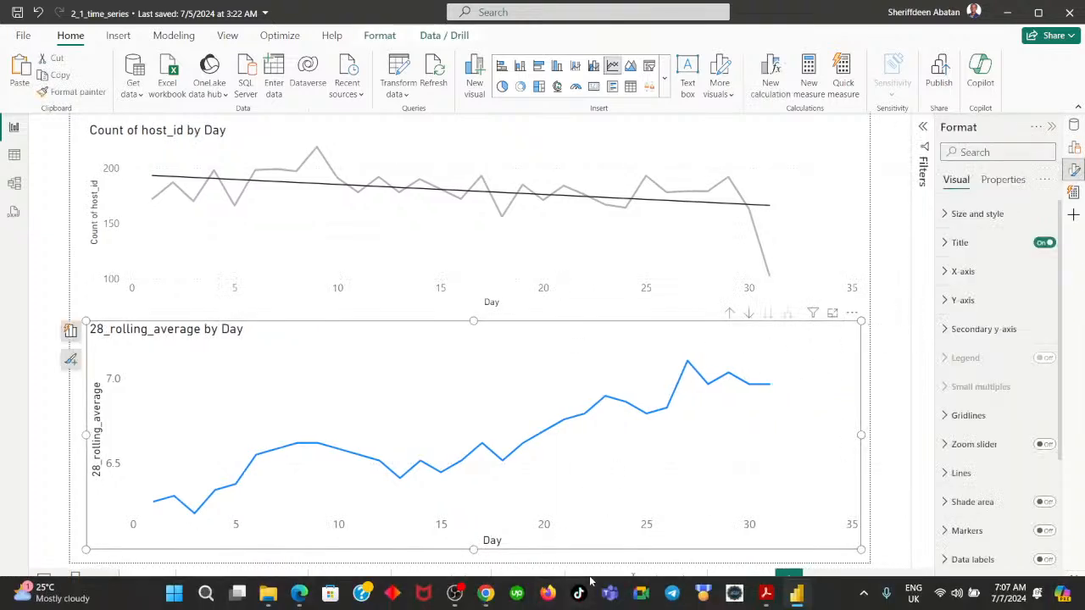
left_click(487, 595)
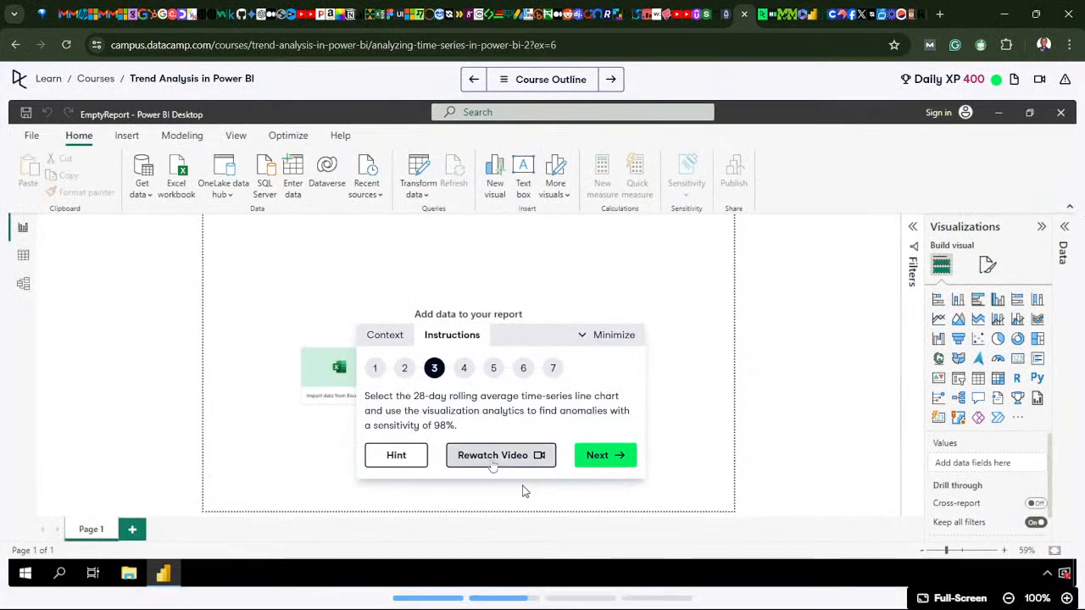
left_click(492, 462)
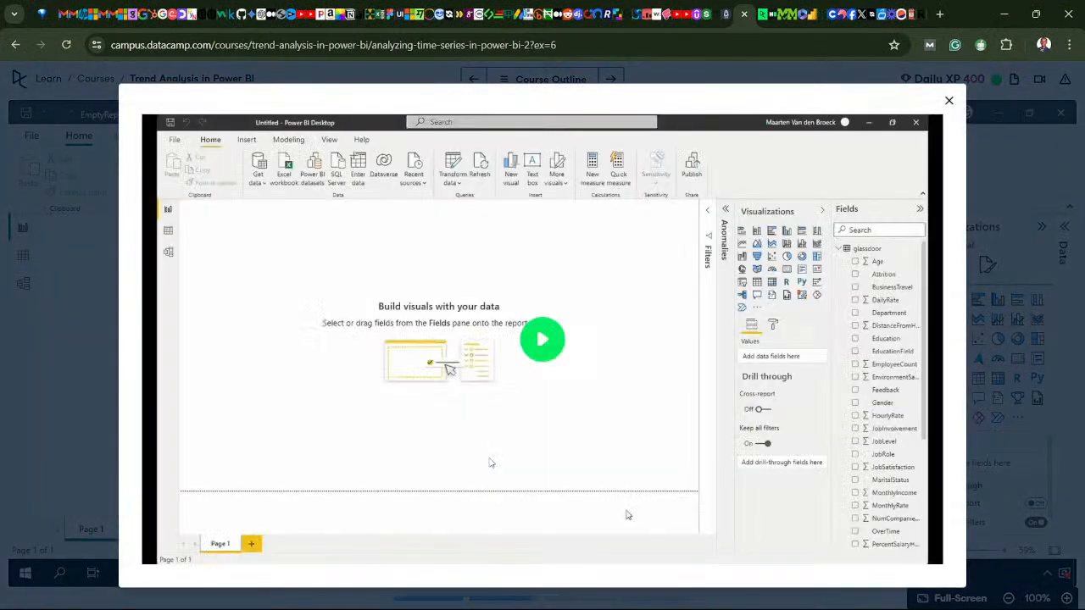
left_click(538, 369)
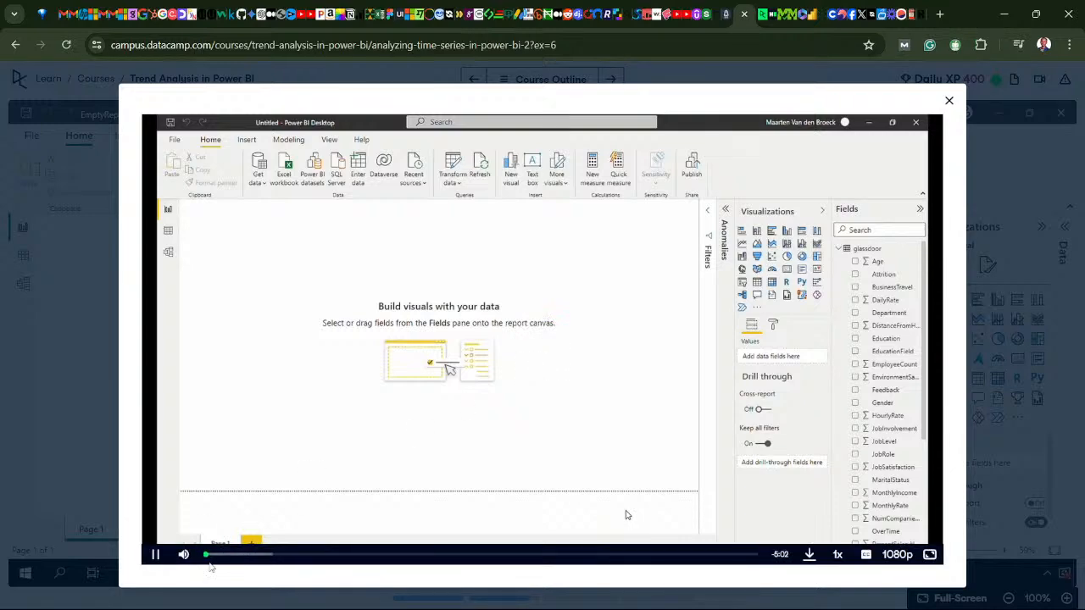
Skip to the lesson video's section on finding anomalies, watch how the option is reached, and close the video
left_click(539, 555)
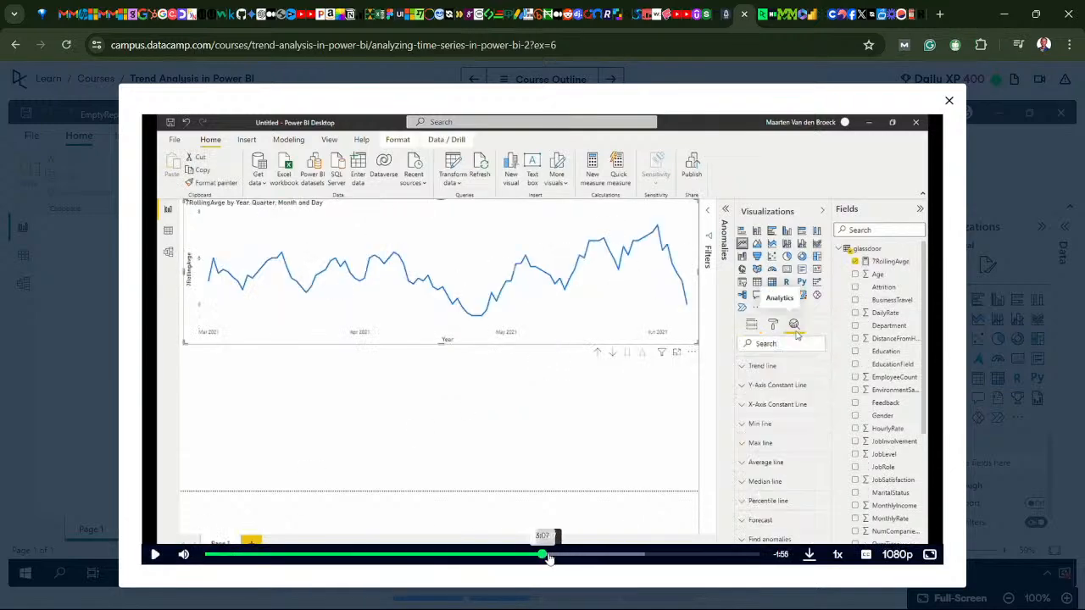
mouse_move(549, 557)
left_mouse_down()
mouse_move(589, 562)
mouse_move(529, 560)
left_mouse_up()
left_click(537, 466)
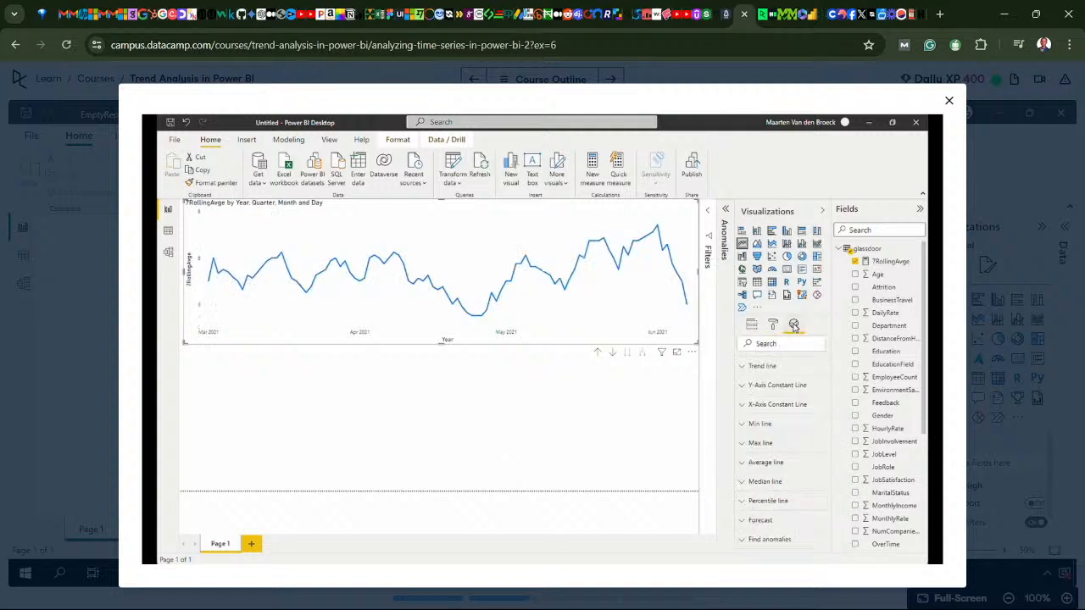
mouse_move(565, 468)
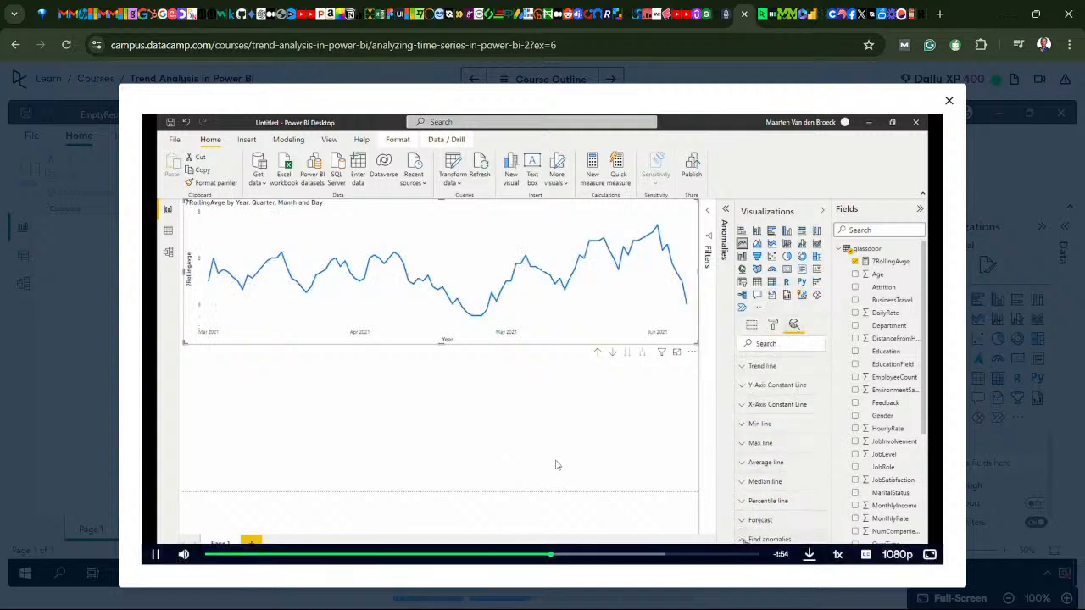
left_click(458, 402)
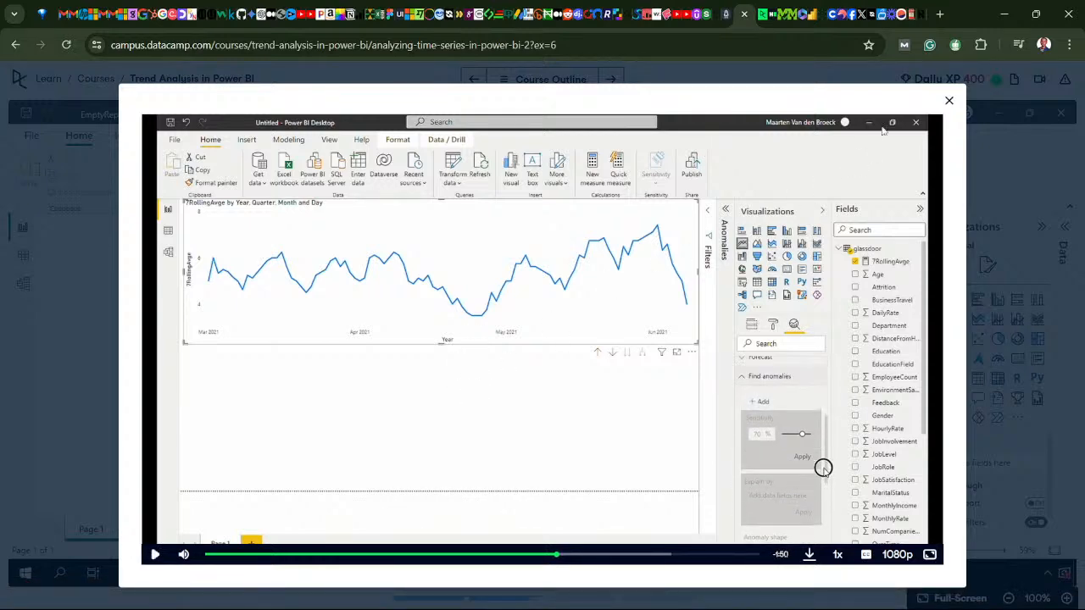
left_click(949, 100)
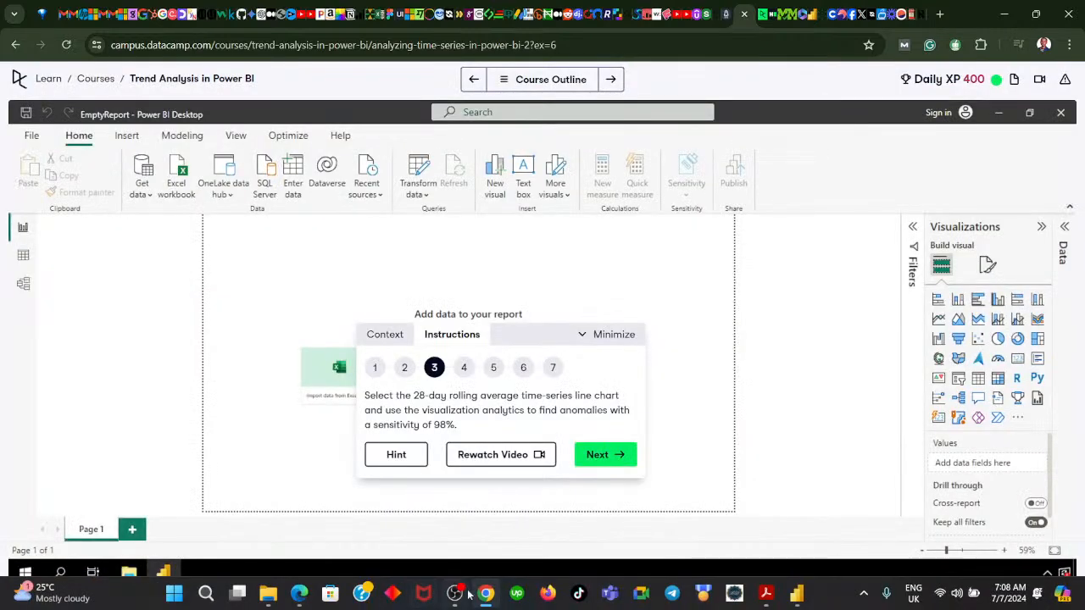
Return to Power BI Desktop and look through the 28_rolling_average chart's visual and general property settings for Find anomalies
left_click(793, 594)
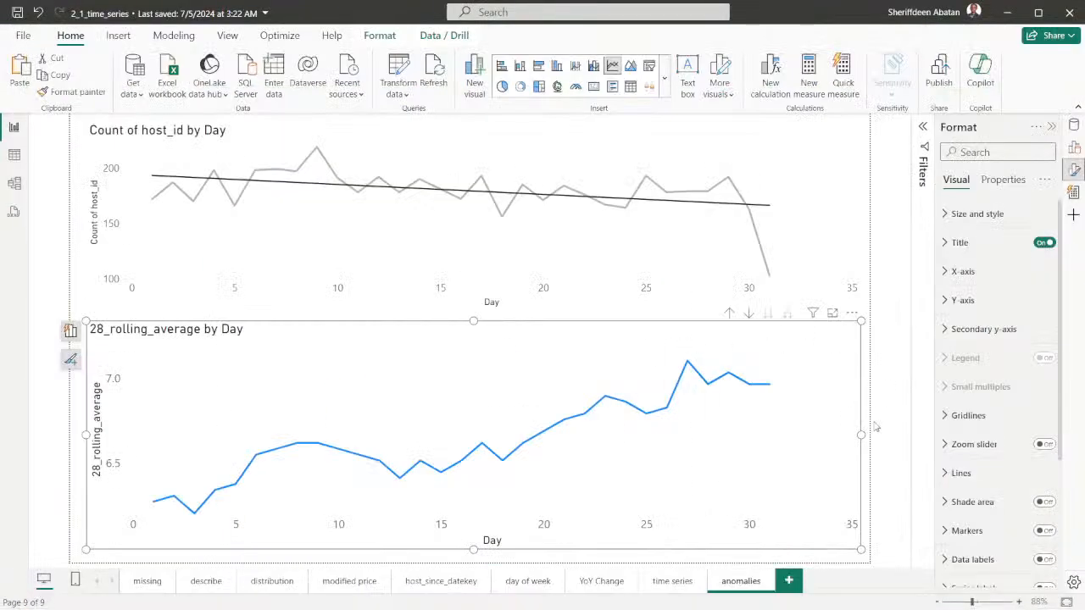
mouse_move(861, 435)
left_mouse_down()
mouse_move(843, 437)
mouse_move(864, 454)
left_mouse_up()
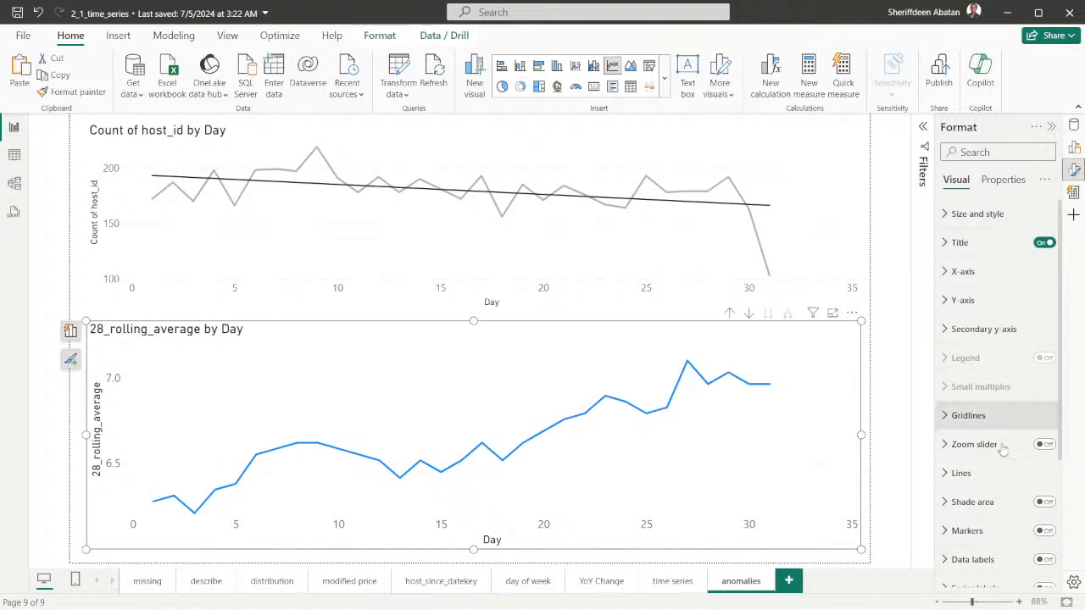
scroll(966, 420, "down", 3)
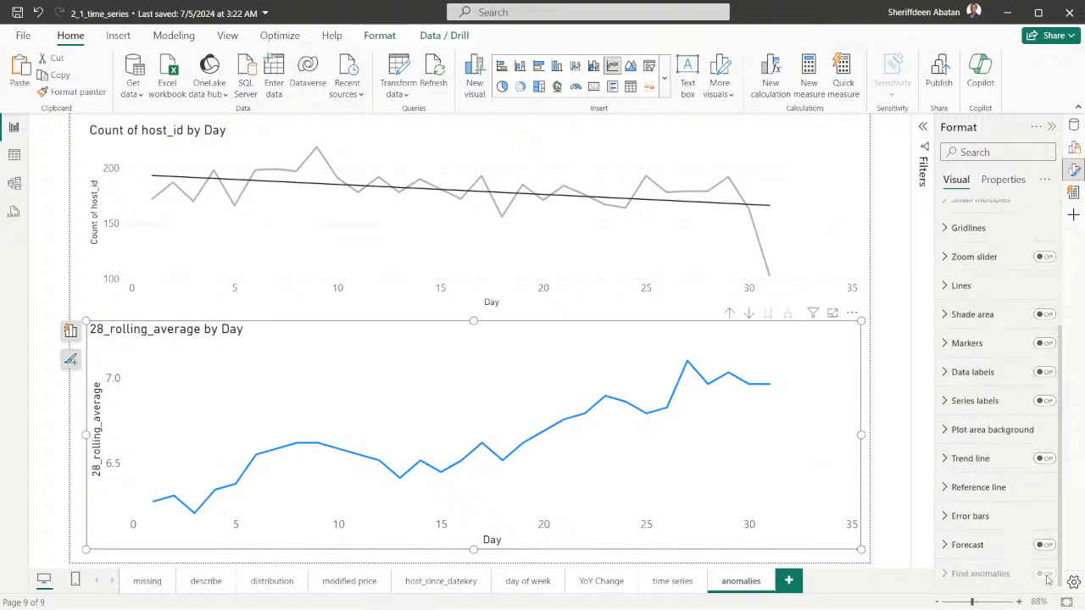
scroll(966, 399, "up", 5)
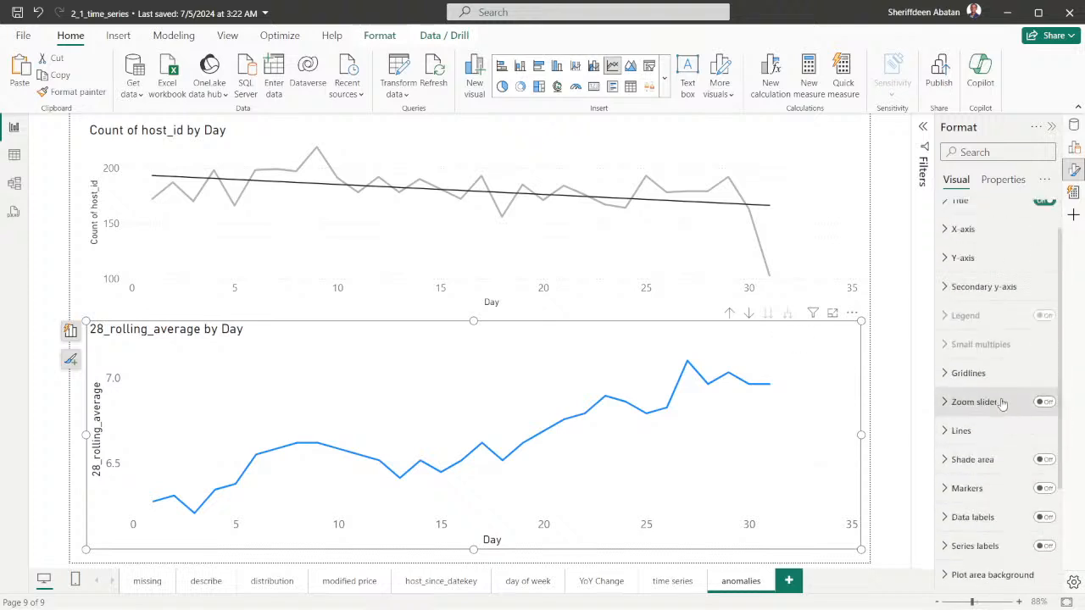
left_click(1006, 182)
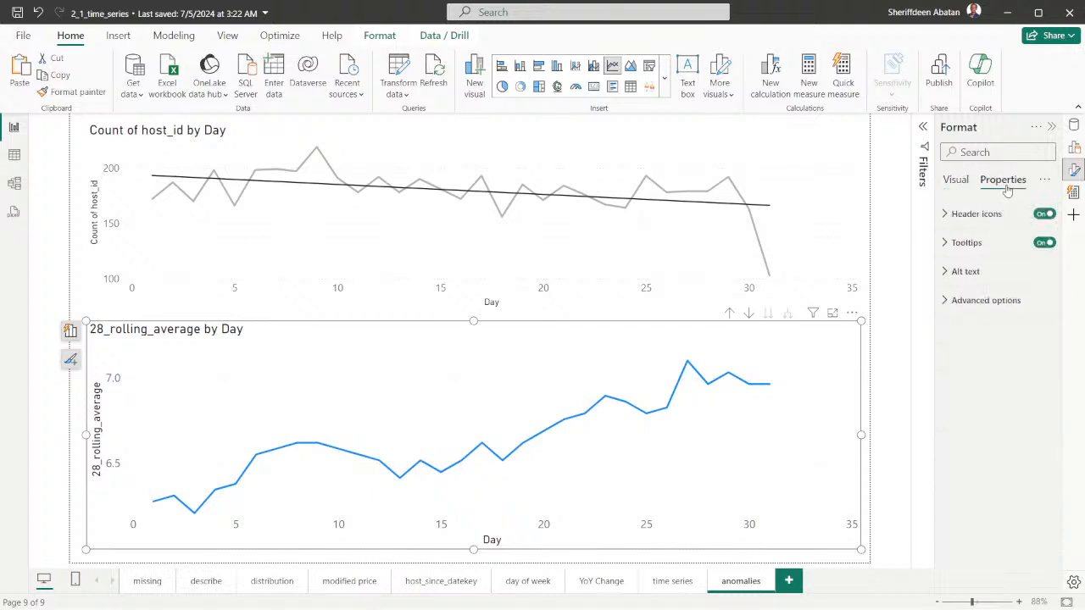
left_click(956, 181)
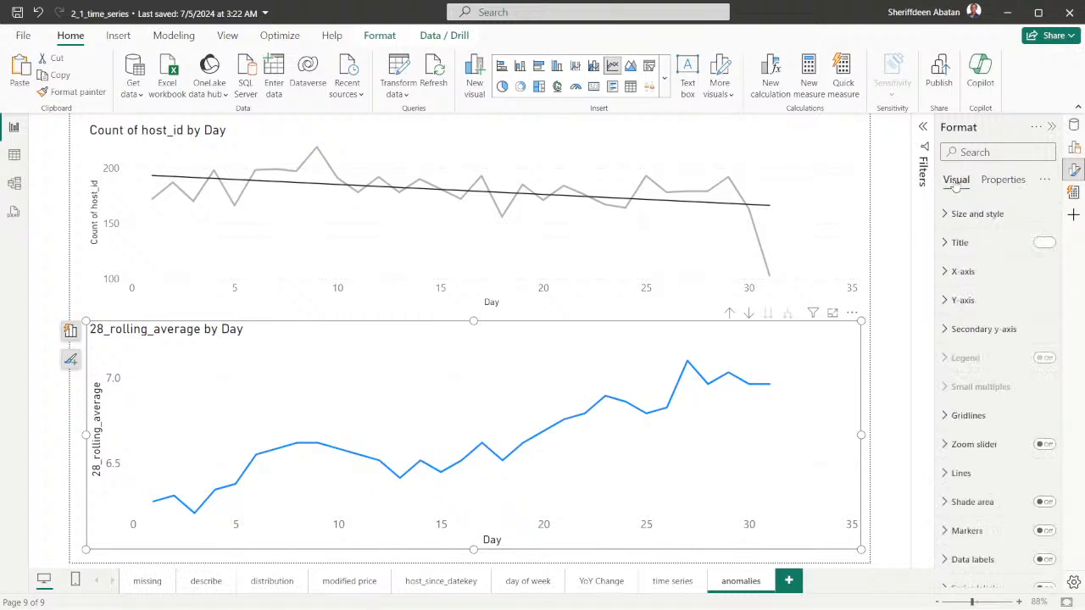
Check the Find anomalies option of the Count of host_id by Day chart, and reselect the 28_rolling_average chart
left_click(788, 134)
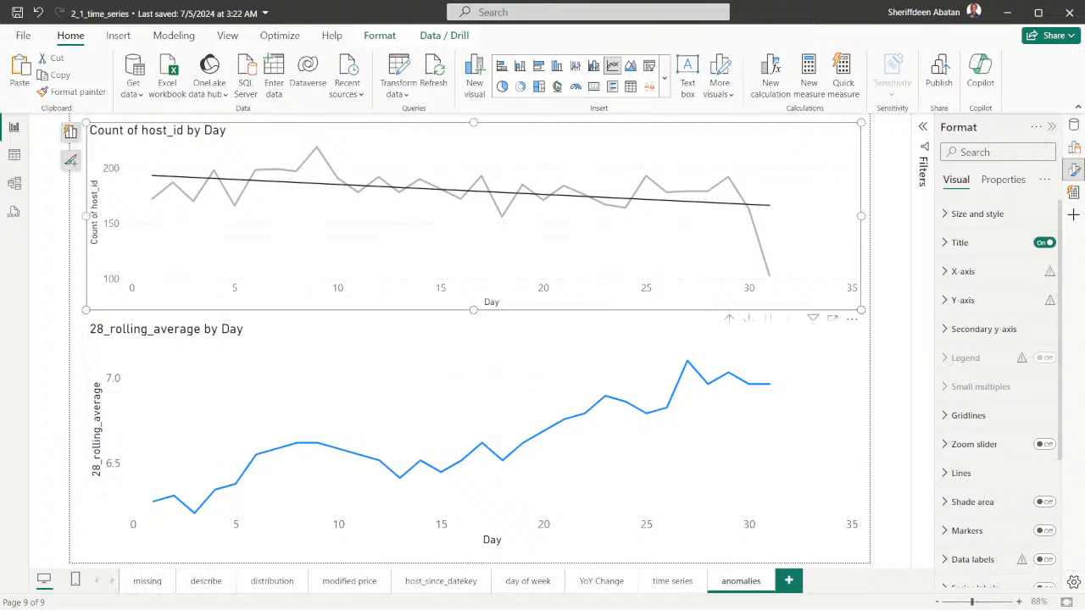
scroll(996, 335, "down", 3)
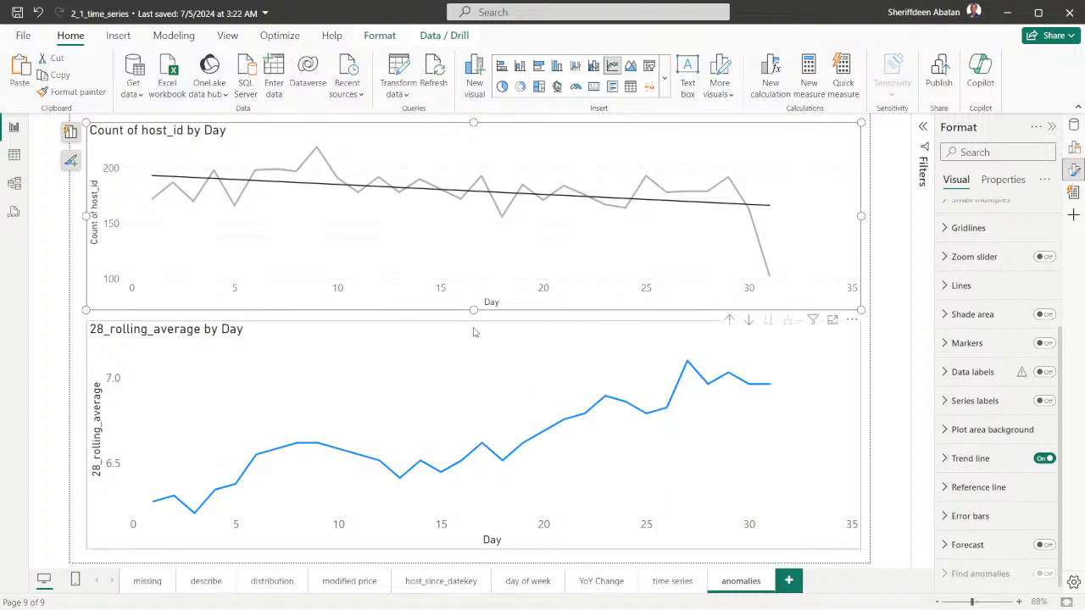
left_click(474, 332)
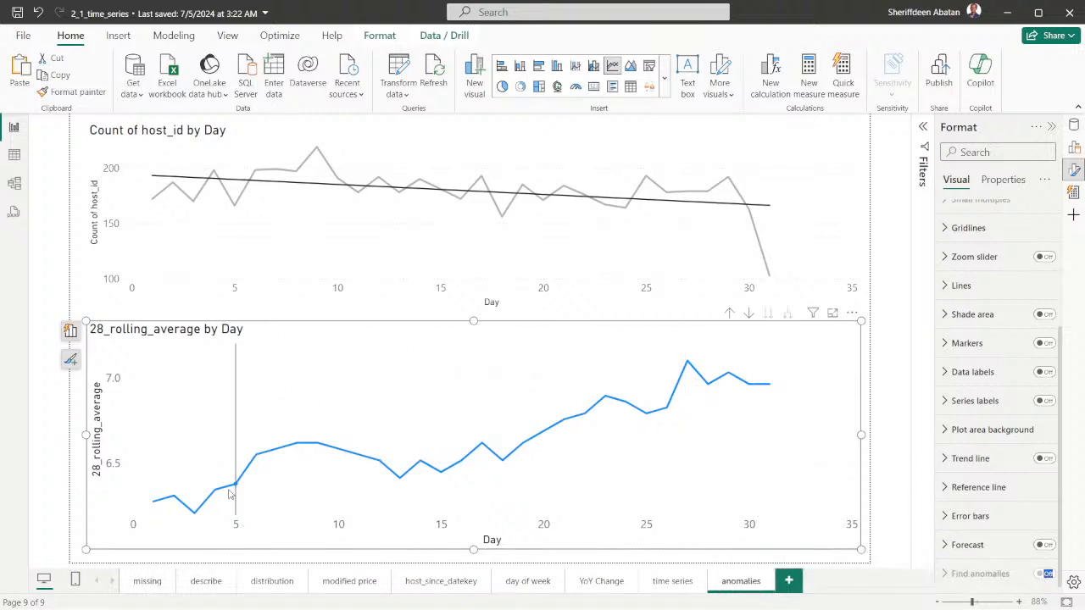
Show the visual type and axis field assignments of the 28_rolling_average by Day chart
left_click(1074, 125)
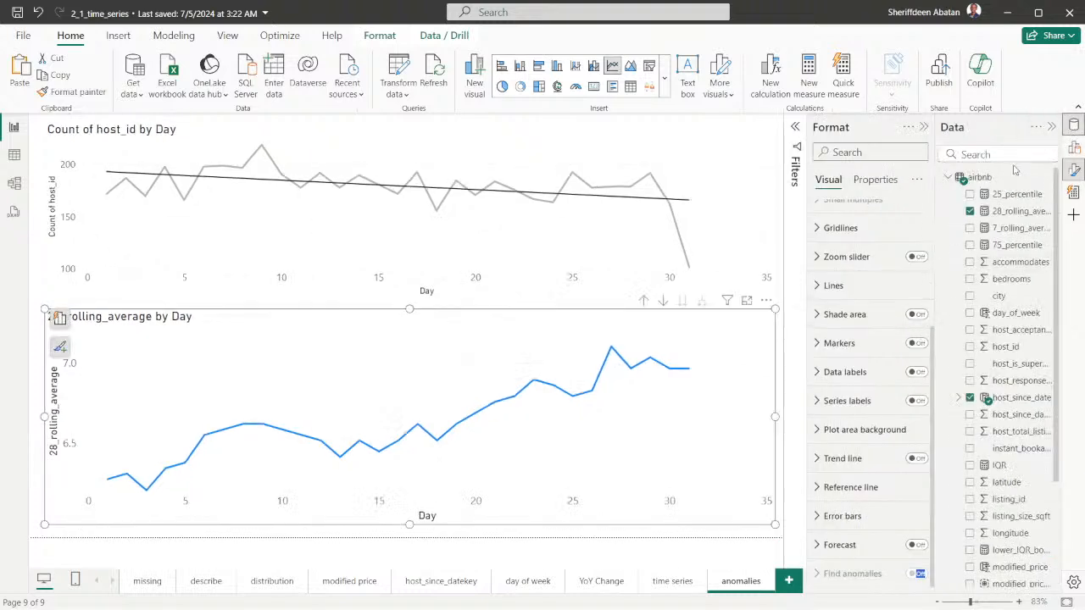
left_click(1074, 126)
left_click(1075, 147)
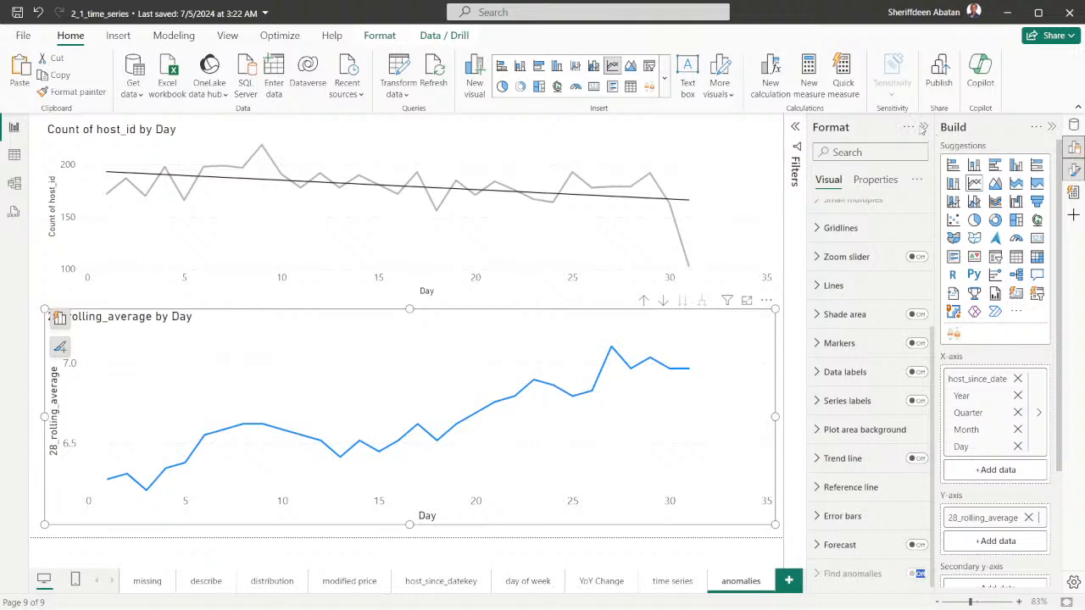
Remove 28_rolling_average from the lower chart's Y-axis and add the same measure back from the airbnb table
scroll(993, 421, "down", 3)
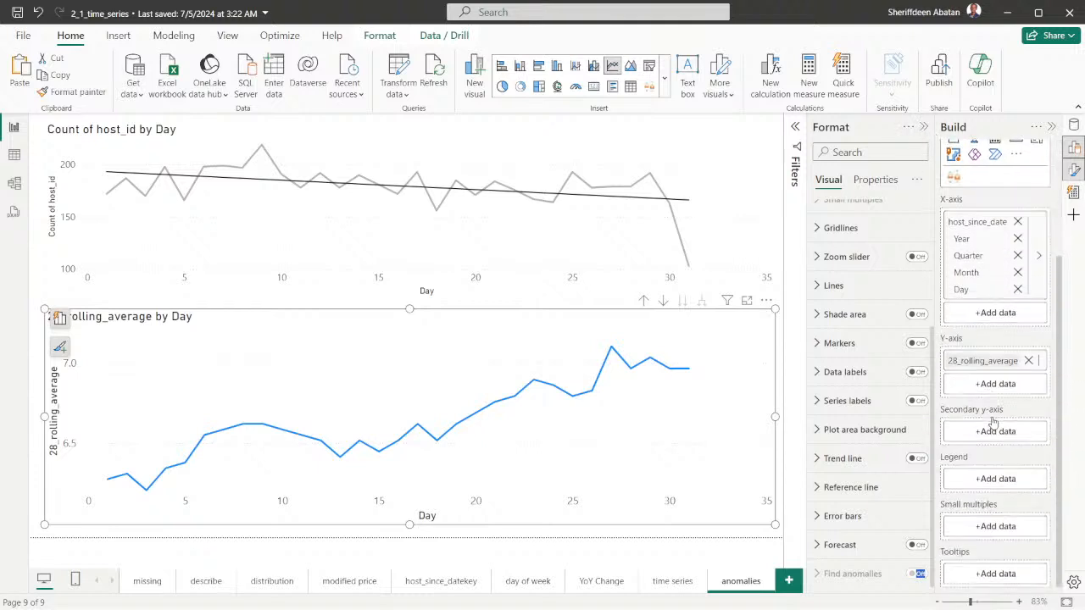
left_click(1028, 360)
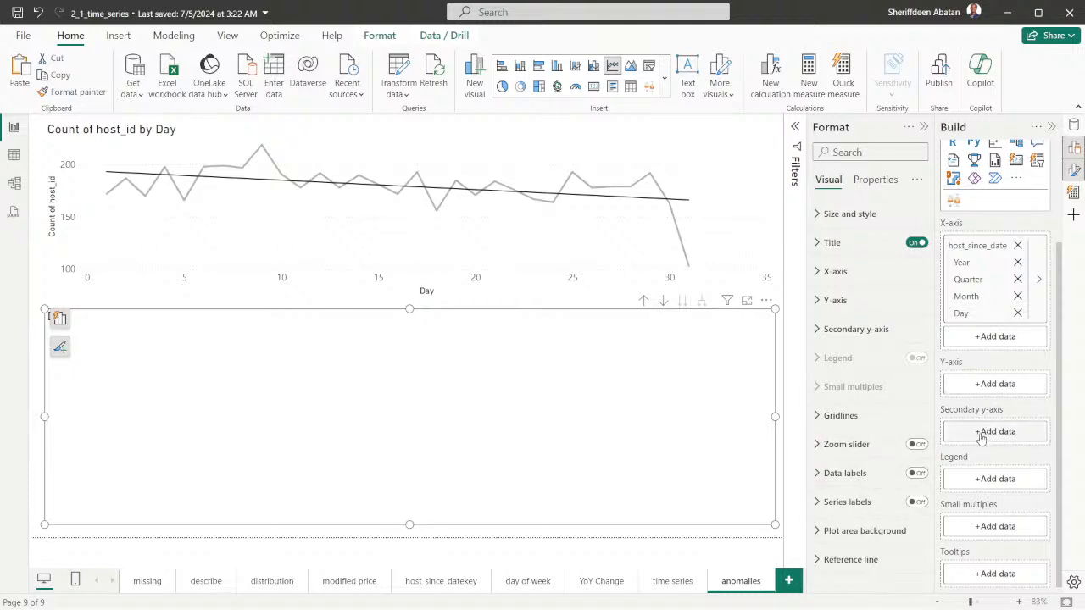
left_click(990, 388)
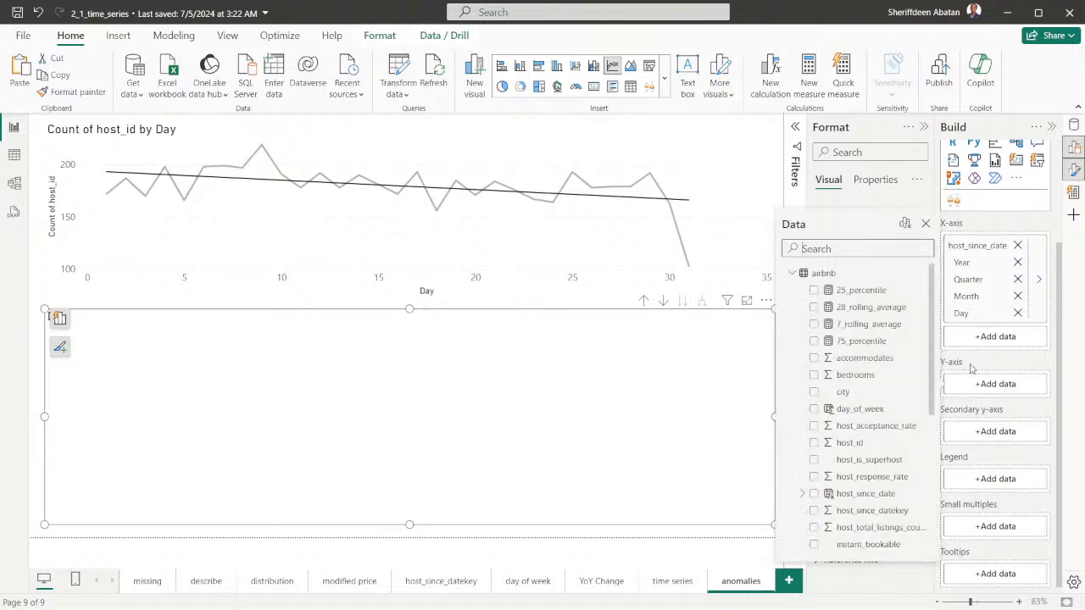
left_click(813, 307)
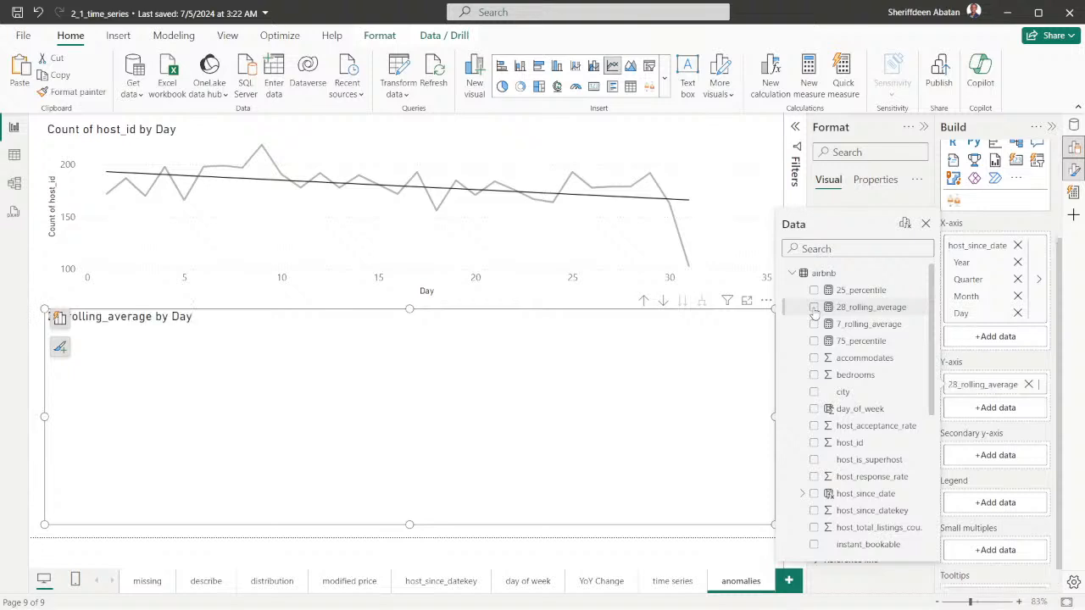
left_click(748, 327)
Look at the data options of the Y-axis field 28_rolling_average and stretch the chart slightly downward
scroll(873, 466, "down", 5)
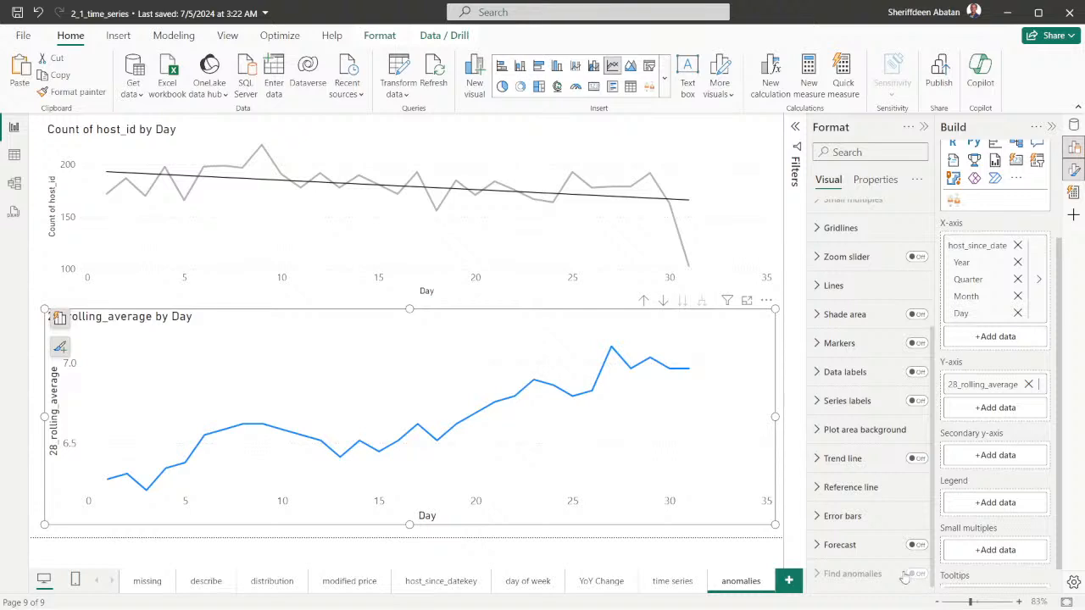
left_click(1042, 388)
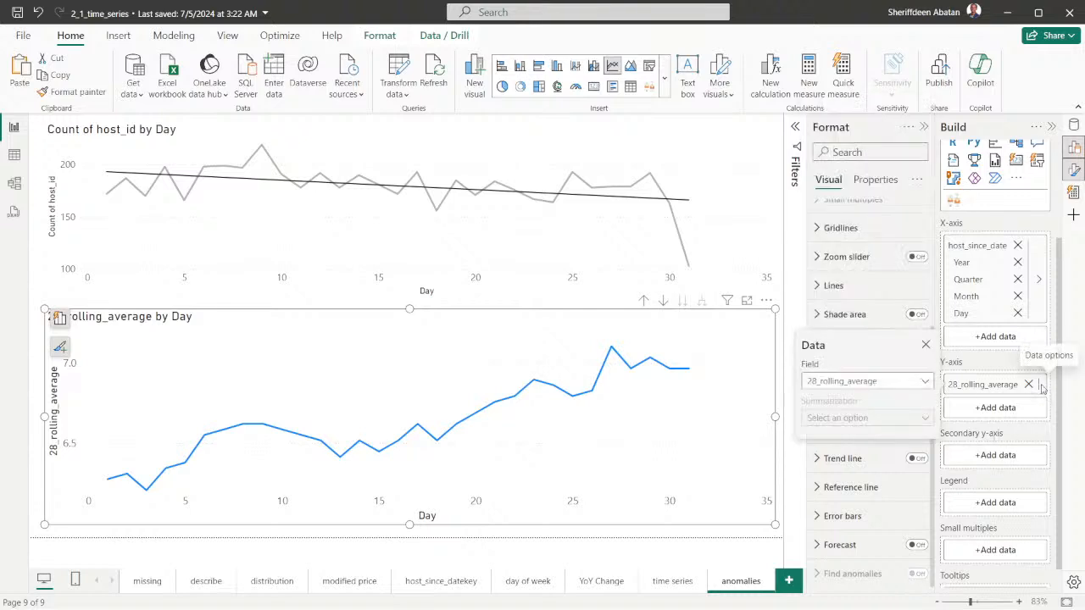
left_click(973, 431)
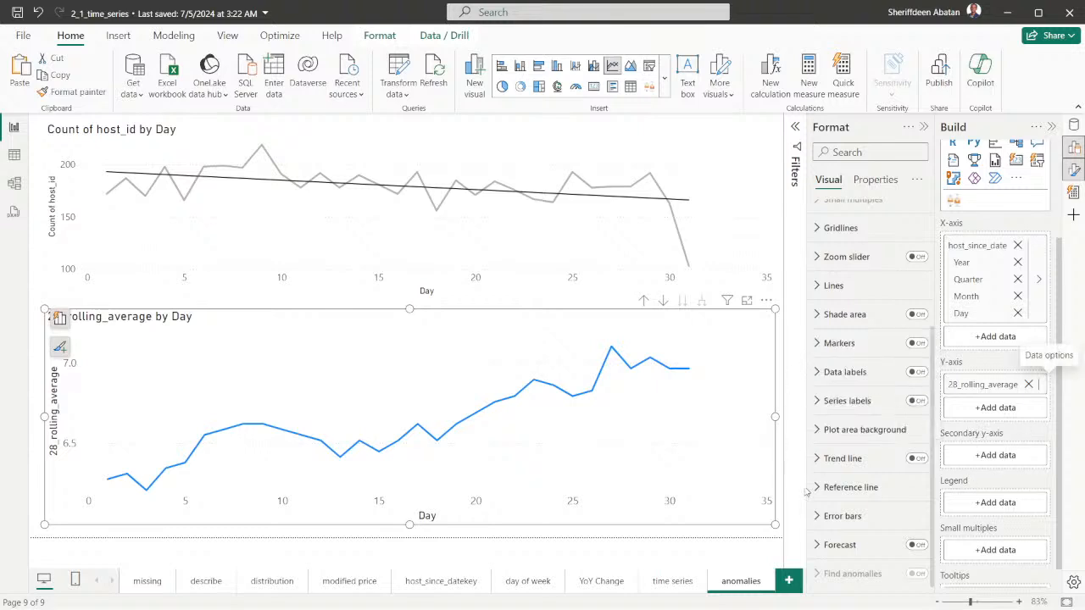
left_click_drag(774, 524, 777, 534)
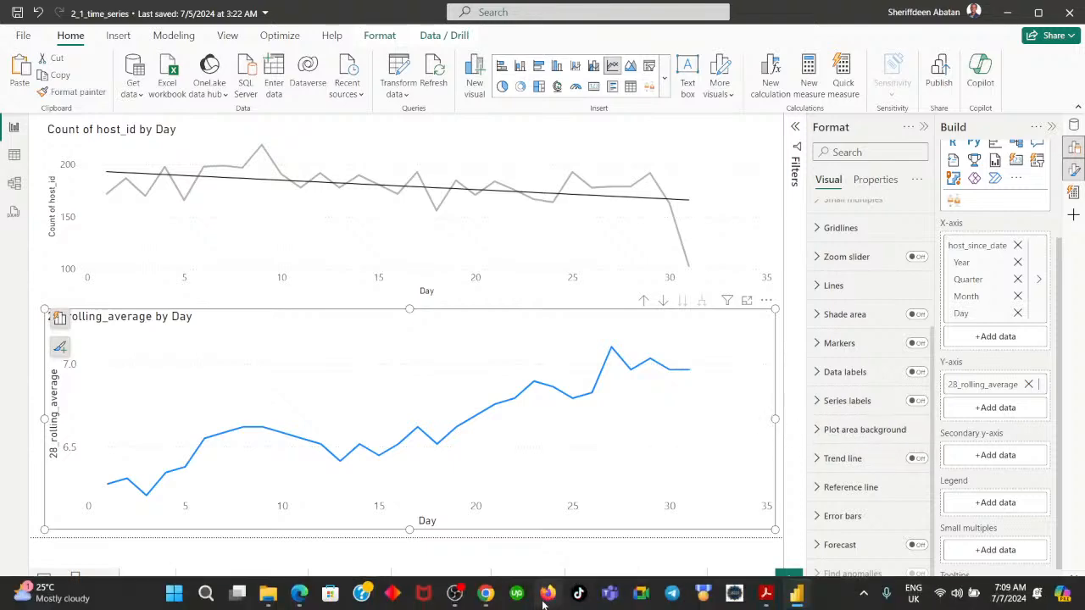
Recheck instruction 3 in DataCamp, and examine the Find anomalies and Data labels settings of the Count of host_id by Day chart in Power BI Desktop
left_click(486, 594)
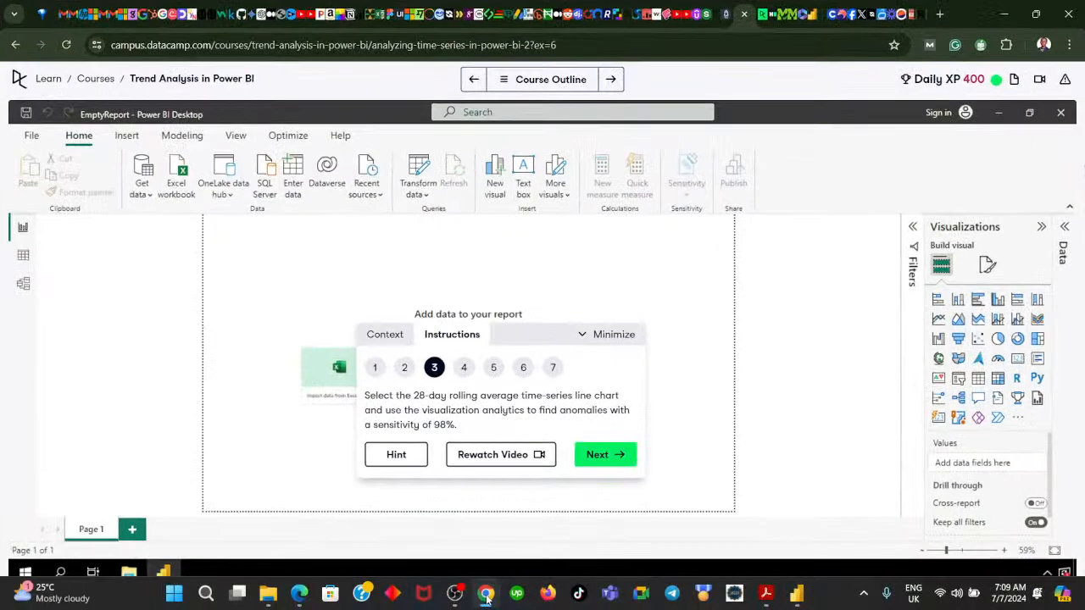
left_click(486, 593)
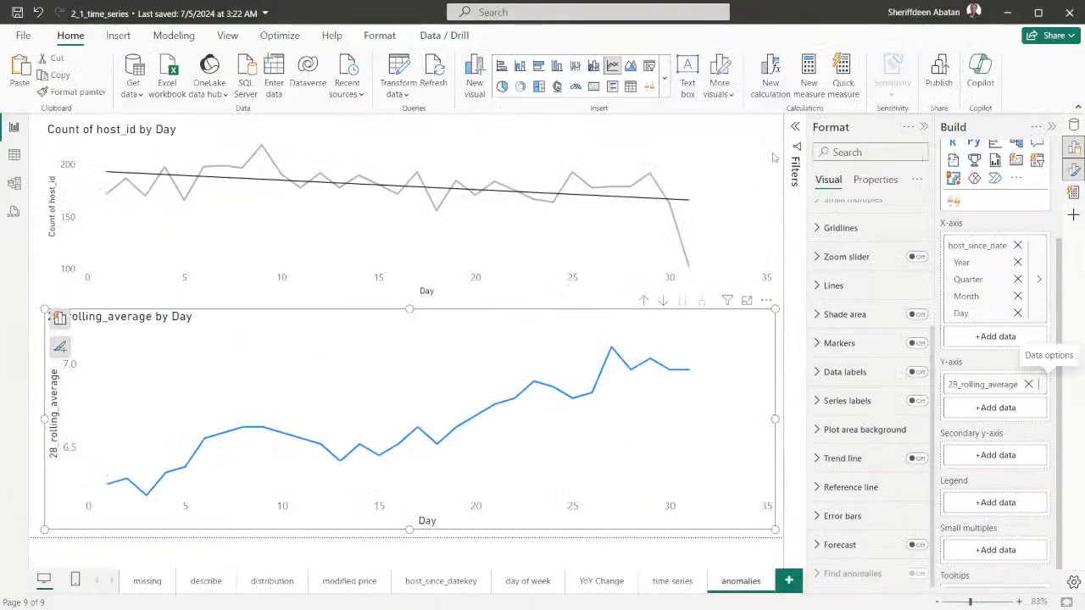
left_click(729, 140)
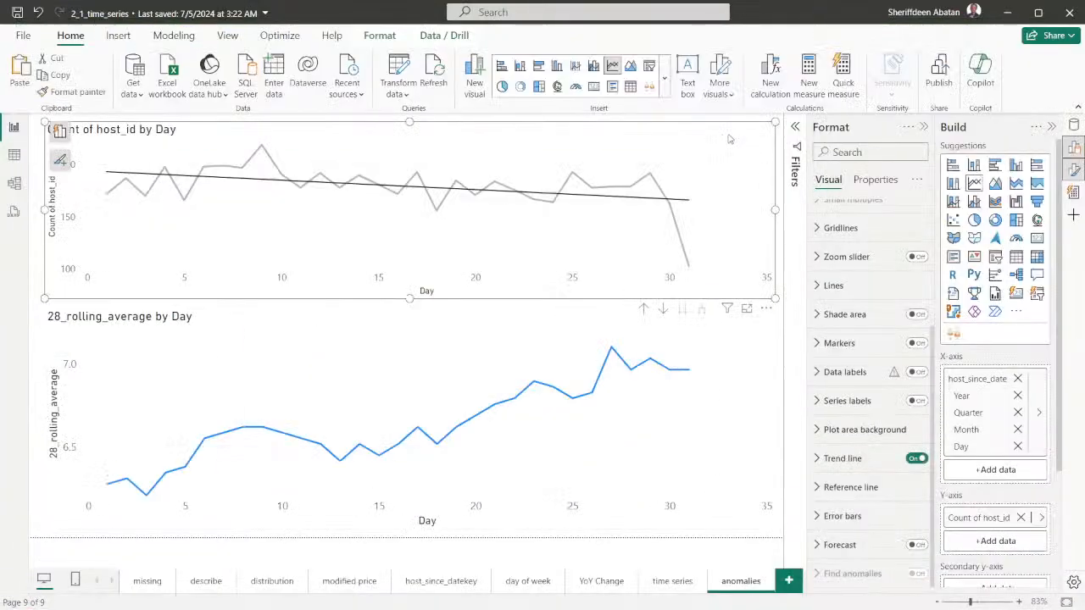
mouse_move(826, 579)
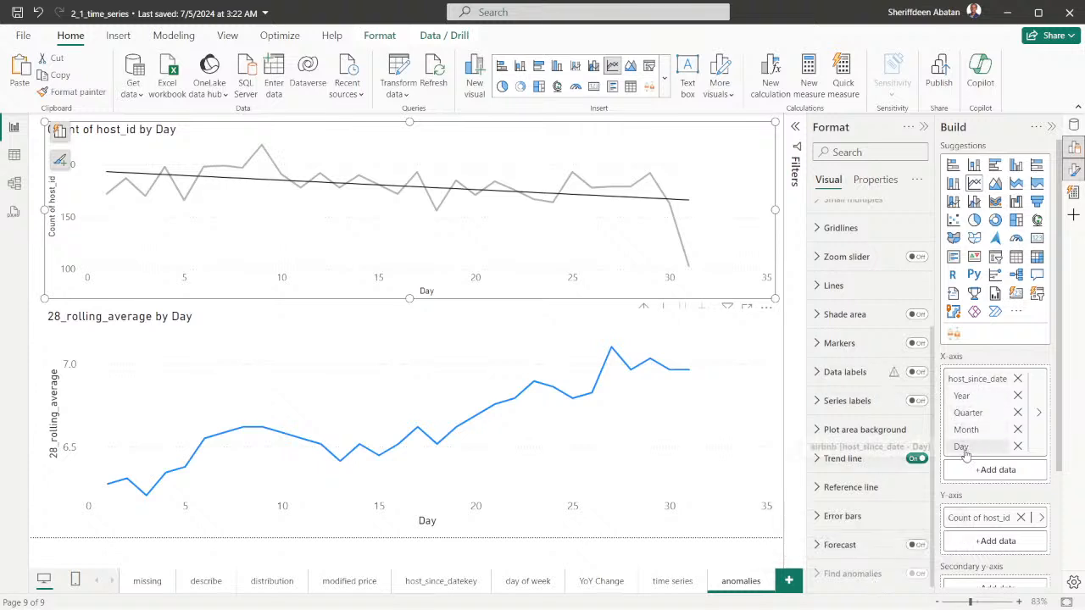
mouse_move(896, 379)
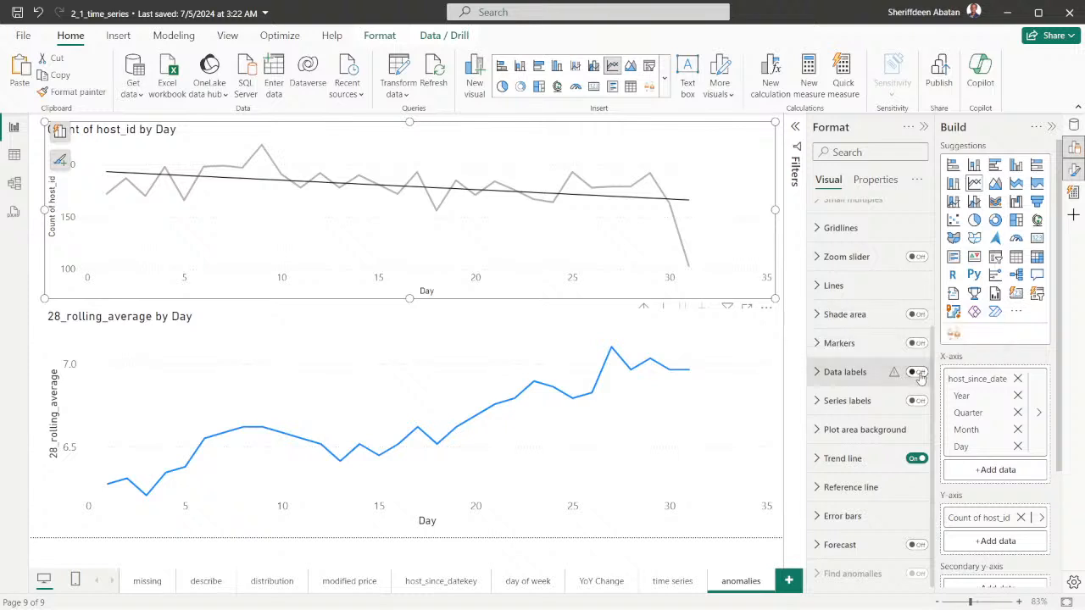
left_click(919, 374)
left_click(919, 373)
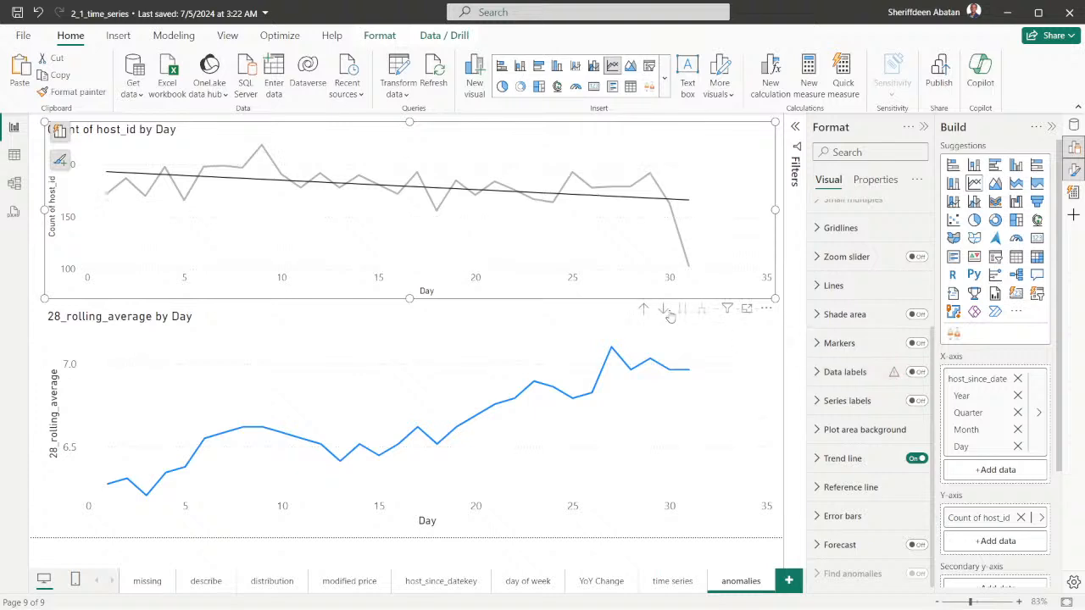
With the 28_rolling_average chart selected, check the host_since_date column's data type and format in the airbnb table, and return to the report
left_click(574, 324)
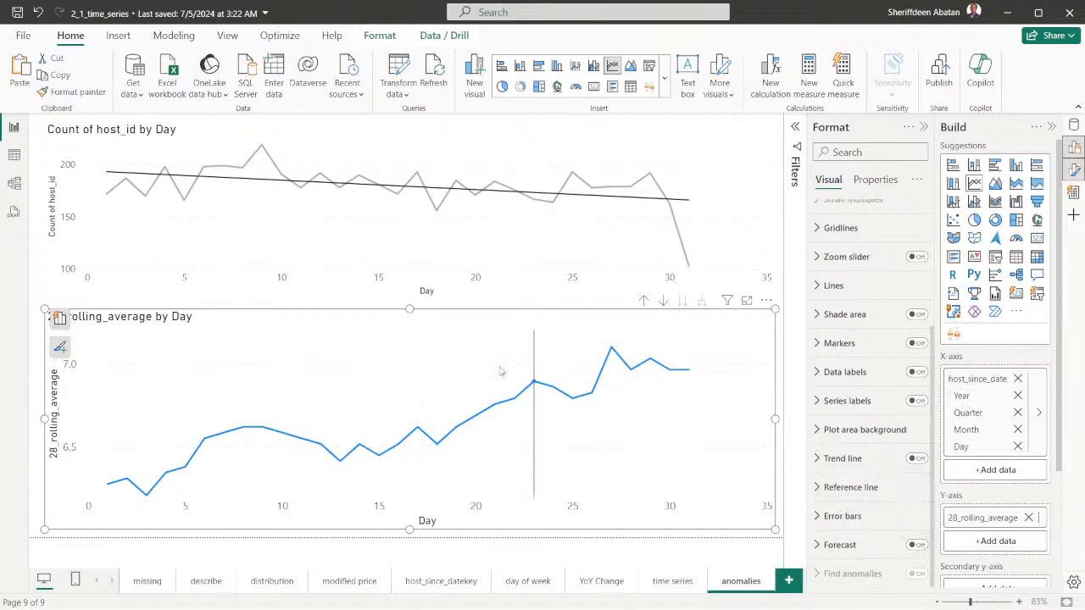
left_click(13, 155)
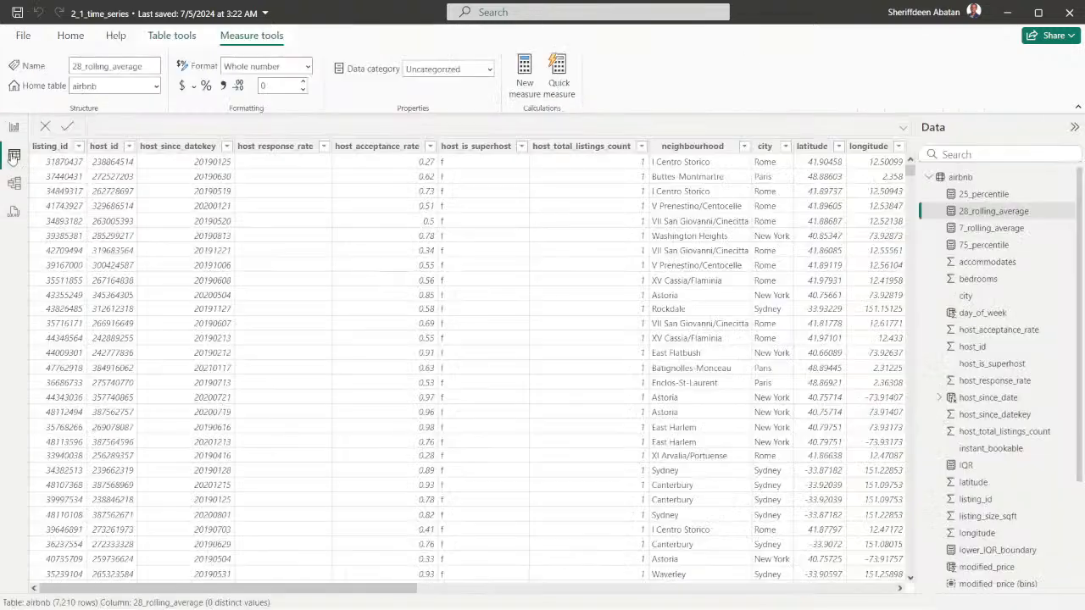
left_click_drag(285, 589, 763, 591)
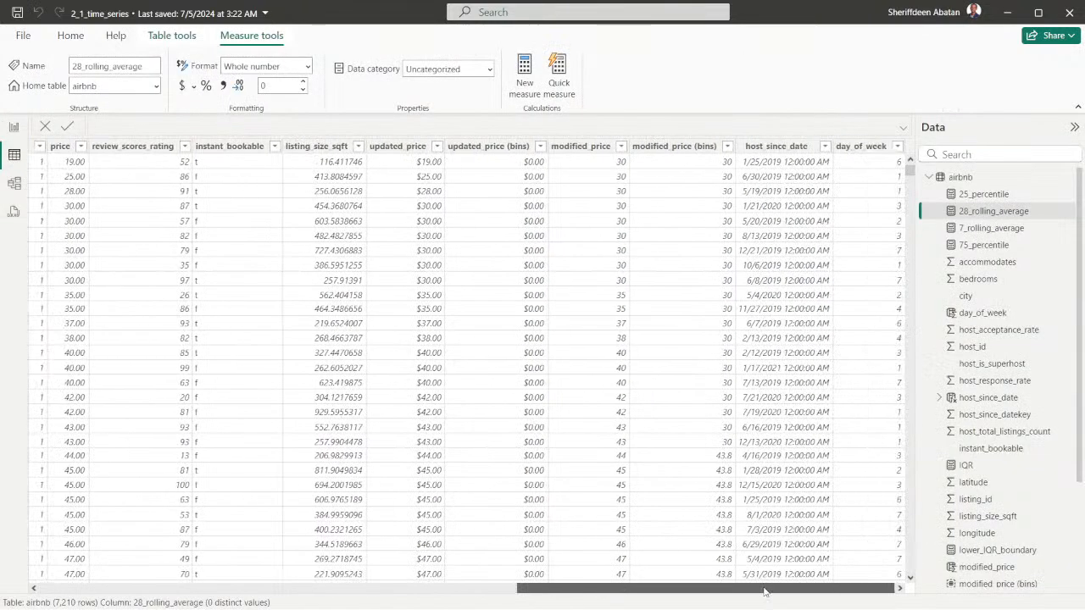
left_click(771, 148)
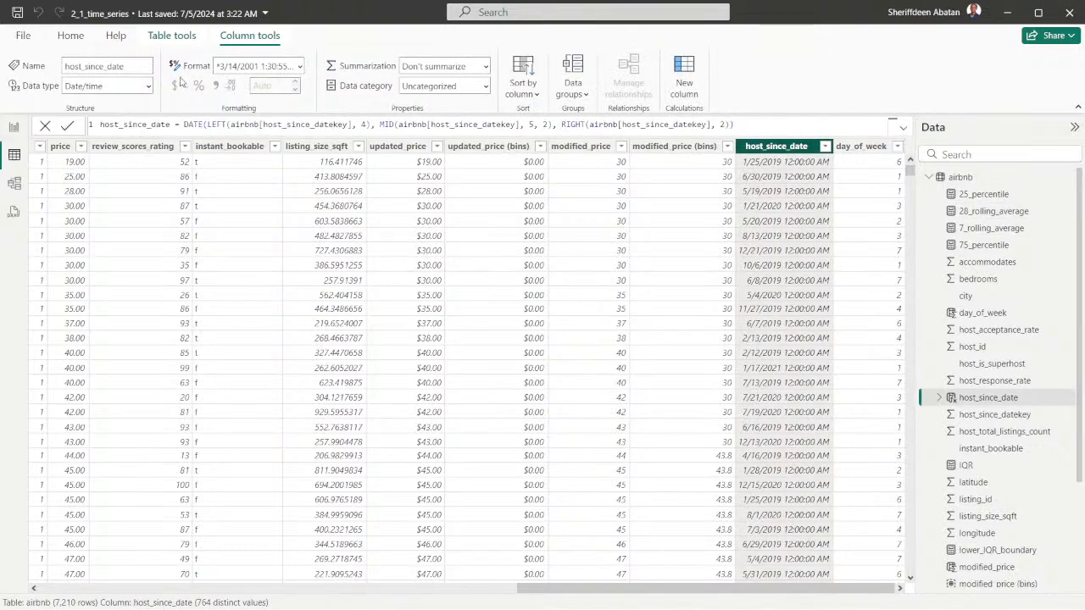
left_click(13, 127)
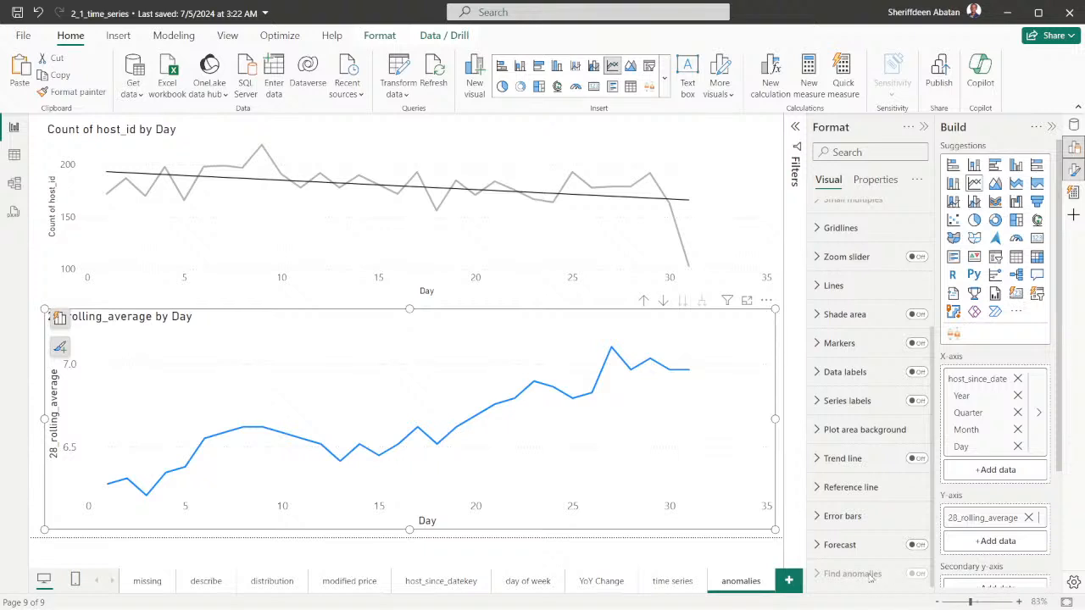
Inspect the data options of the X-axis field host_since_date and slightly adjust the 28_rolling_average chart's height
scroll(973, 550, "down", 3)
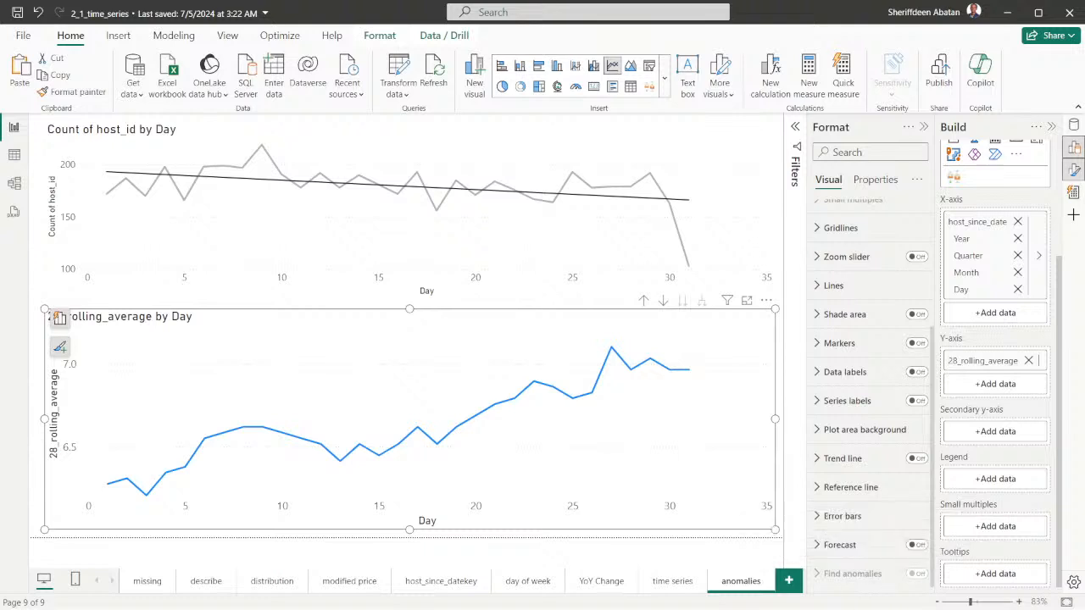
left_click(1039, 256)
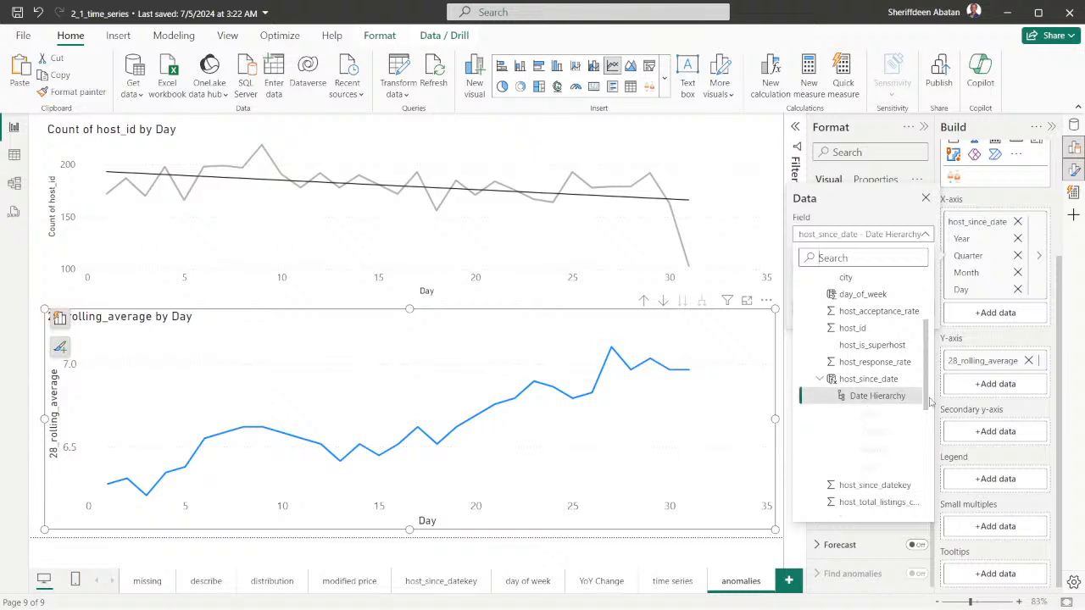
left_click(1057, 308)
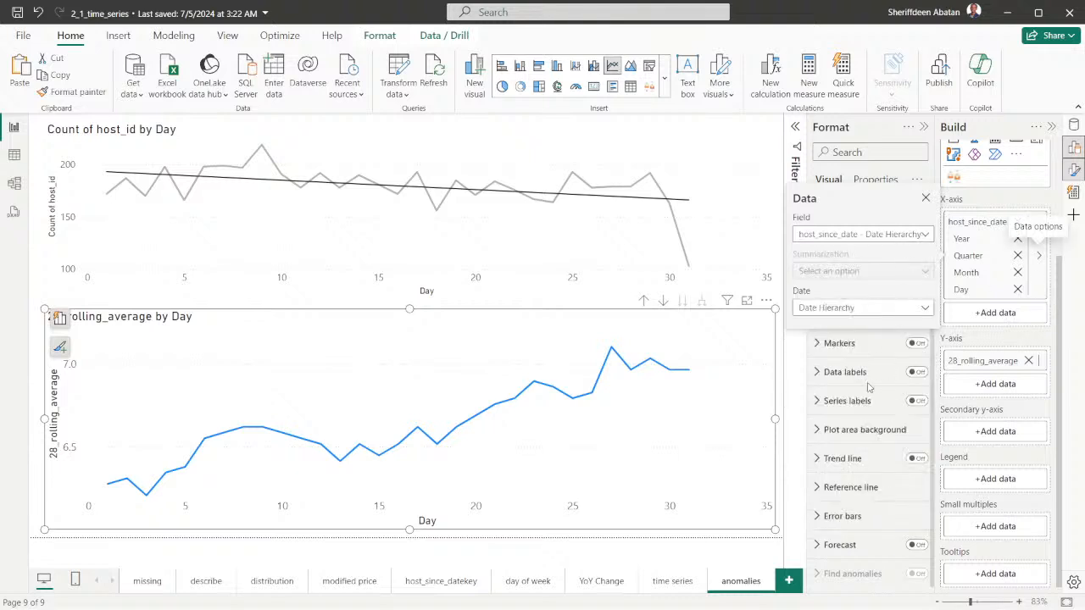
left_click(926, 200)
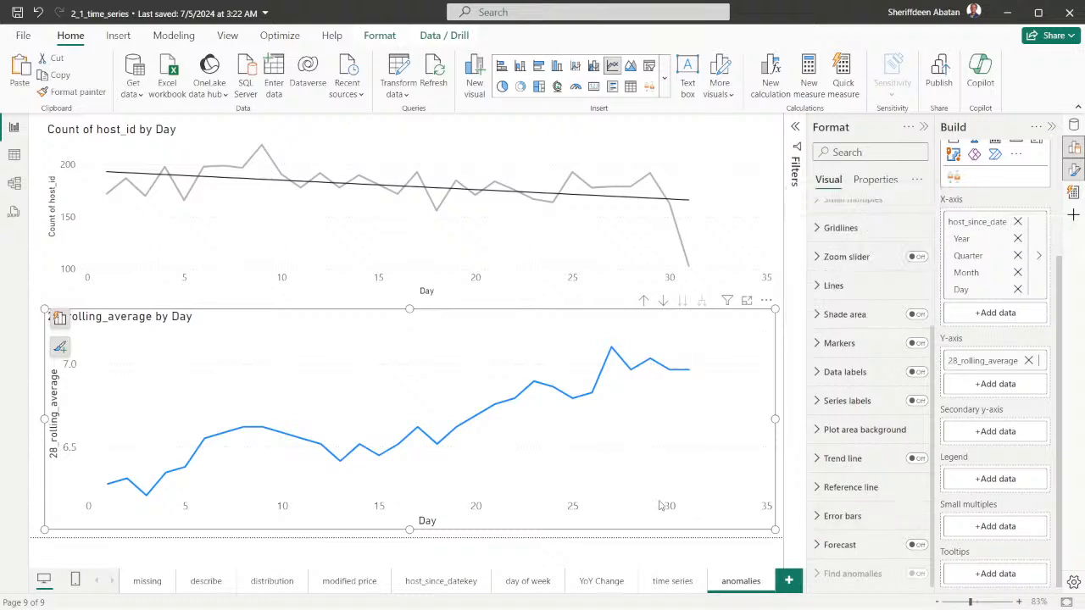
left_click_drag(773, 529, 774, 534)
left_click_drag(772, 529, 773, 529)
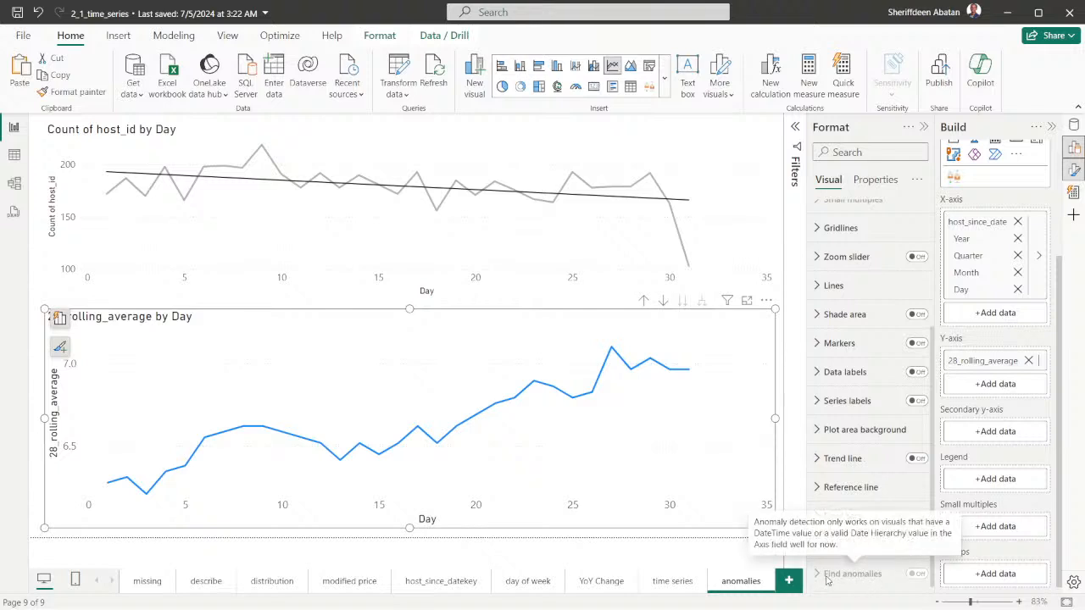
Switch to DataCamp, review exercise instructions 4, 3 and 2, and return to Power BI Desktop
left_click(486, 593)
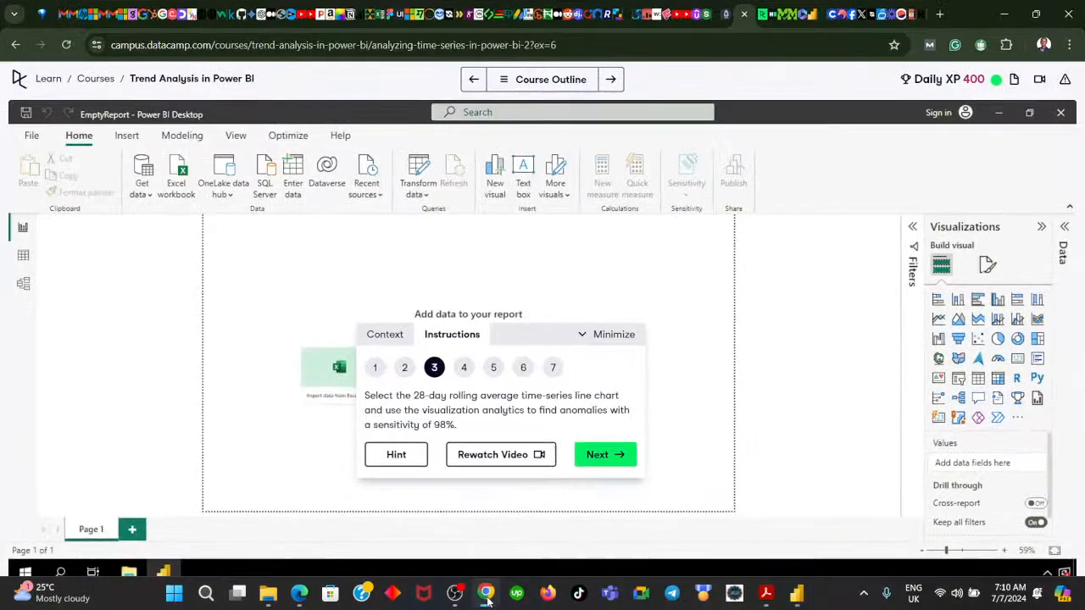
left_click(607, 462)
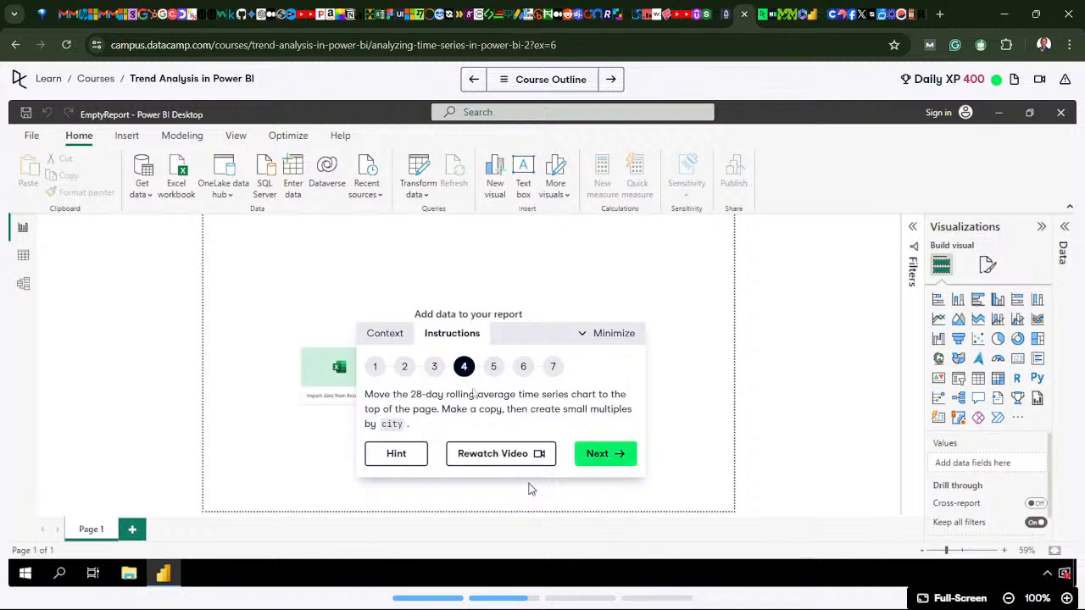
left_click(434, 367)
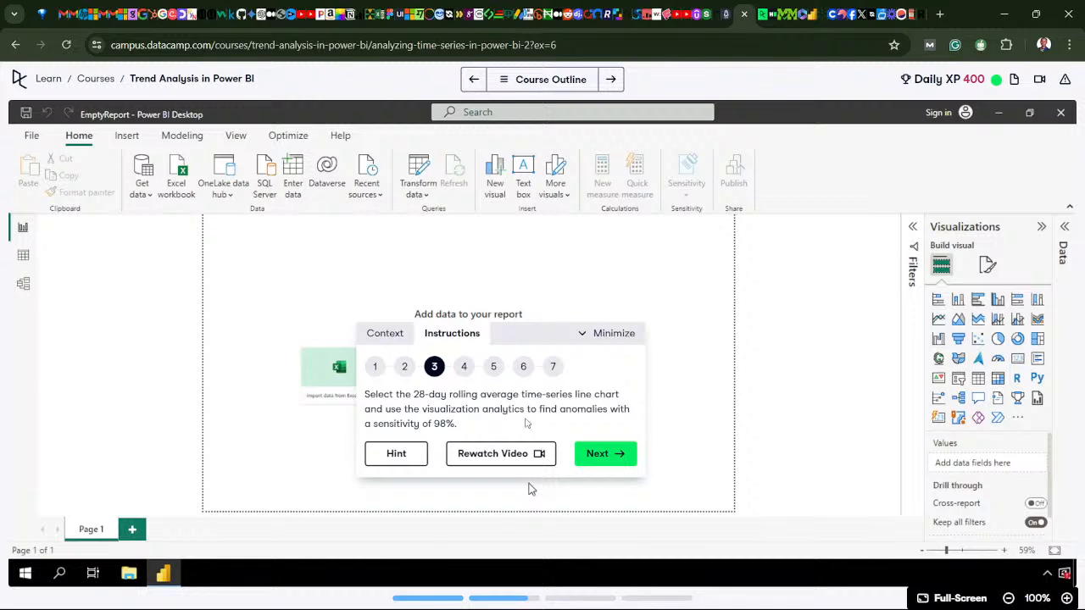
left_click(404, 368)
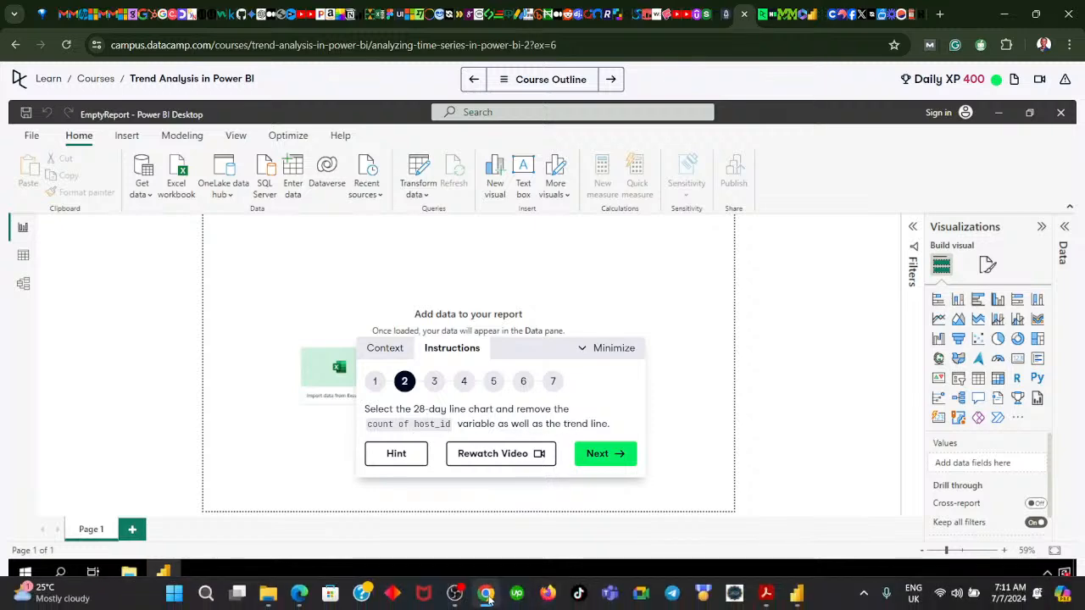
left_click(487, 595)
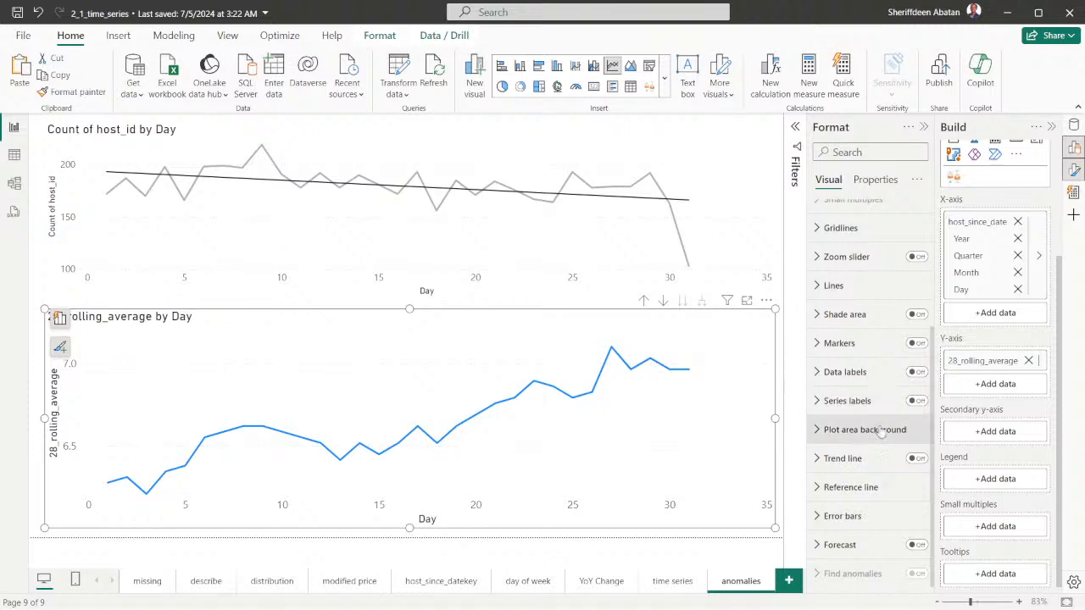
Turn the 28_rolling_average chart's trend line on and off again, checking the Find anomalies option
left_click(916, 459)
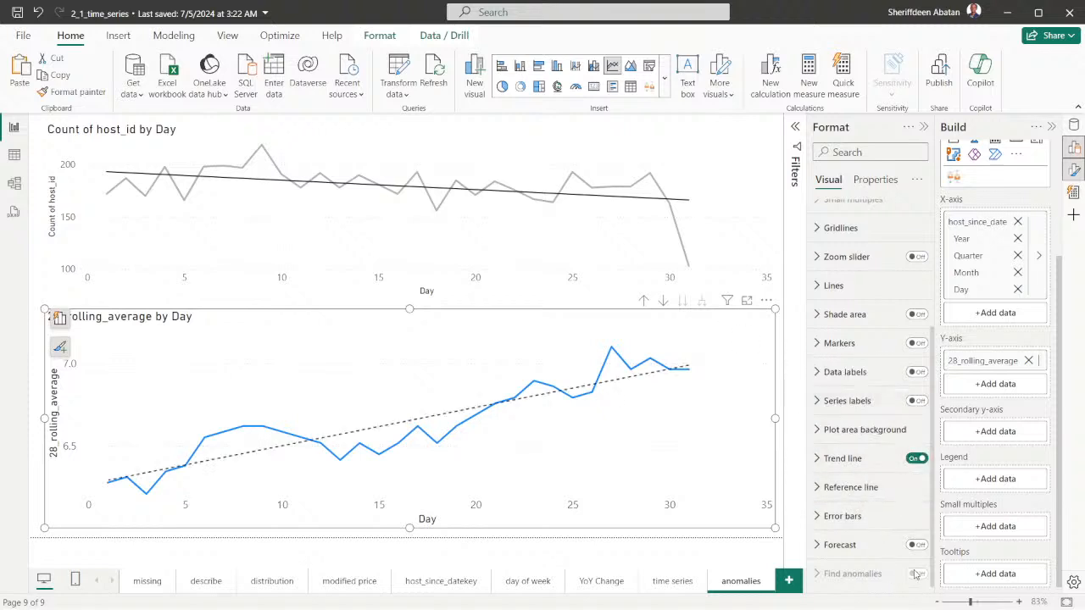
left_click(917, 459)
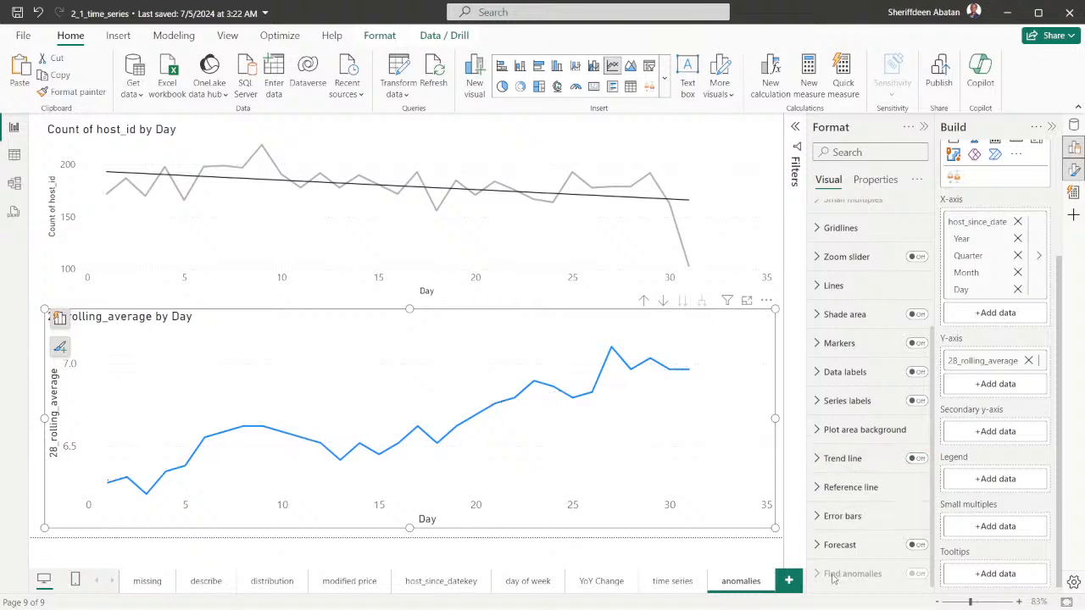
mouse_move(833, 576)
Save the report and set the data type of the airbnb table's host_since_date column to Date
left_click(36, 294)
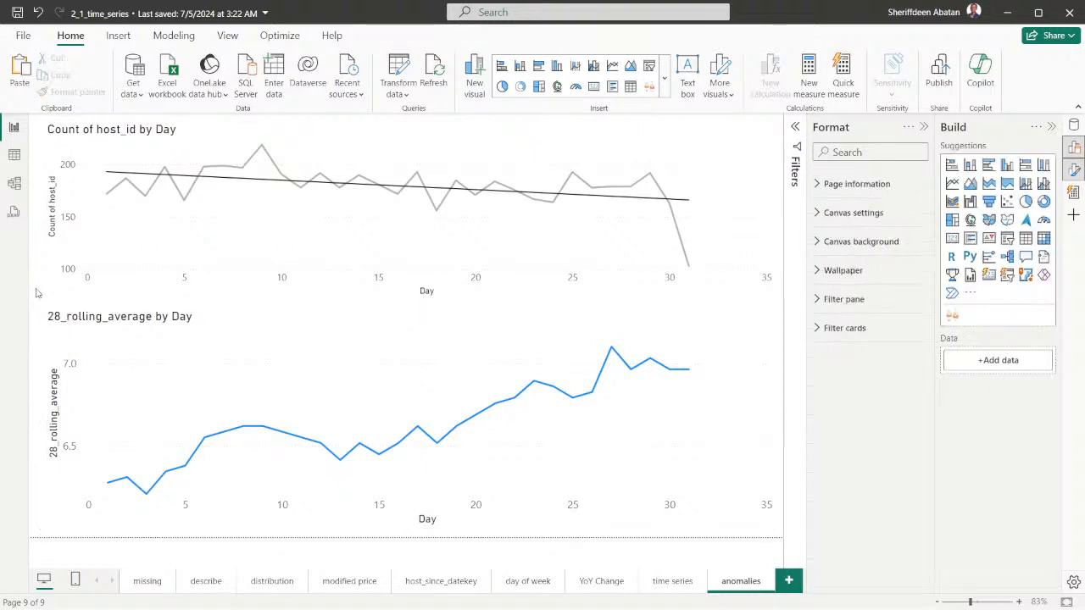
left_click(14, 155)
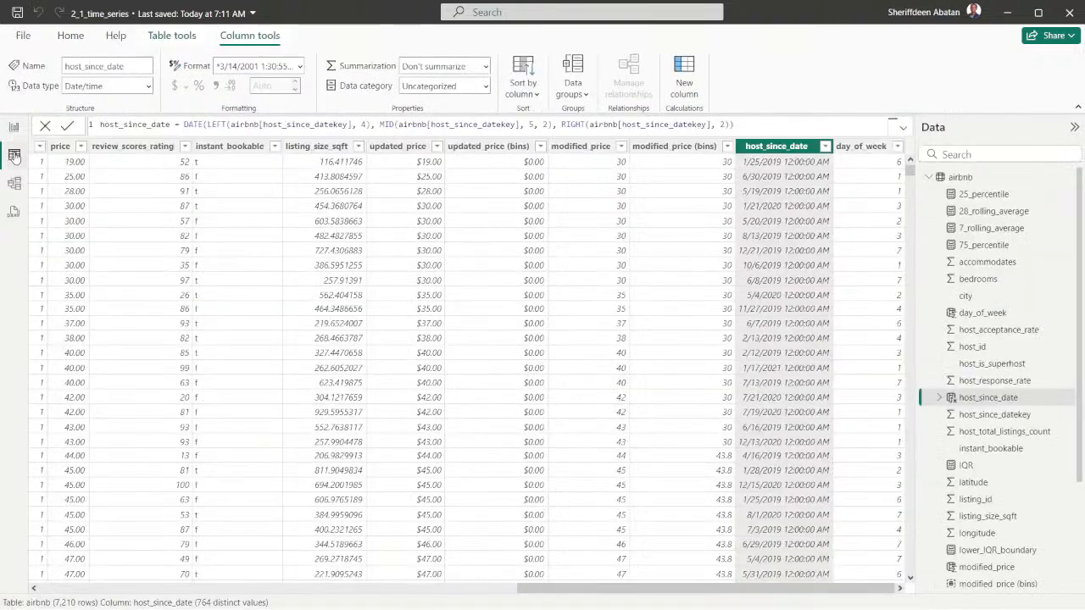
left_click(148, 87)
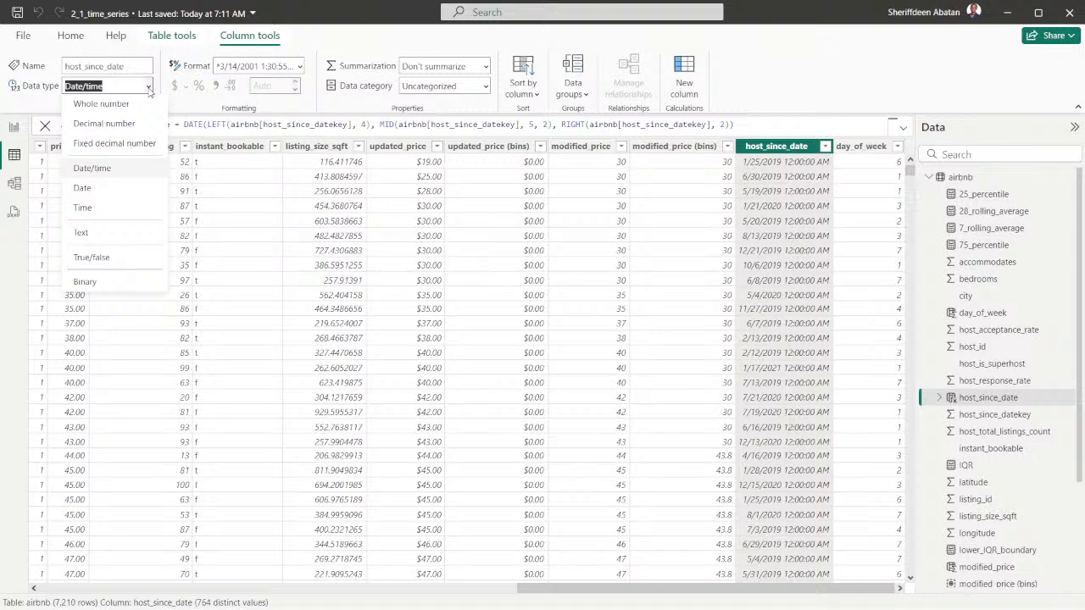
left_click(93, 193)
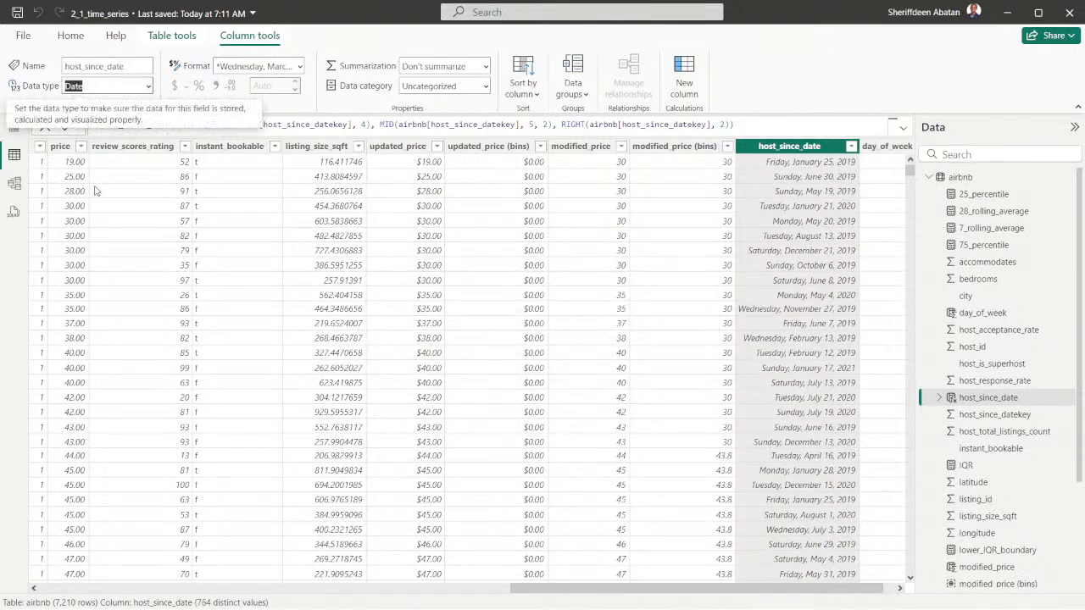
Return to the anomalies report page and check whether Find anomalies is available for the 28_rolling_average chart
left_click(15, 131)
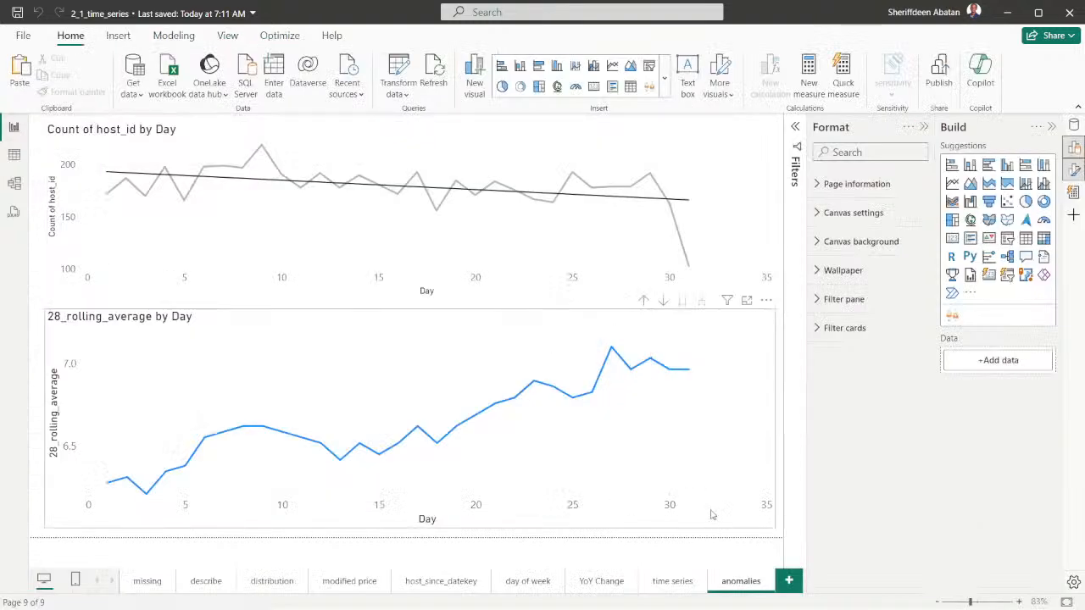
left_click(712, 483)
scroll(916, 458, "down", 5)
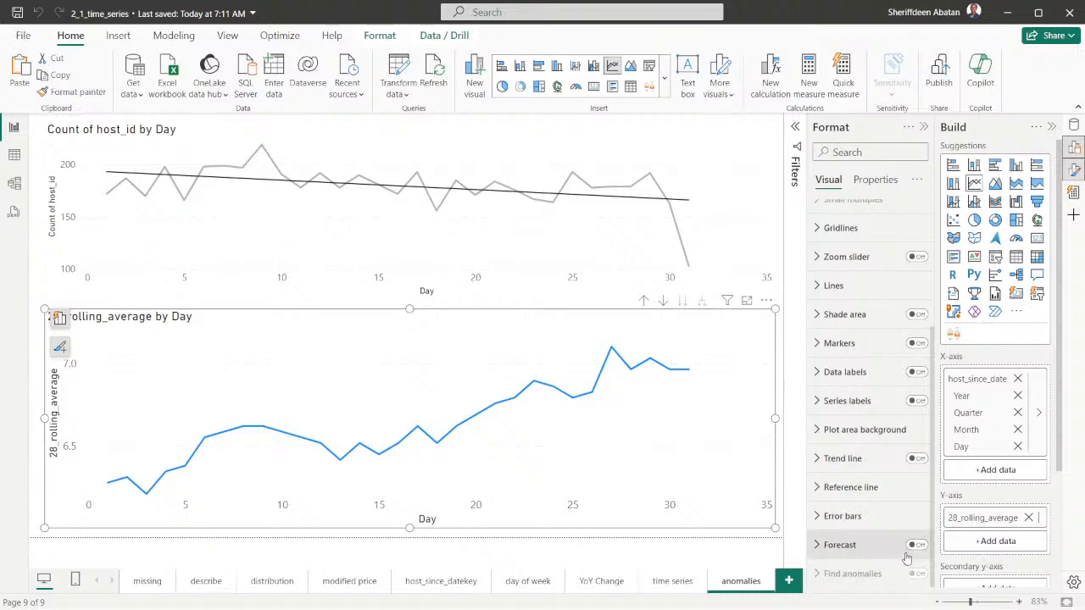
Set the data type of the airbnb table's host_since_date column to Date/time
left_click(14, 156)
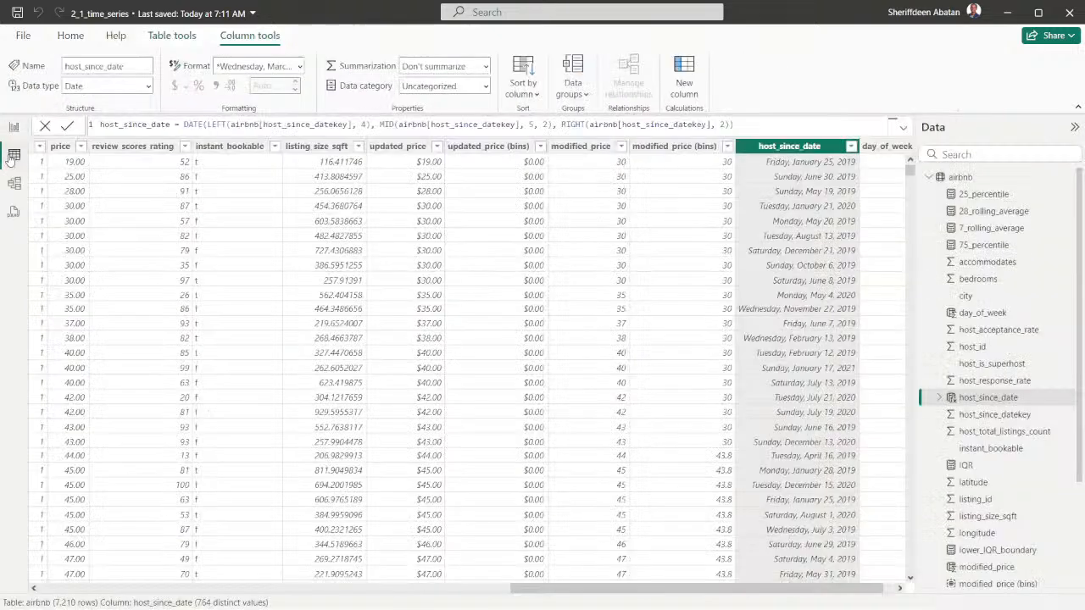
left_click(150, 86)
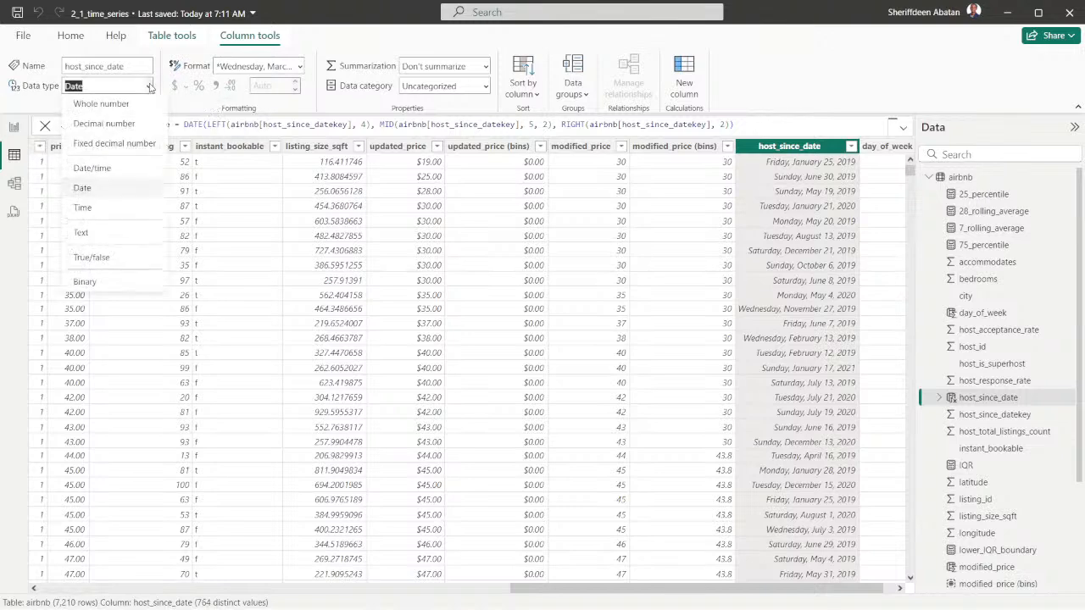
left_click(97, 173)
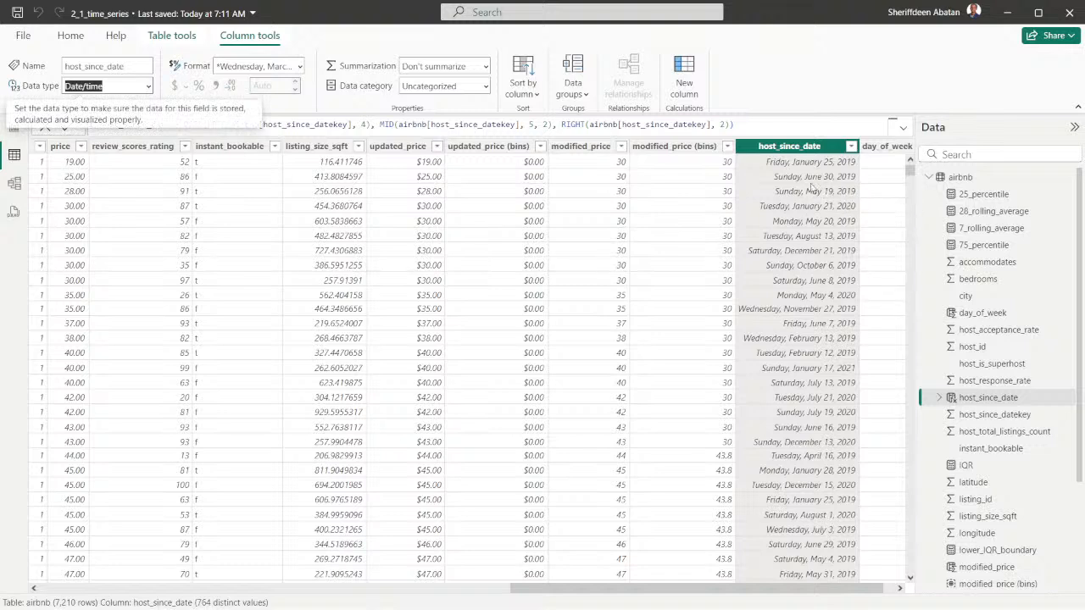
left_click(149, 86)
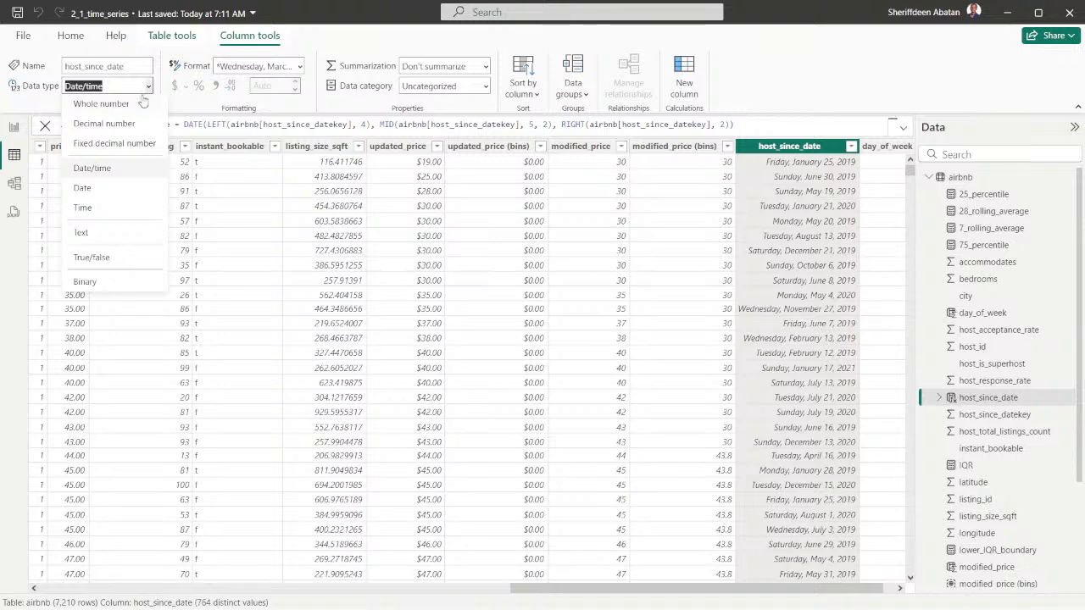
Glance at the DataCamp instructions, return to Power BI Desktop and close the 2_1_time_series report without saving the changes
left_click(488, 593)
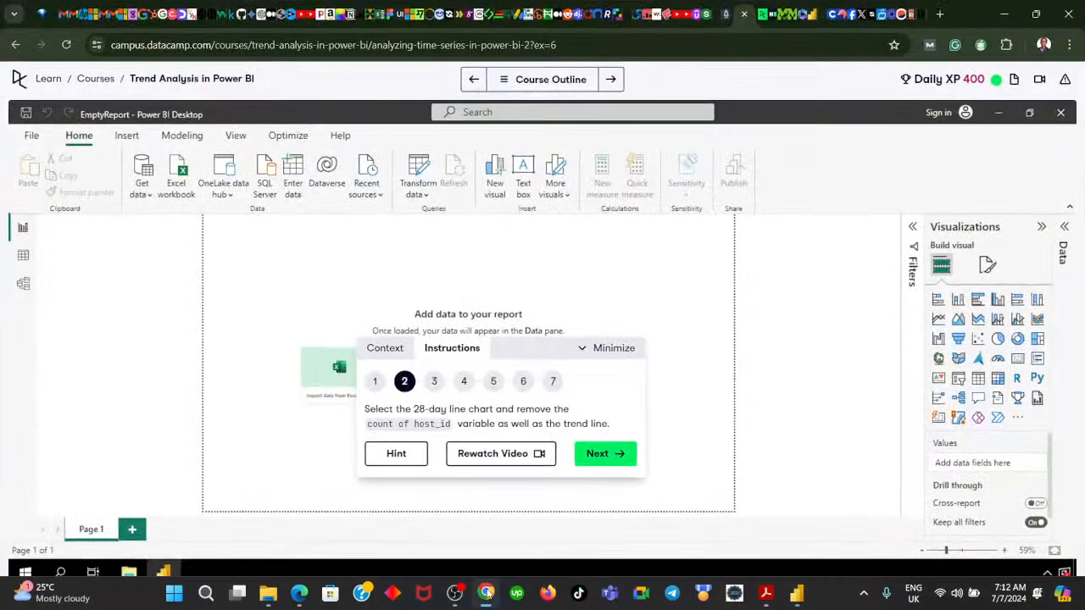
left_click(795, 596)
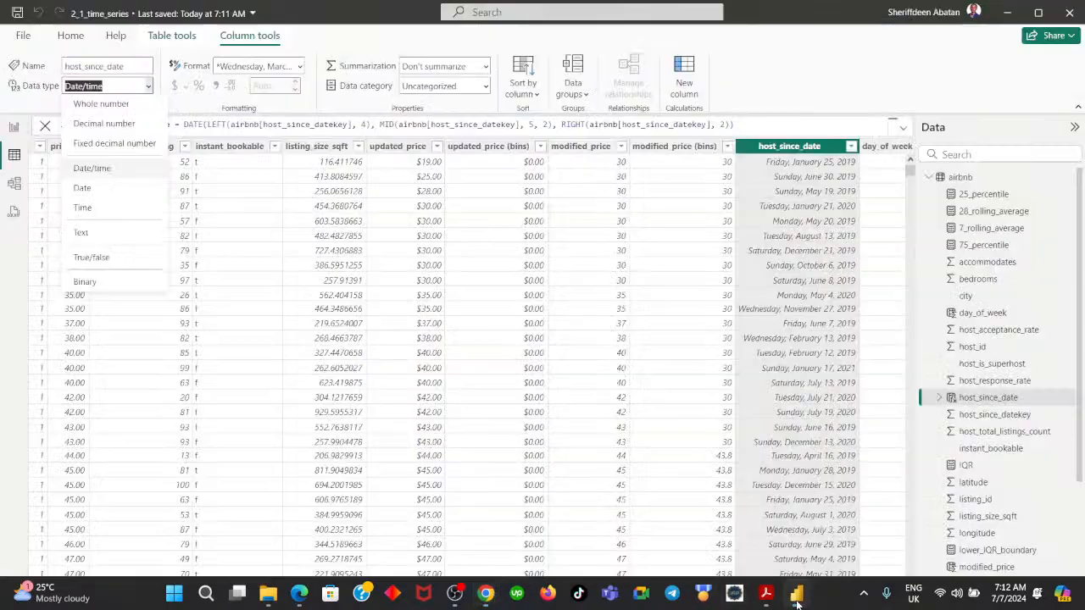
left_click(1067, 13)
left_click(591, 339)
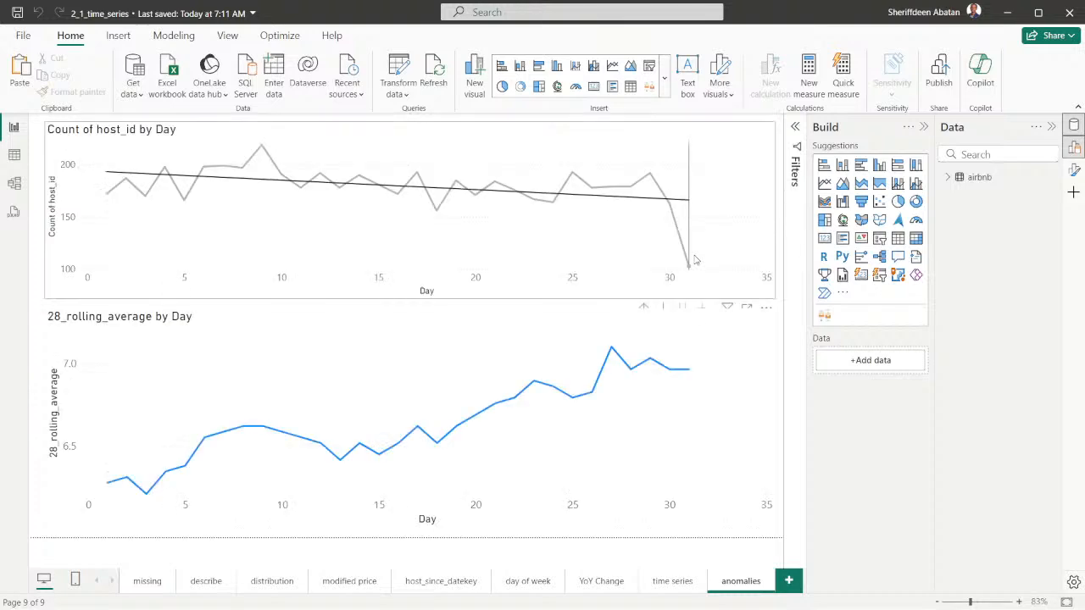
Inspect the reopened report's 28_rolling_average chart fields and the data type of the airbnb table's host_since_date column
left_click(924, 126)
left_click(692, 334)
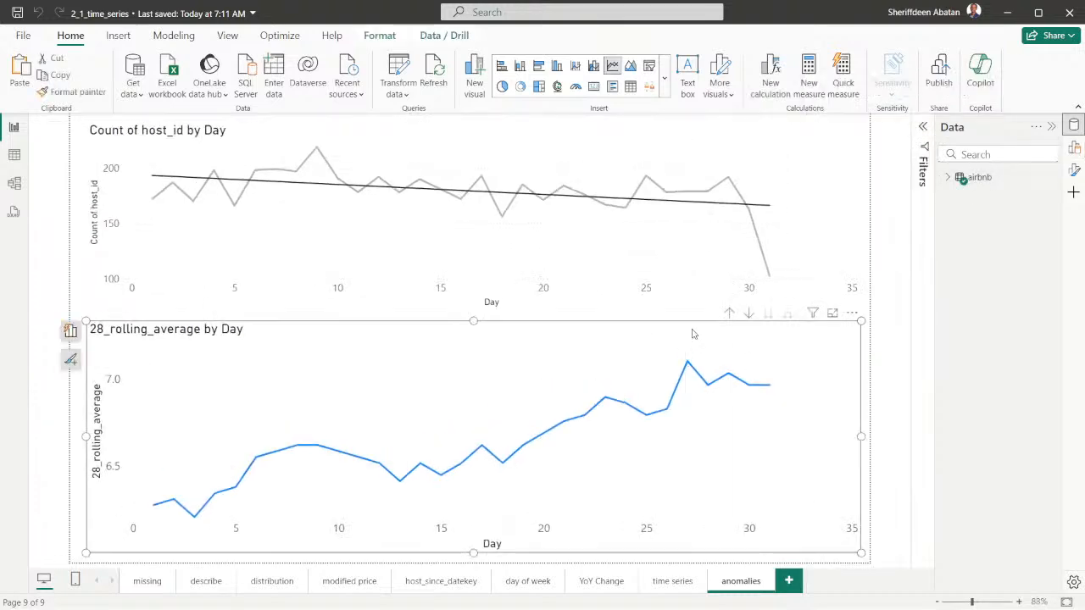
left_click(1073, 148)
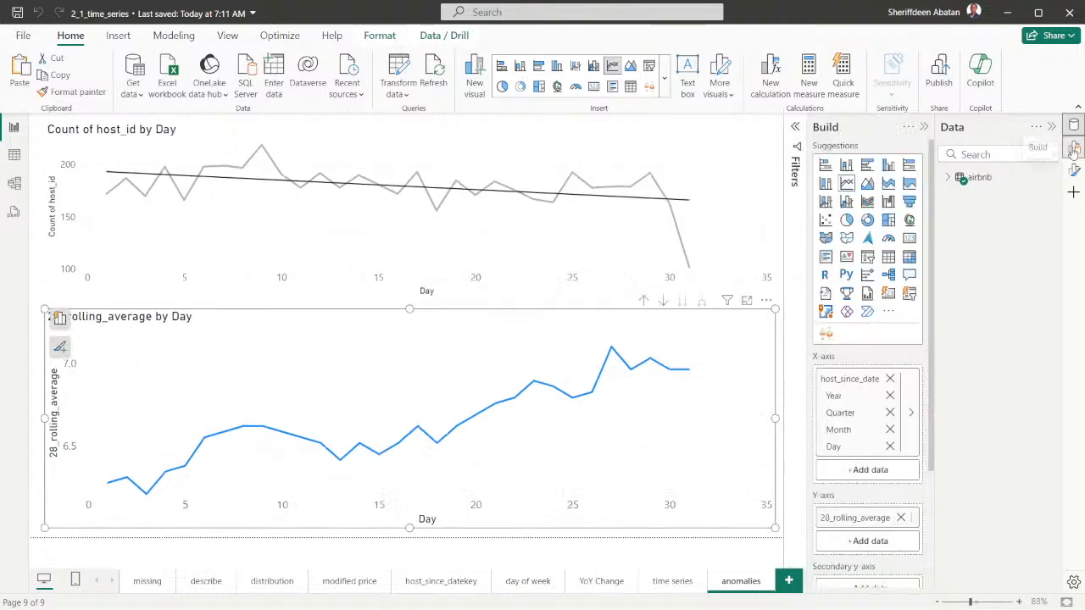
left_click(1073, 149)
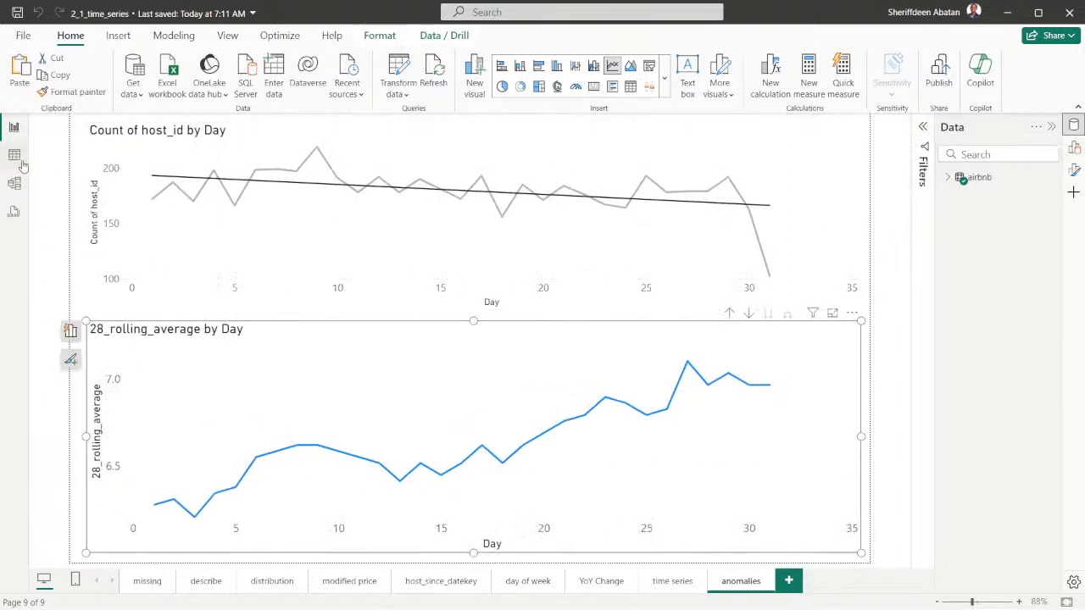
left_click(13, 154)
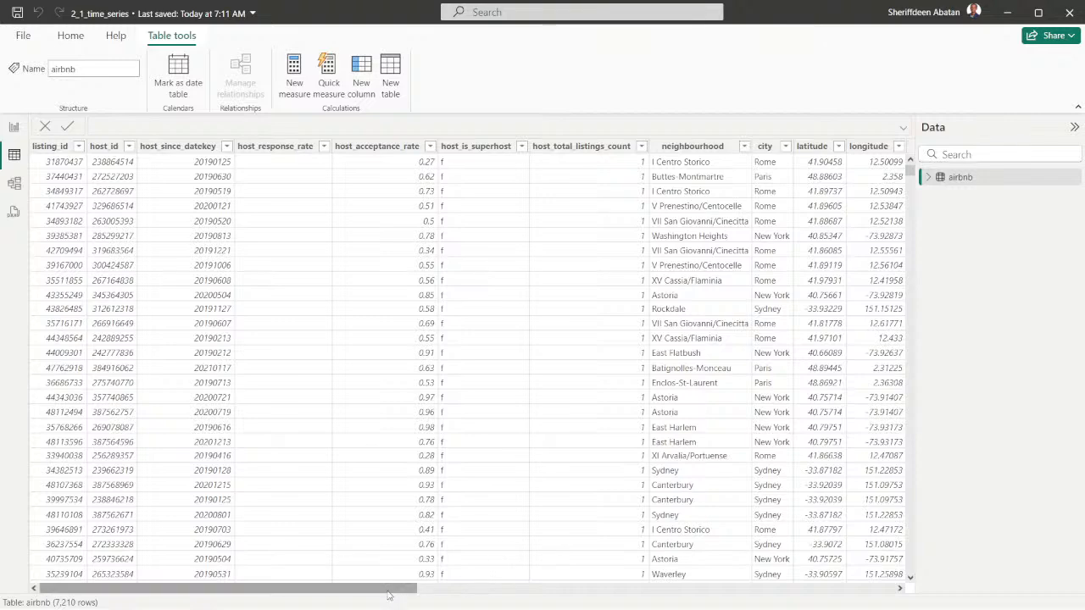
left_click_drag(392, 589, 928, 576)
left_click(775, 146)
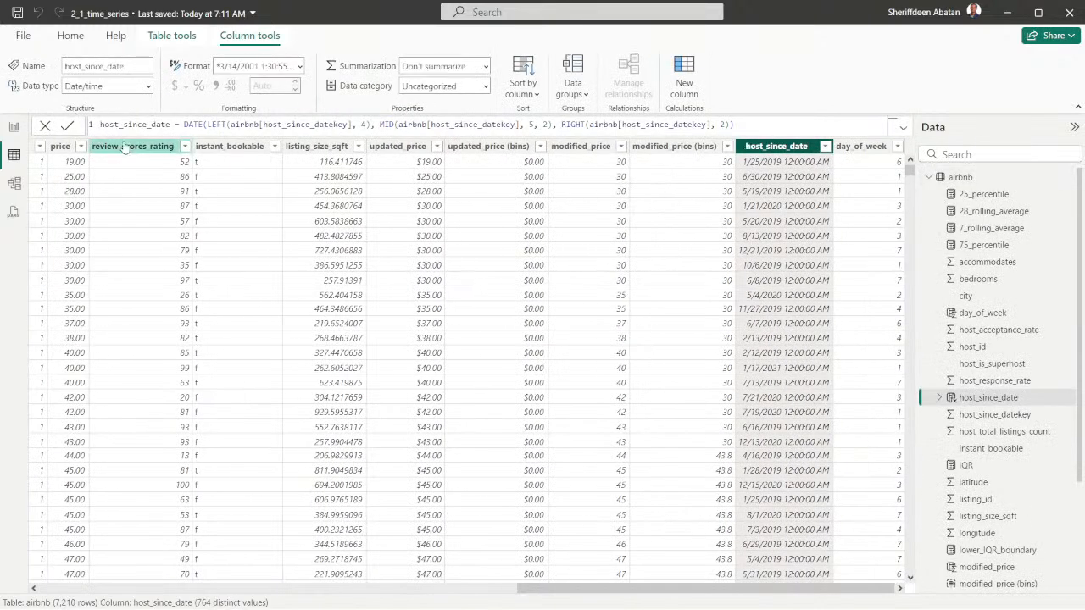
Check the availability requirements of Find anomalies in the 28_rolling_average chart's format options on the anomalies page
left_click(13, 127)
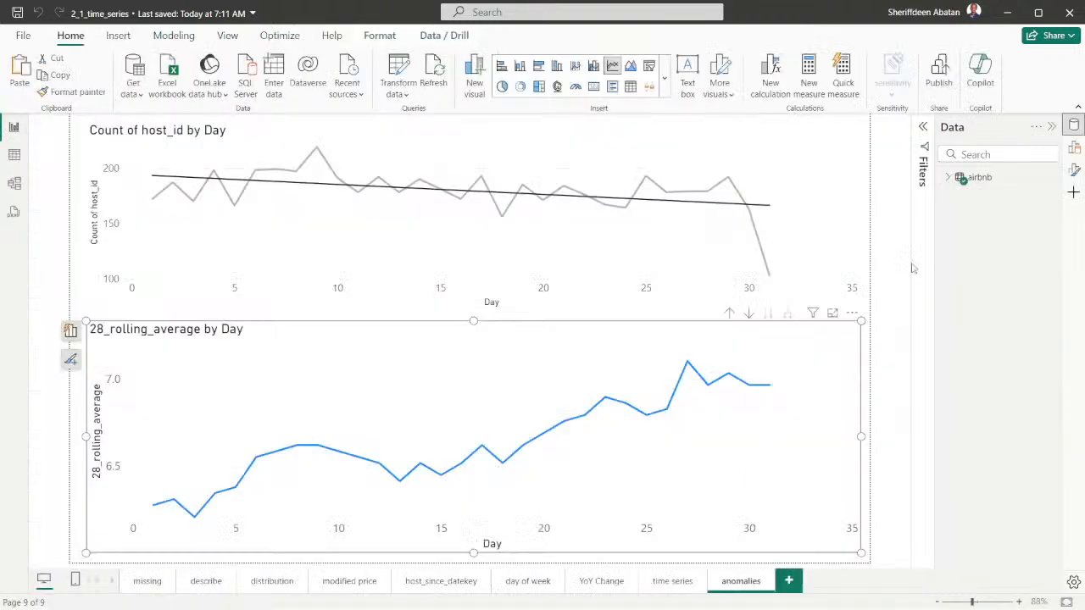
left_click(1074, 148)
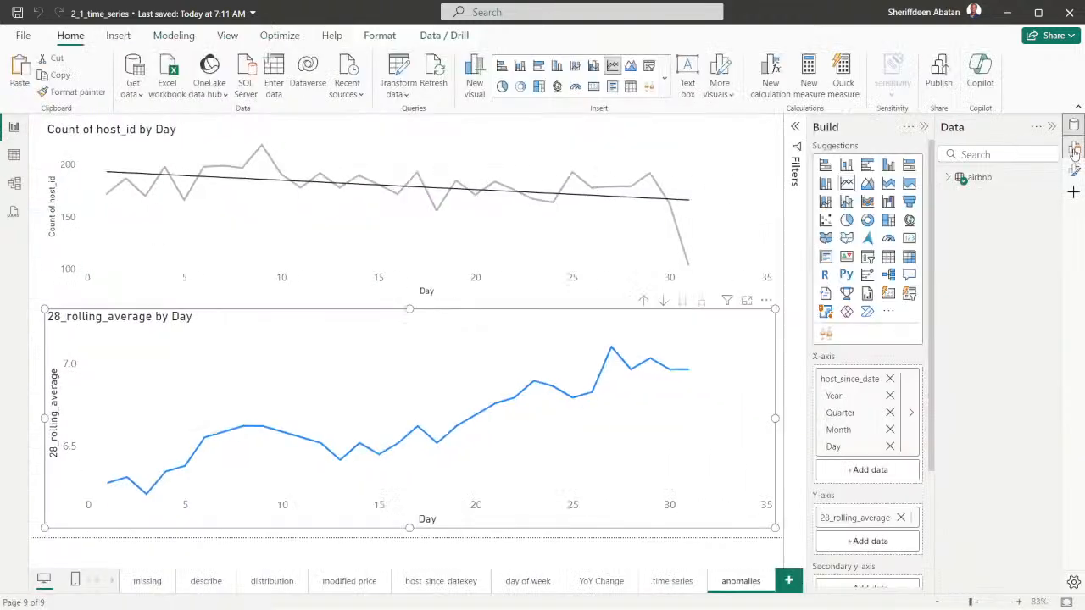
left_click(1074, 170)
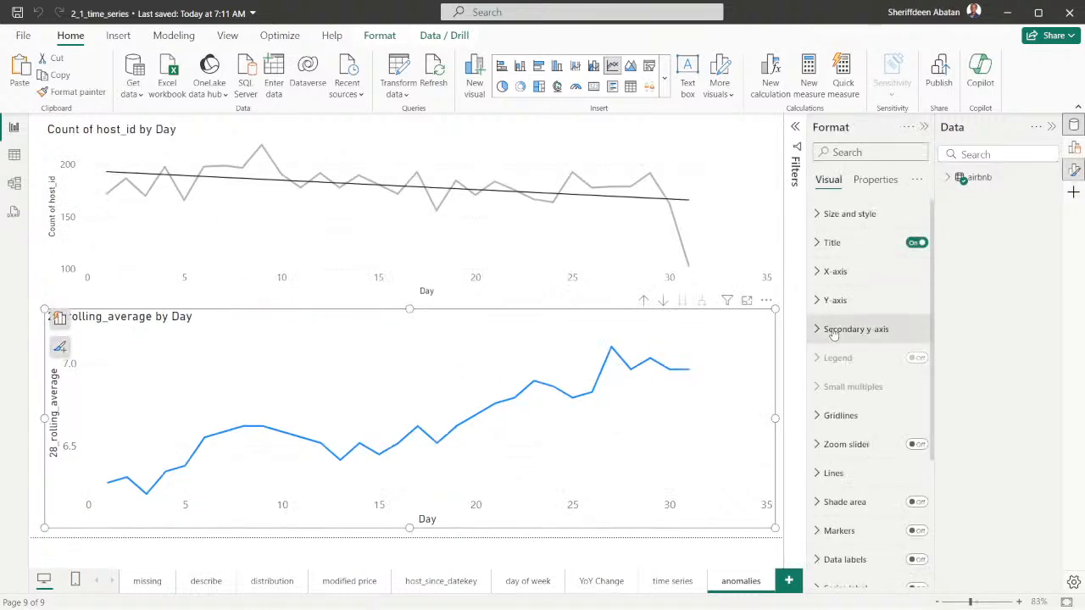
scroll(857, 341, "down", 5)
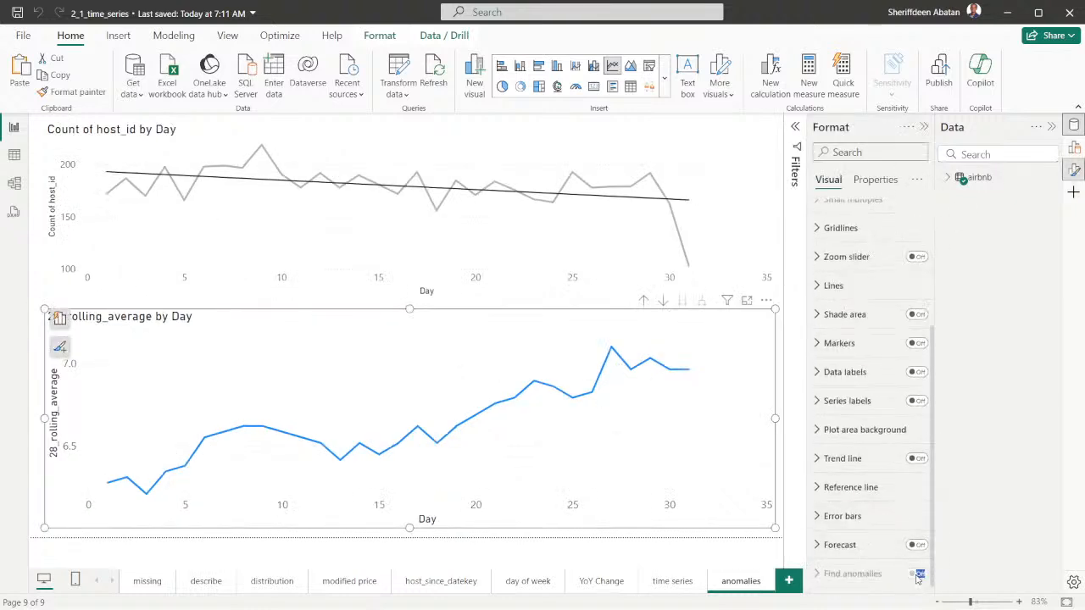
mouse_move(838, 581)
left_click(690, 539)
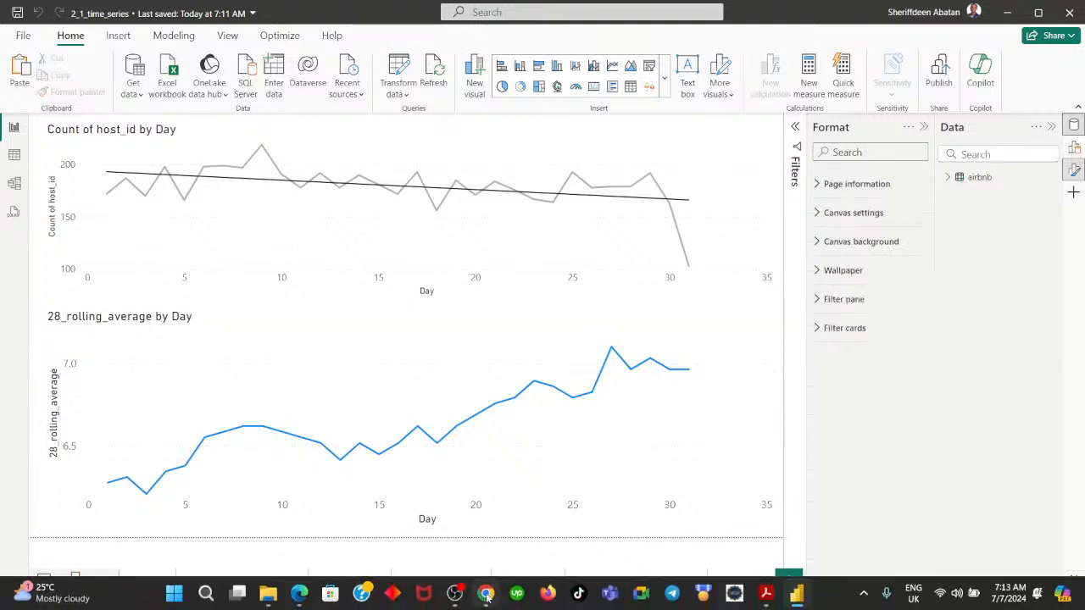
Switch to DataCamp, rewatch the lesson video's part on adding Find anomalies to a line chart, and return to Power BI Desktop
left_click(487, 595)
left_click(492, 456)
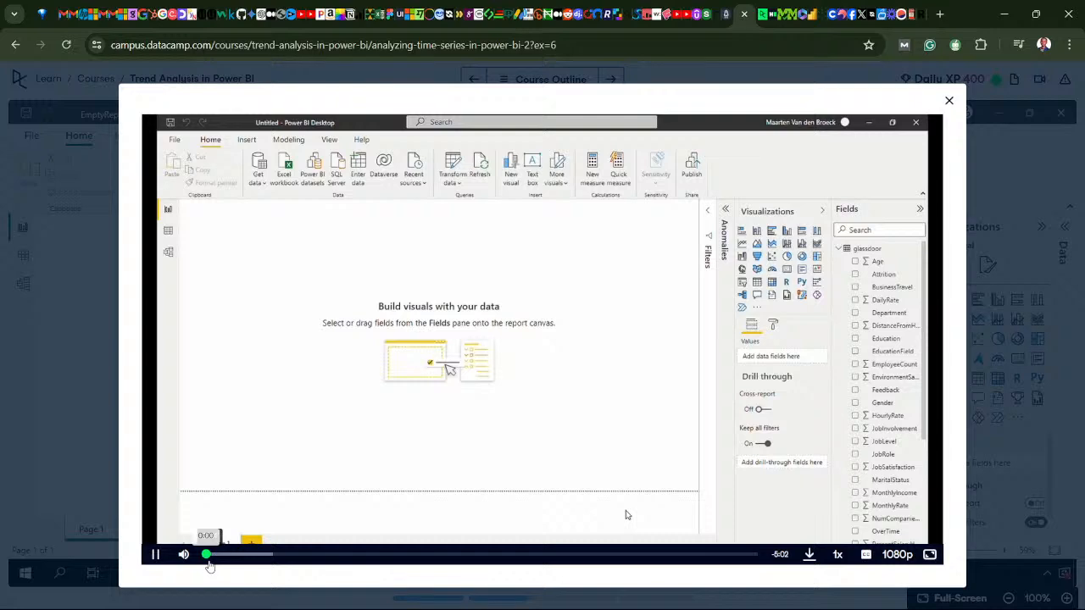
left_click_drag(206, 555, 584, 557)
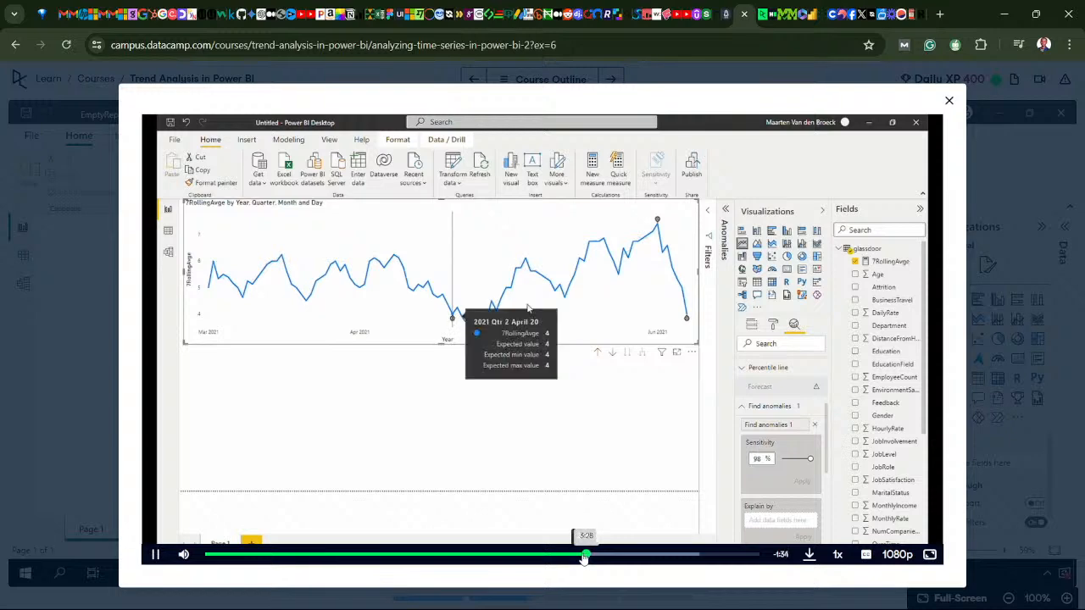
left_click_drag(584, 557, 527, 556)
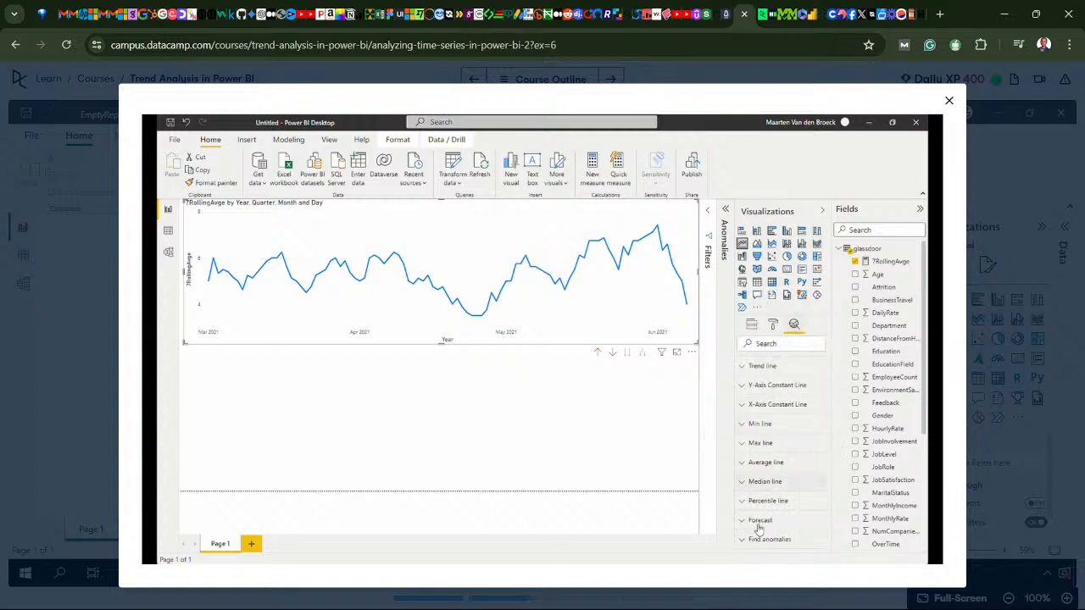
left_click(473, 431)
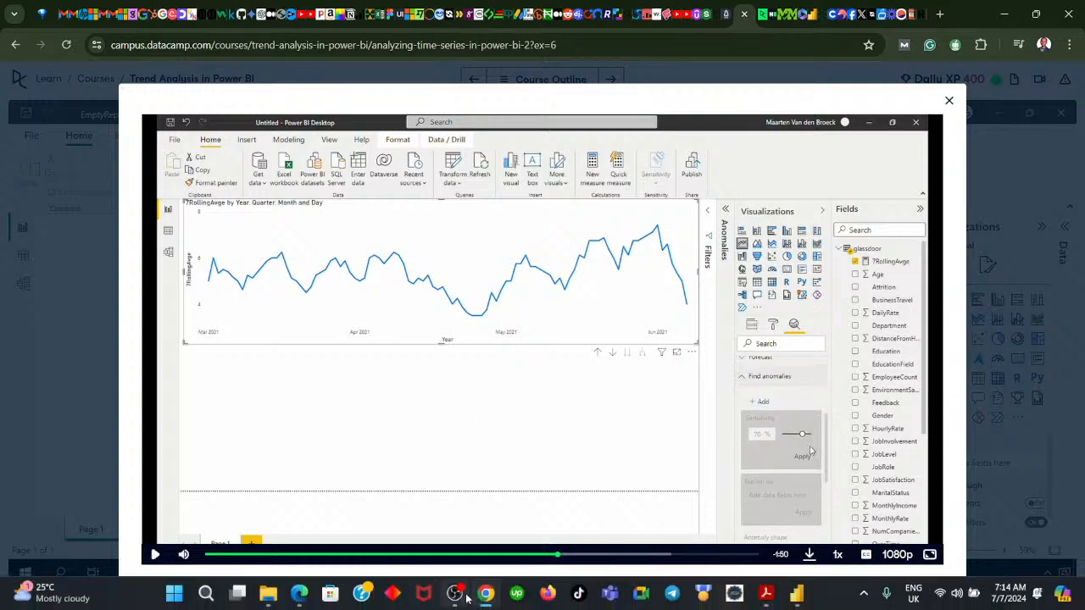
left_click(486, 593)
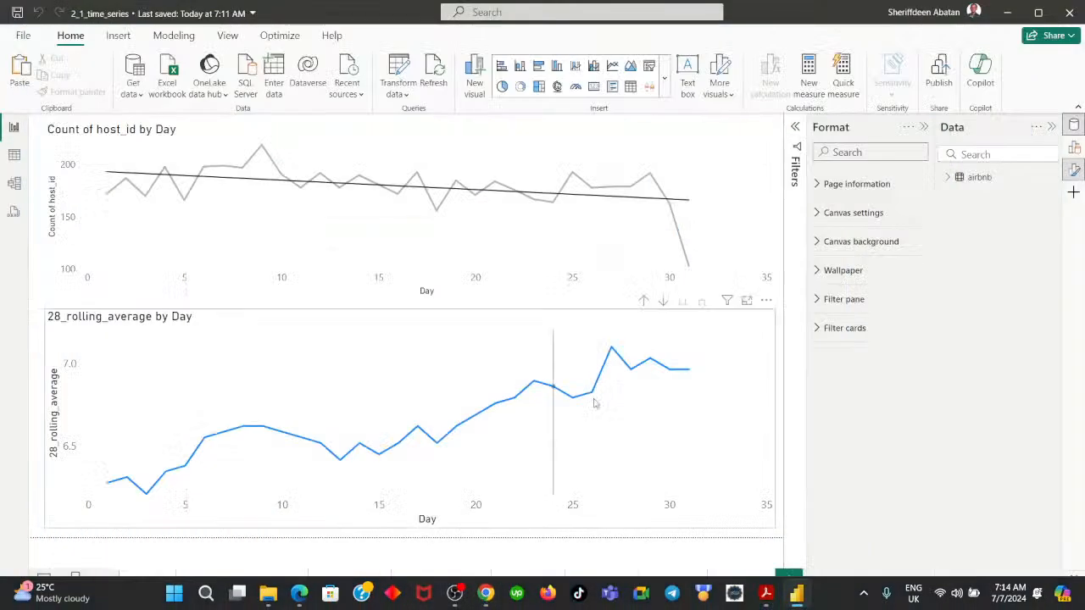
Turn on drill mode for the 28_rolling_average chart and check its Find anomalies option
left_click(737, 322)
scroll(894, 352, "down", 3)
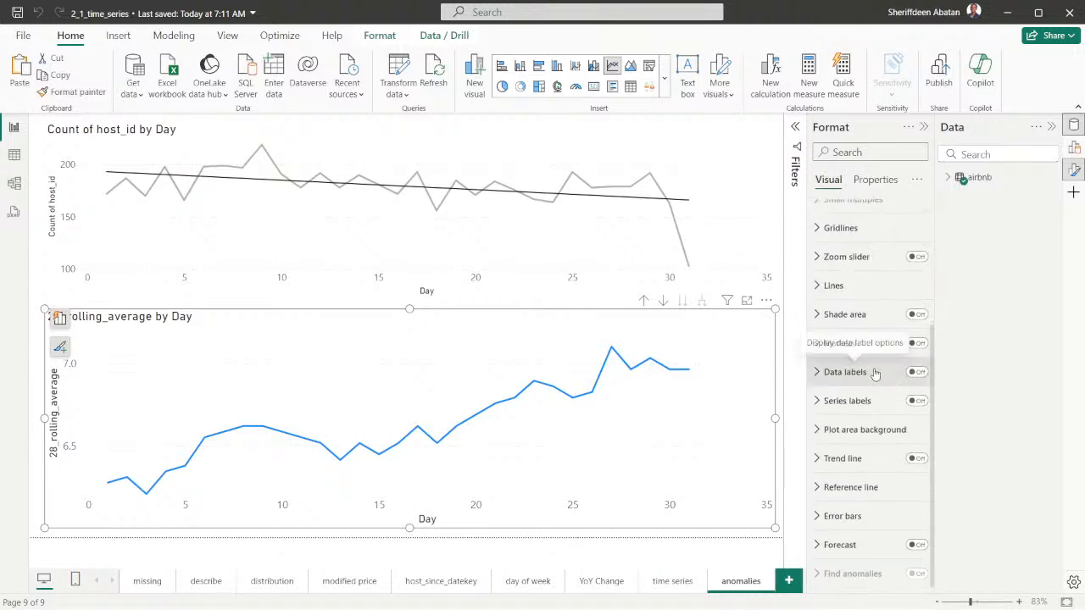
scroll(875, 373, "up", 3)
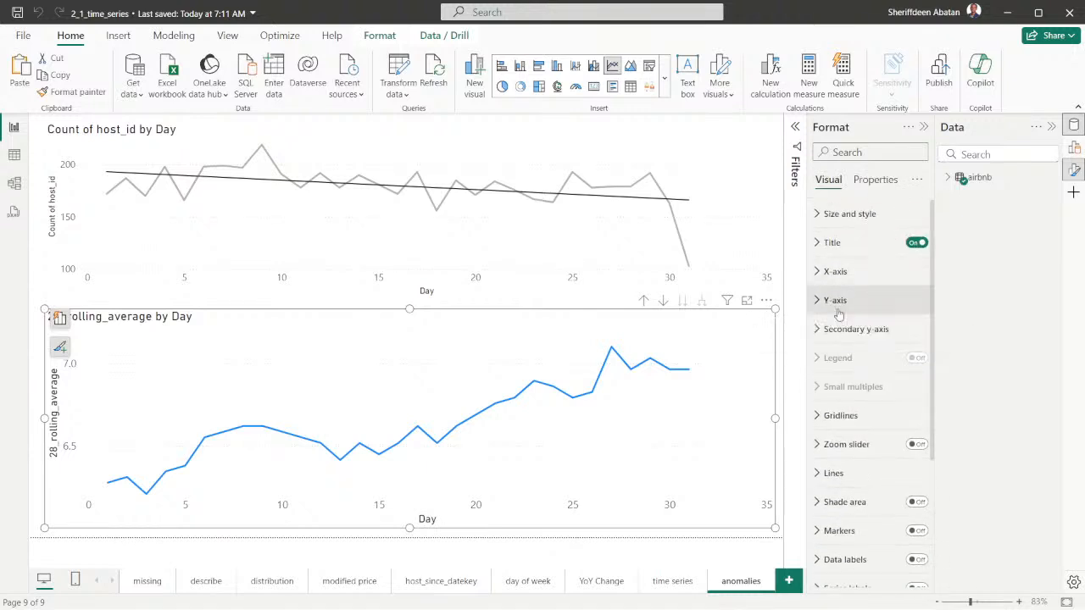
left_click(662, 305)
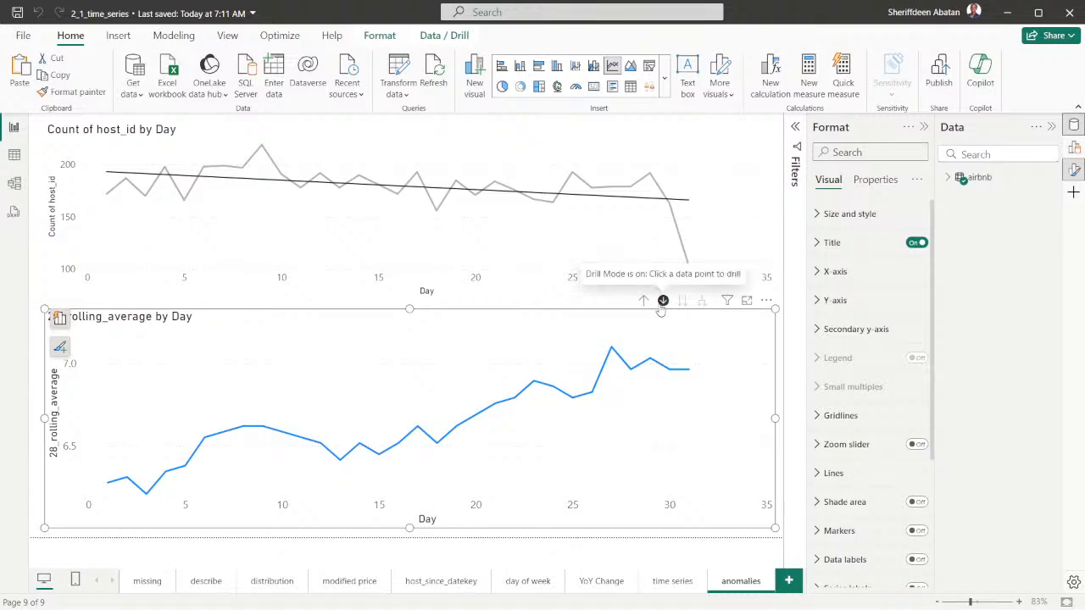
scroll(901, 415, "down", 3)
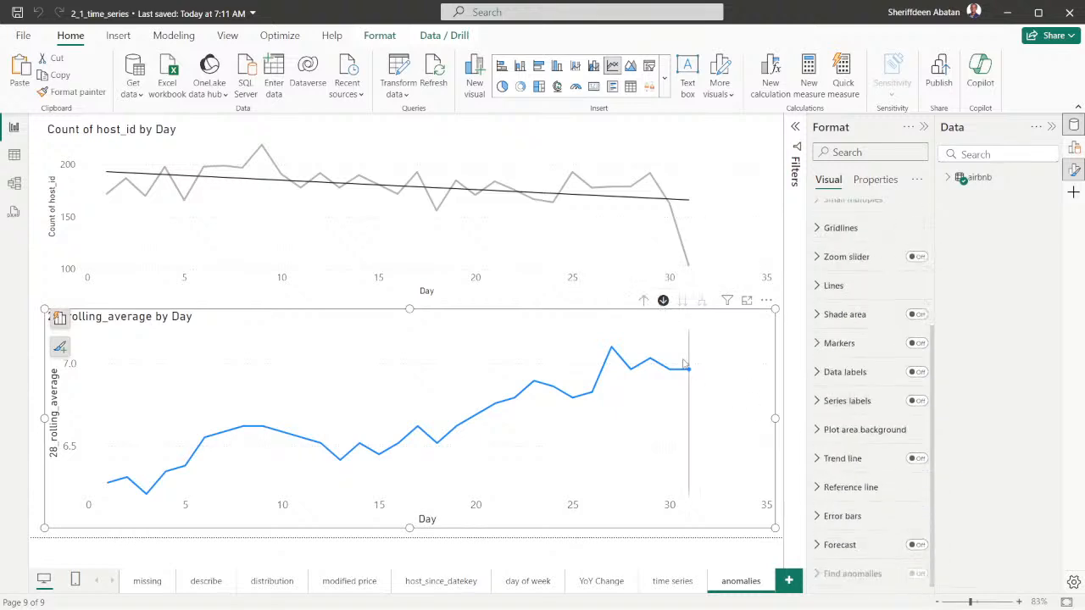
Drill the 28_rolling_average chart up from Day through Month and Quarter to Year, and check Find anomalies at that level
left_click(644, 302)
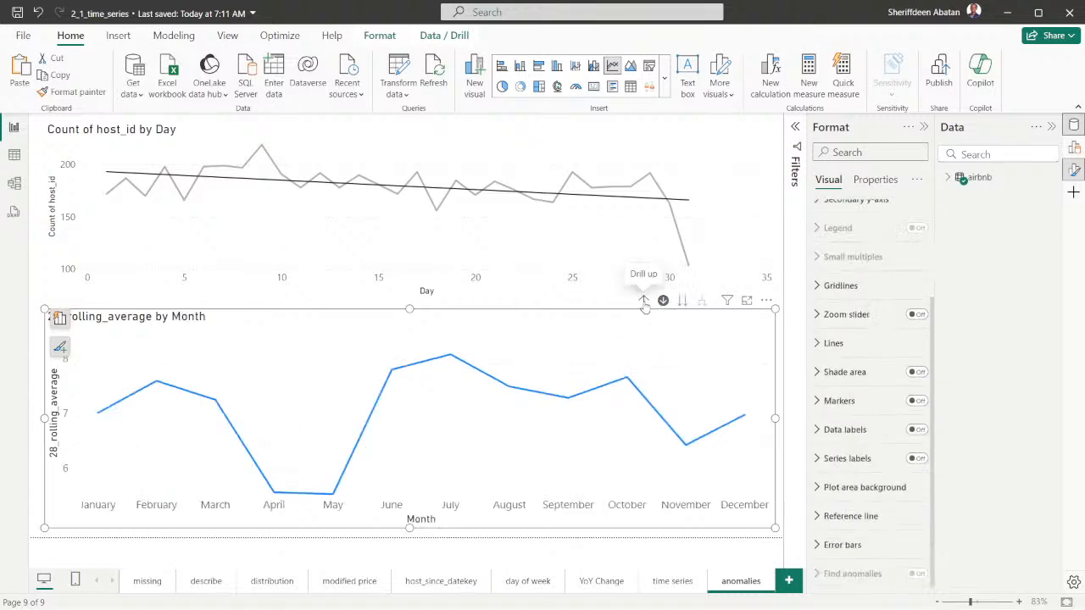
left_click(644, 304)
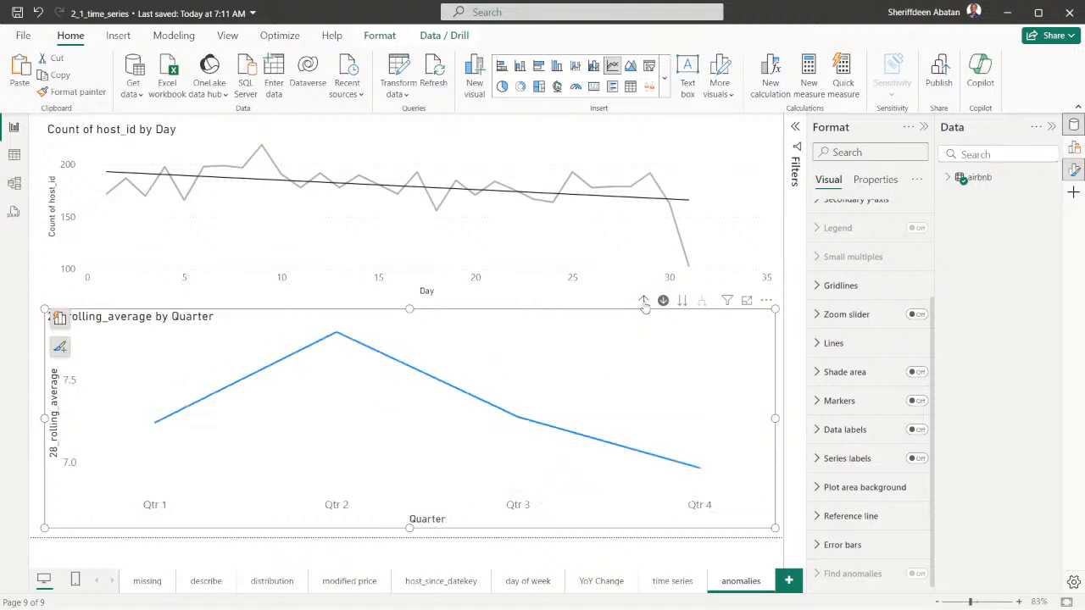
left_click(644, 303)
scroll(847, 423, "down", 2)
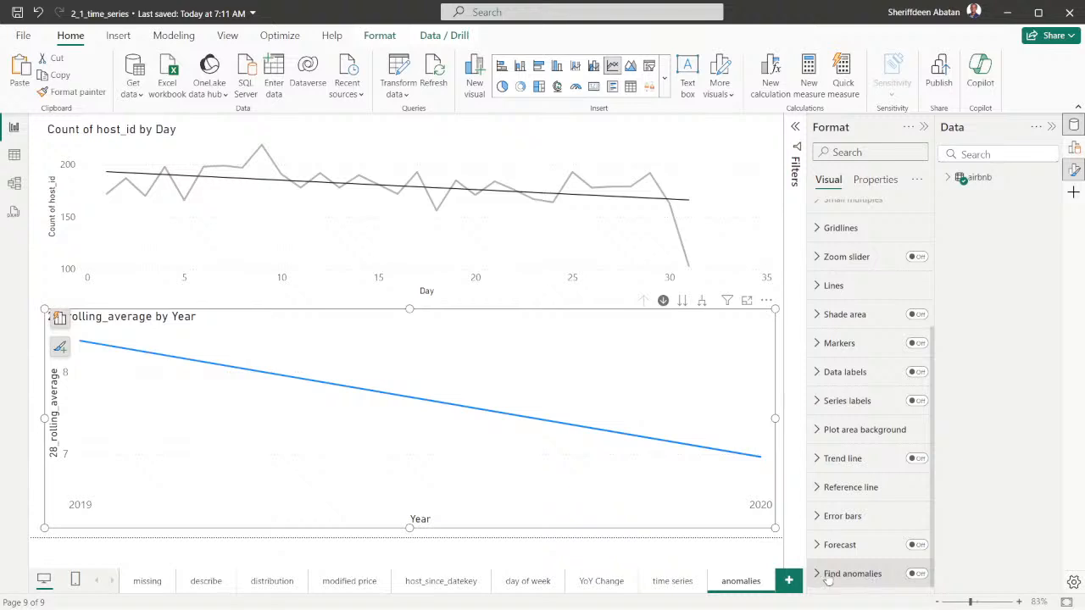
Move the 28_rolling_average chart down the date hierarchy through Quarter and Month to Day, checking the Find anomalies option
left_click(683, 302)
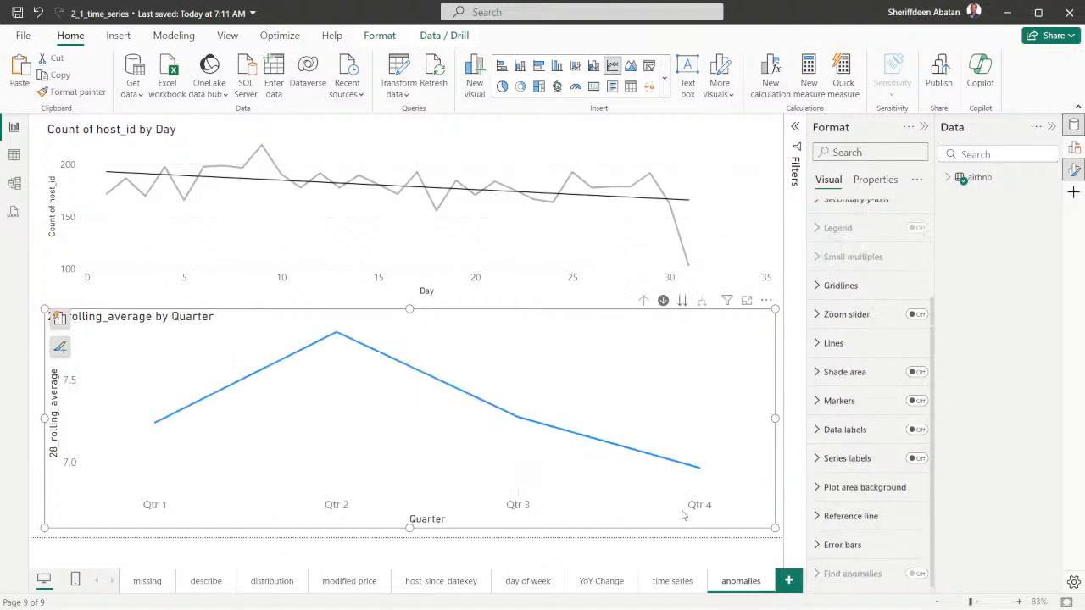
left_click(683, 302)
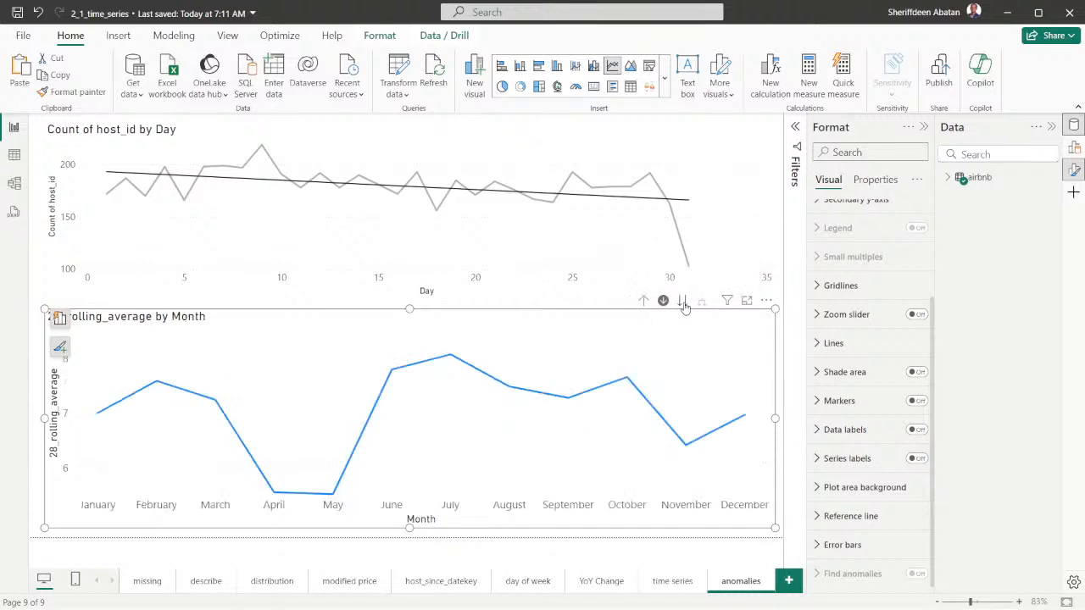
left_click(684, 303)
scroll(847, 441, "down", 2)
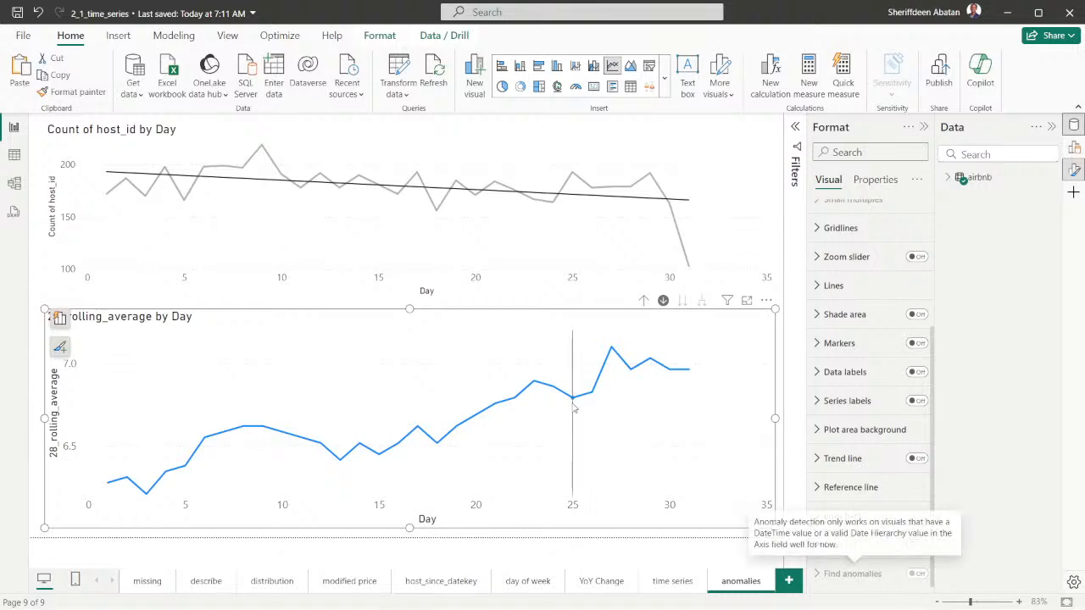
Turn off drill mode and drill the 28_rolling_average chart up from Day to Year, checking the Find anomalies option
left_click(644, 302)
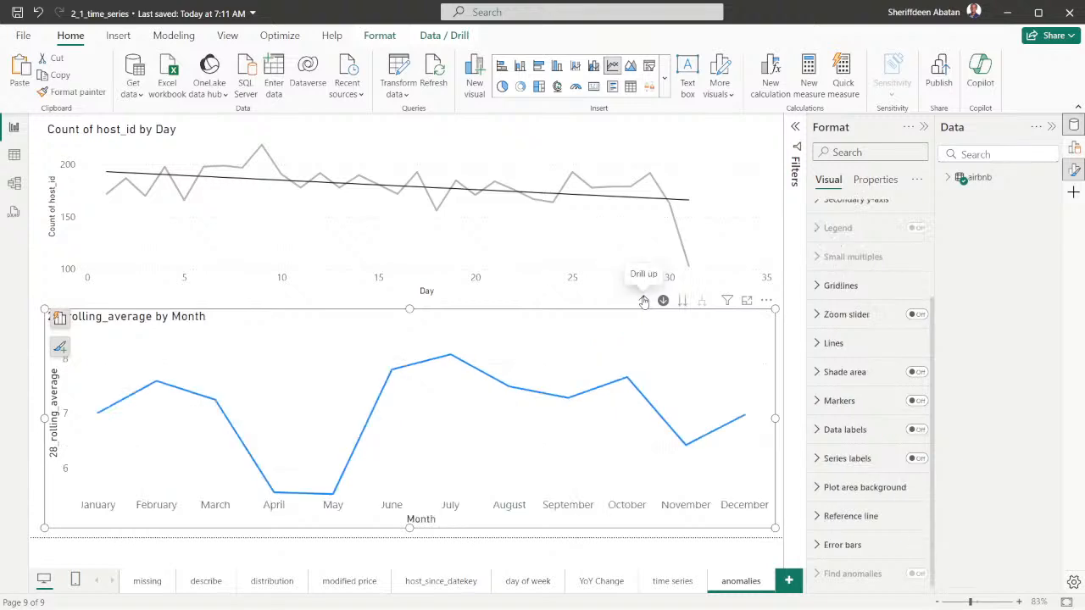
left_click(664, 303)
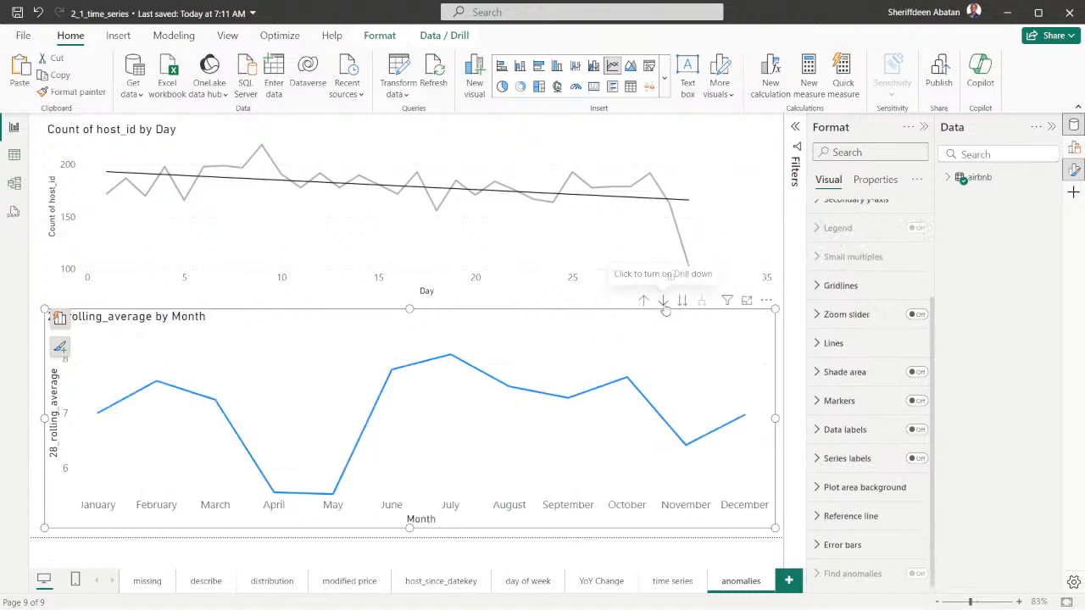
left_click(645, 302)
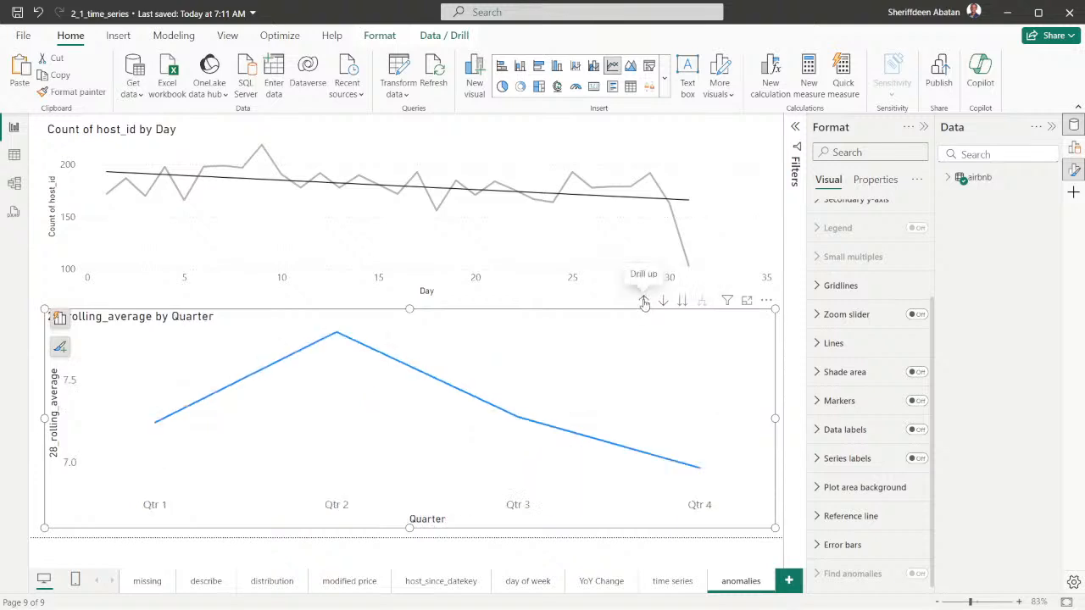
left_click(645, 301)
scroll(864, 441, "down", 2)
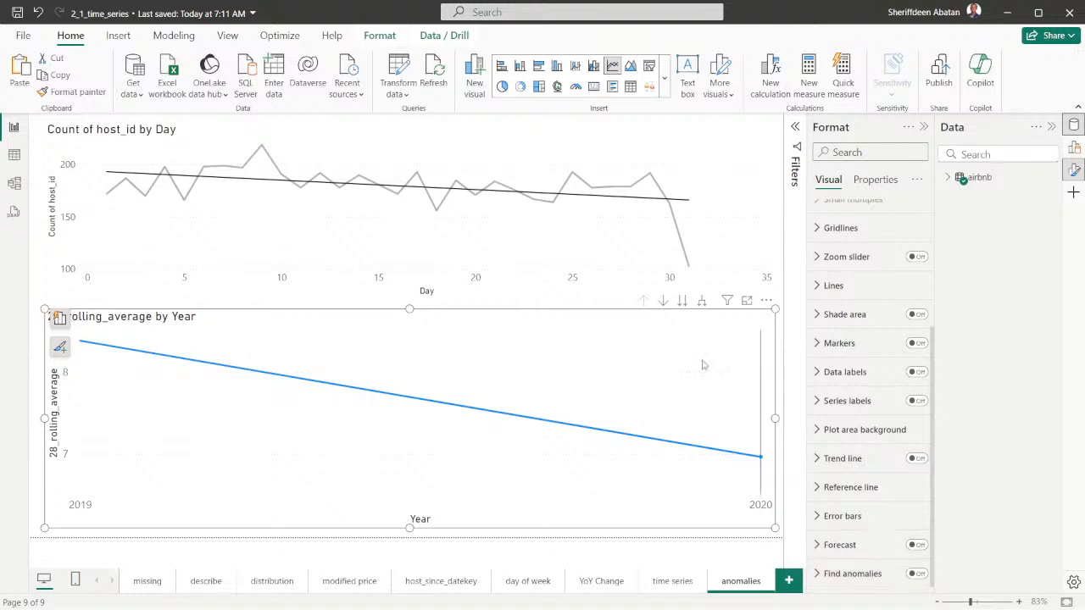
Take the 28_rolling_average chart from Year back down the date hierarchy to Day and check Find anomalies there
left_click(682, 302)
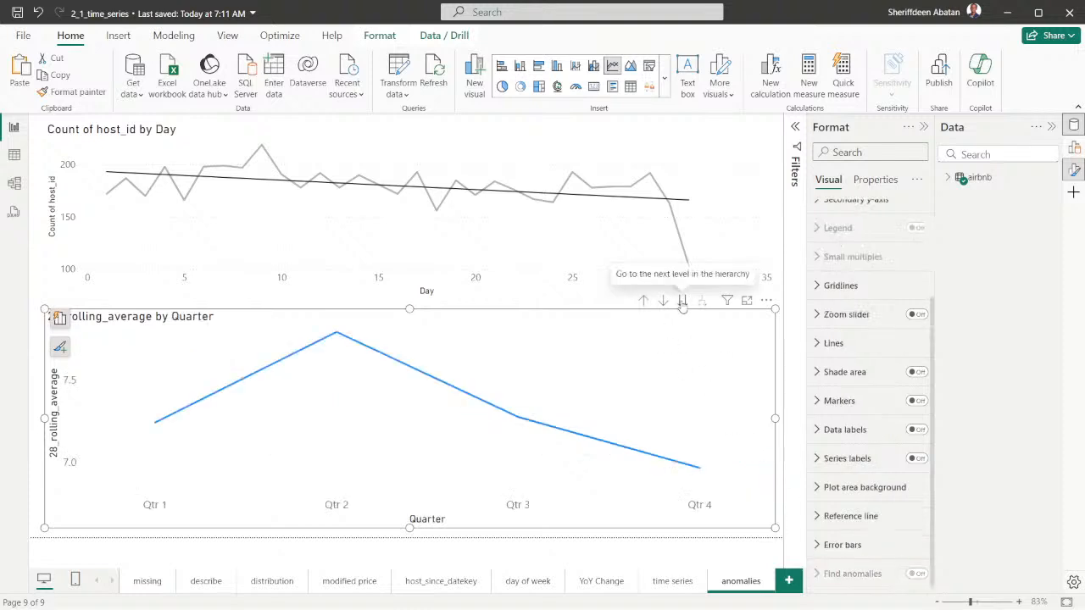
left_click(682, 302)
left_click(683, 302)
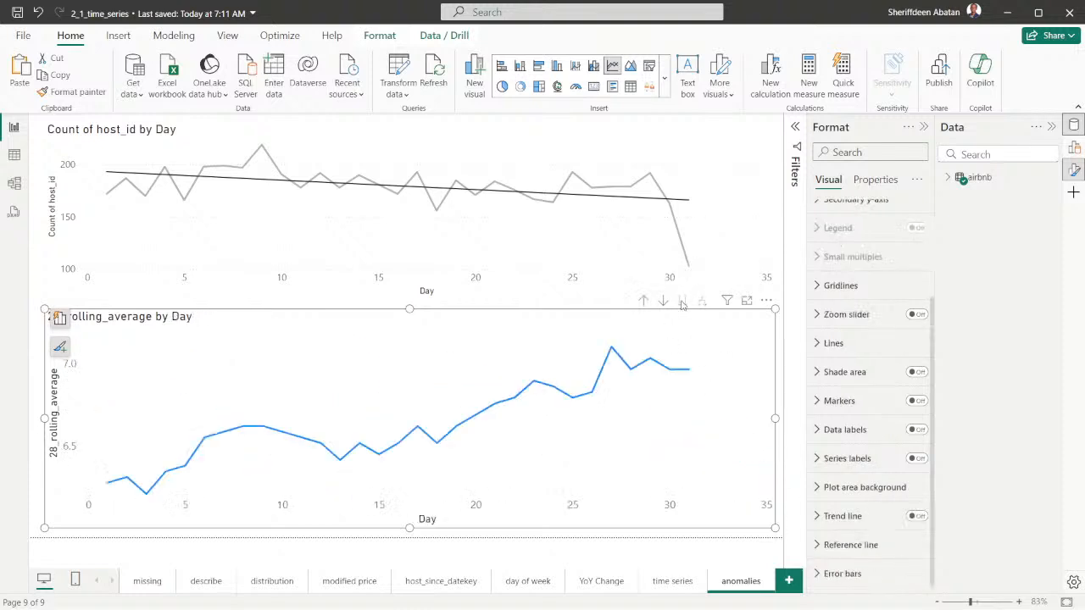
scroll(847, 550, "down", 1)
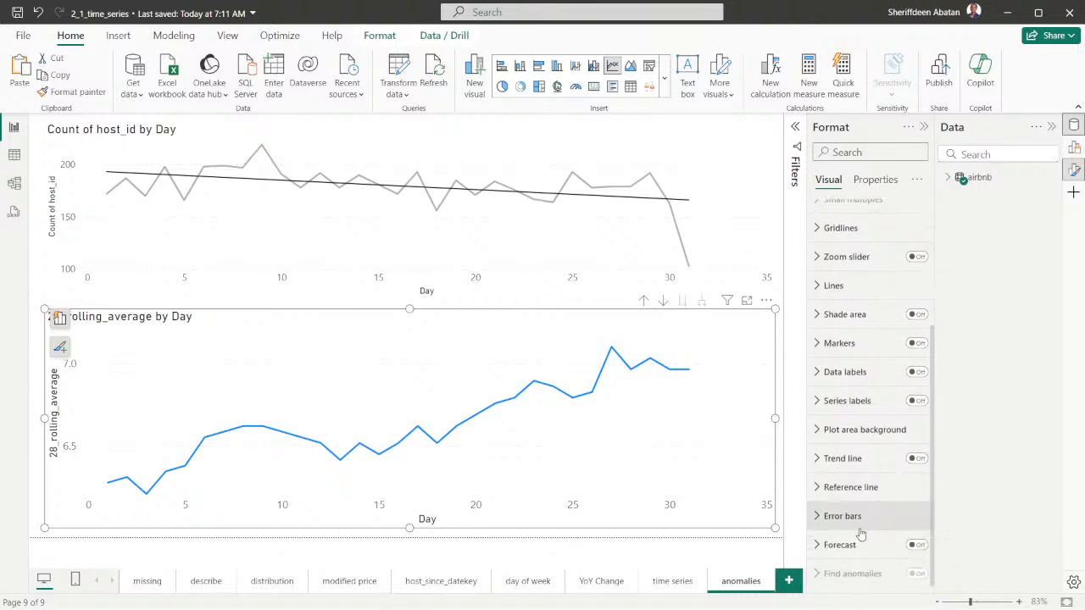
mouse_move(889, 583)
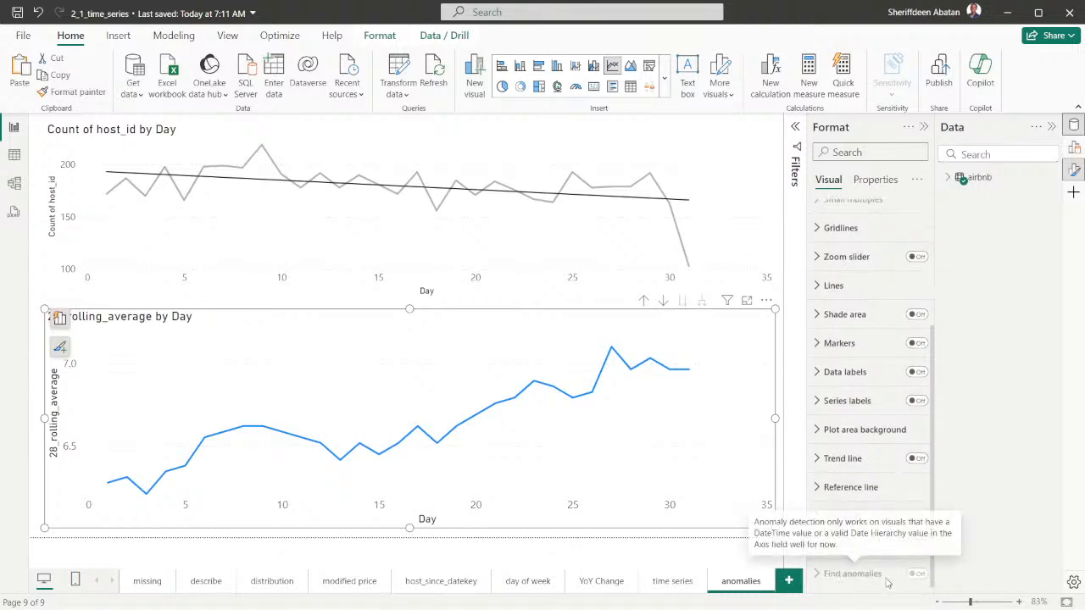
Turn on drill mode for the 28_rolling_average chart and drill it up from Day to Year
left_click(663, 303)
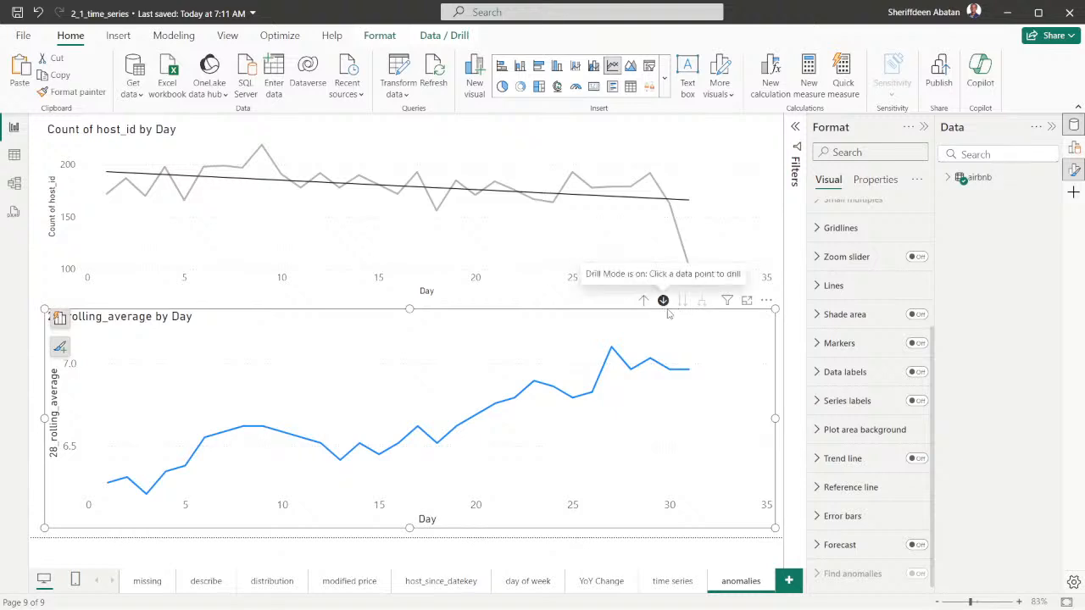
left_click(645, 304)
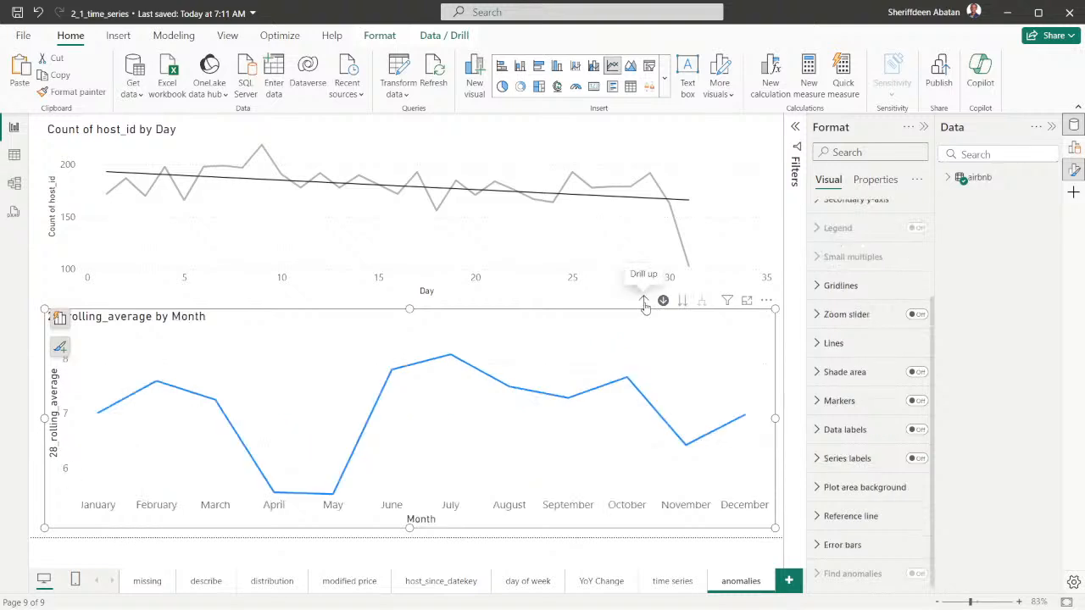
left_click(644, 304)
left_click(644, 303)
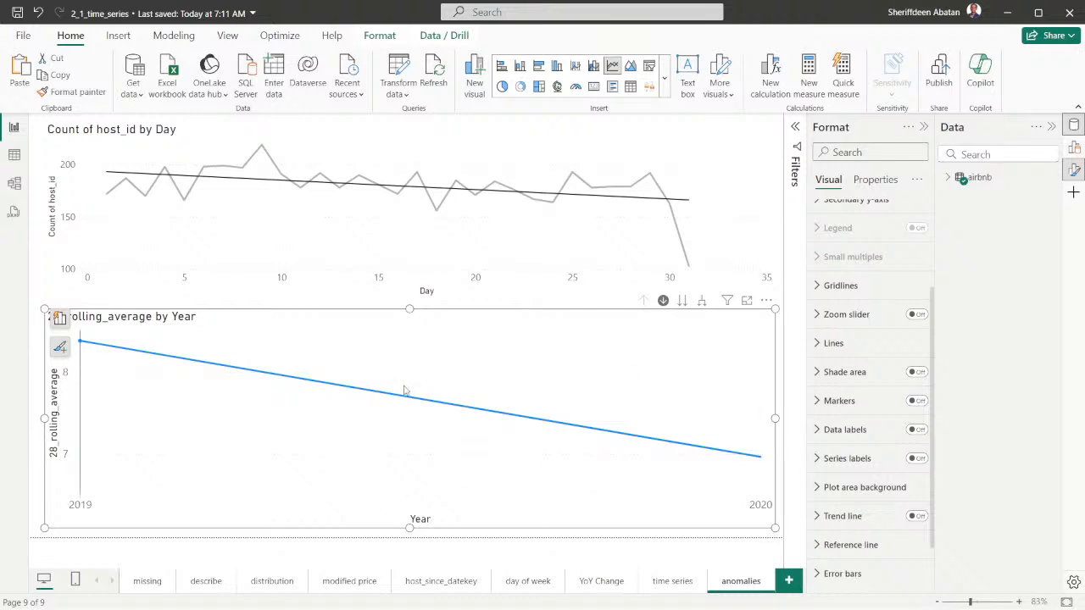
Turn on Find anomalies for the yearly 28_rolling_average chart and show its settings
scroll(881, 424, "down", 1)
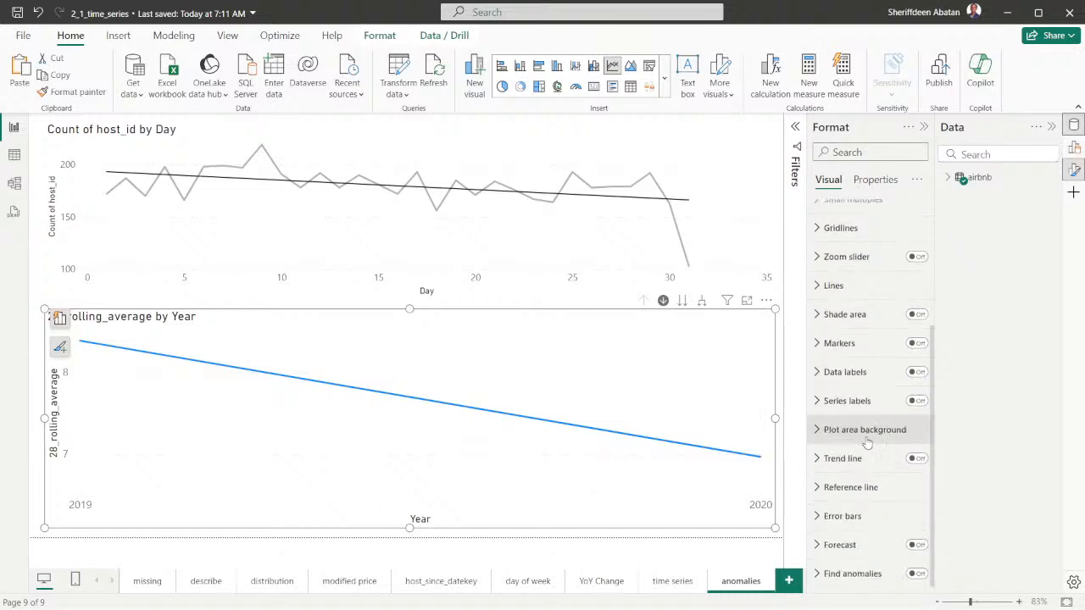
left_click(917, 575)
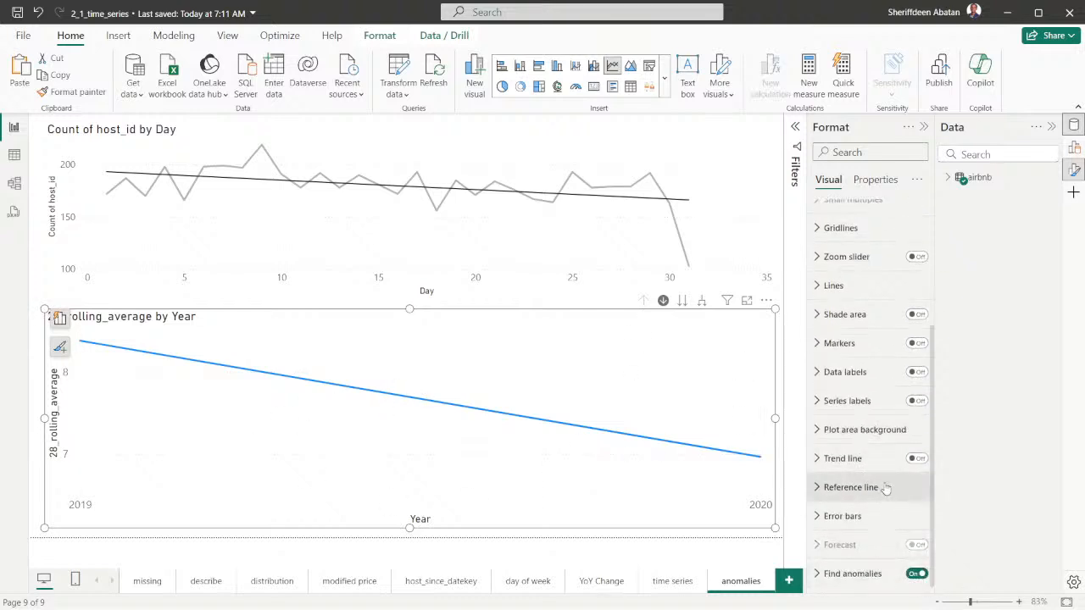
left_click(848, 574)
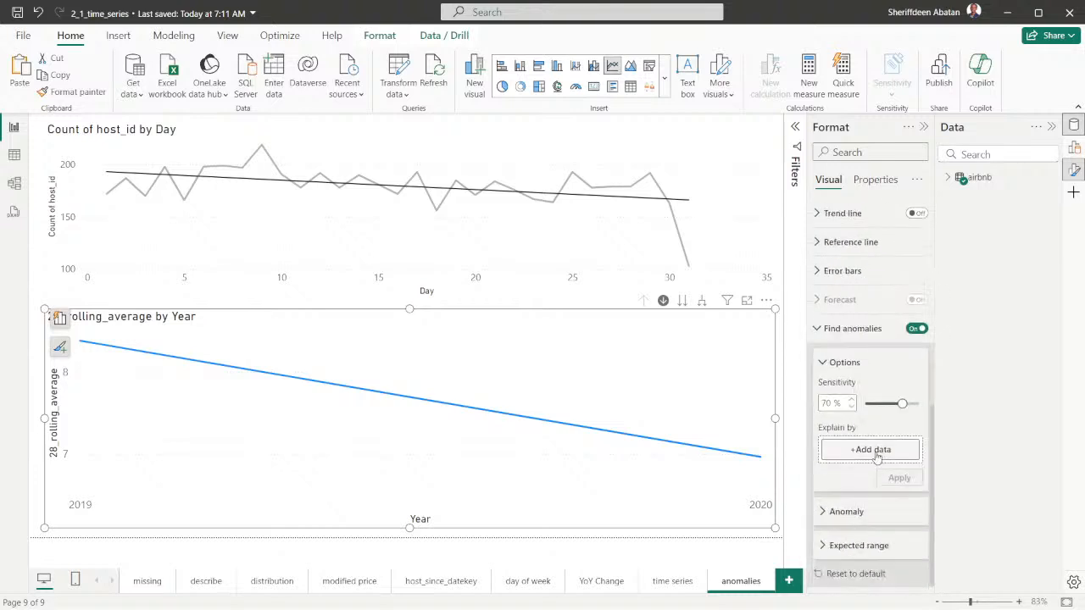
Consult the DataCamp lesson, return to Power BI Desktop, and view the fields available for Explain by without adding any
mouse_move(653, 592)
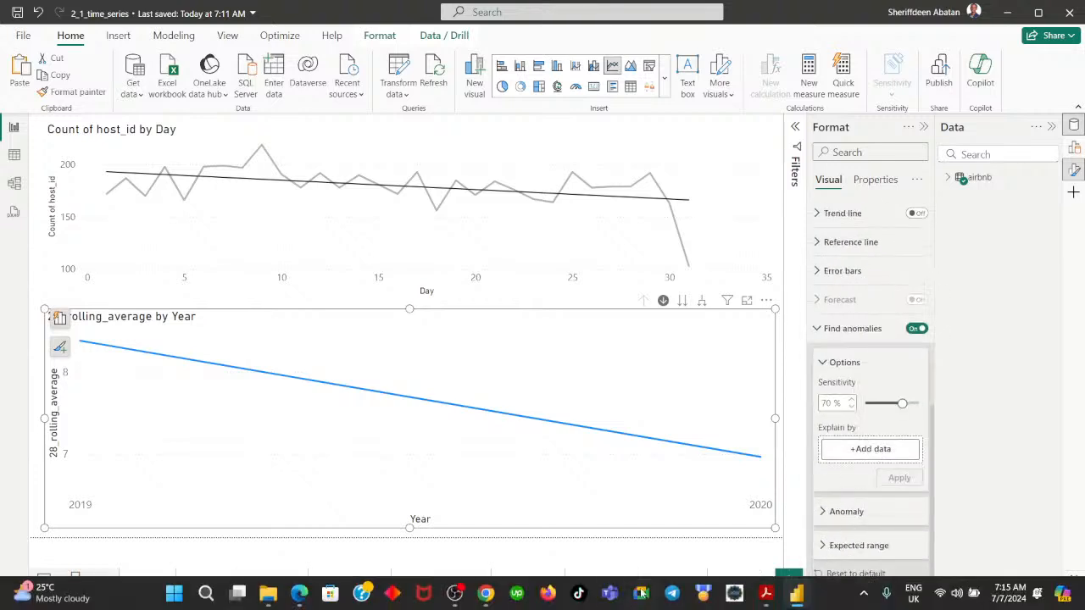
left_click(487, 597)
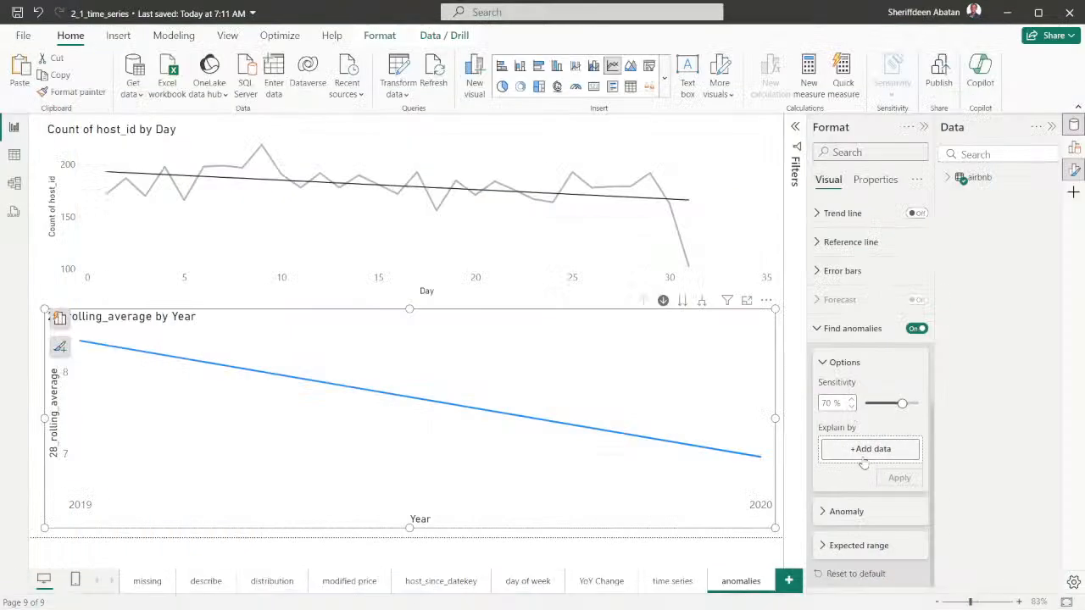
left_click(866, 454)
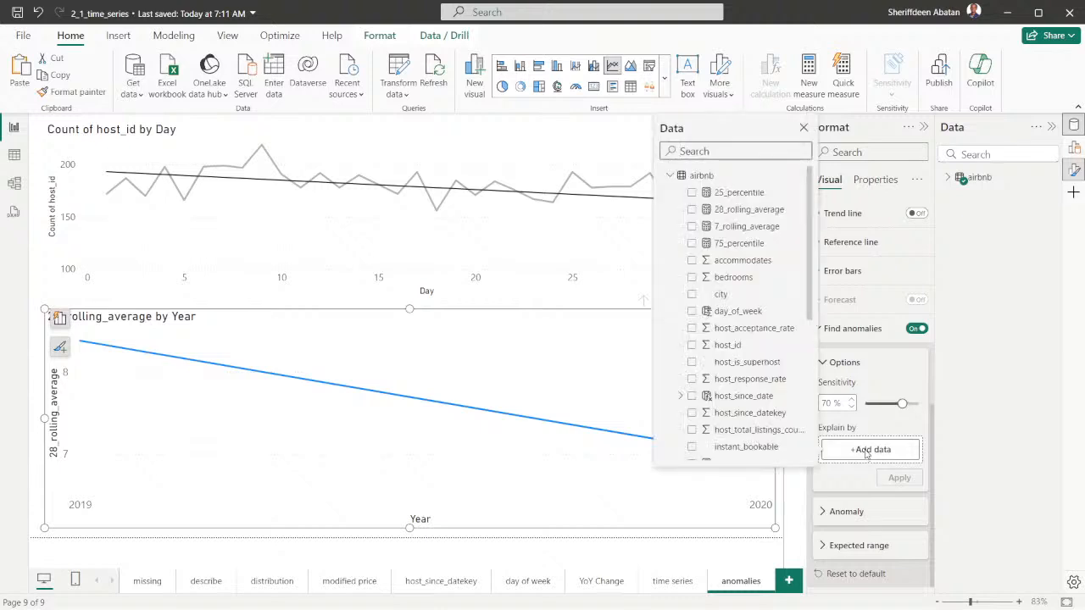
left_click(845, 472)
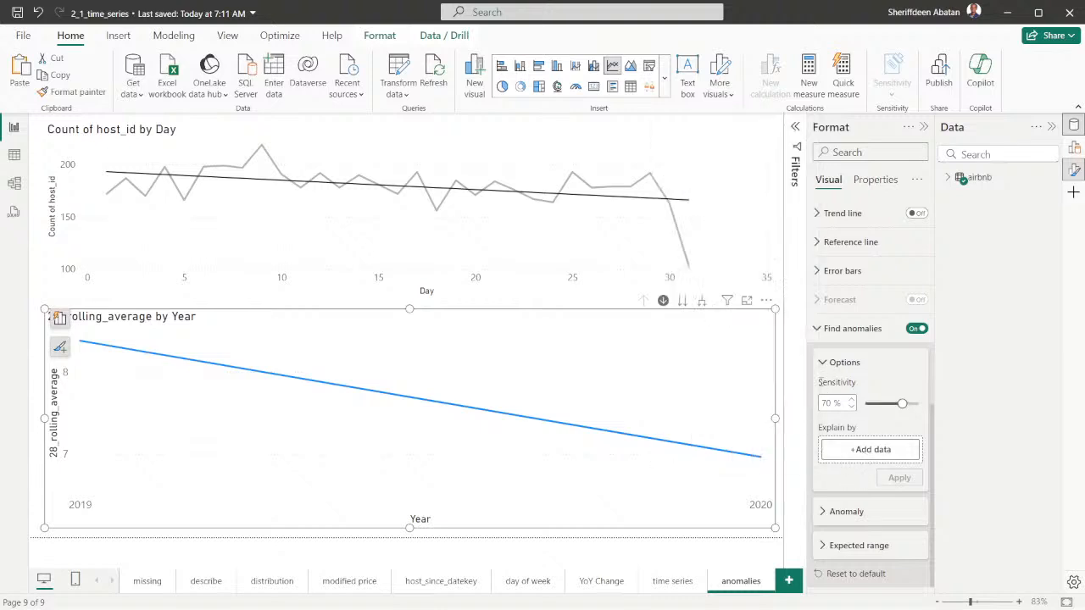
Examine the Anomaly and Expected range settings of Find anomalies, and reopen its Options
left_click(823, 364)
left_click(821, 514)
scroll(866, 452, "down", 2)
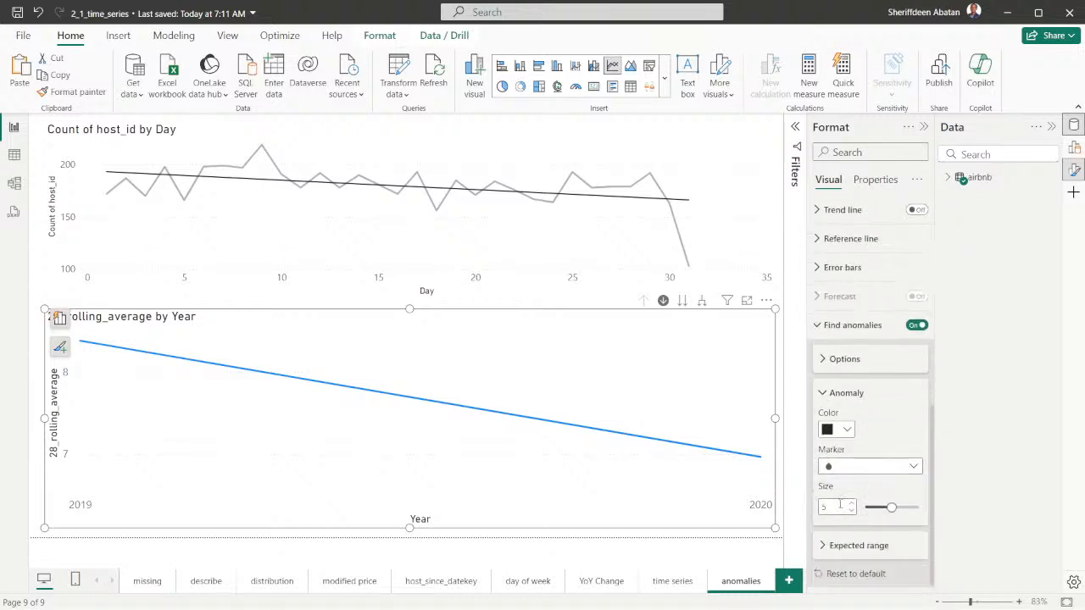
left_click(823, 393)
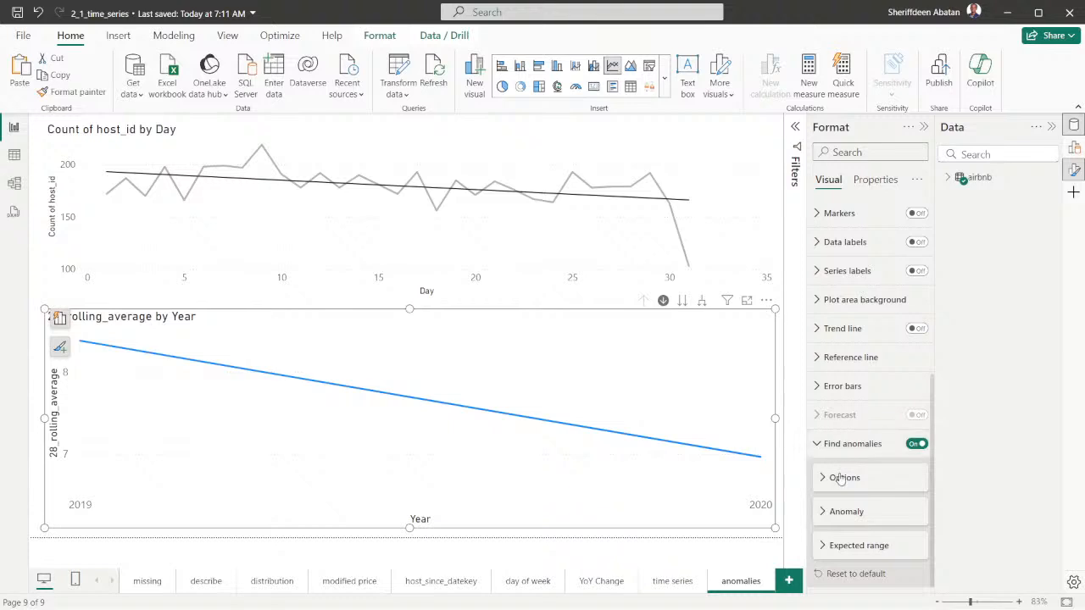
left_click(821, 548)
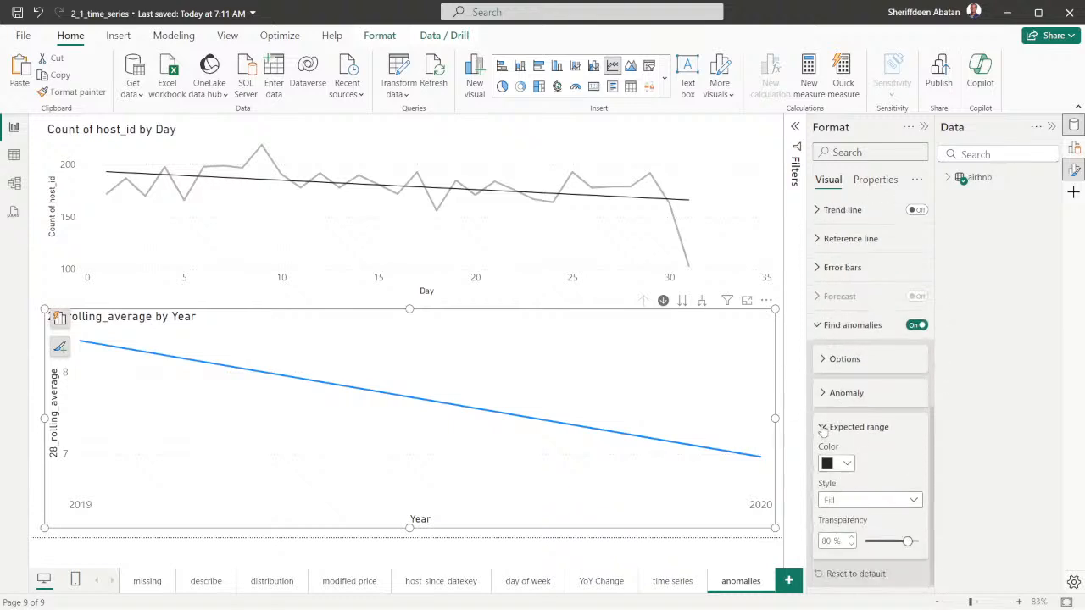
left_click(822, 430)
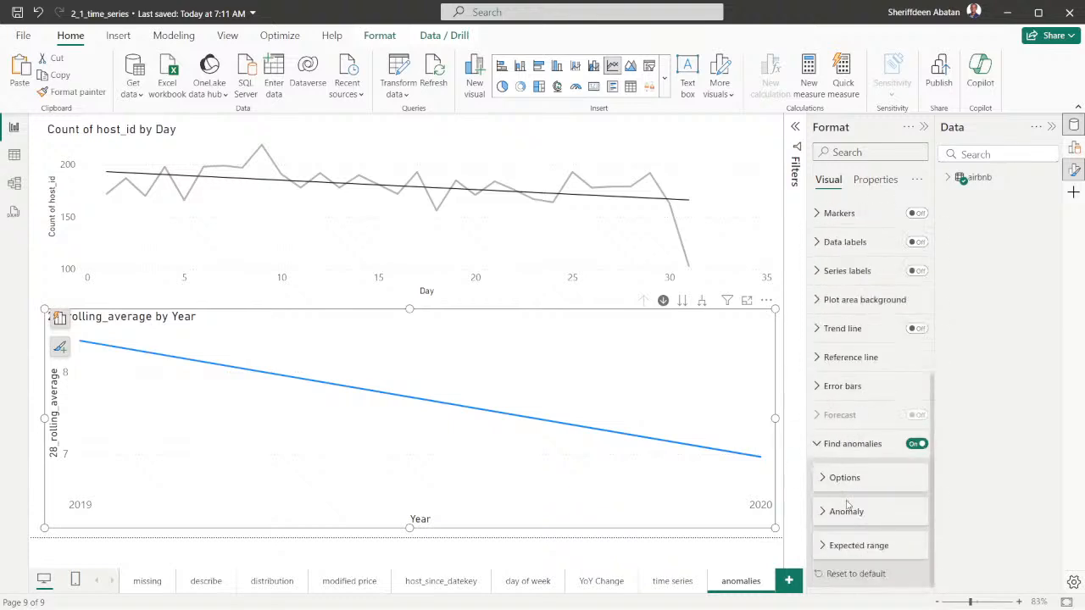
left_click(823, 478)
scroll(871, 452, "down", 1)
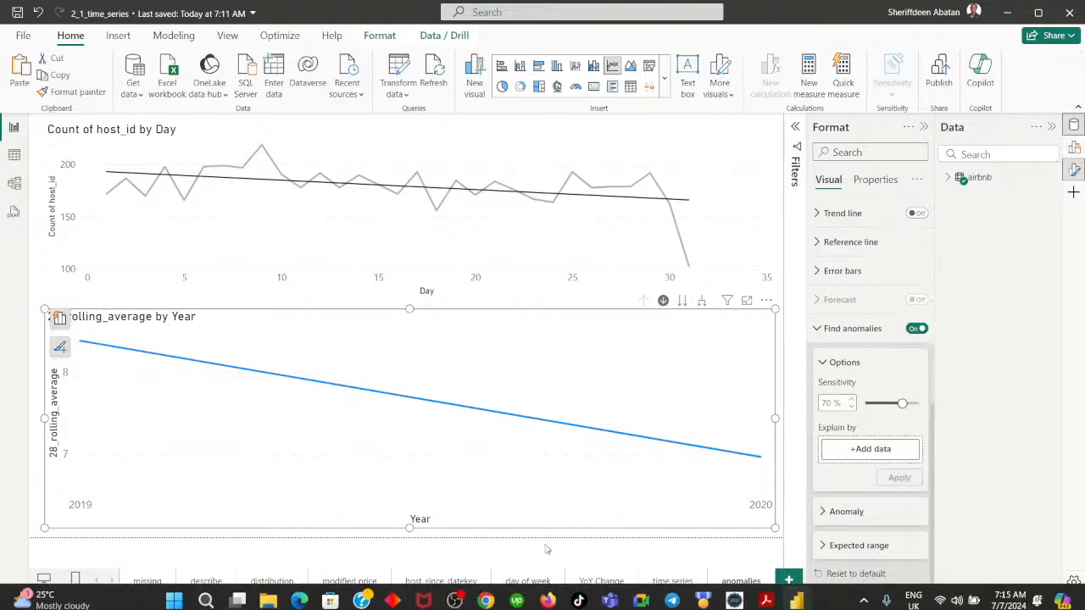
Switch to DataCamp, replay the video part on Find anomalies sensitivity from about 3:10, and return to Power BI Desktop
left_click(487, 596)
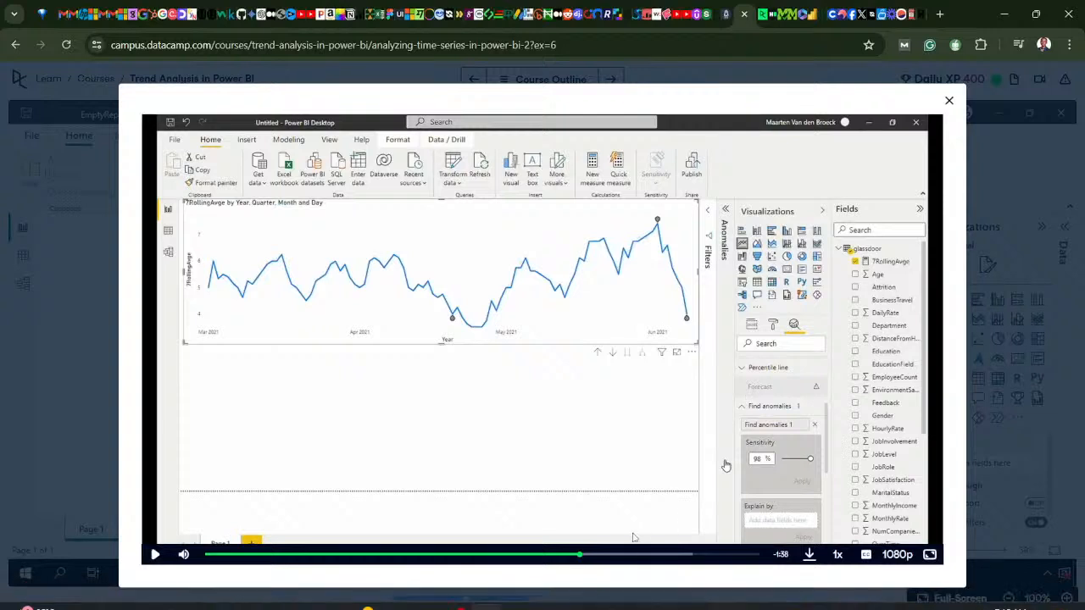
left_click(571, 555)
left_click(561, 555)
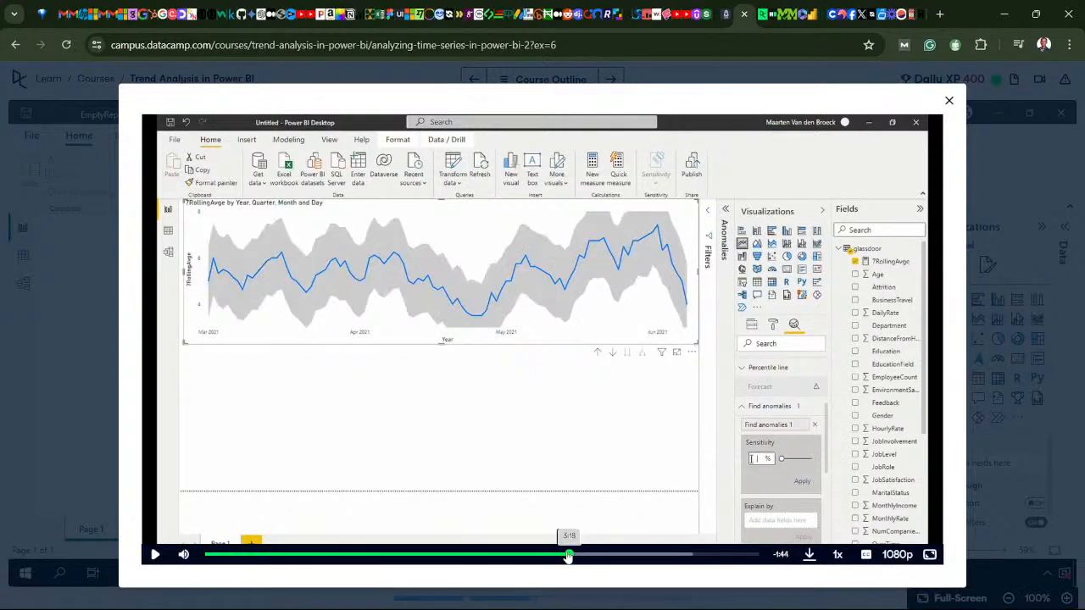
left_click(557, 555)
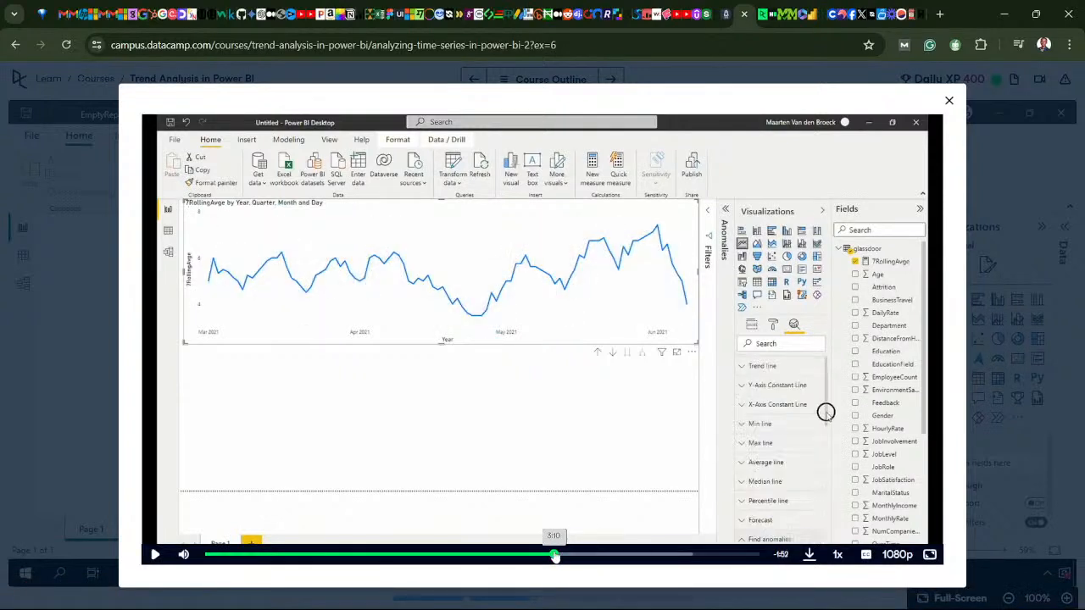
left_click(585, 490)
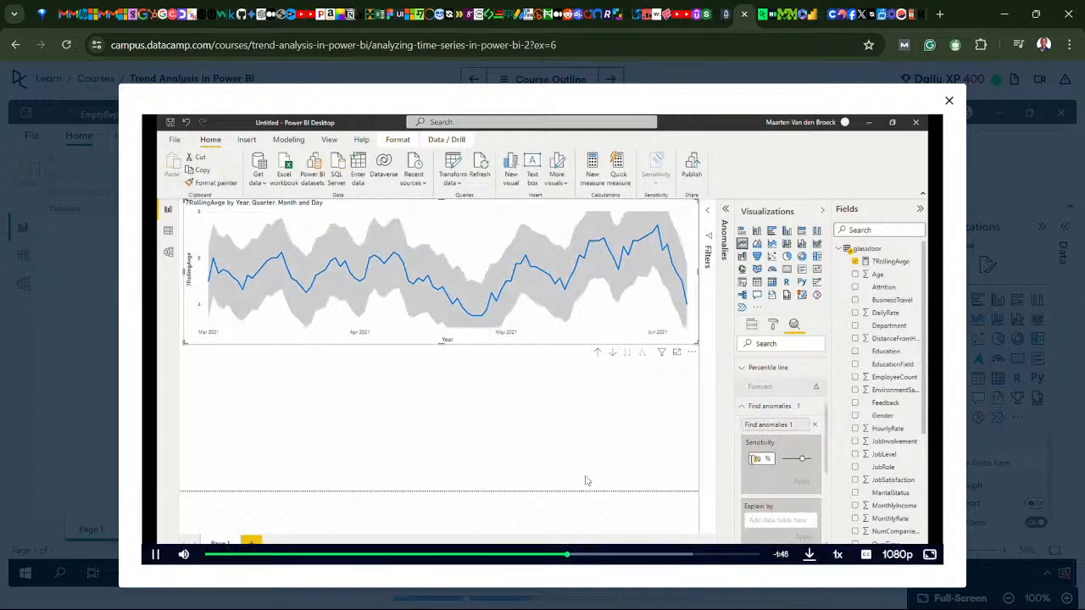
mouse_move(531, 608)
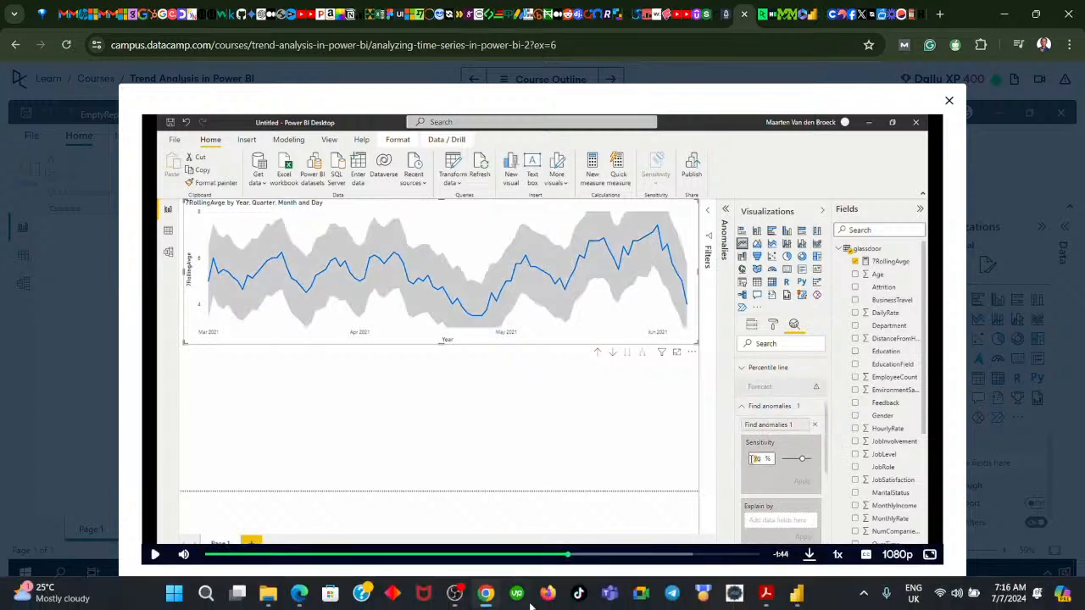
left_click(486, 593)
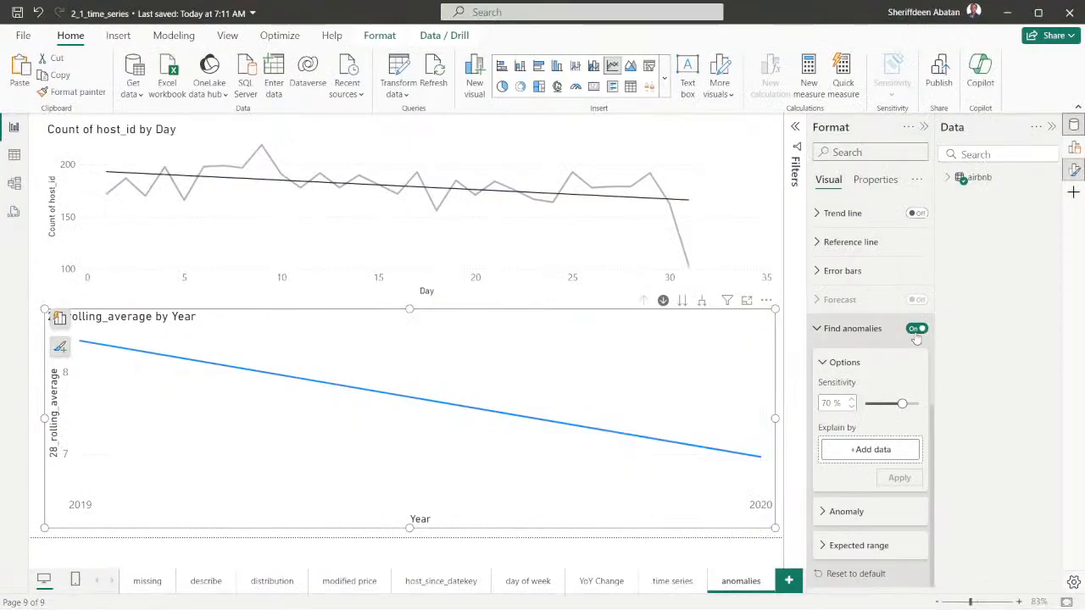
Turn Find anomalies off and on again for the 28_rolling_average chart, and enter a Sensitivity of 98%
left_click(916, 333)
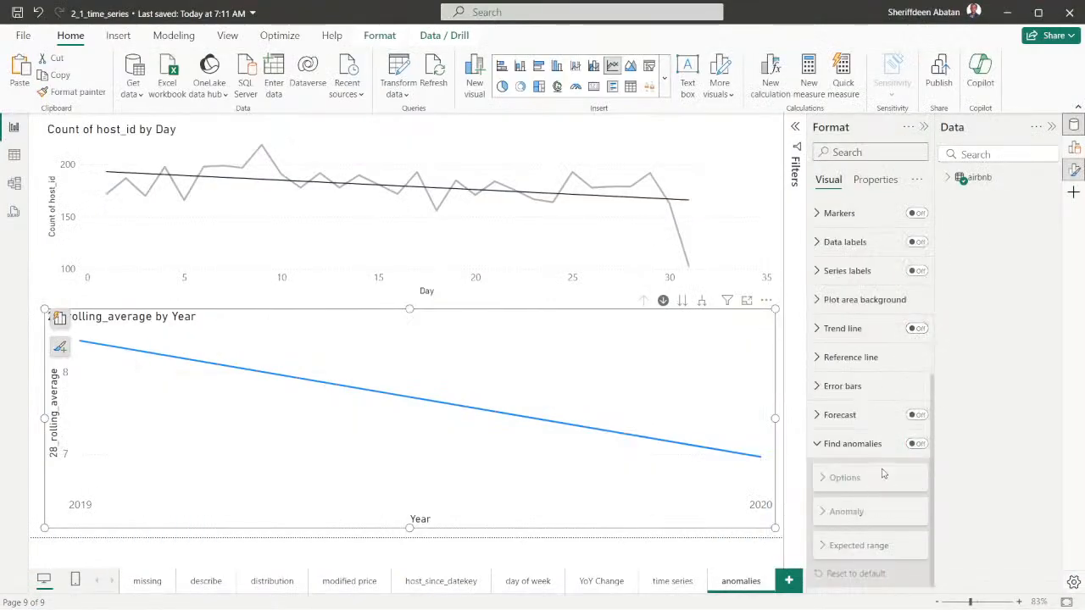
left_click(916, 443)
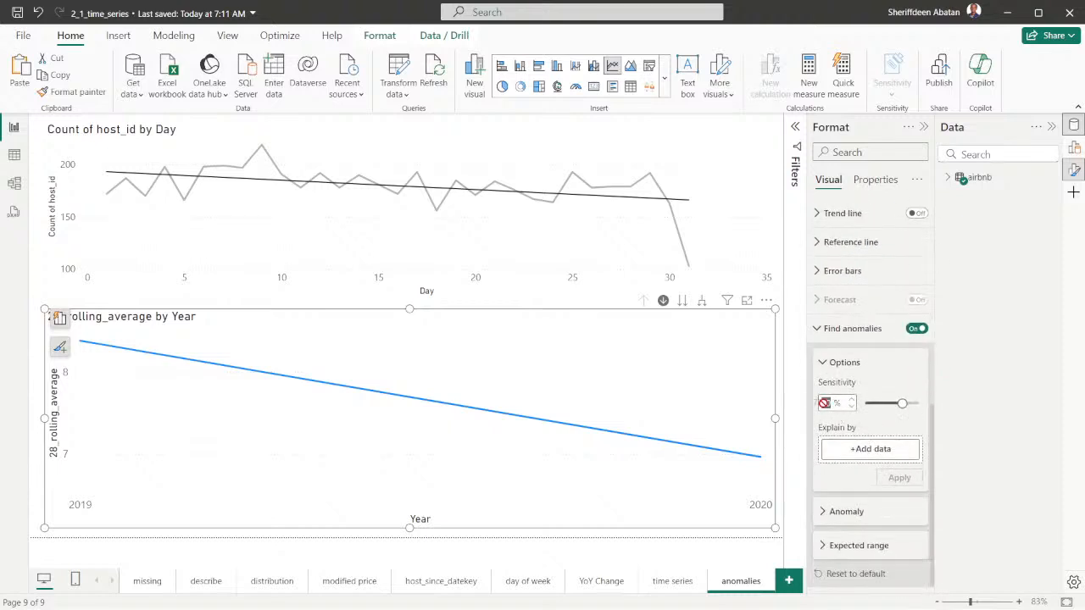
type("98")
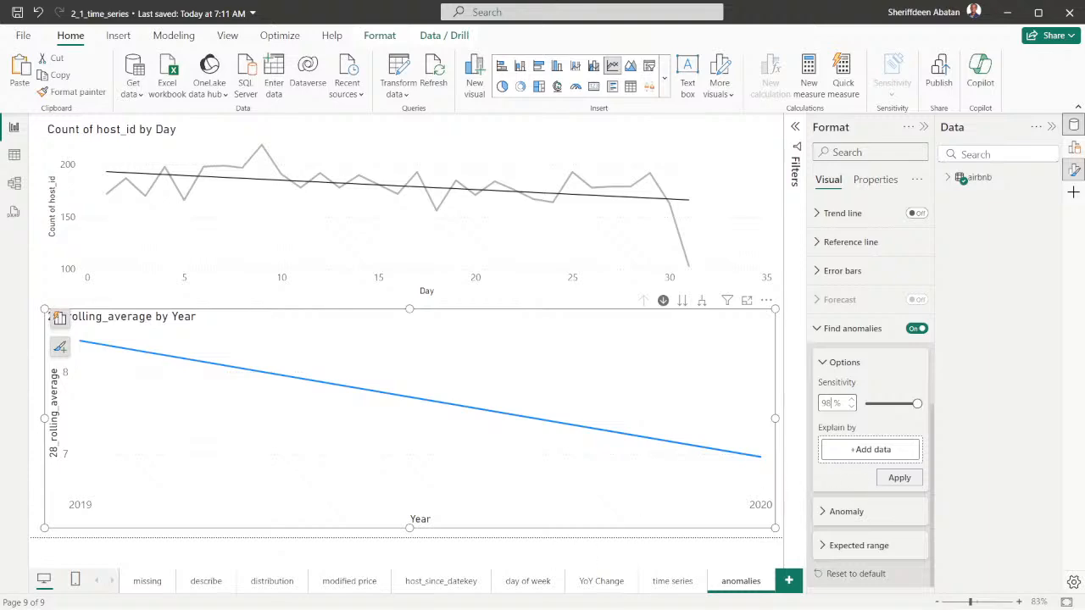
Switch to DataCamp and watch the video part on applying 98% sensitivity and inspecting the marked anomalies
left_click(486, 593)
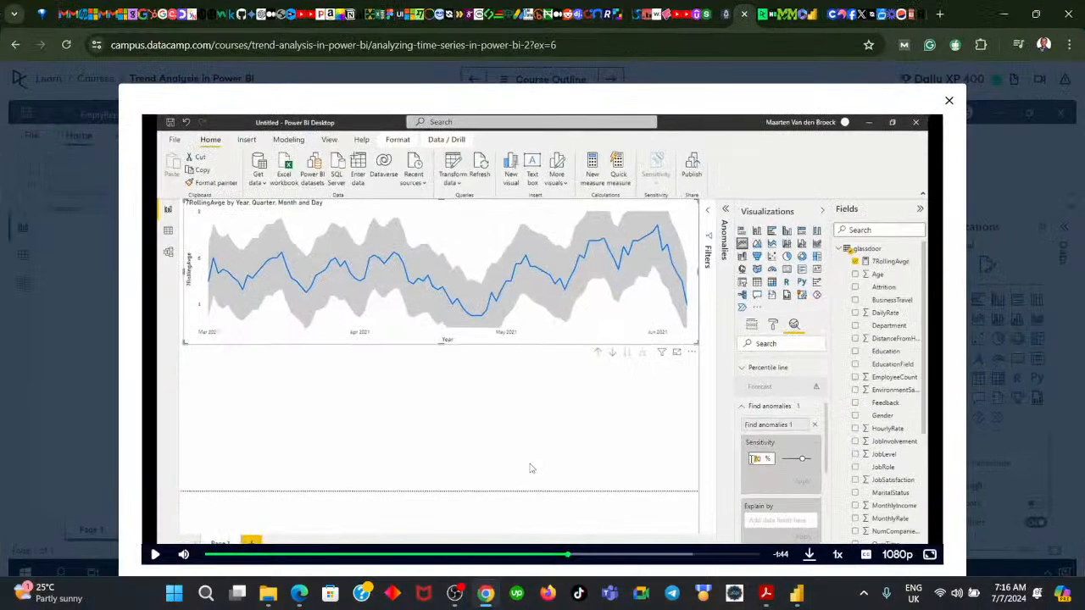
left_click(531, 466)
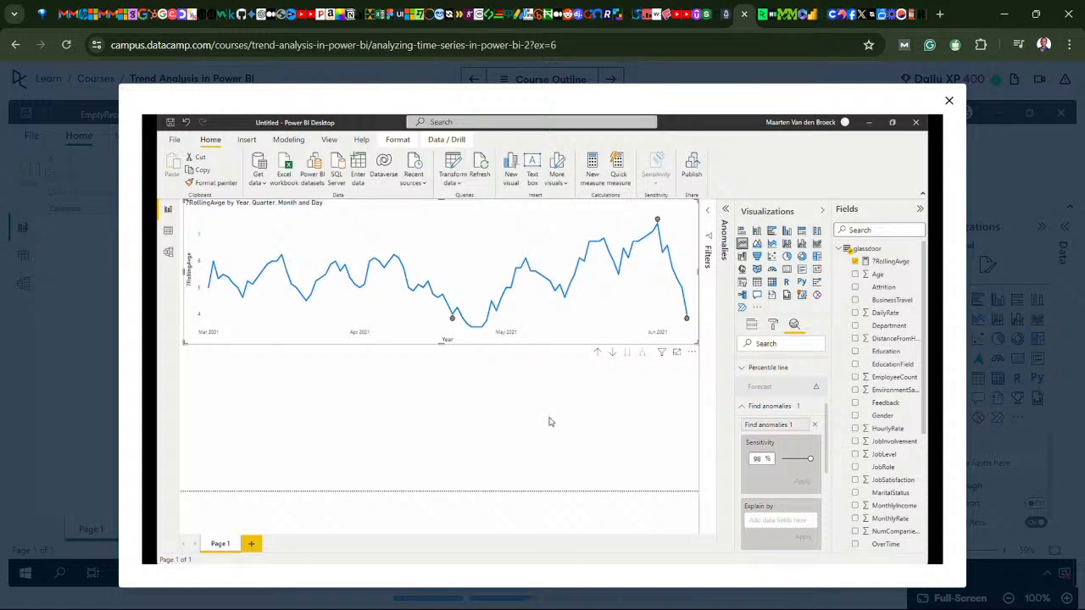
left_click(548, 449)
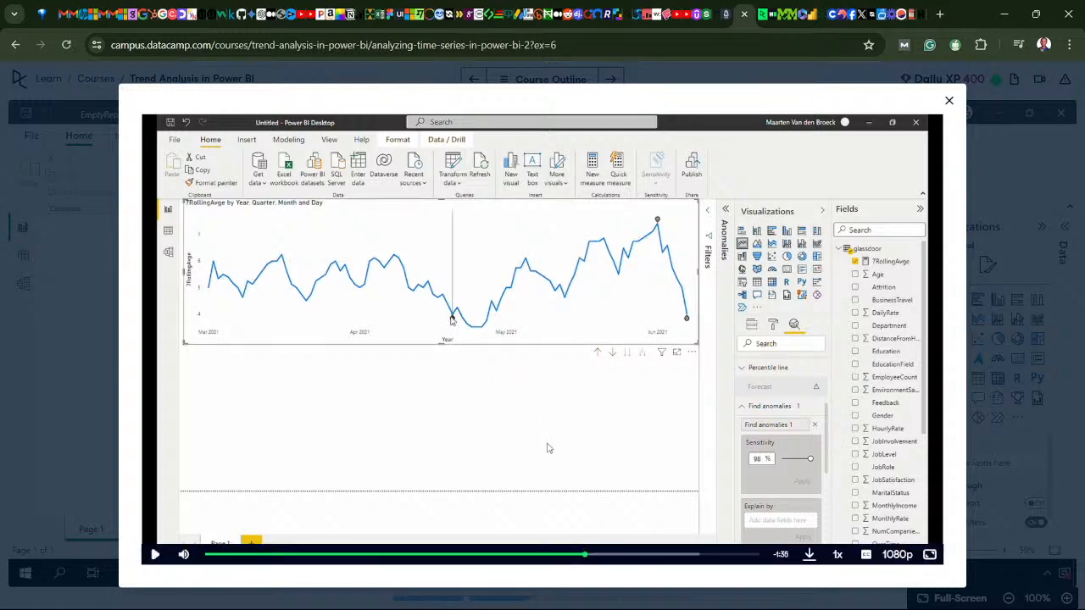
Switch to Power BI Desktop and apply the 98% anomaly sensitivity to the 28_rolling_average chart
mouse_move(516, 574)
left_click(490, 600)
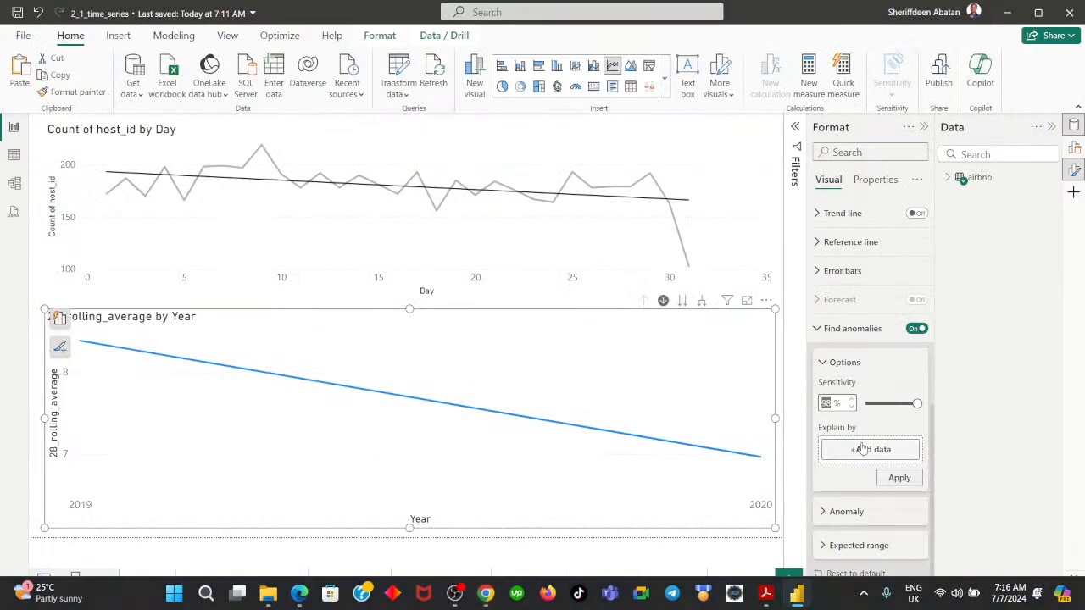
left_click(888, 421)
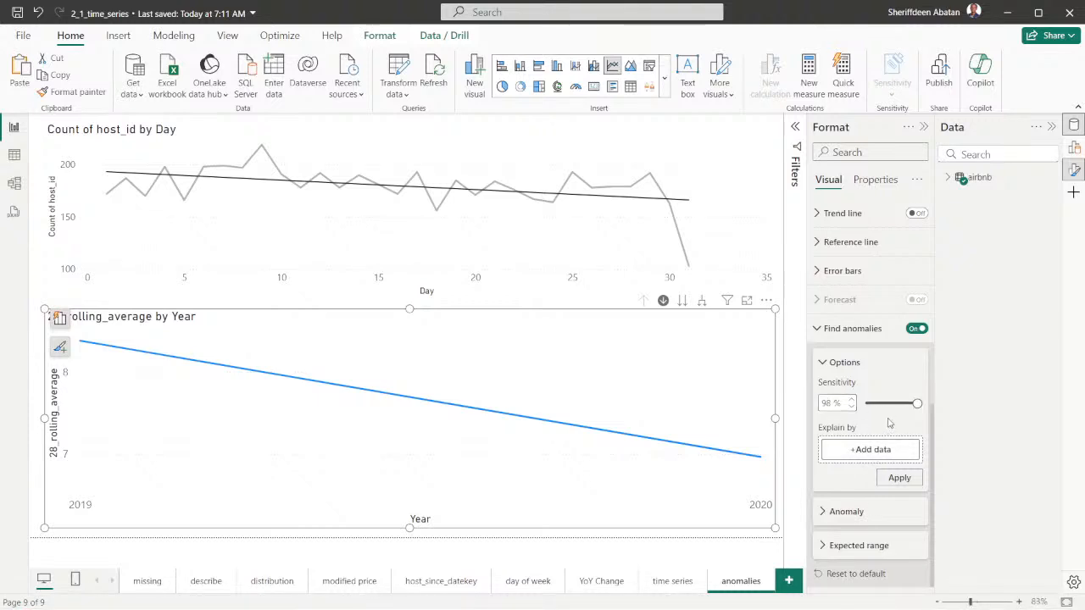
left_click(900, 478)
scroll(863, 403, "up", 1)
scroll(865, 402, "down", 1)
Switch to DataCamp, compare the video's chart with marked anomalies, and return to Power BI Desktop
mouse_move(549, 601)
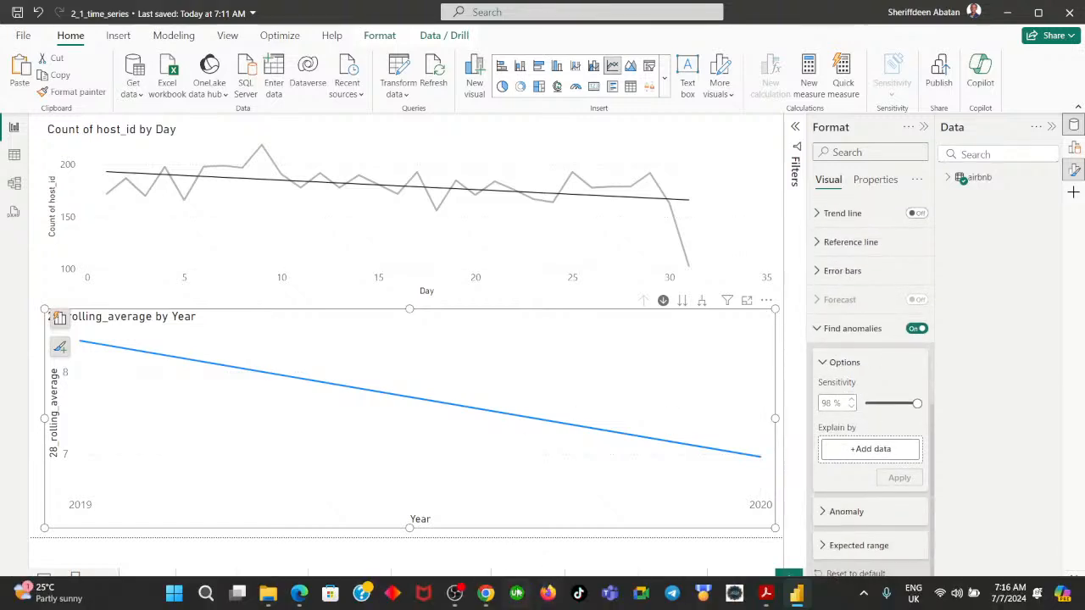
left_click(486, 595)
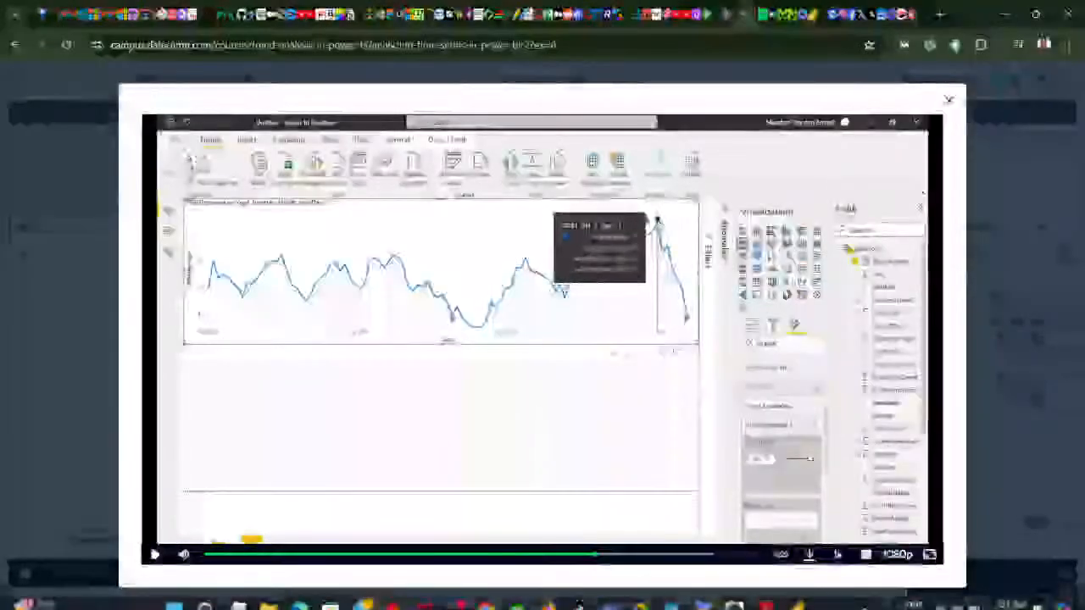
left_click(491, 595)
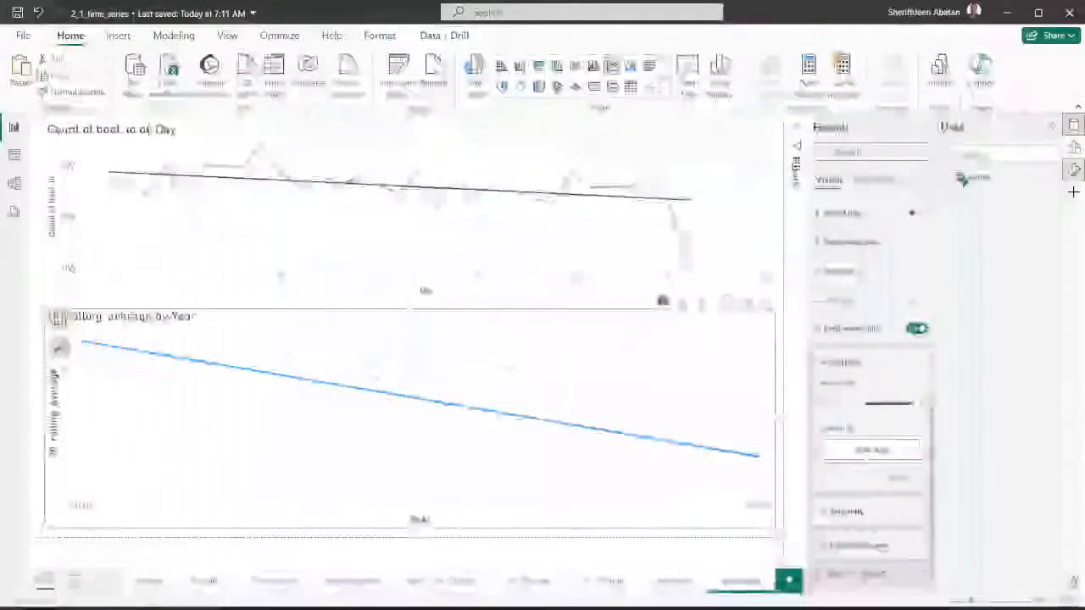
Check the 28_rolling_average chart at the Month and Day levels, and bring it back to the Year level
left_click(684, 302)
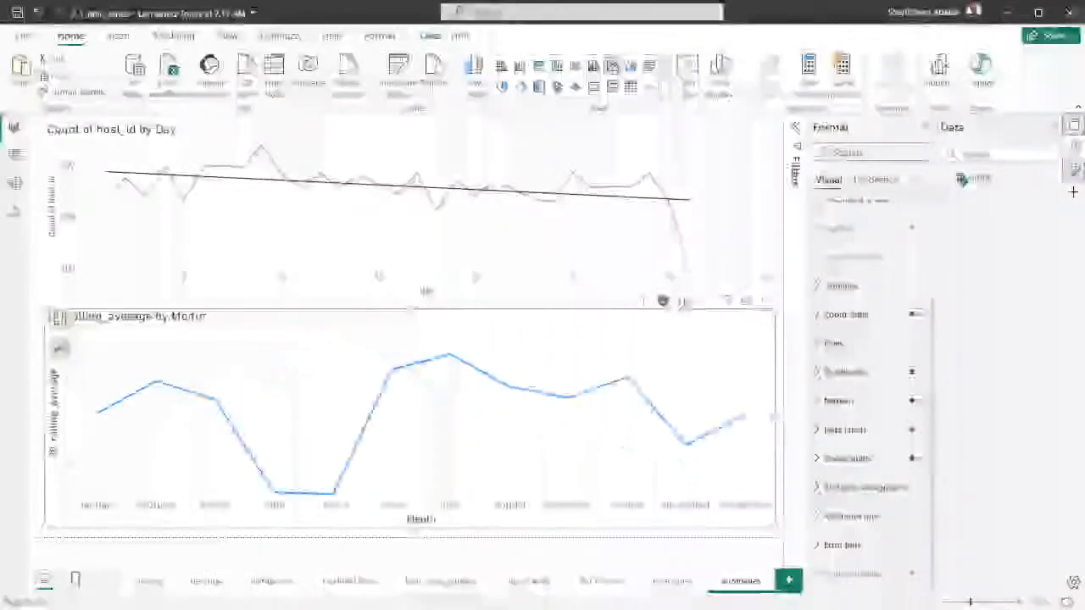
left_click(684, 301)
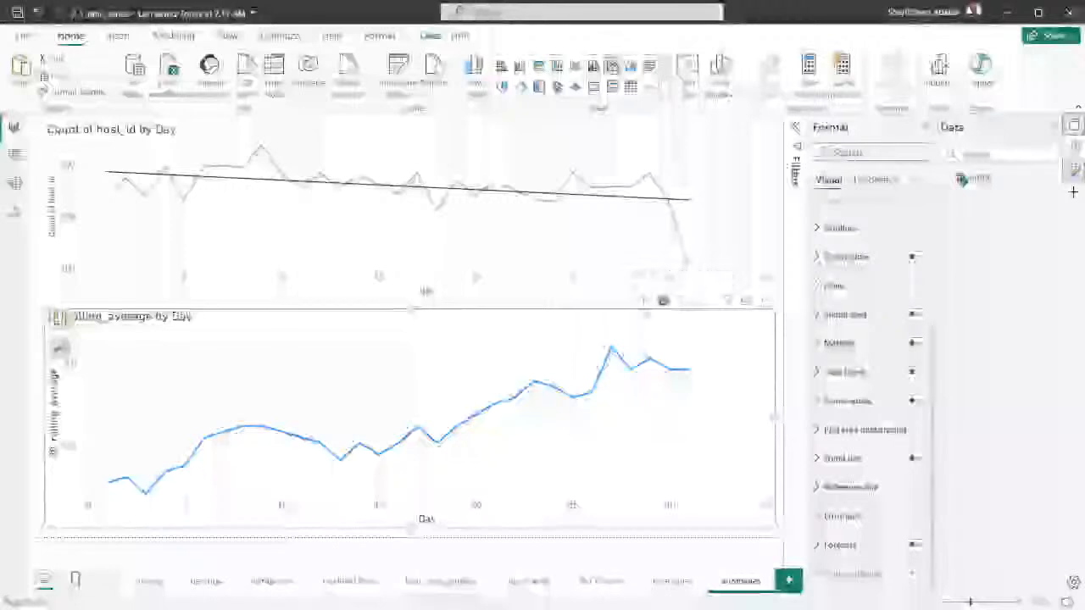
left_click(644, 301)
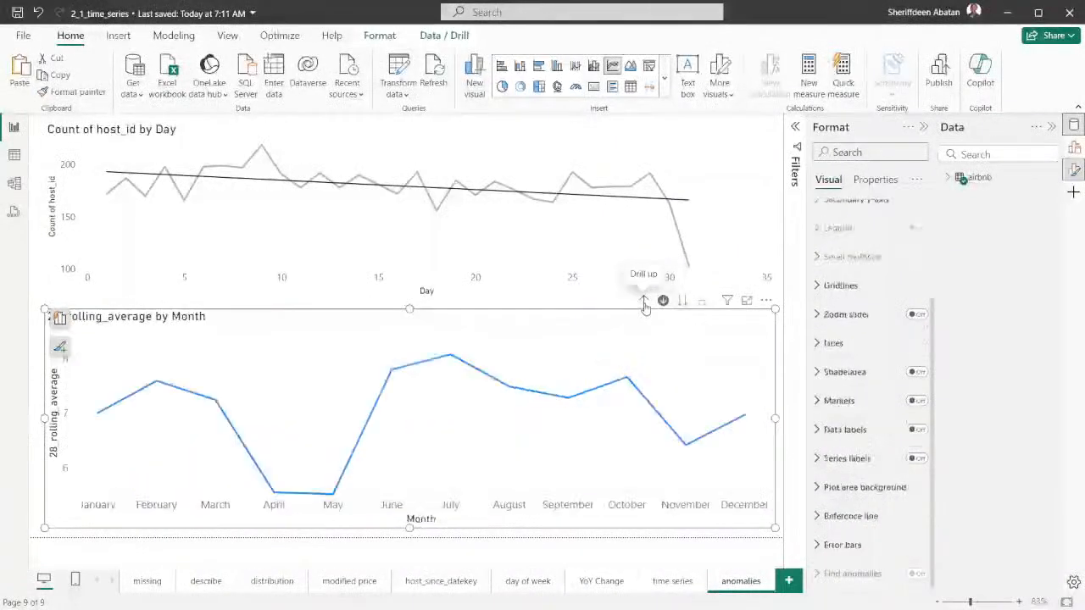
left_click(644, 302)
left_click(644, 302)
scroll(915, 403, "down", 4)
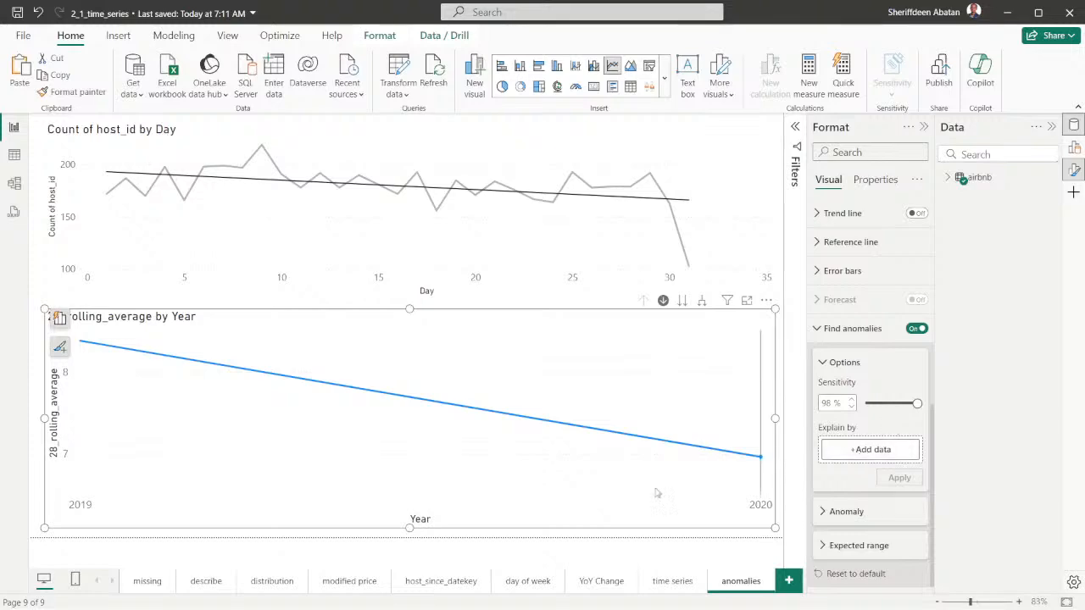
Switch to DataCamp, watch the video part on explaining anomalies by Gender, and close the video
mouse_move(525, 605)
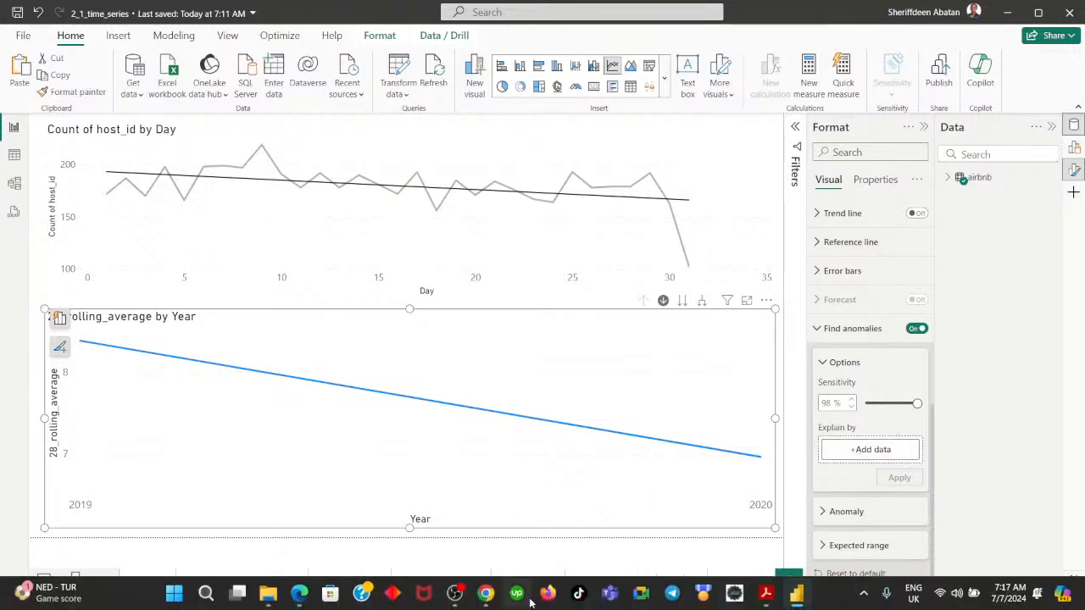
left_click(486, 597)
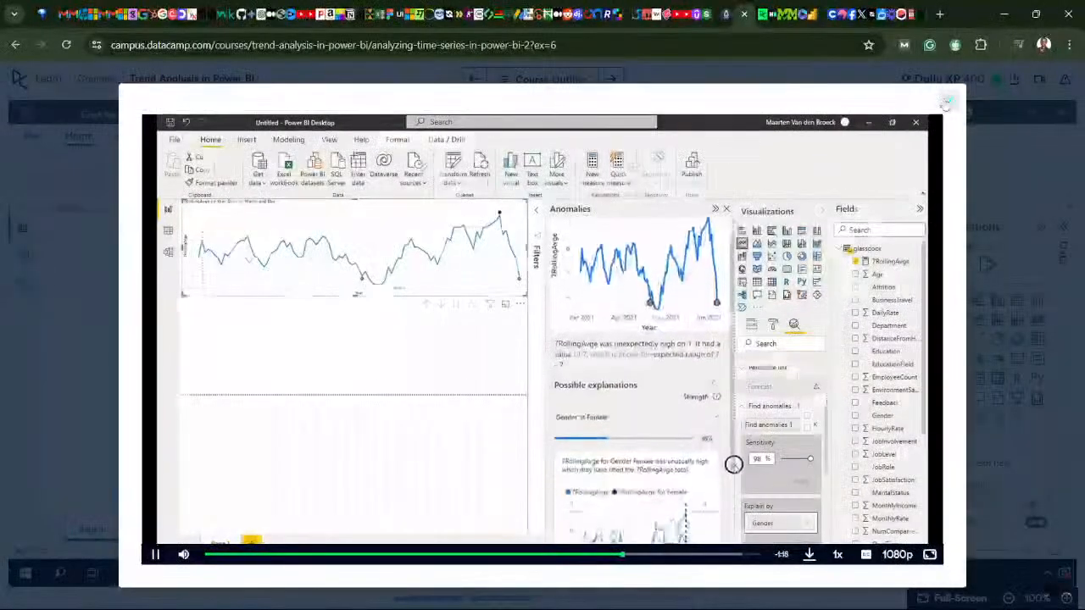
key("Escape")
Read exercise instructions 4 to 7 and go back to instruction 3 on finding anomalies
left_click(592, 455)
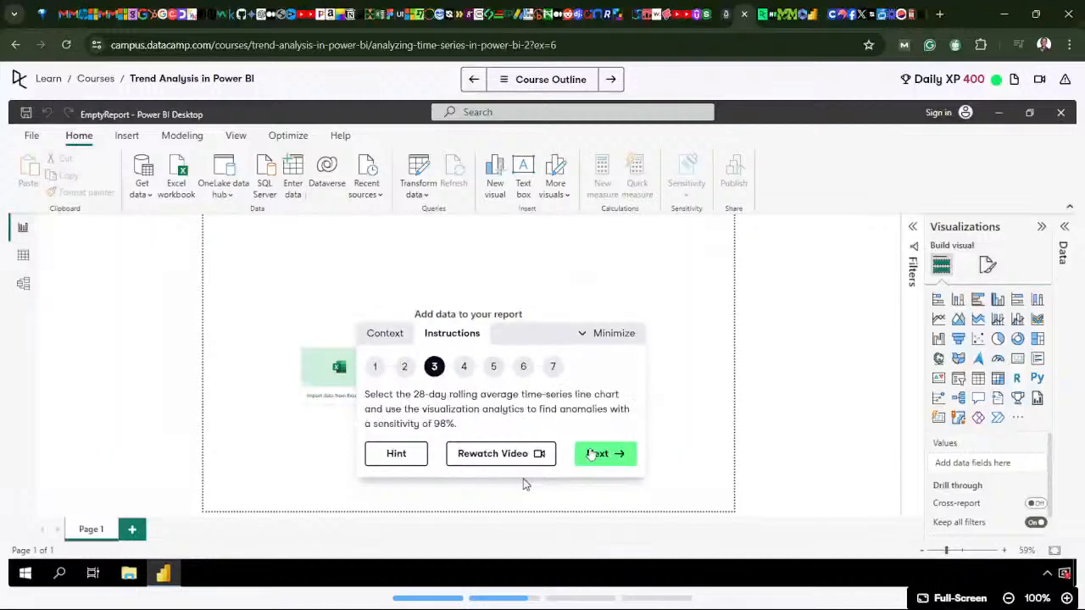
left_click(592, 455)
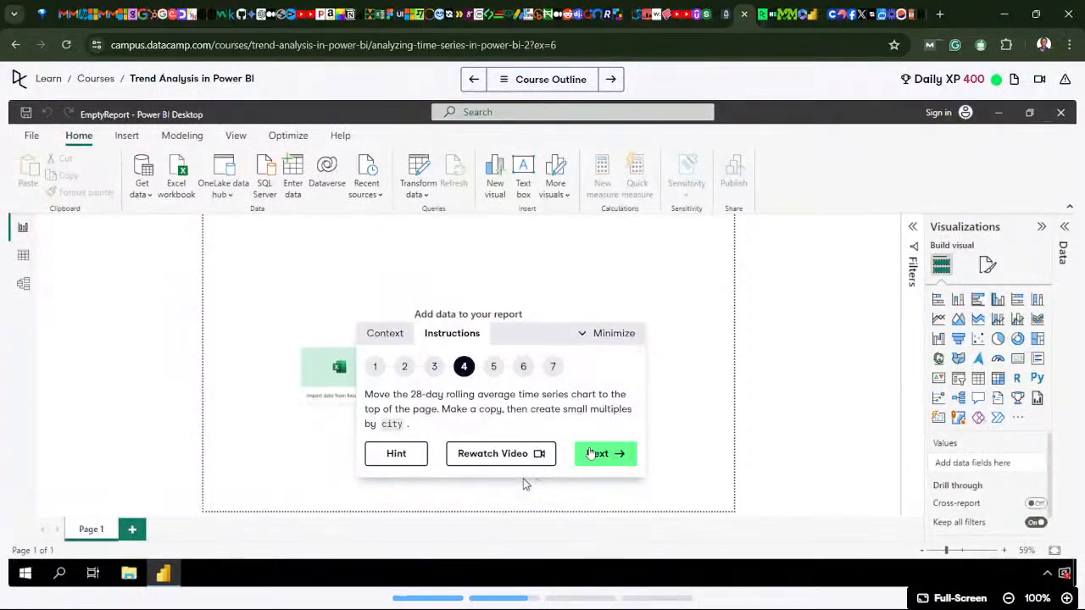
left_click(606, 462)
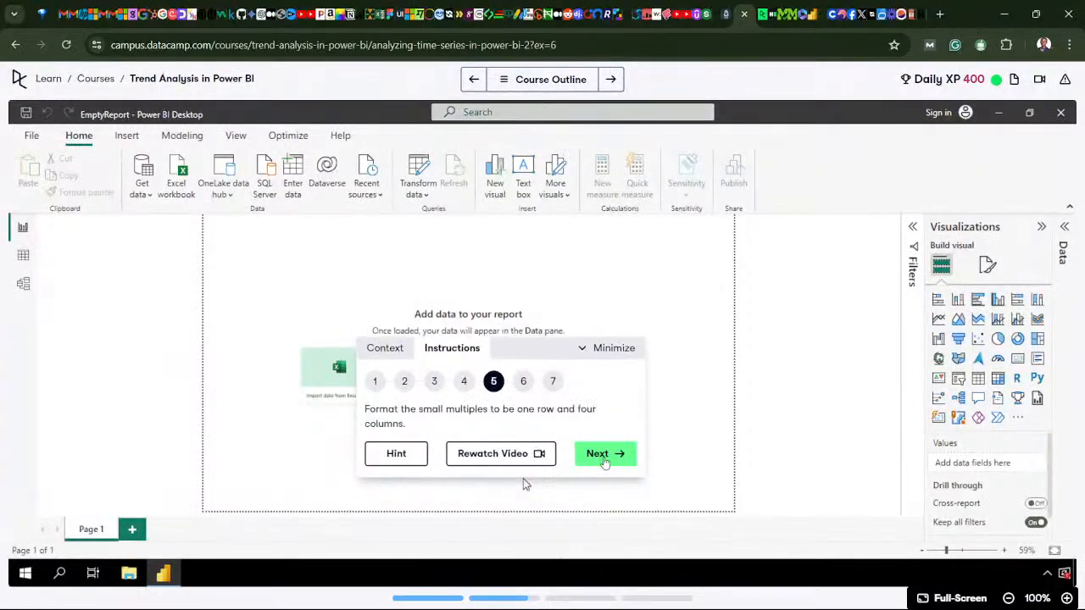
left_click(606, 462)
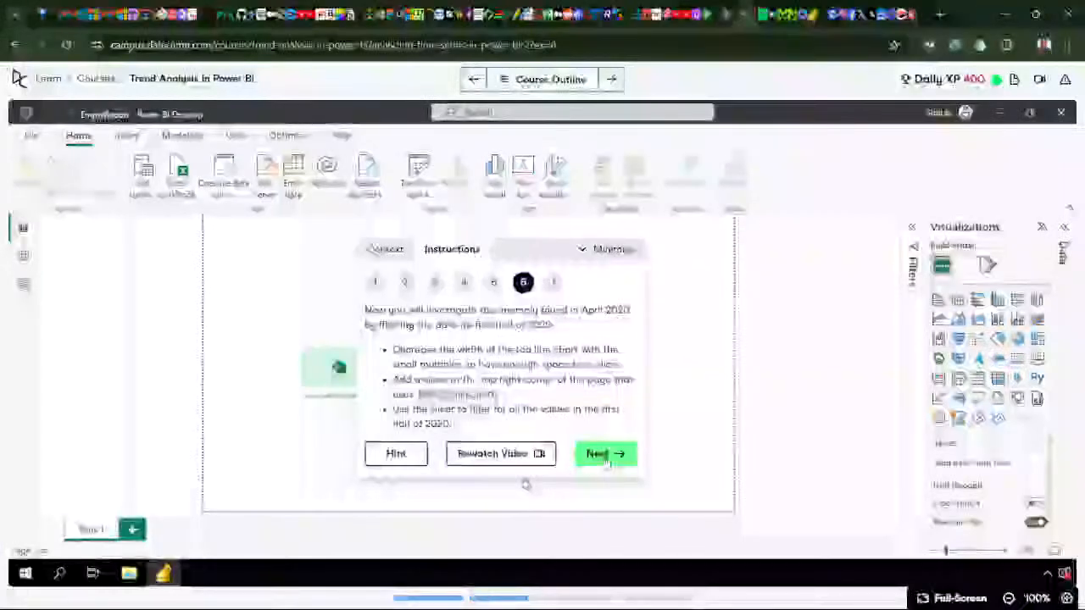
left_click(606, 458)
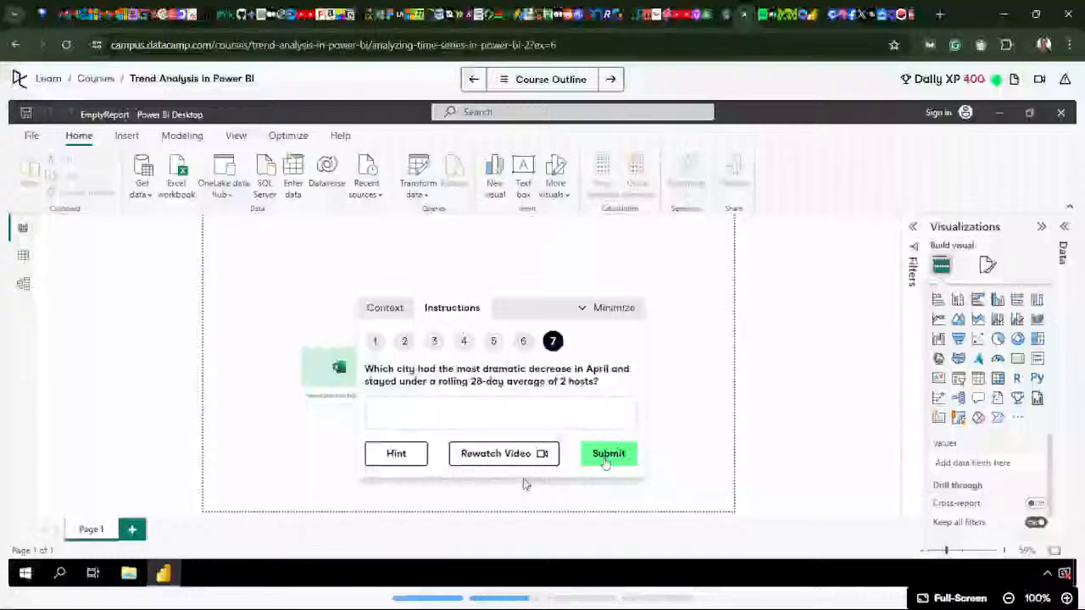
left_click(605, 458)
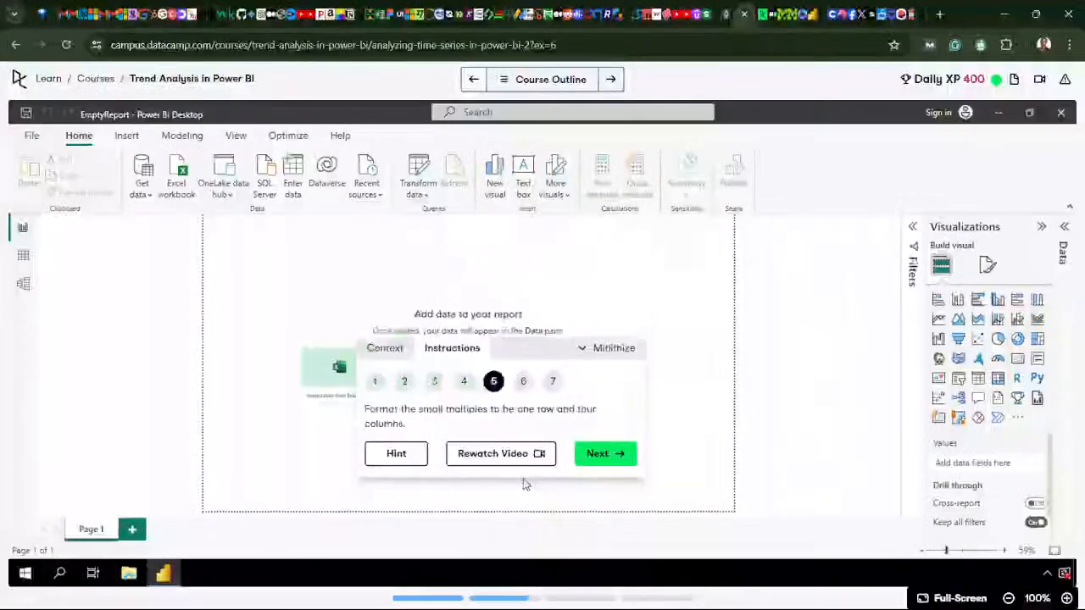
left_click(464, 380)
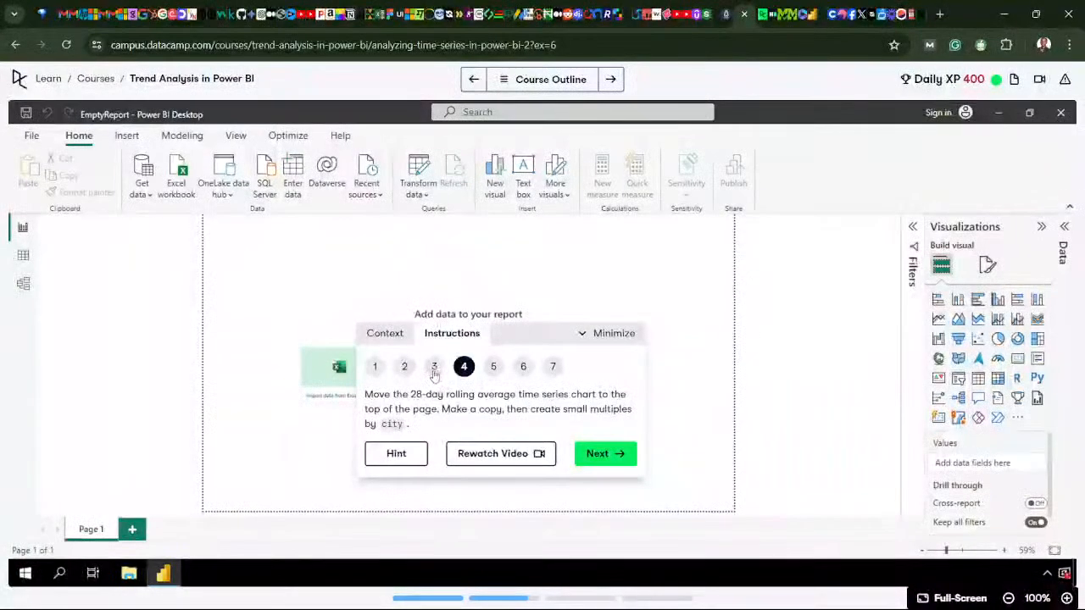
left_click(434, 367)
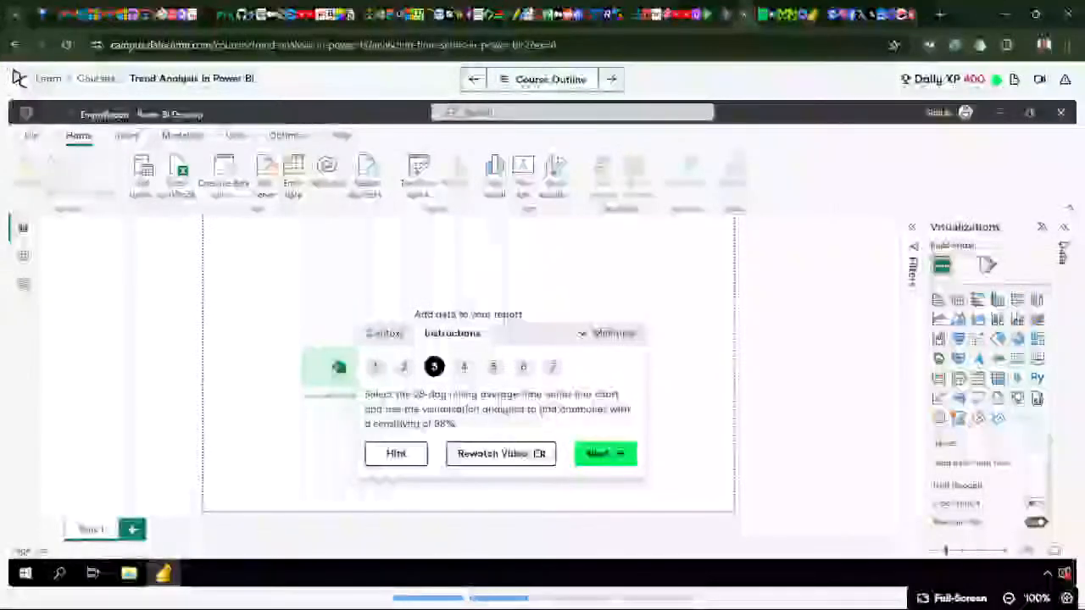
Switch to Power BI Desktop, add city as the Explain by field of Find anomalies, and apply it
mouse_move(507, 607)
left_click(797, 595)
scroll(912, 299, "up", 5)
scroll(912, 301, "up", 2)
scroll(913, 301, "down", 5)
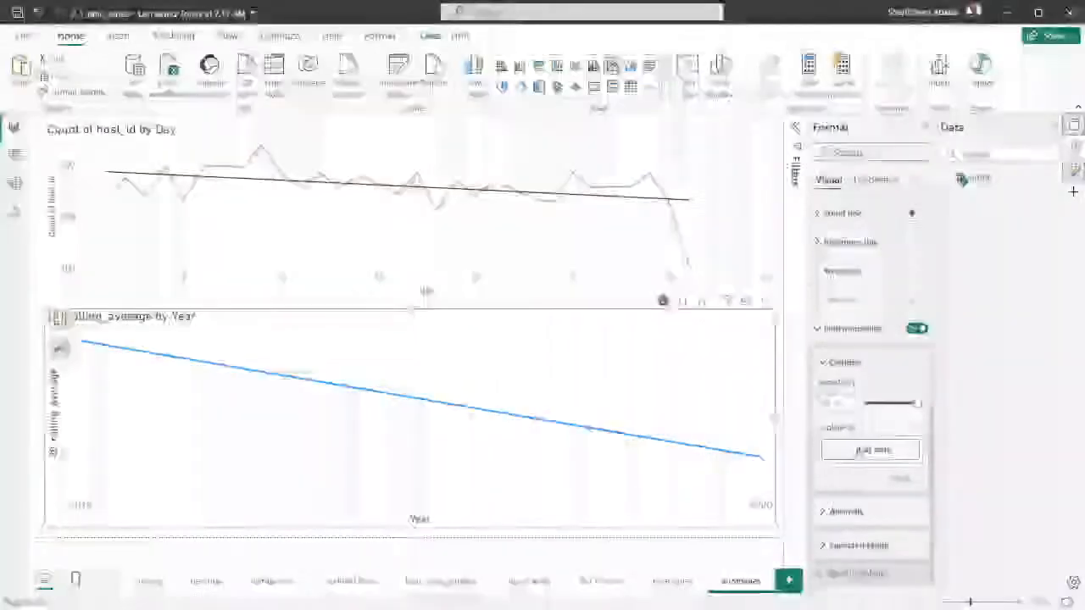
left_click(871, 449)
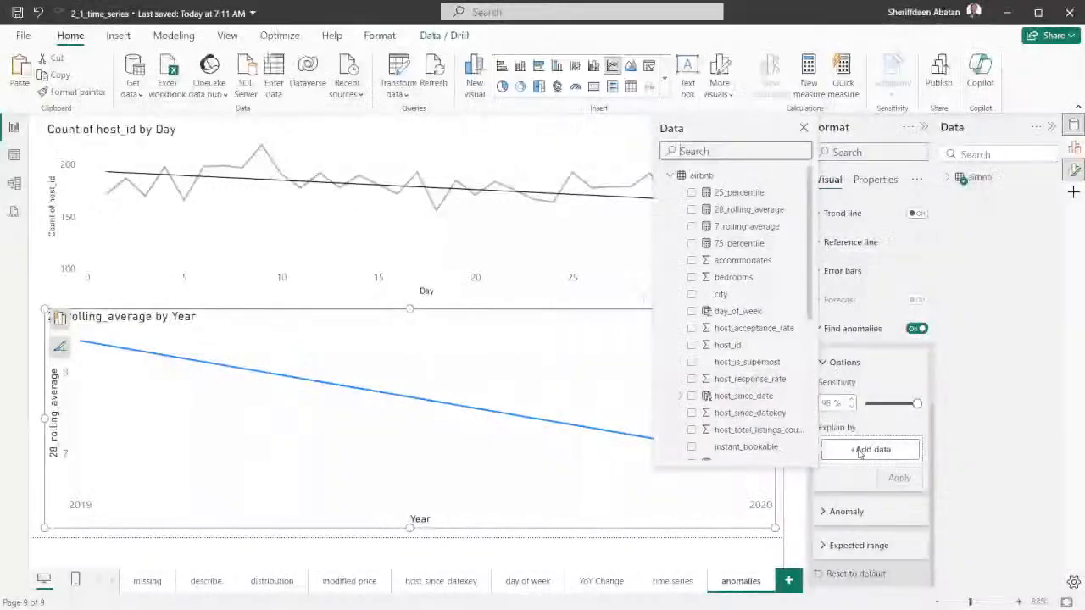
left_click(692, 294)
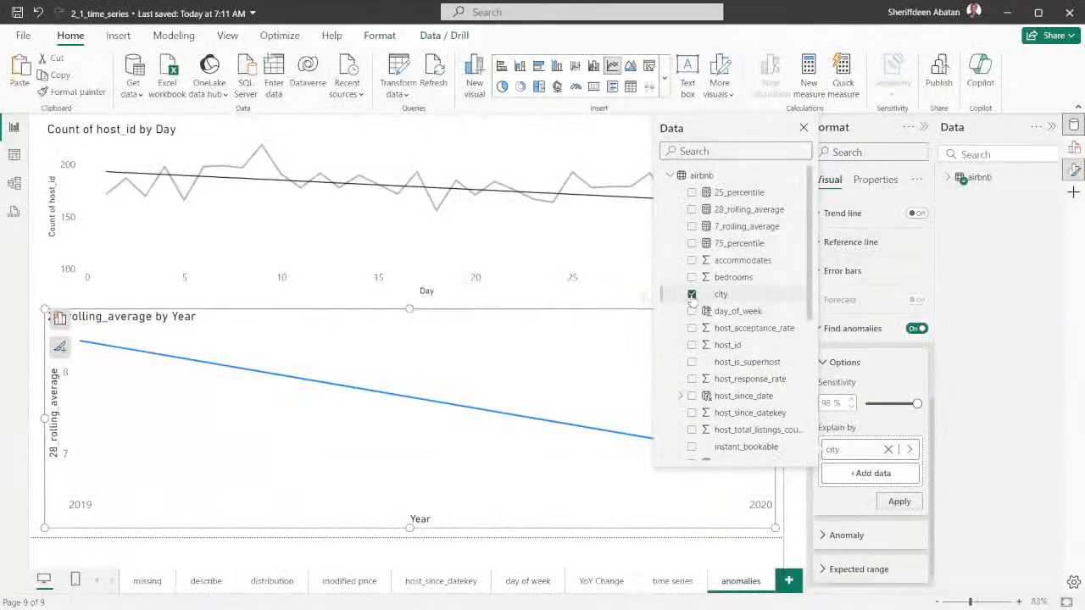
left_click(898, 501)
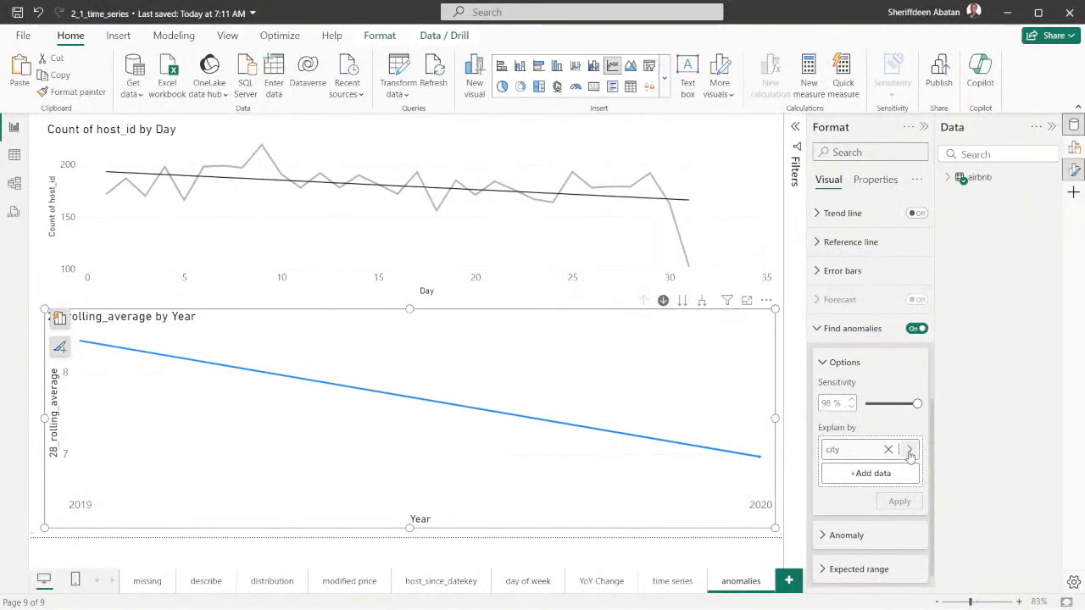
Examine the marker choices under Anomaly and the Expected range settings of Find anomalies, and collapse both groups
scroll(847, 501, "down", 1)
left_click(833, 511)
scroll(835, 509, "down", 2)
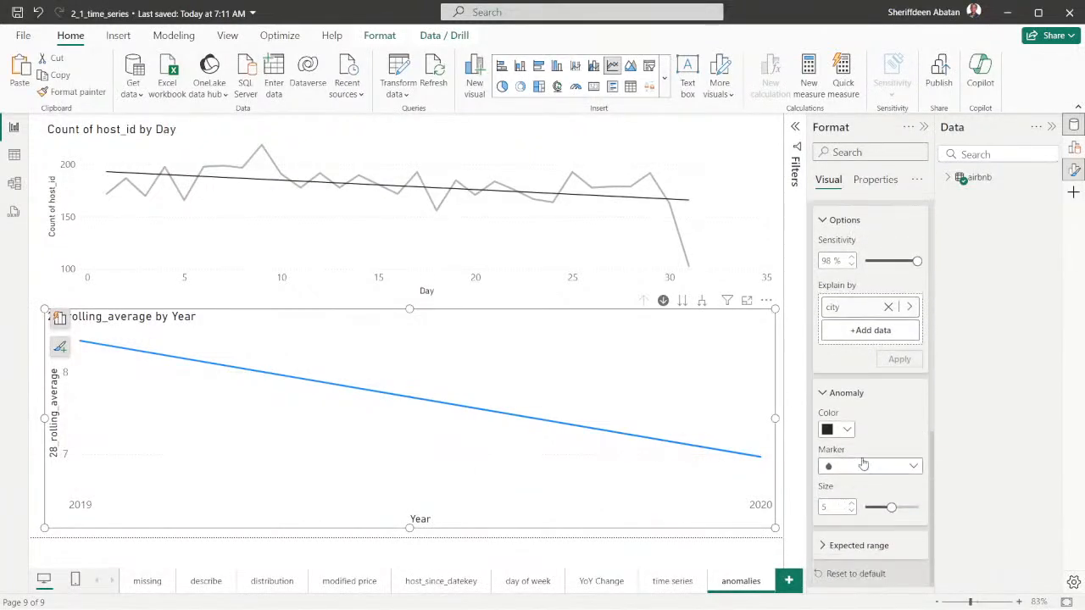
left_click(917, 468)
left_click(917, 468)
left_click(822, 394)
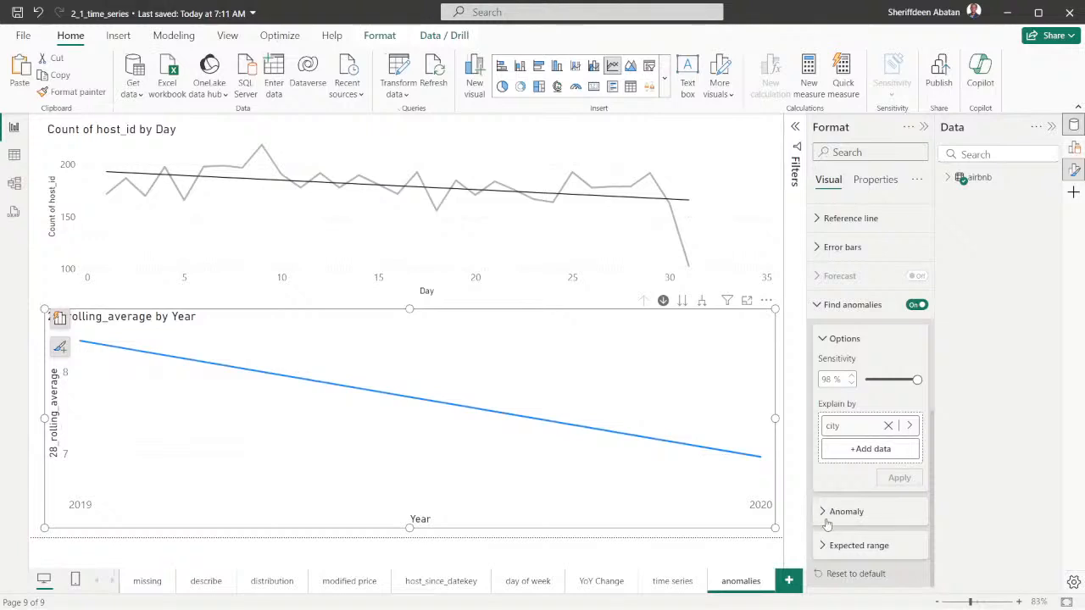
left_click(823, 547)
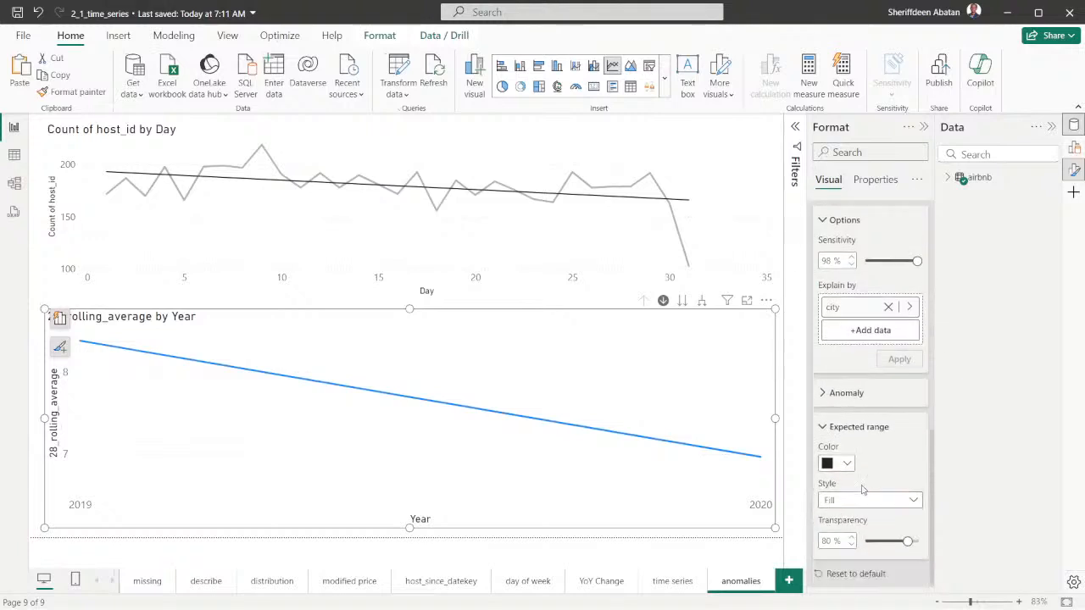
left_click(827, 428)
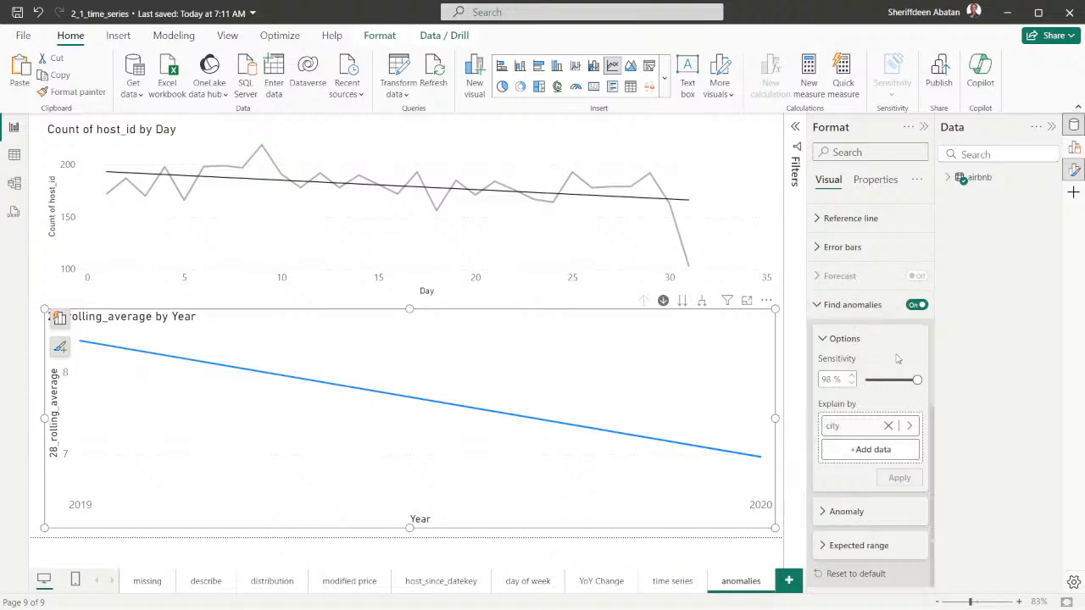
scroll(885, 351, "up", 5)
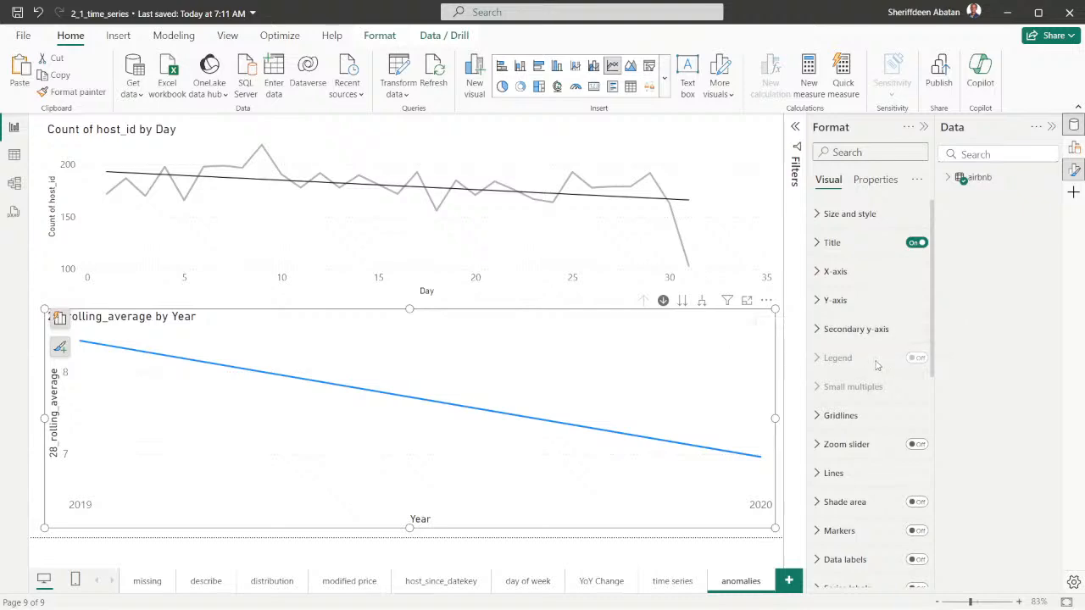
Switch to DataCamp and go through the exercise instructions up to number 6 on filtering the first half of 2020
left_click(486, 593)
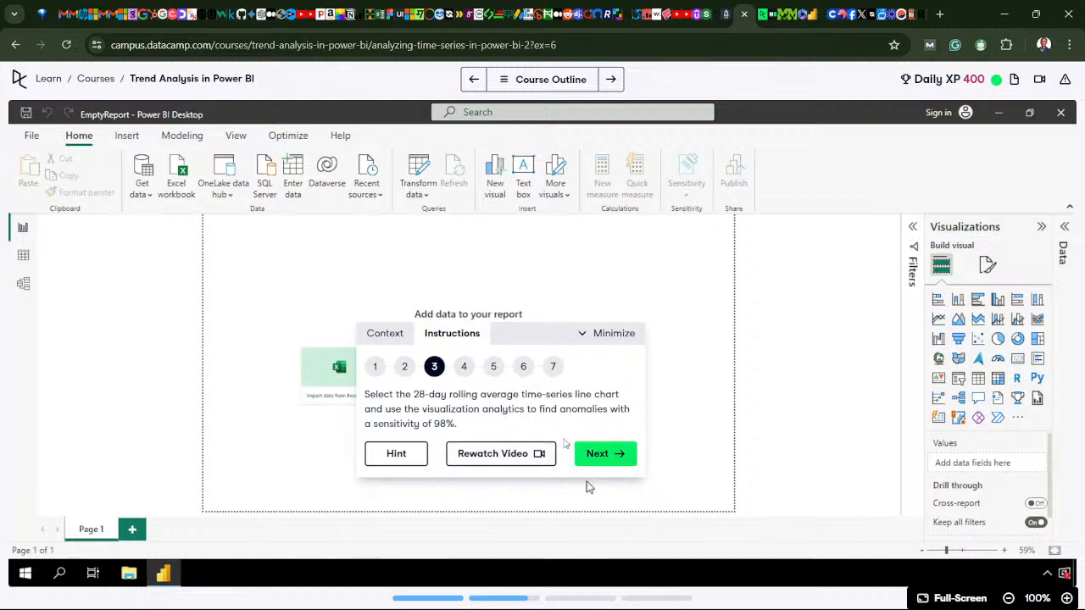
left_click(596, 453)
left_click(596, 454)
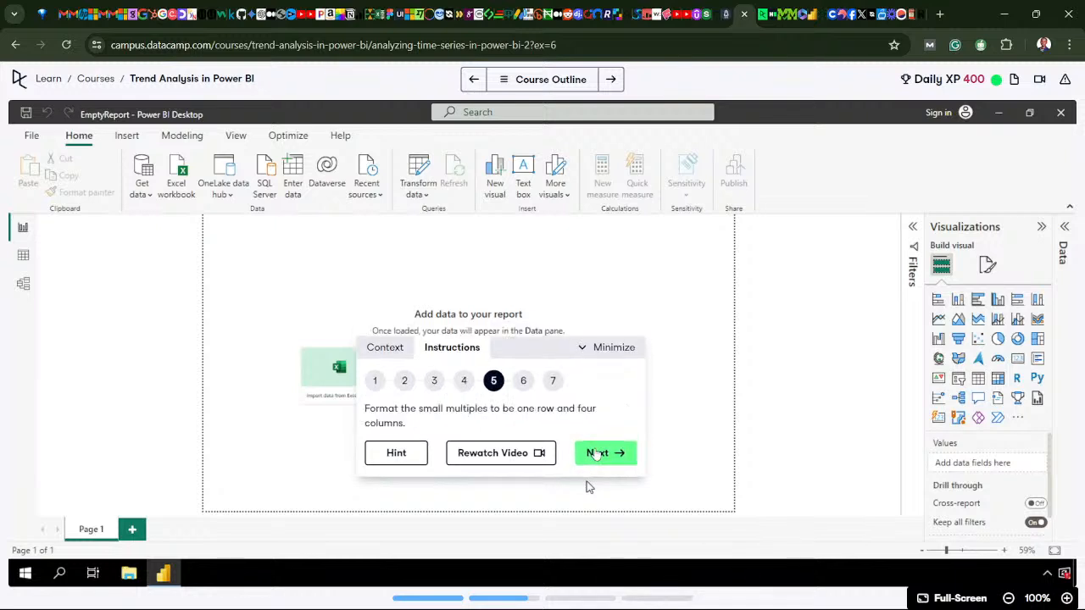
left_click(596, 453)
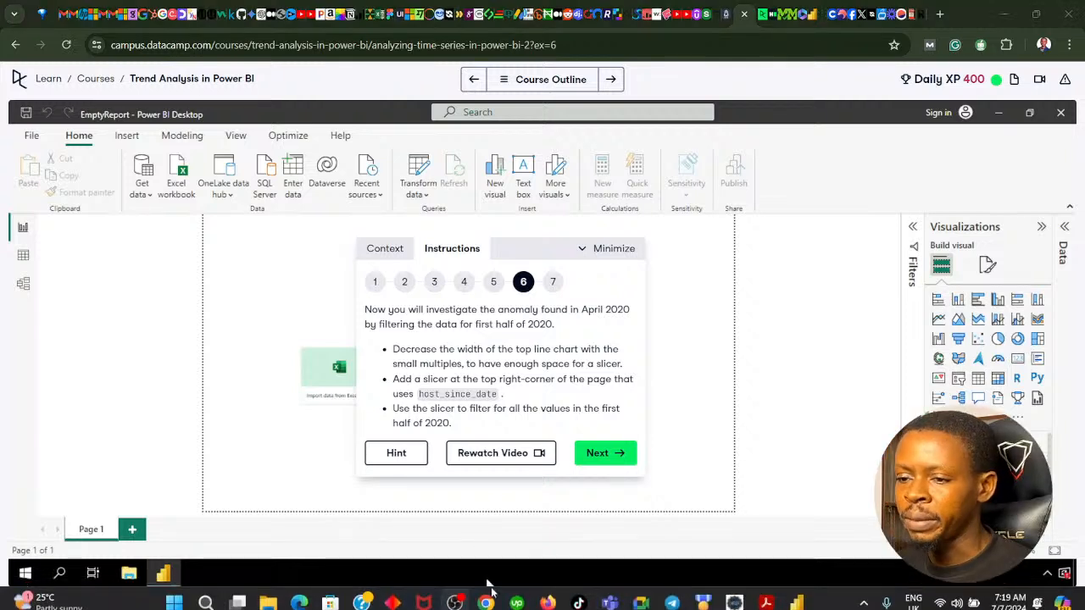
Return to Power BI Desktop and remove city from the Explain by field of Find anomalies
left_click(486, 598)
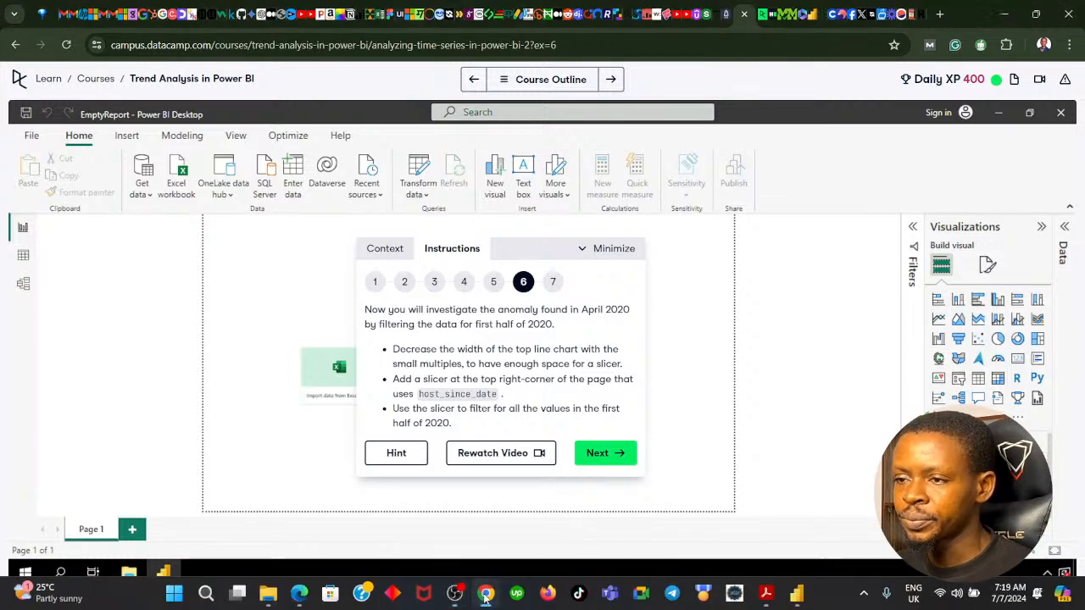
left_click(486, 598)
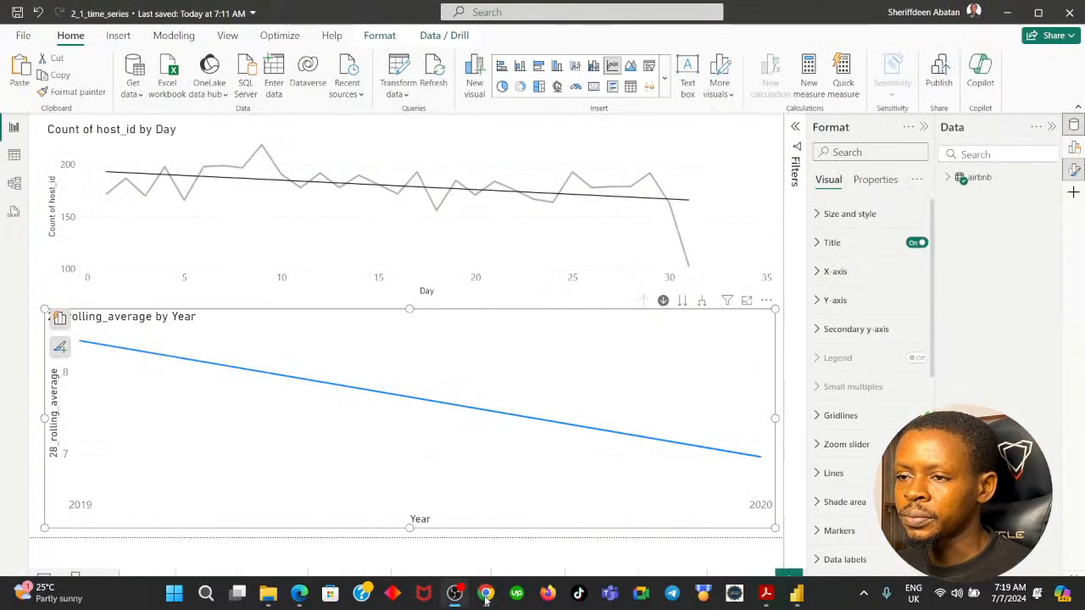
scroll(846, 484, "down", 5)
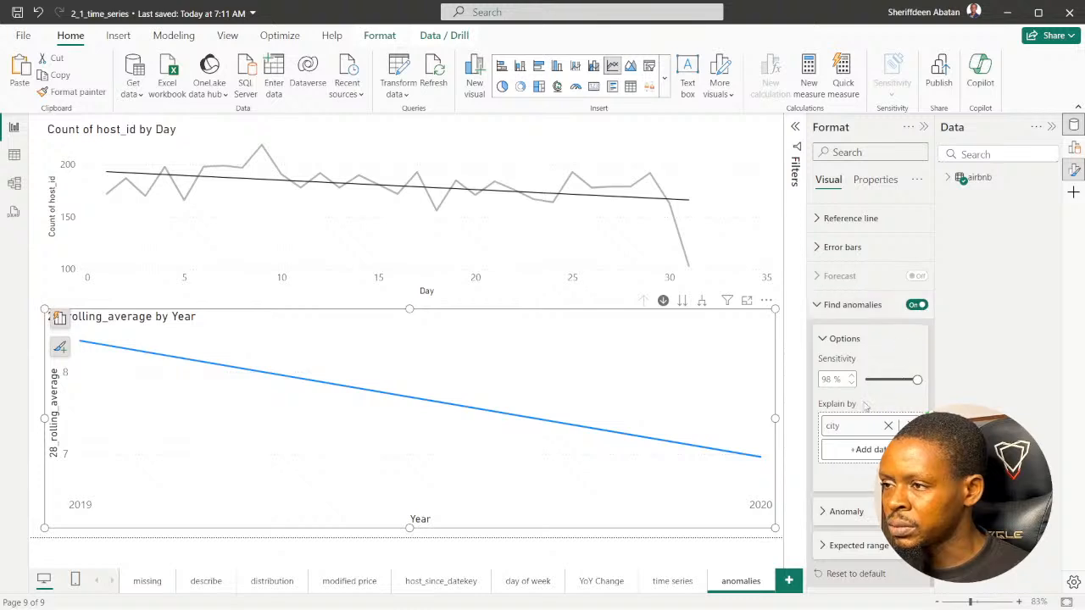
left_click(905, 425)
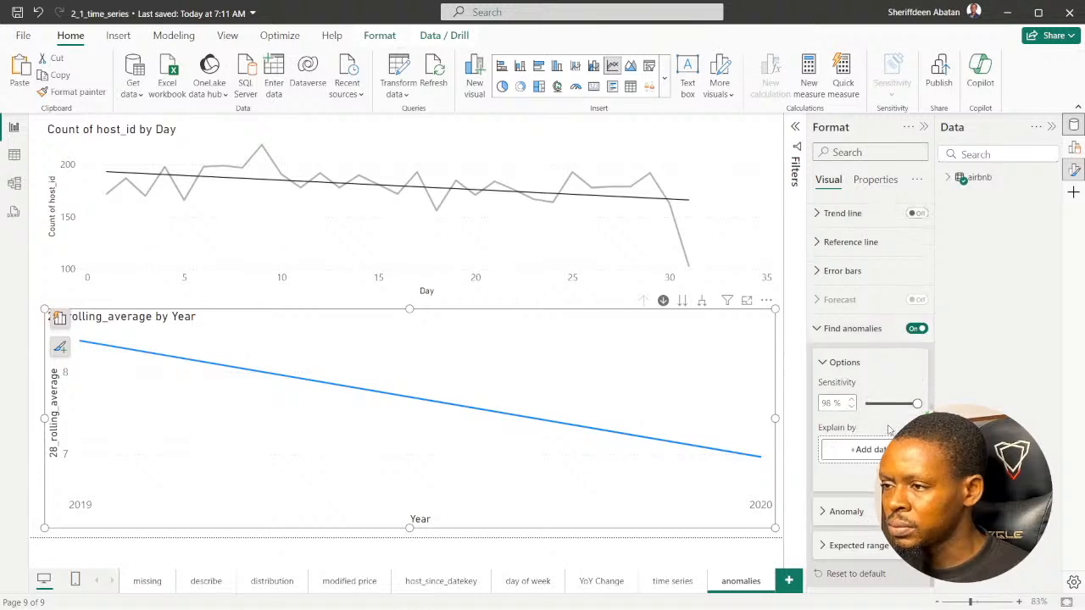
Turn Find anomalies off and back on for the 28_rolling_average line chart to reset its options
left_click(917, 328)
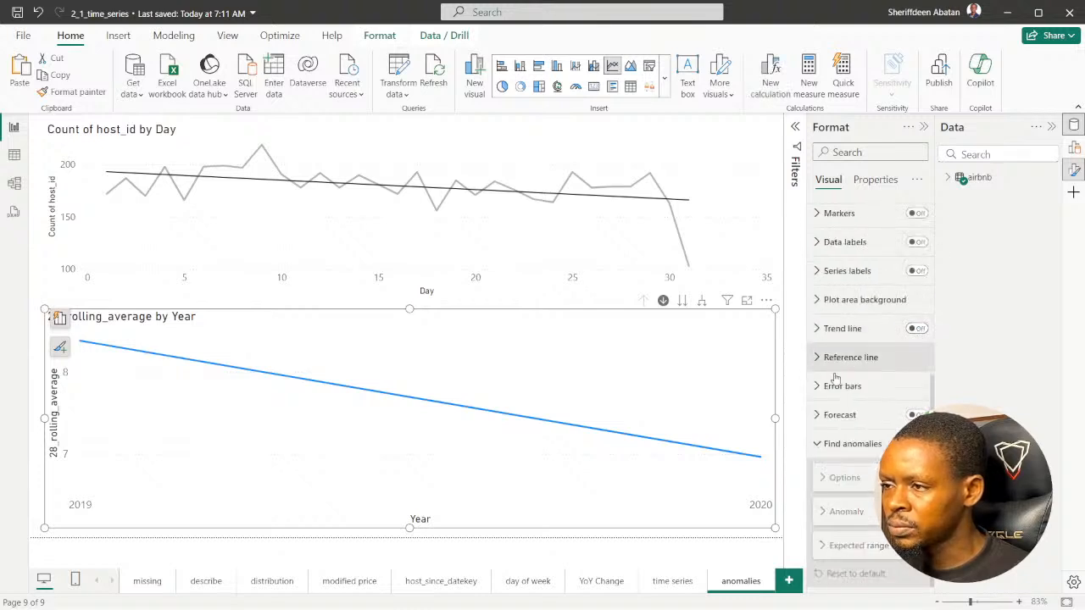
left_click(917, 443)
scroll(917, 443, "down", 2)
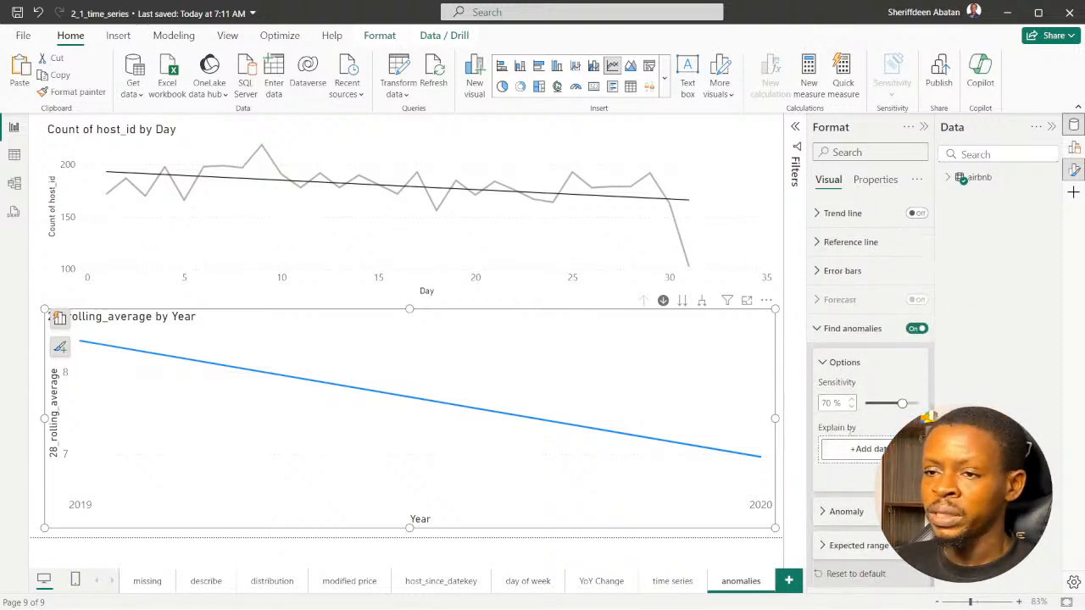
Drill the 28_rolling_average chart down the date hierarchy from Year to Day
left_click(681, 301)
left_click(682, 302)
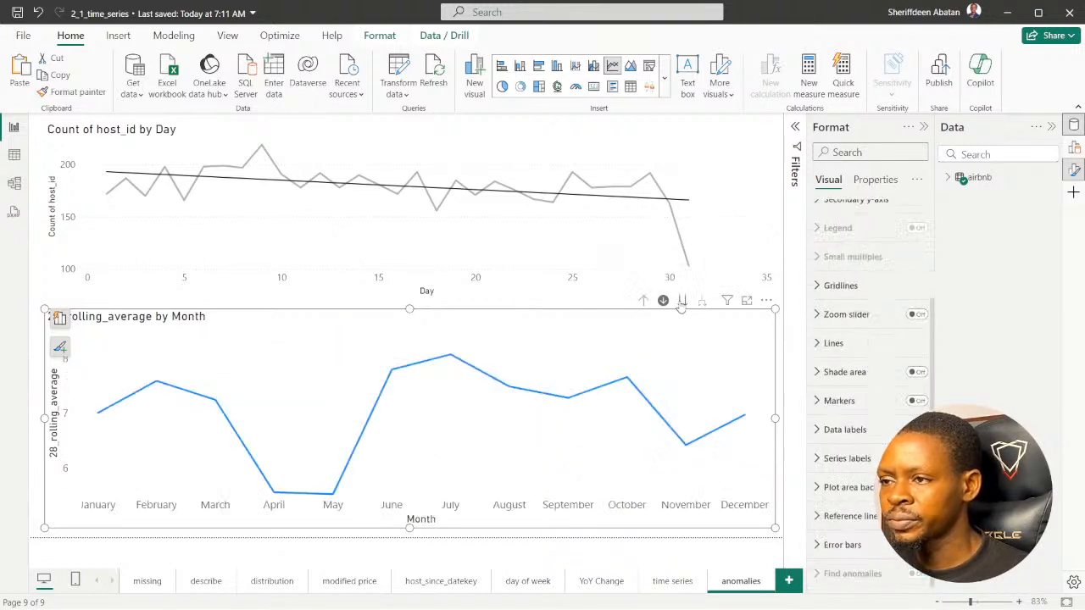
left_click(681, 303)
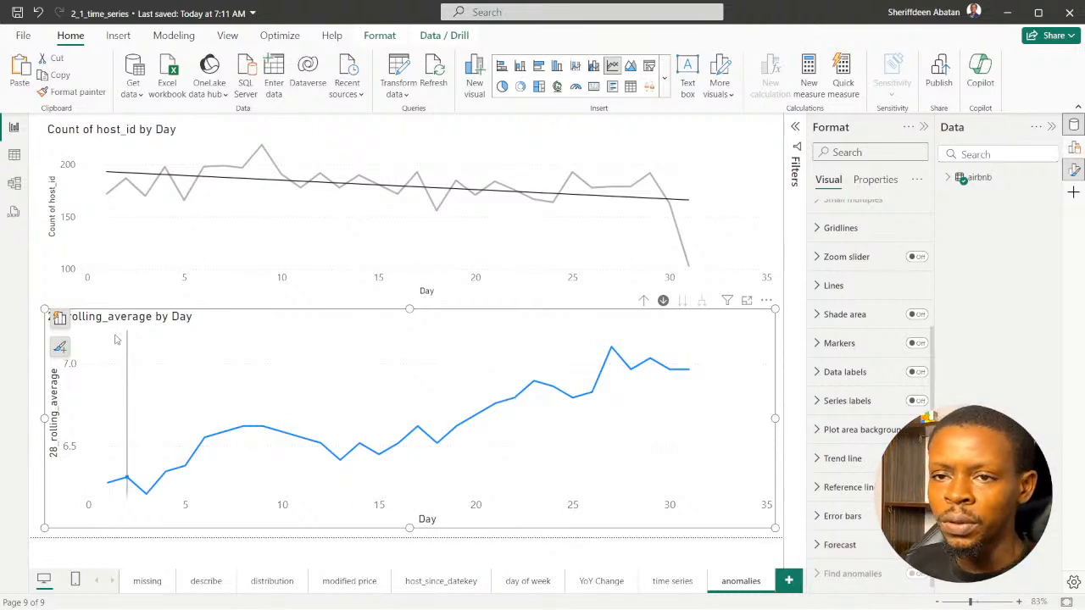
Extend the 28_rolling_average chart slightly upward, narrow it, and widen it back to match the chart above
left_click_drag(45, 308, 45, 303)
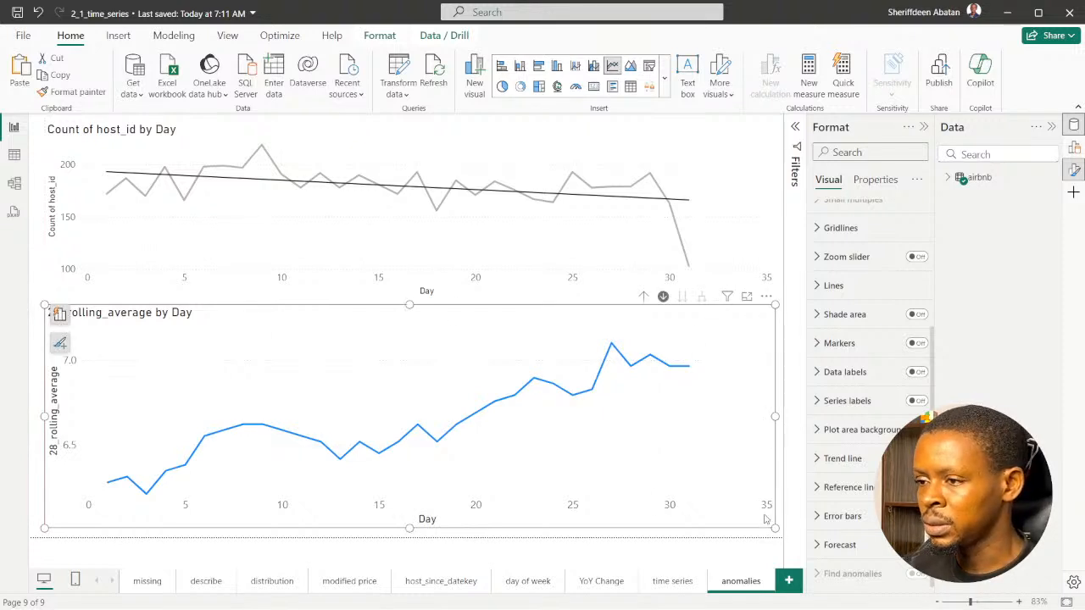
mouse_move(774, 533)
left_mouse_down()
mouse_move(748, 532)
mouse_move(757, 531)
left_mouse_up()
left_click(777, 472)
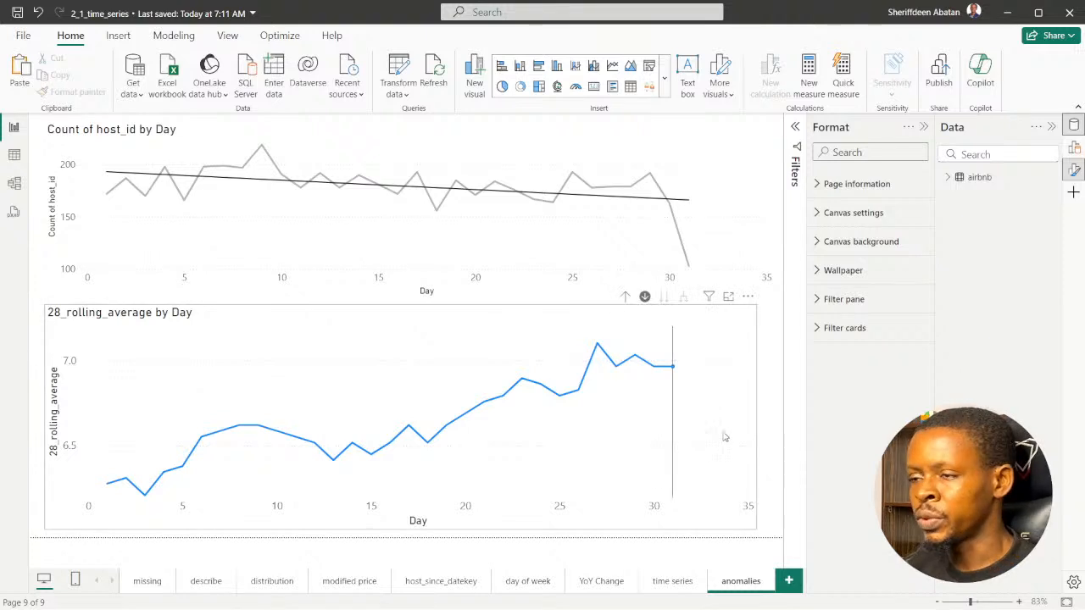
mouse_move(725, 436)
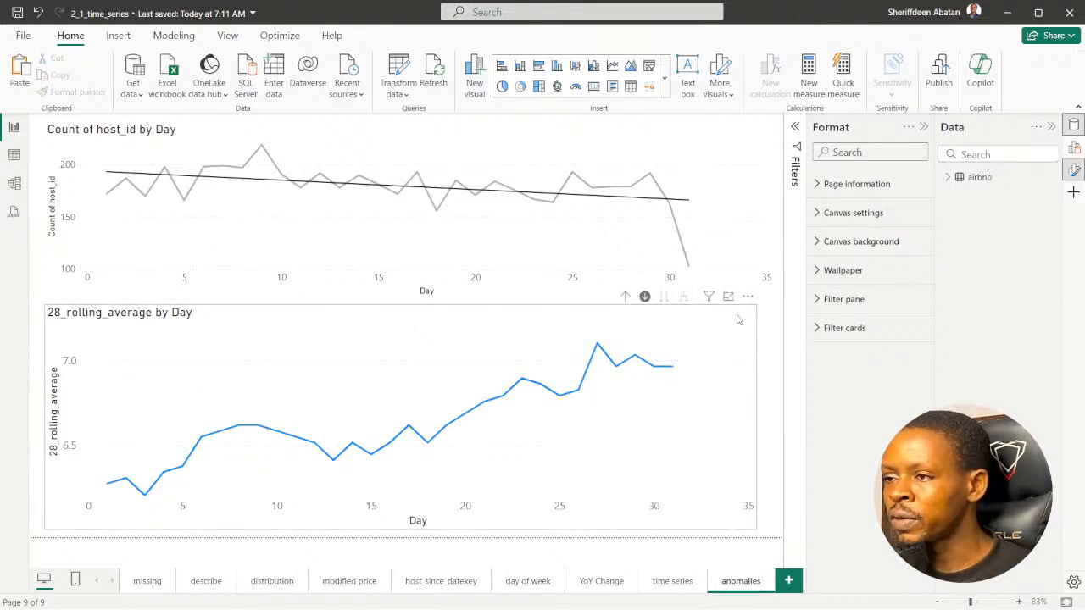
left_click(729, 364)
left_click_drag(756, 529, 772, 532)
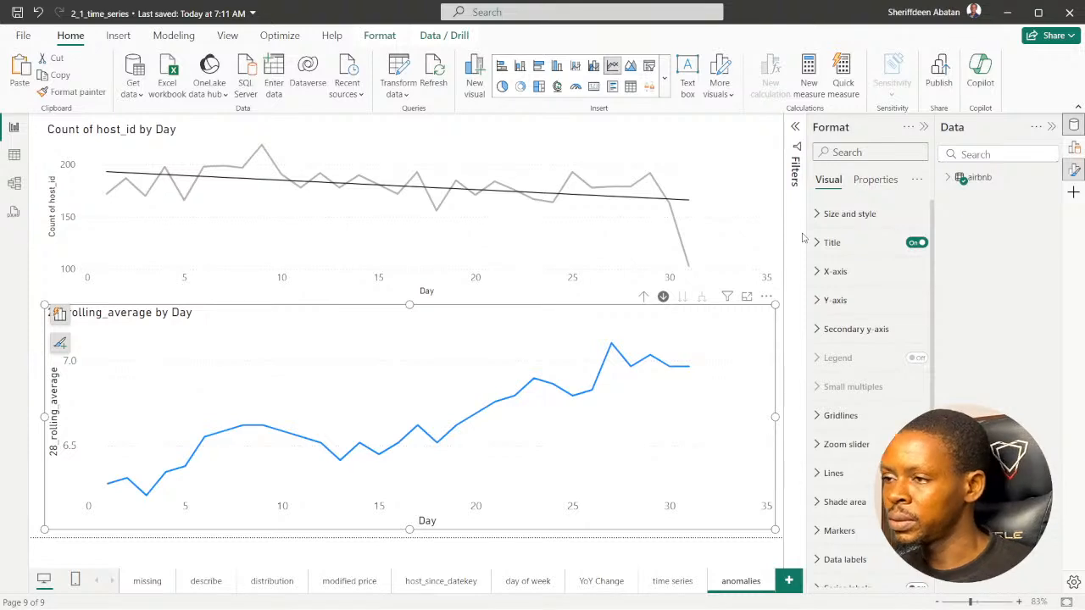
scroll(819, 280, "down", 3)
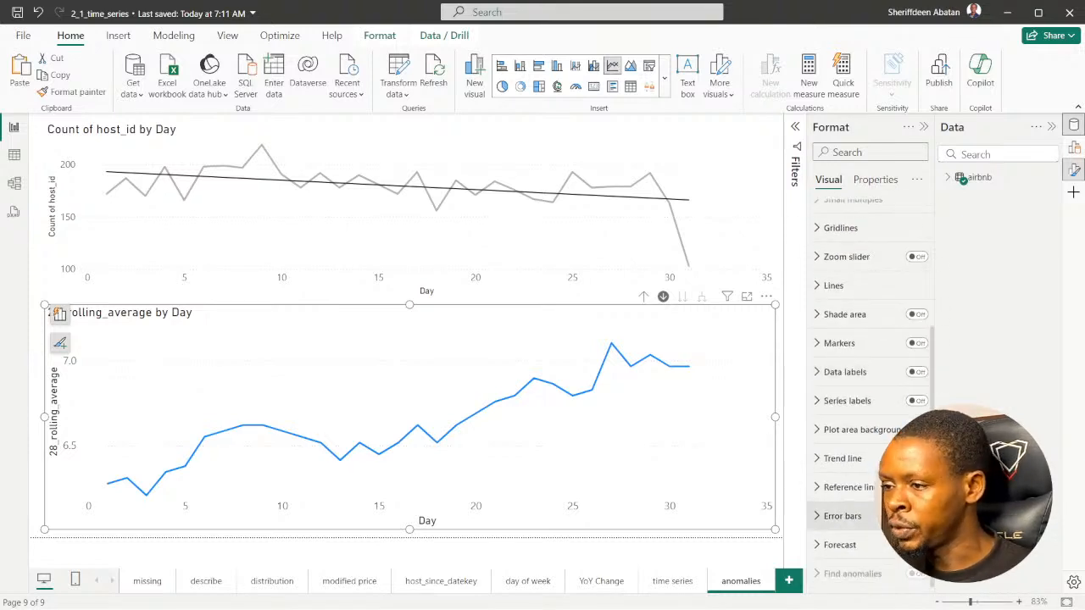